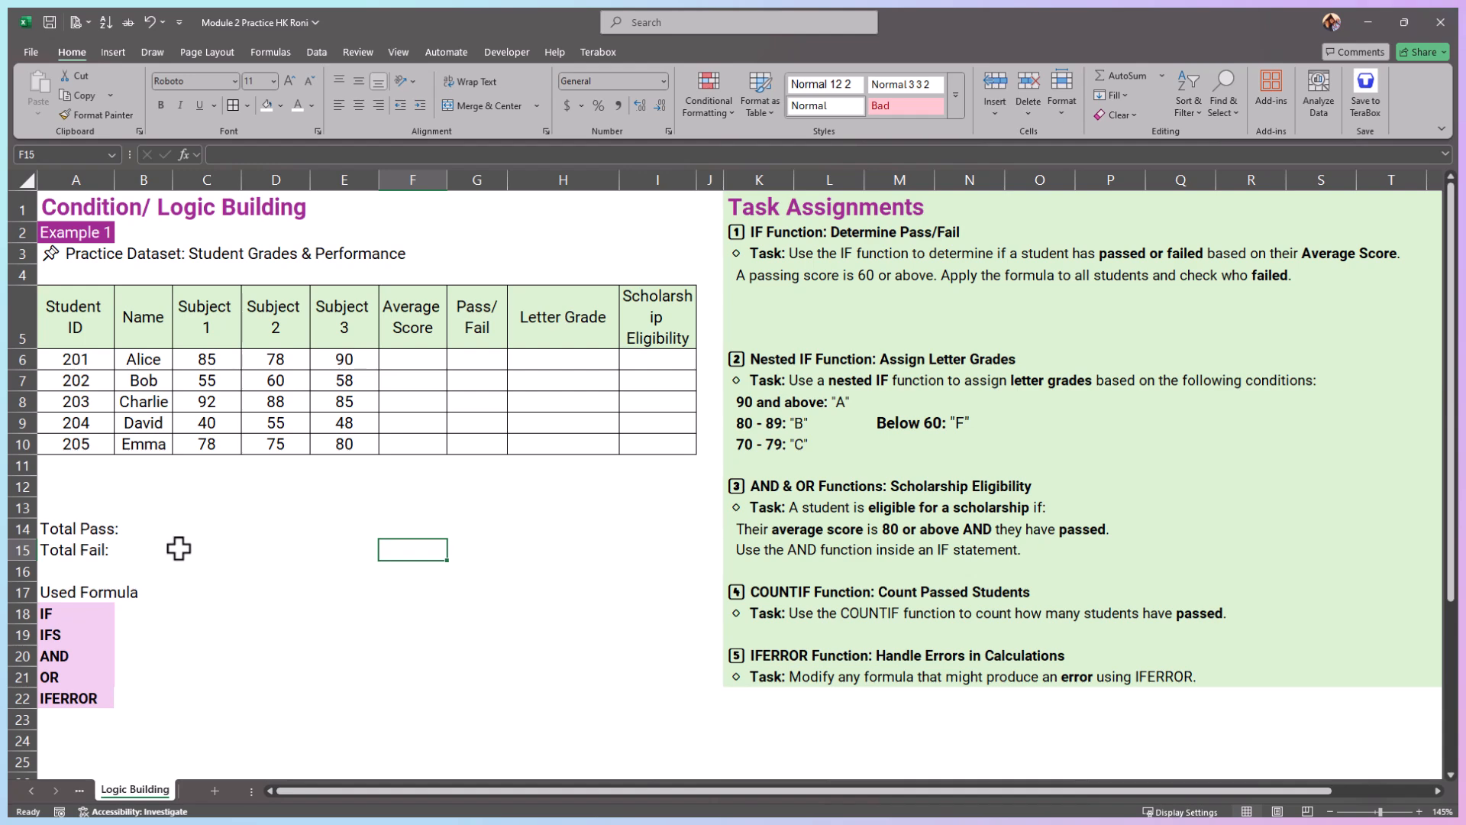
Step: Examine the used-formula list and the column headings of the student grades table
left_click(102, 653)
left_click(87, 681)
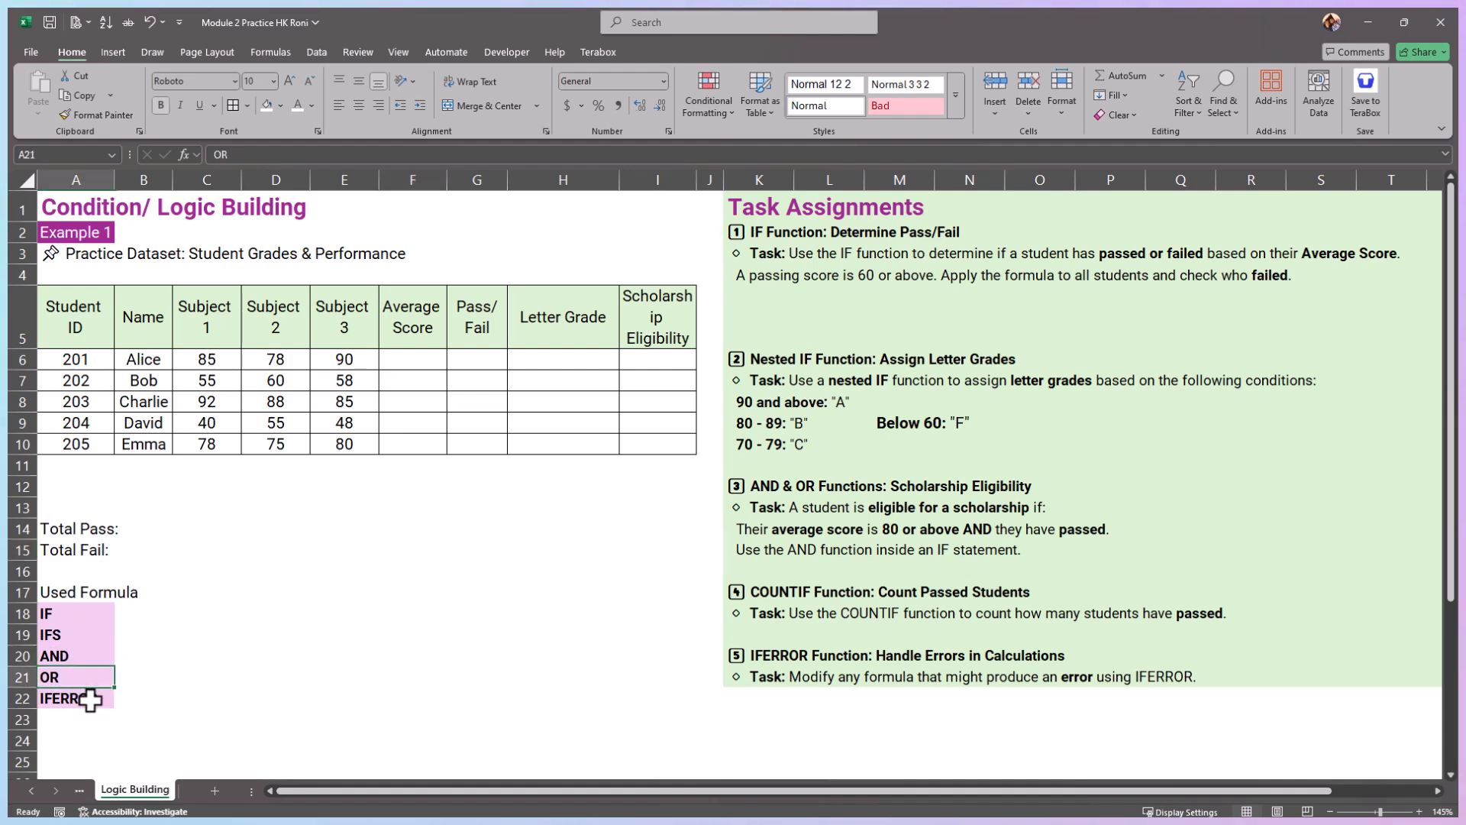
left_click(88, 697)
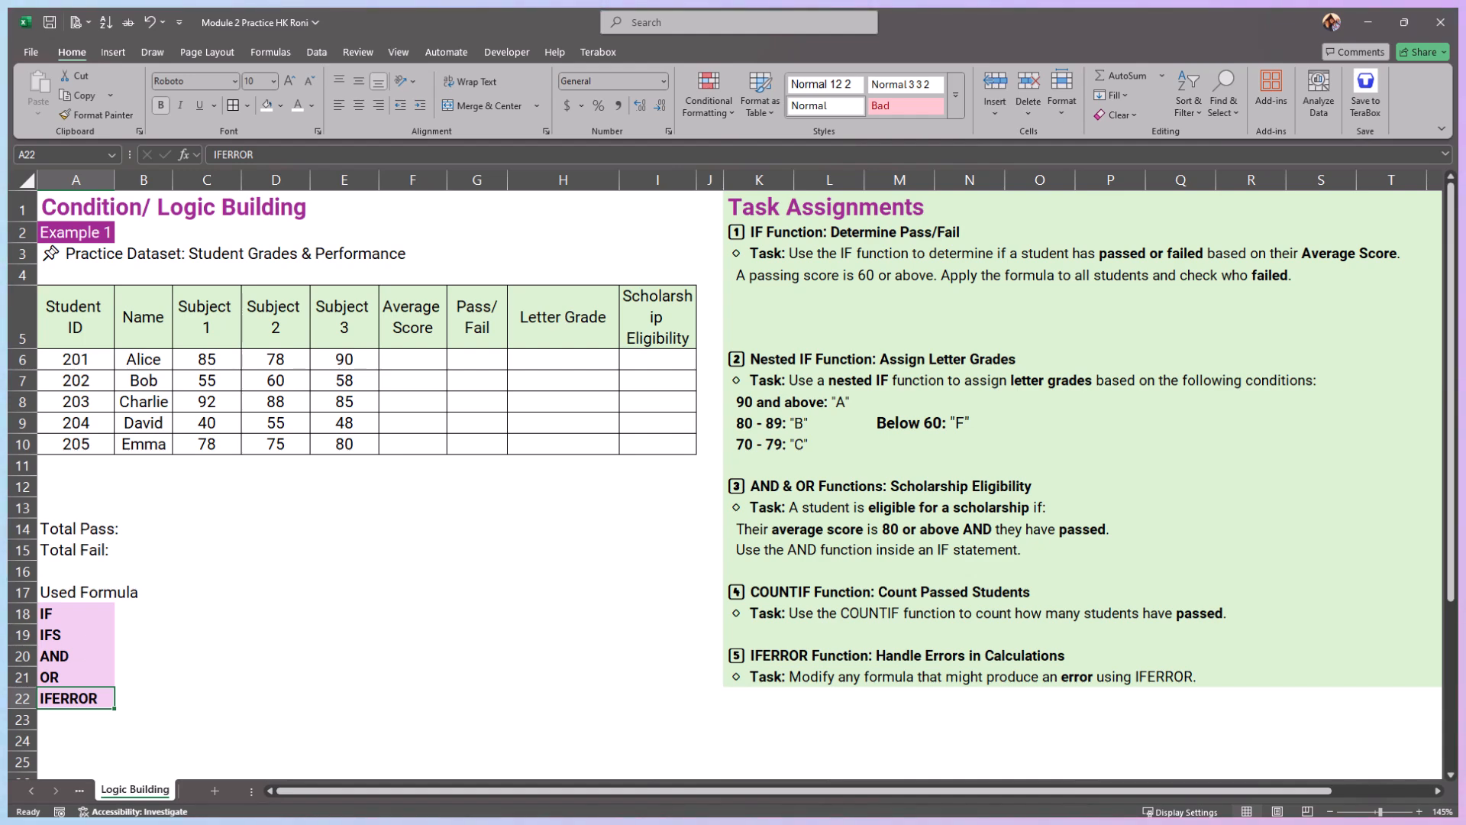
left_click(187, 256)
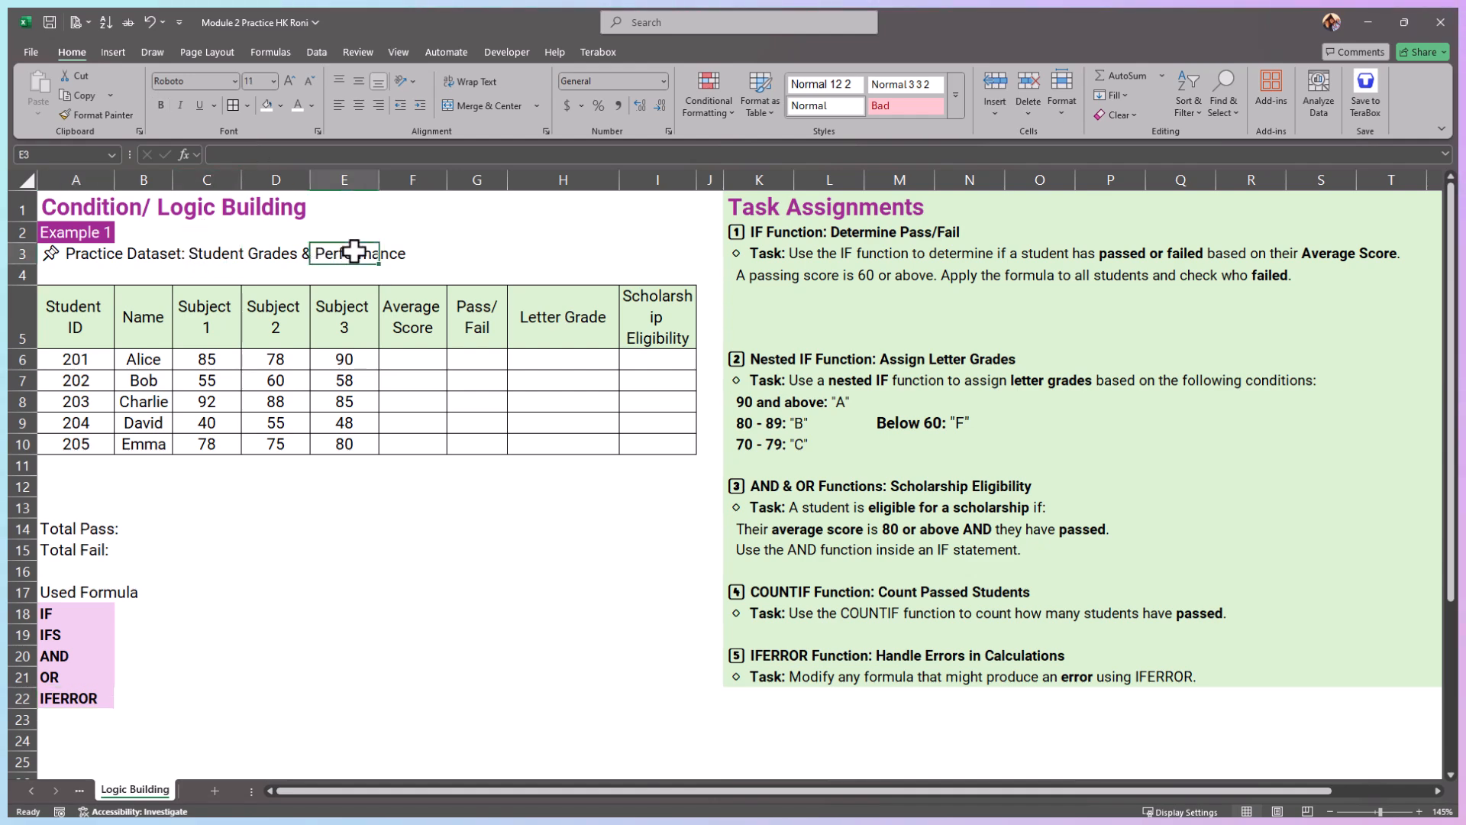
left_click(71, 319)
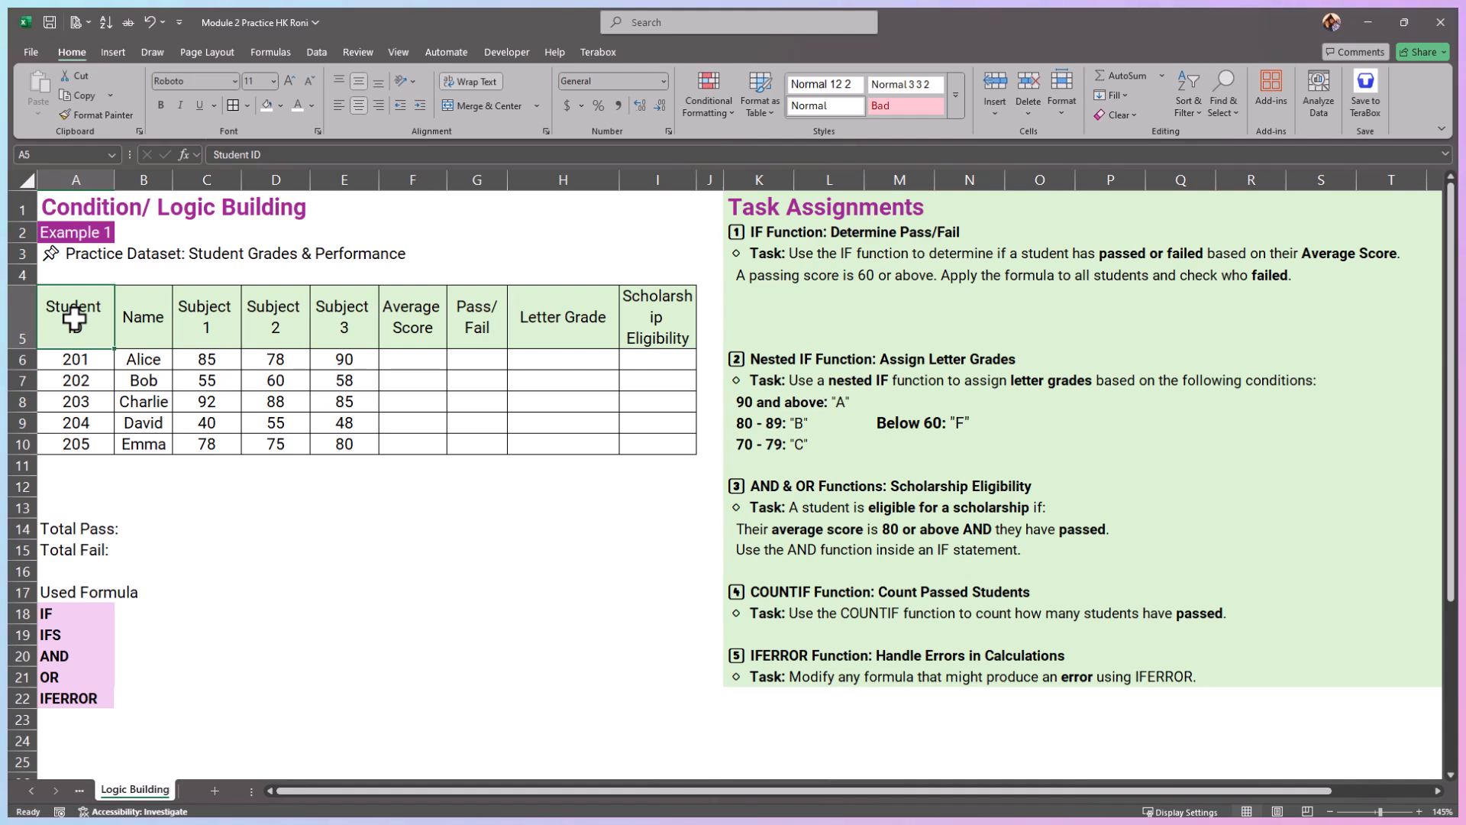
left_click_drag(187, 319, 336, 319)
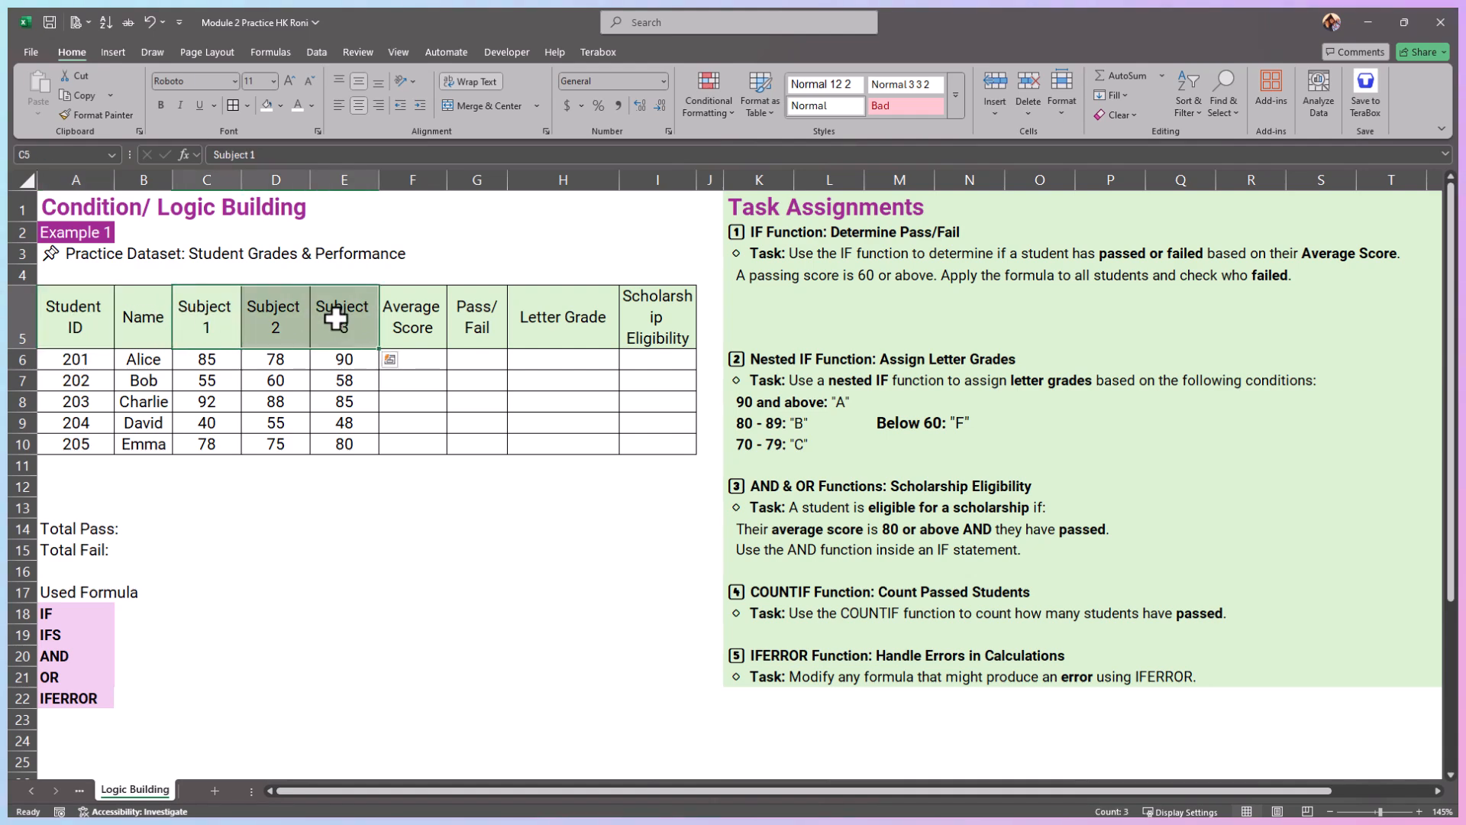
left_click(413, 320)
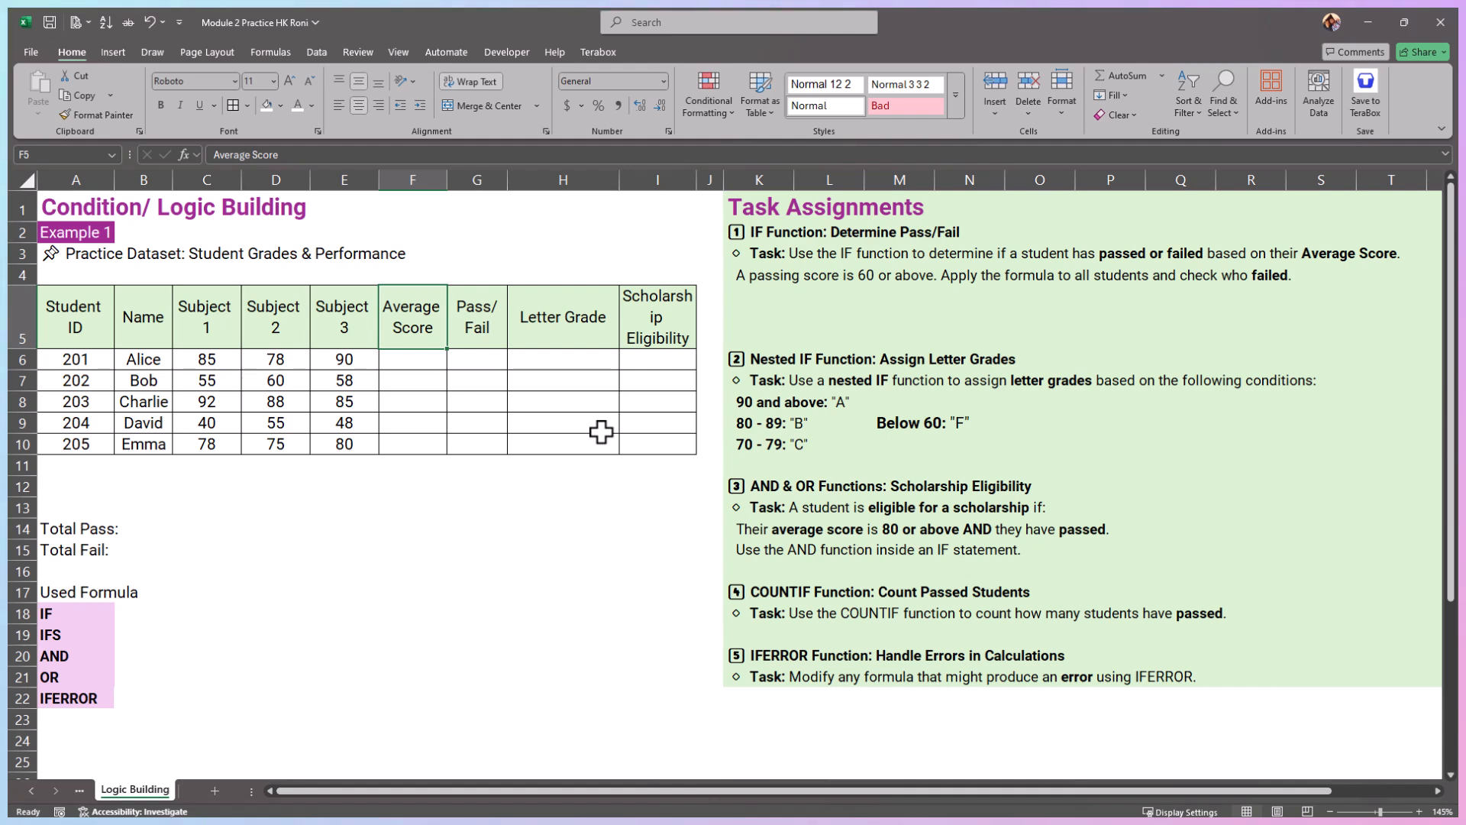
left_click_drag(58, 613, 62, 707)
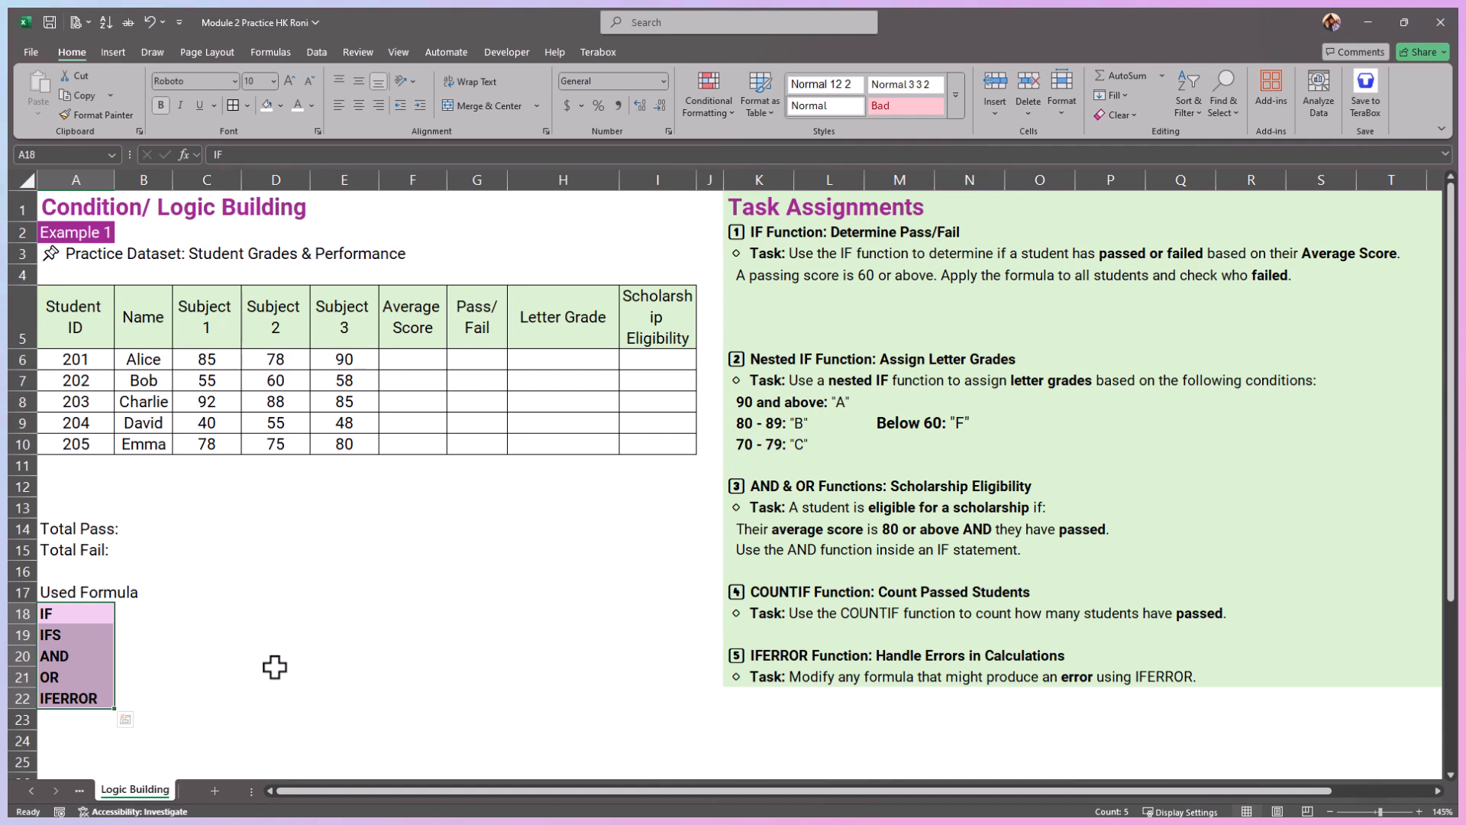
left_click(276, 529)
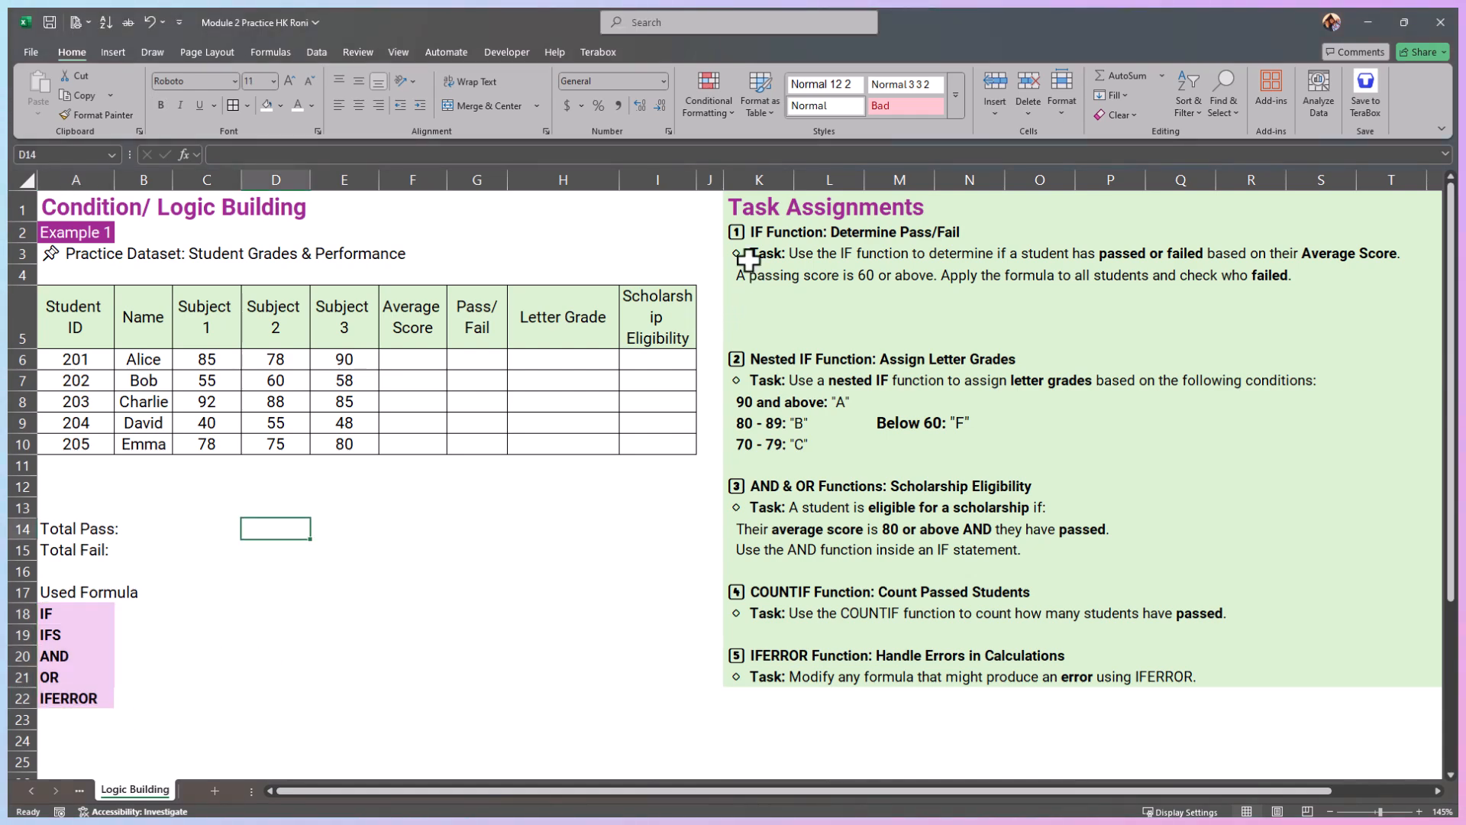
Step: Read the first task on determining pass or fail from the average score, including its passing-score rule
left_click(737, 234)
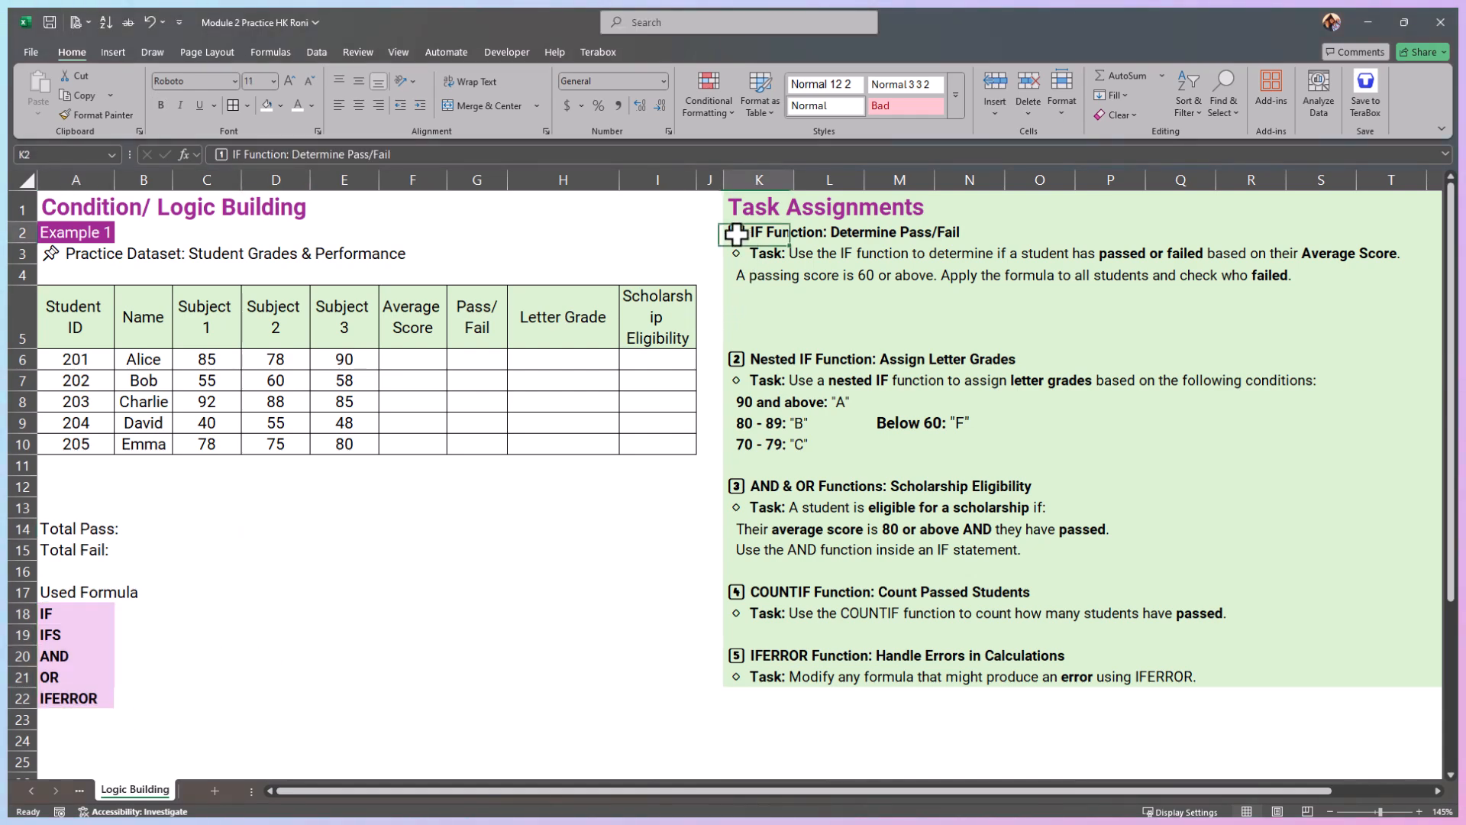
left_click_drag(780, 234, 981, 230)
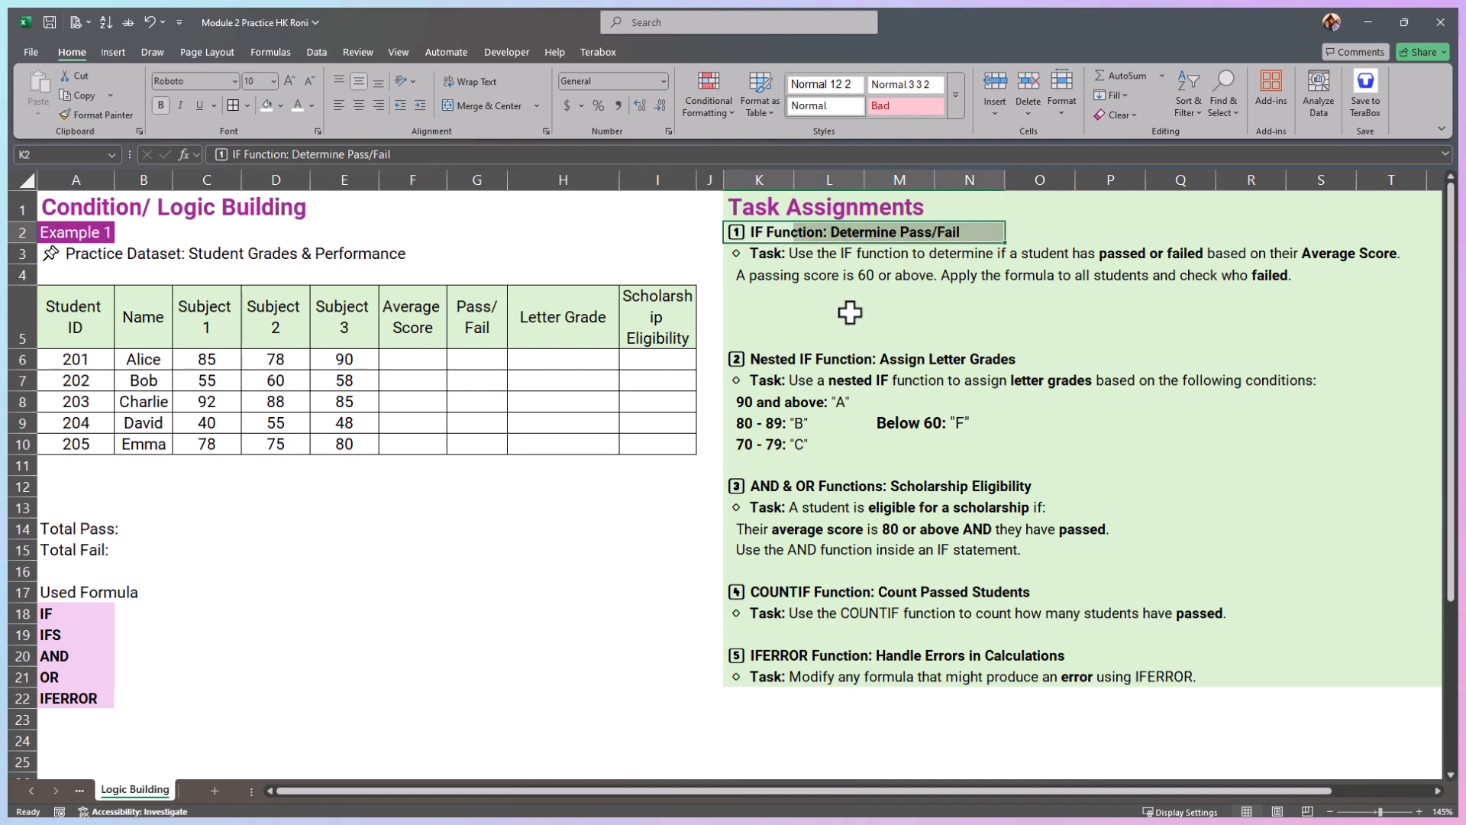
left_click_drag(811, 252, 1409, 259)
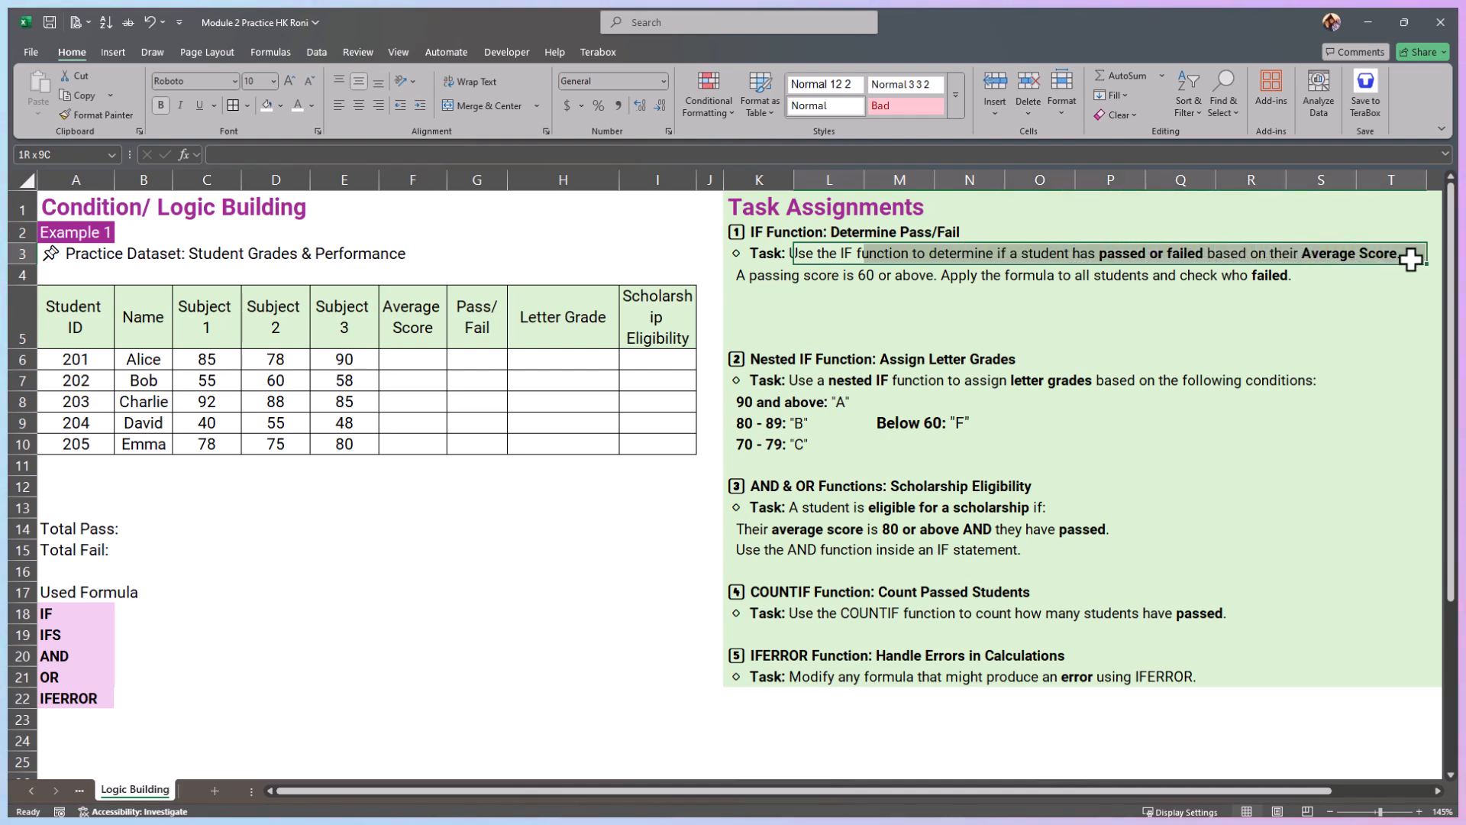
left_click_drag(757, 275, 941, 278)
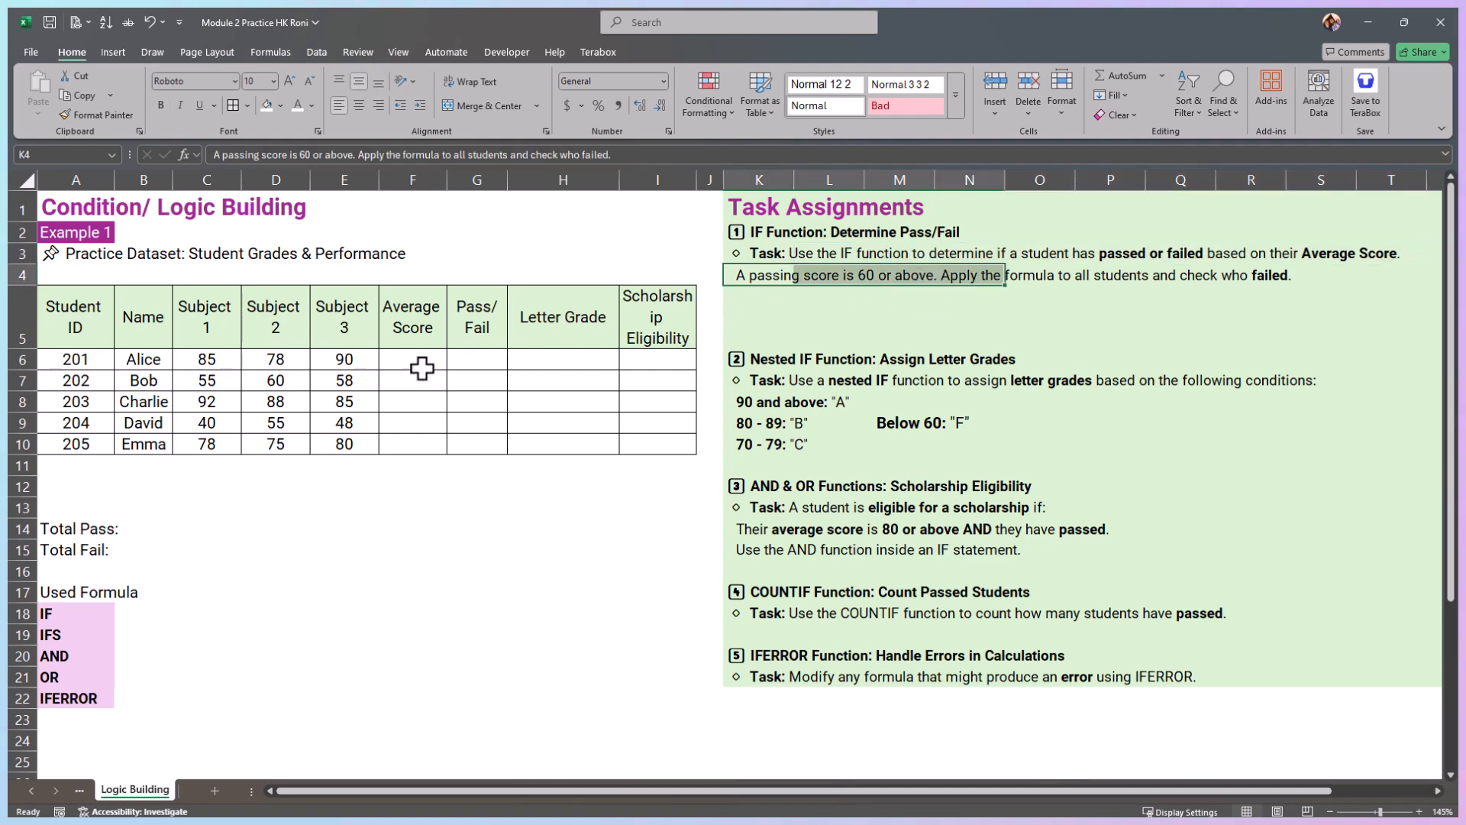
Step: Calculate the first student's average score in F6 with =AVERAGE(C6:E6)
left_click_drag(410, 354, 406, 443)
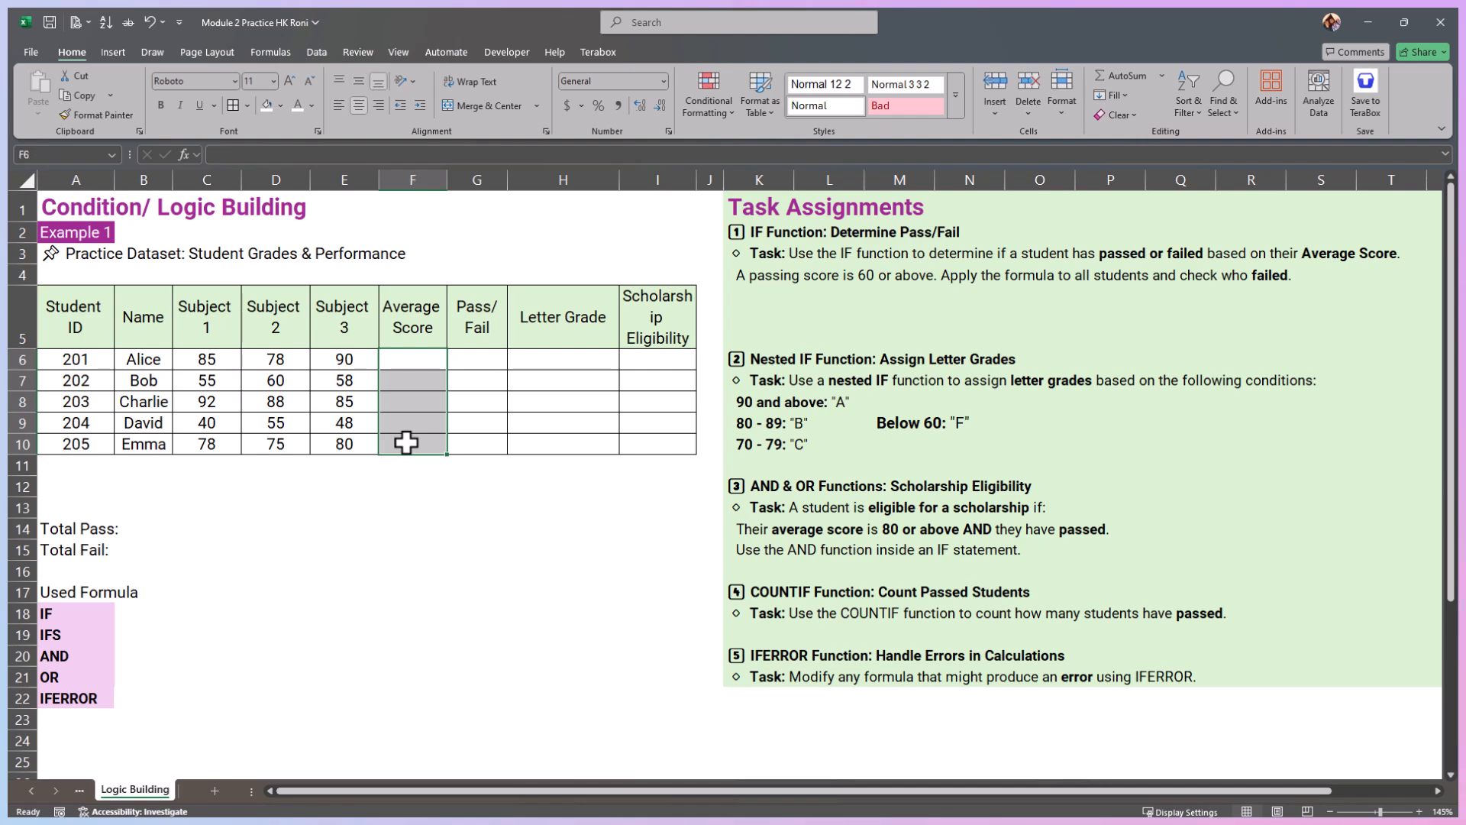
left_click(417, 360)
type("=")
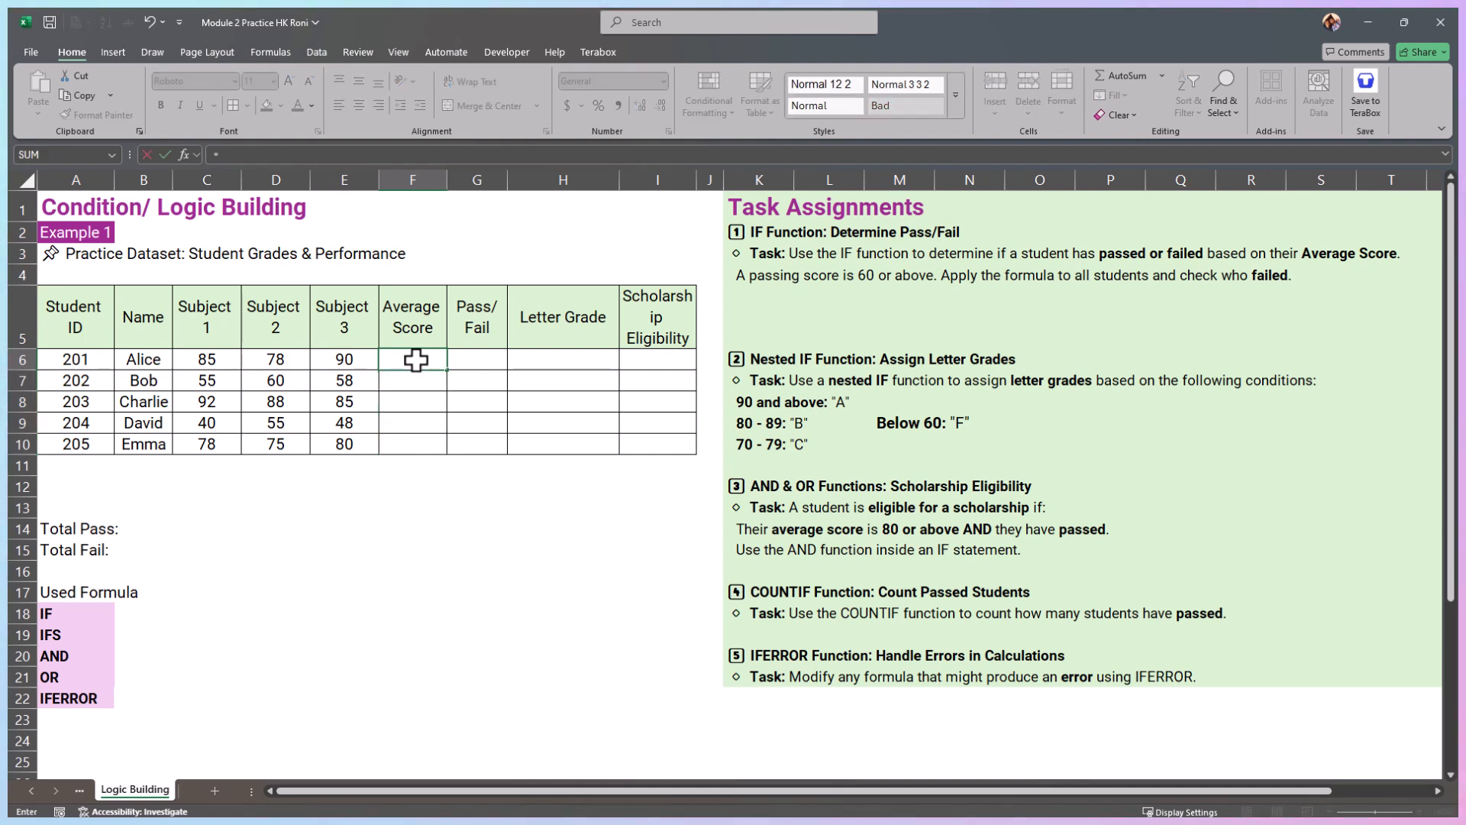
type("Aver")
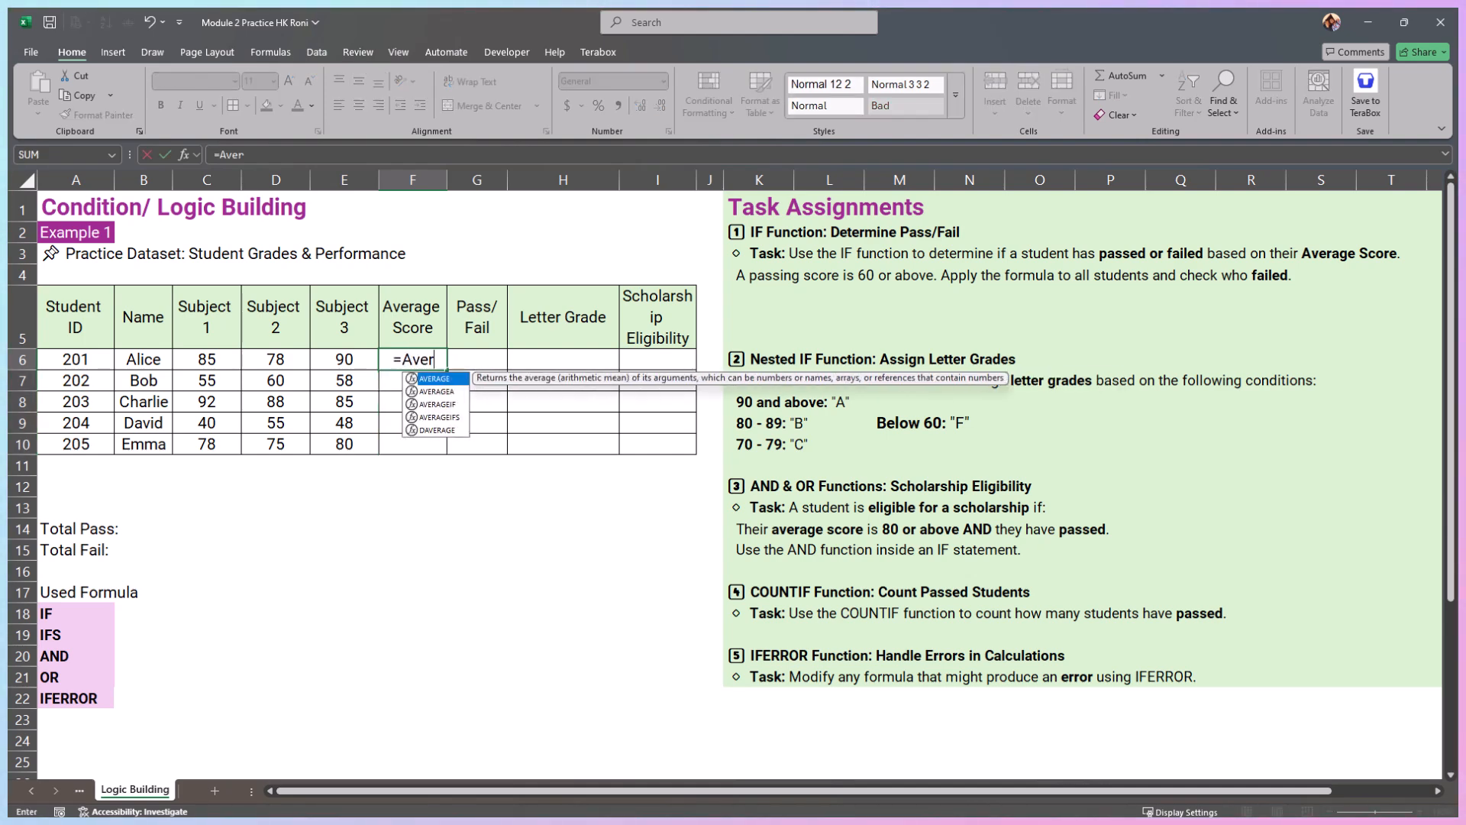
key("Tab")
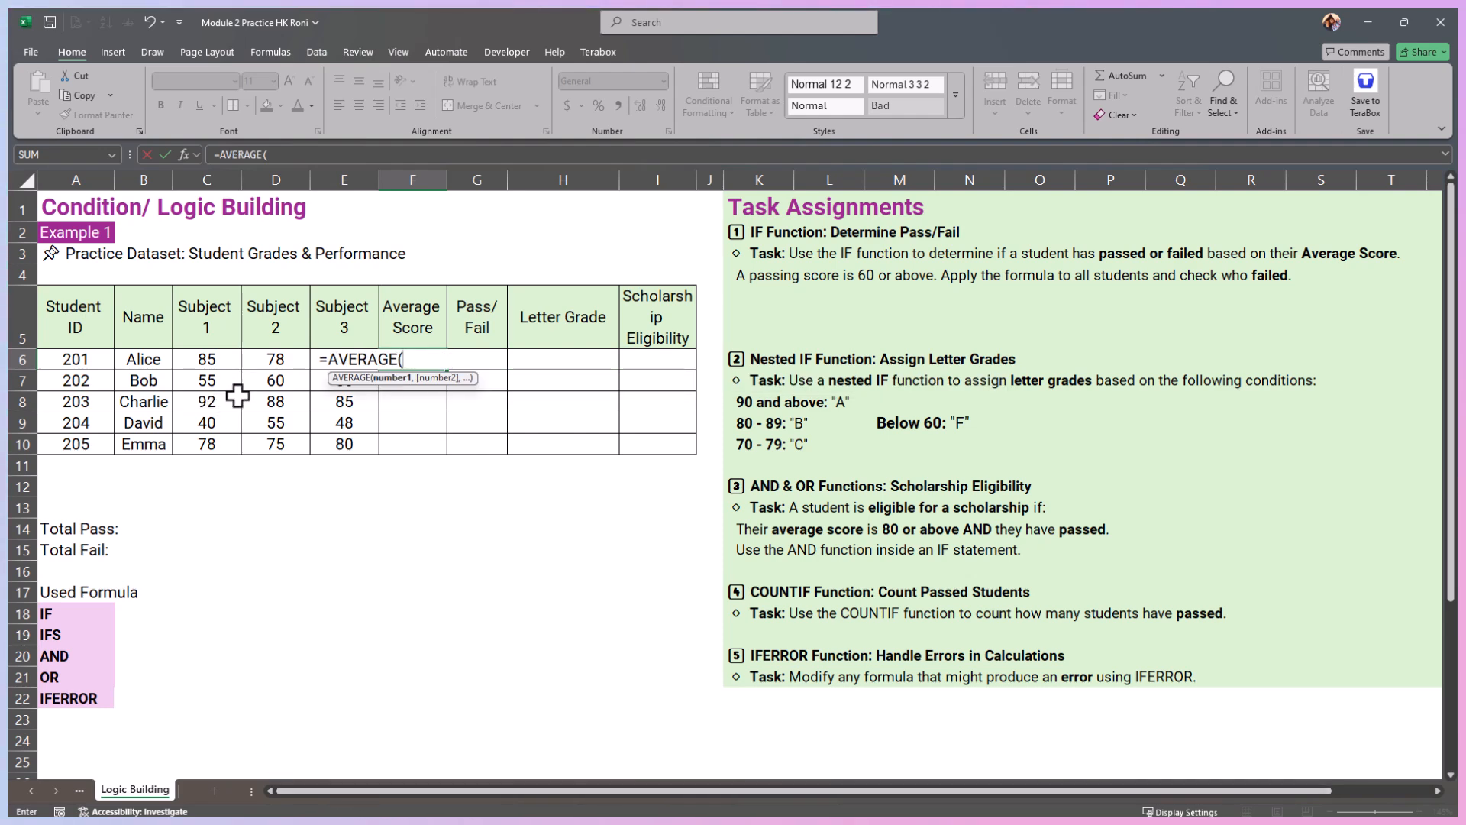
left_click_drag(195, 354, 328, 359)
type(")")
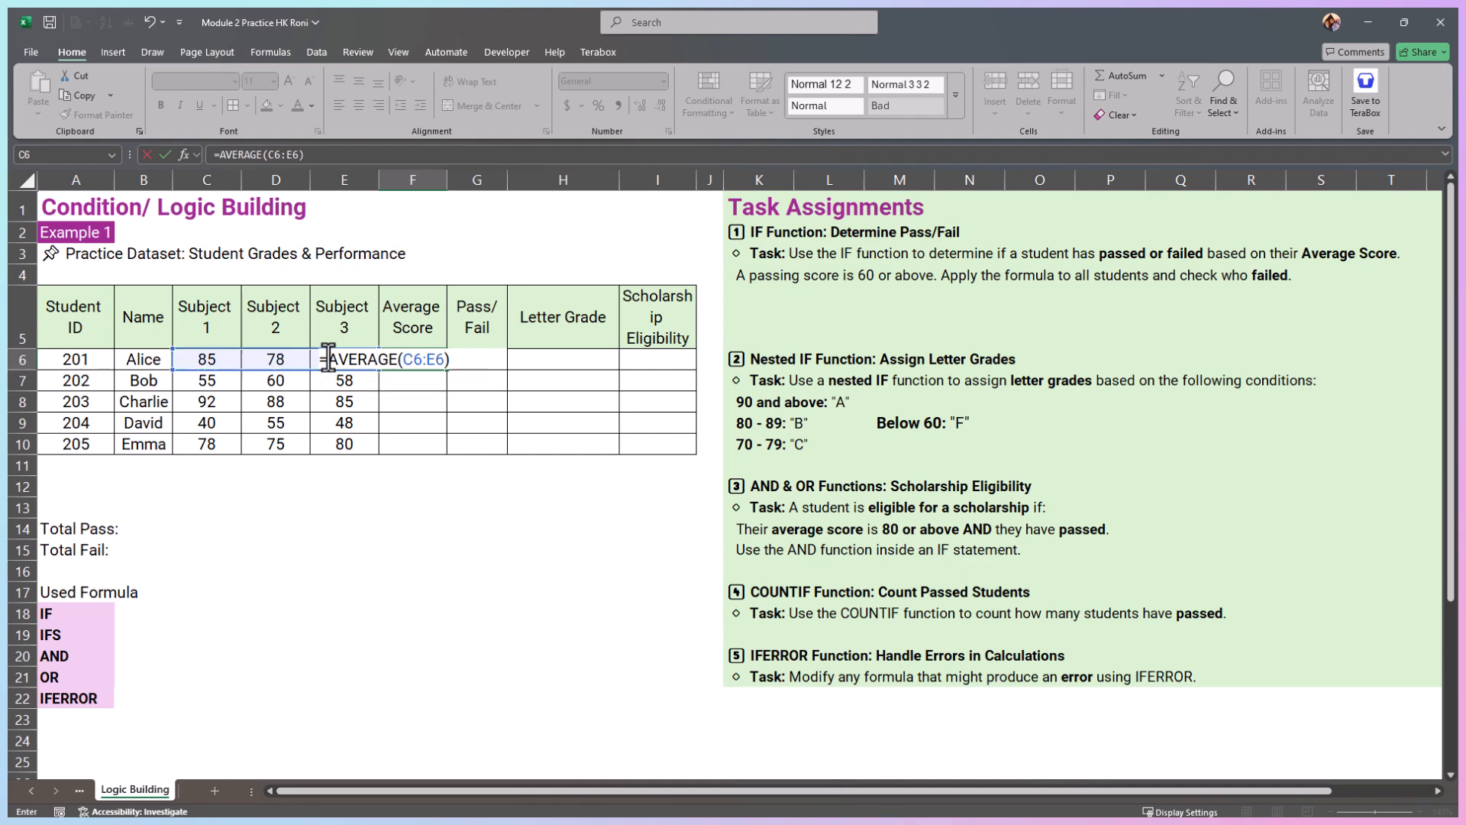
key("Return")
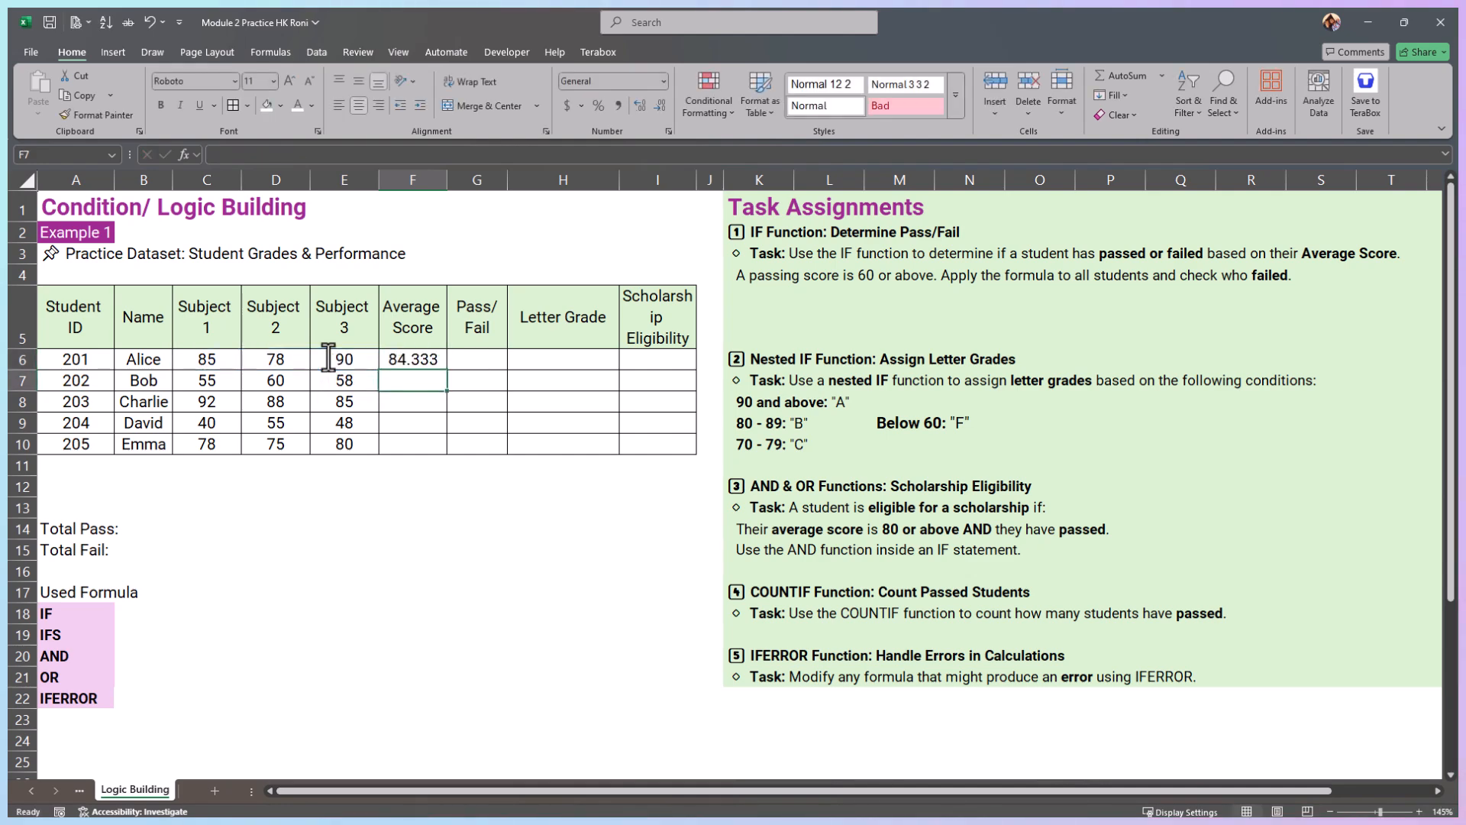
Step: Fill the average formula down to F10 and format the average scores with no decimal places
left_click(431, 359)
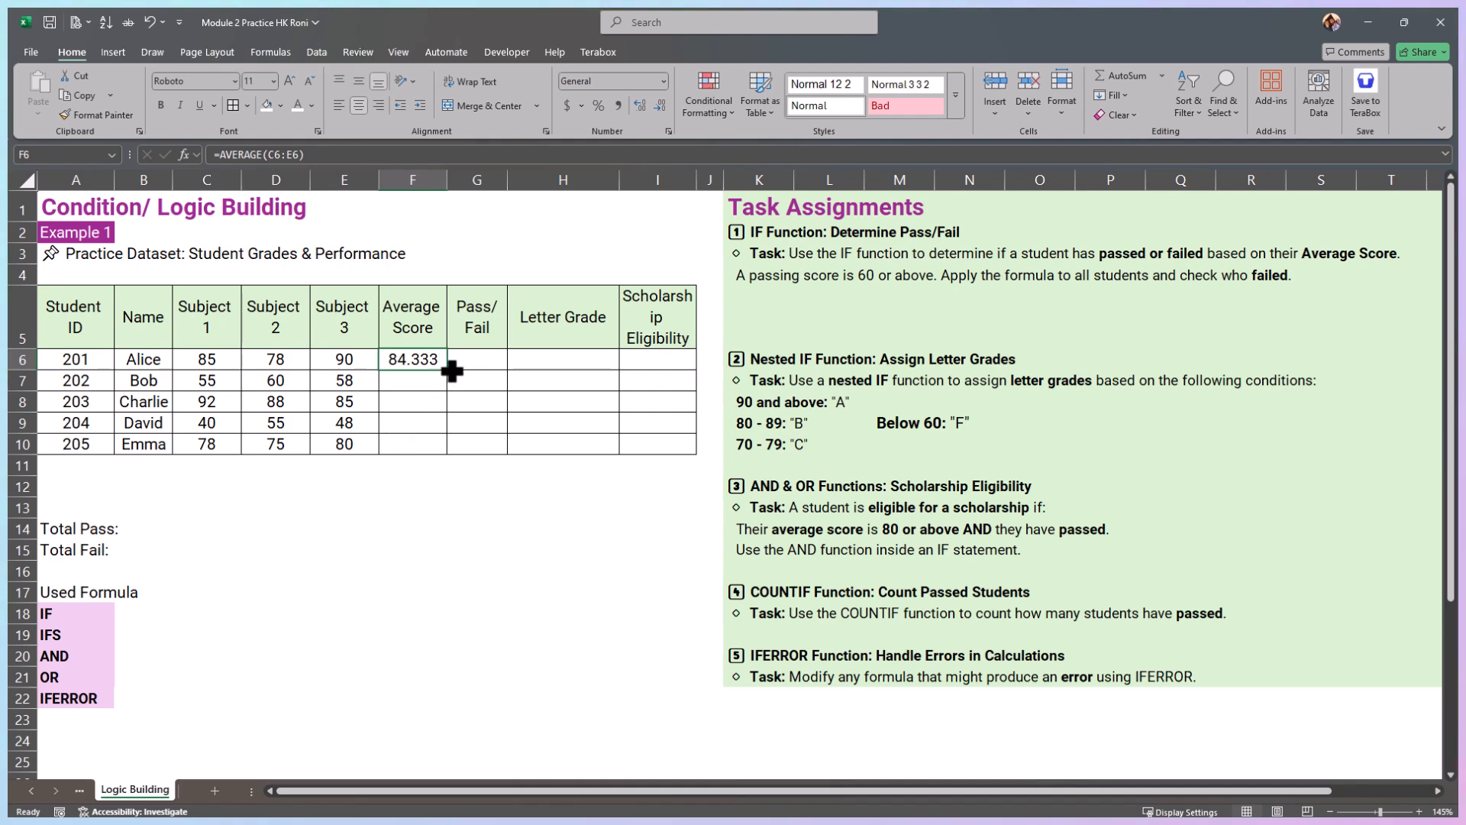
double_click(451, 370)
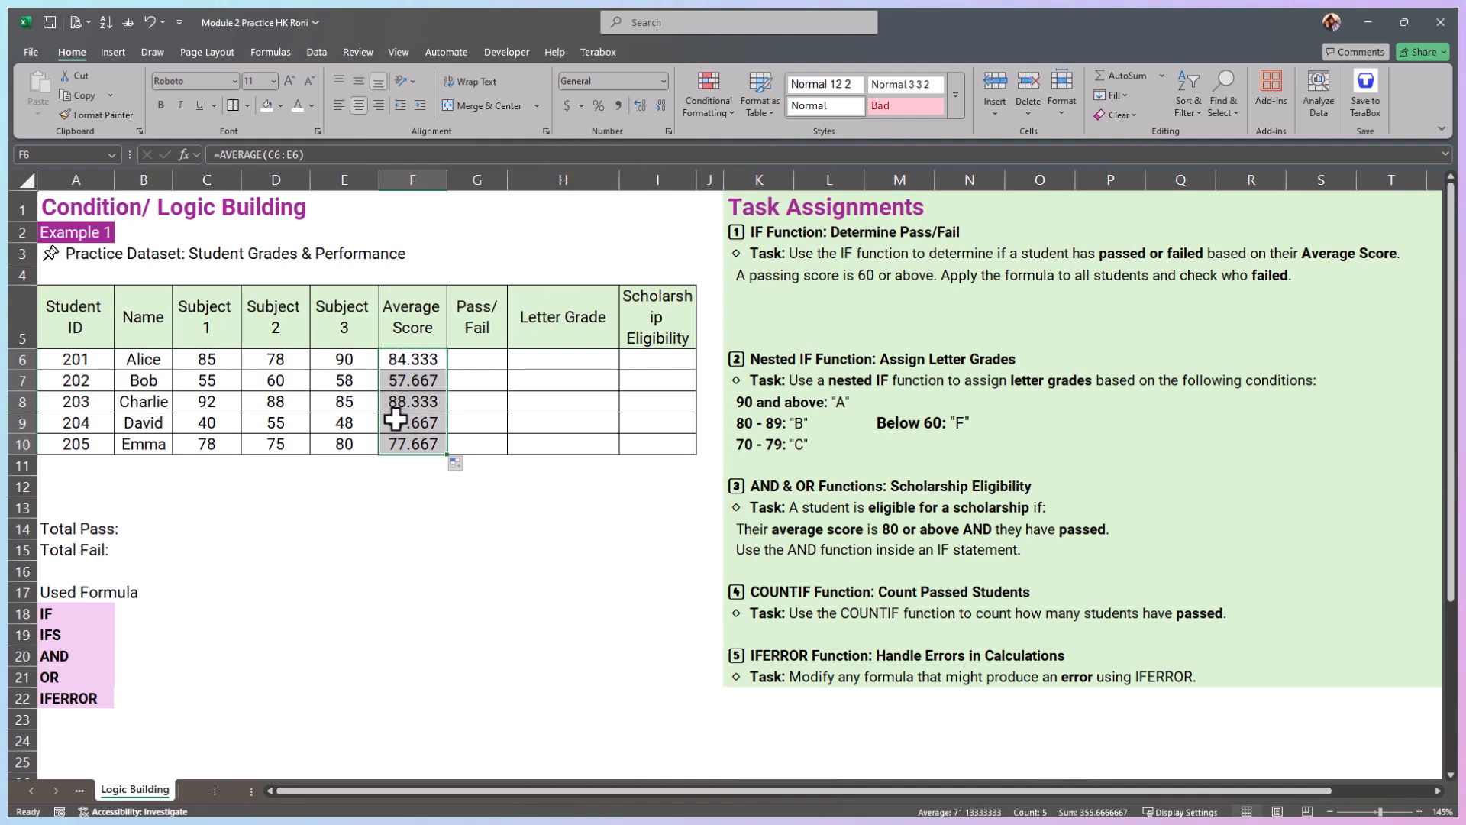
left_click(659, 107)
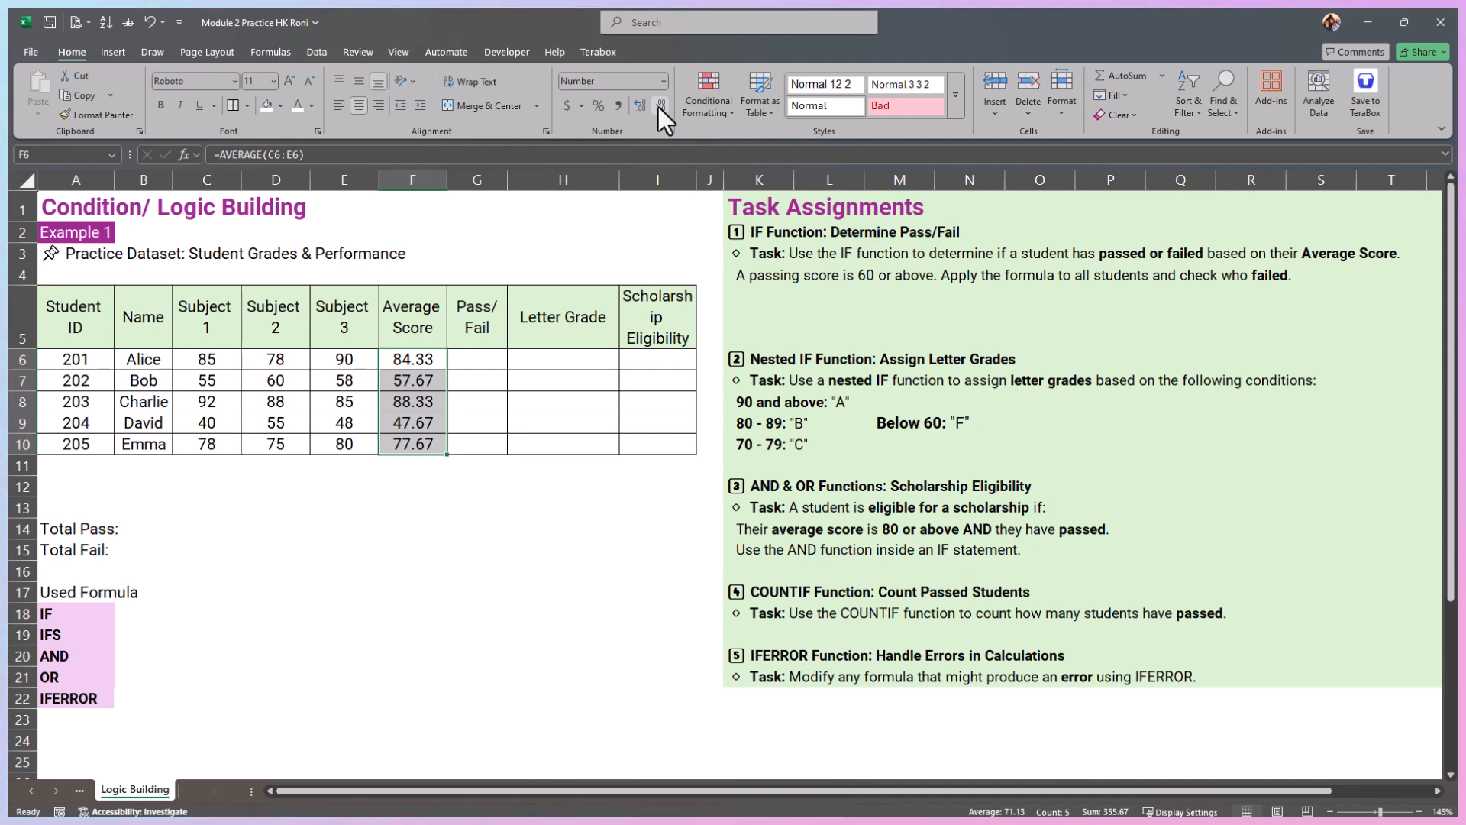
left_click(658, 107)
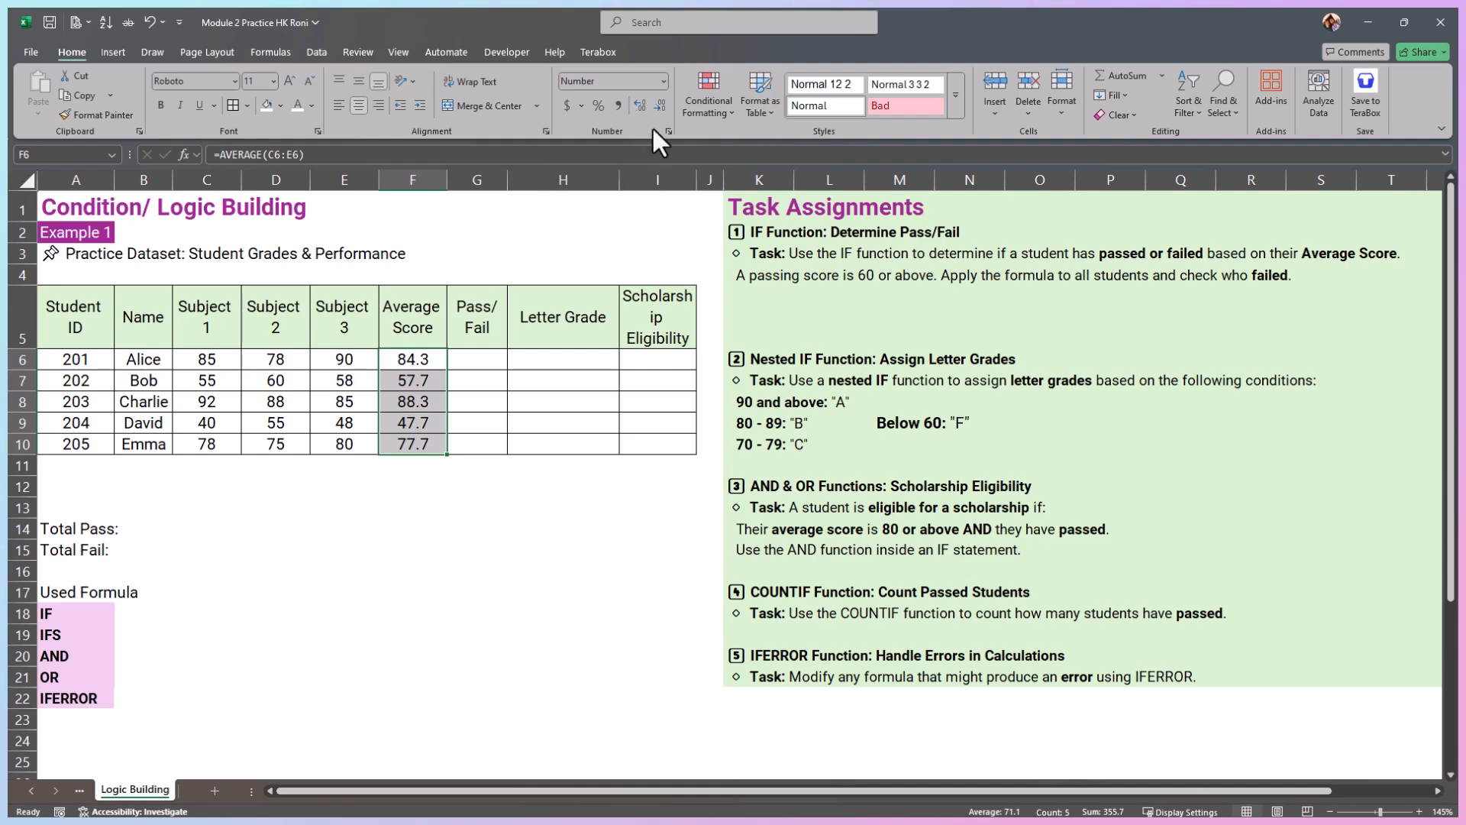
left_click(658, 105)
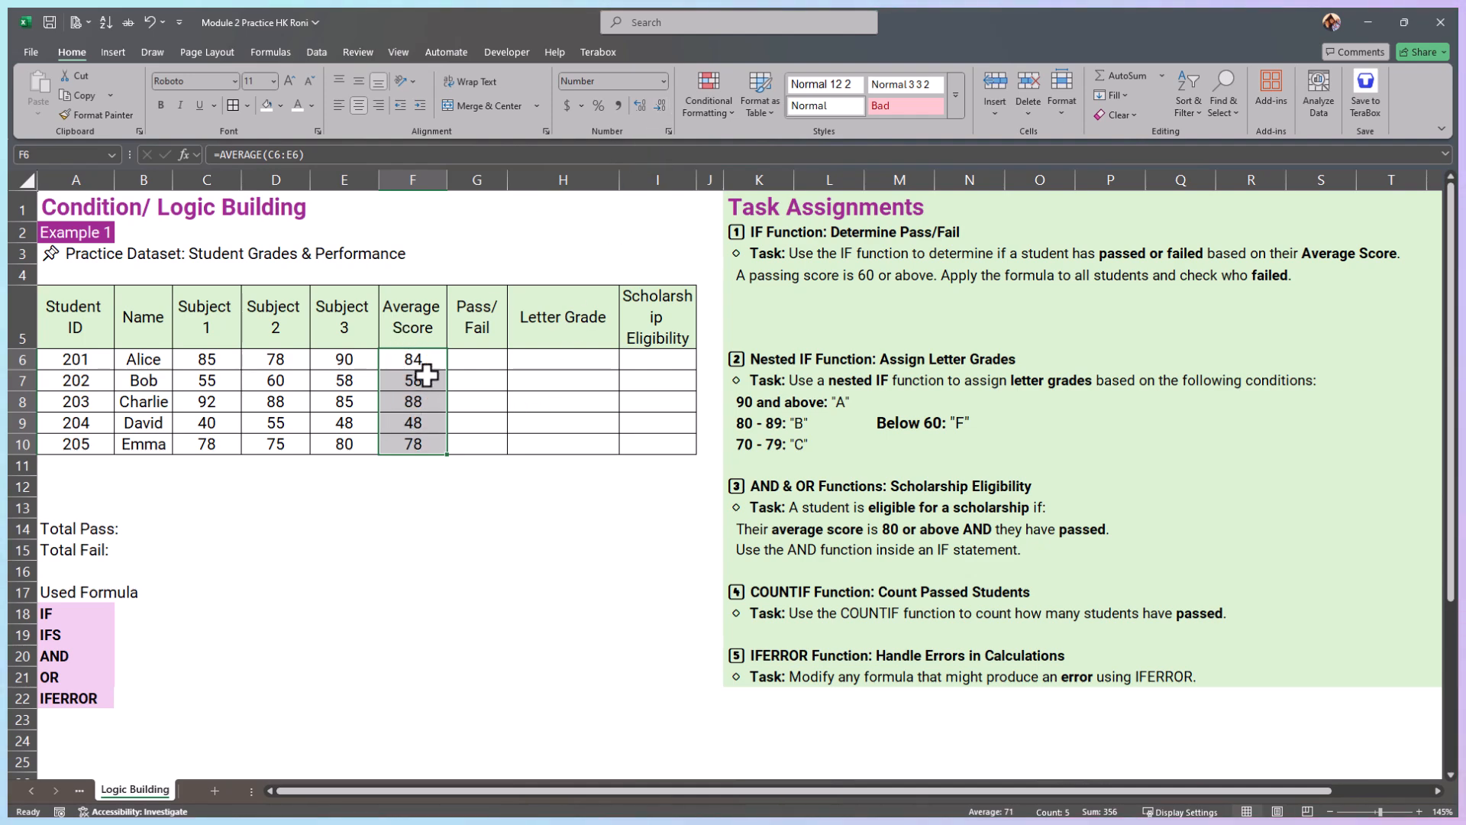
Step: Start an IF formula in the first Pass/Fail cell, G6, with the logical test F6>=60
left_click(468, 361)
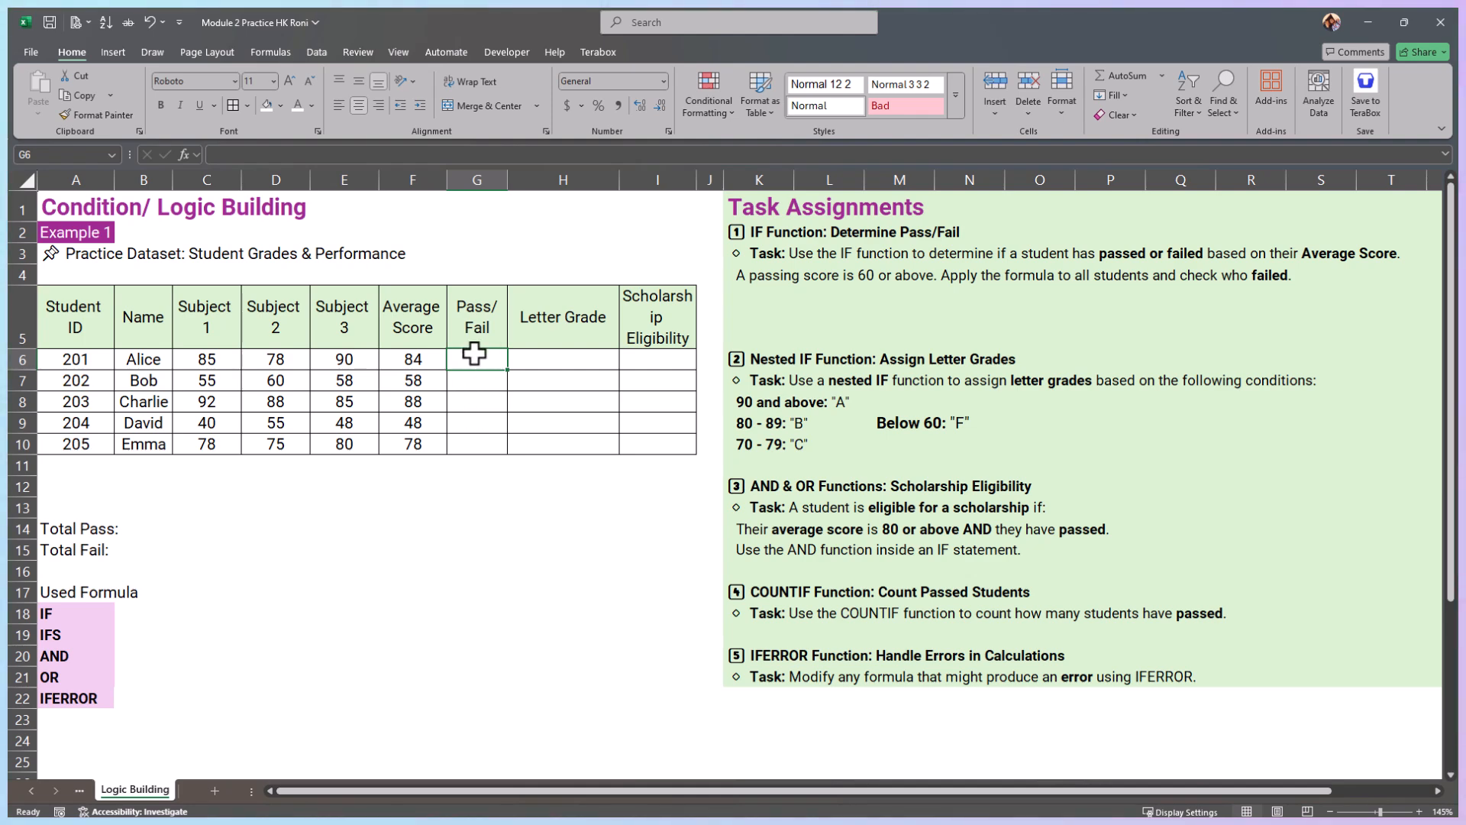
left_click_drag(474, 365, 468, 441)
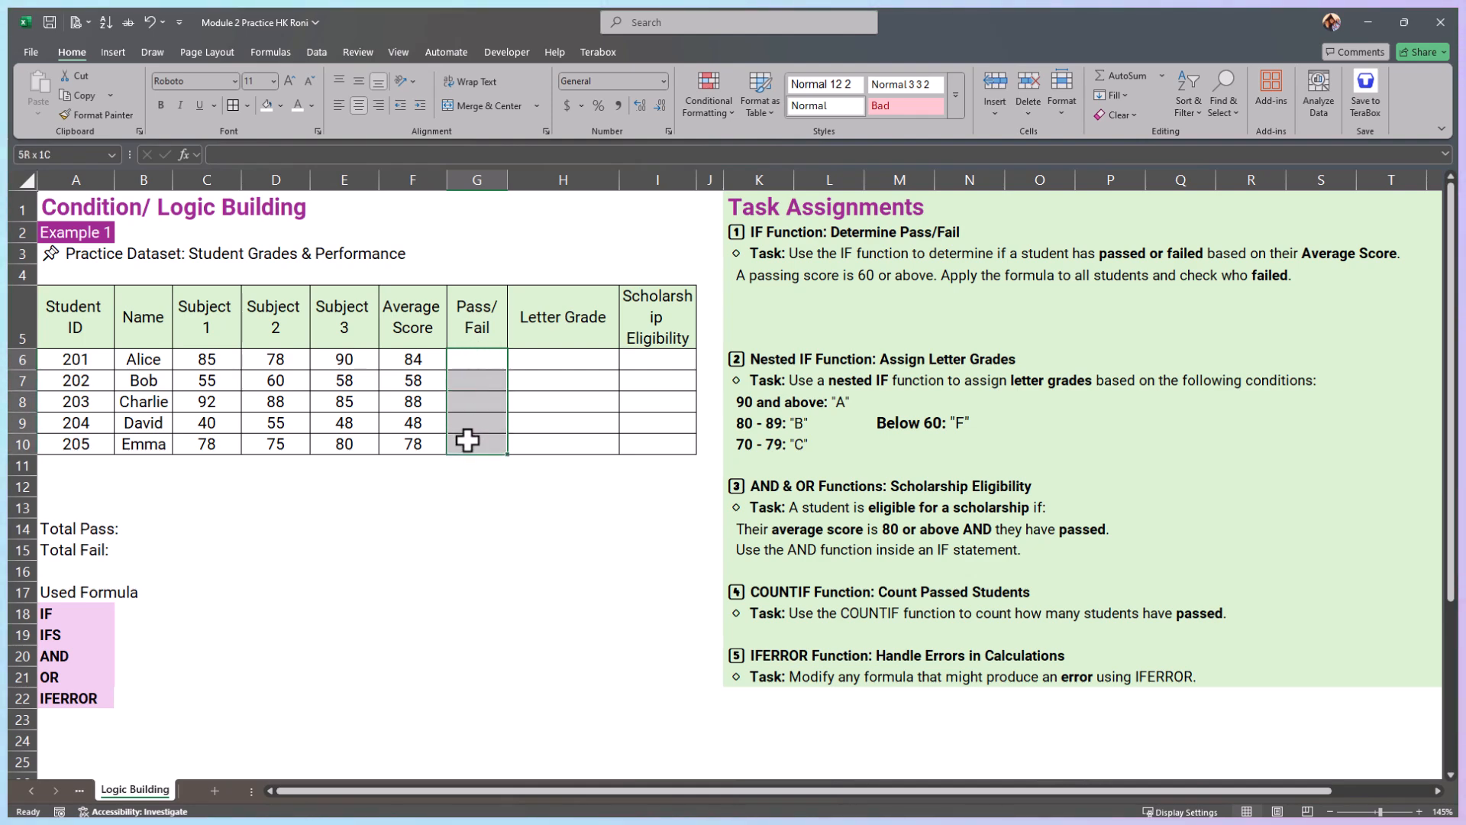
left_click(475, 365)
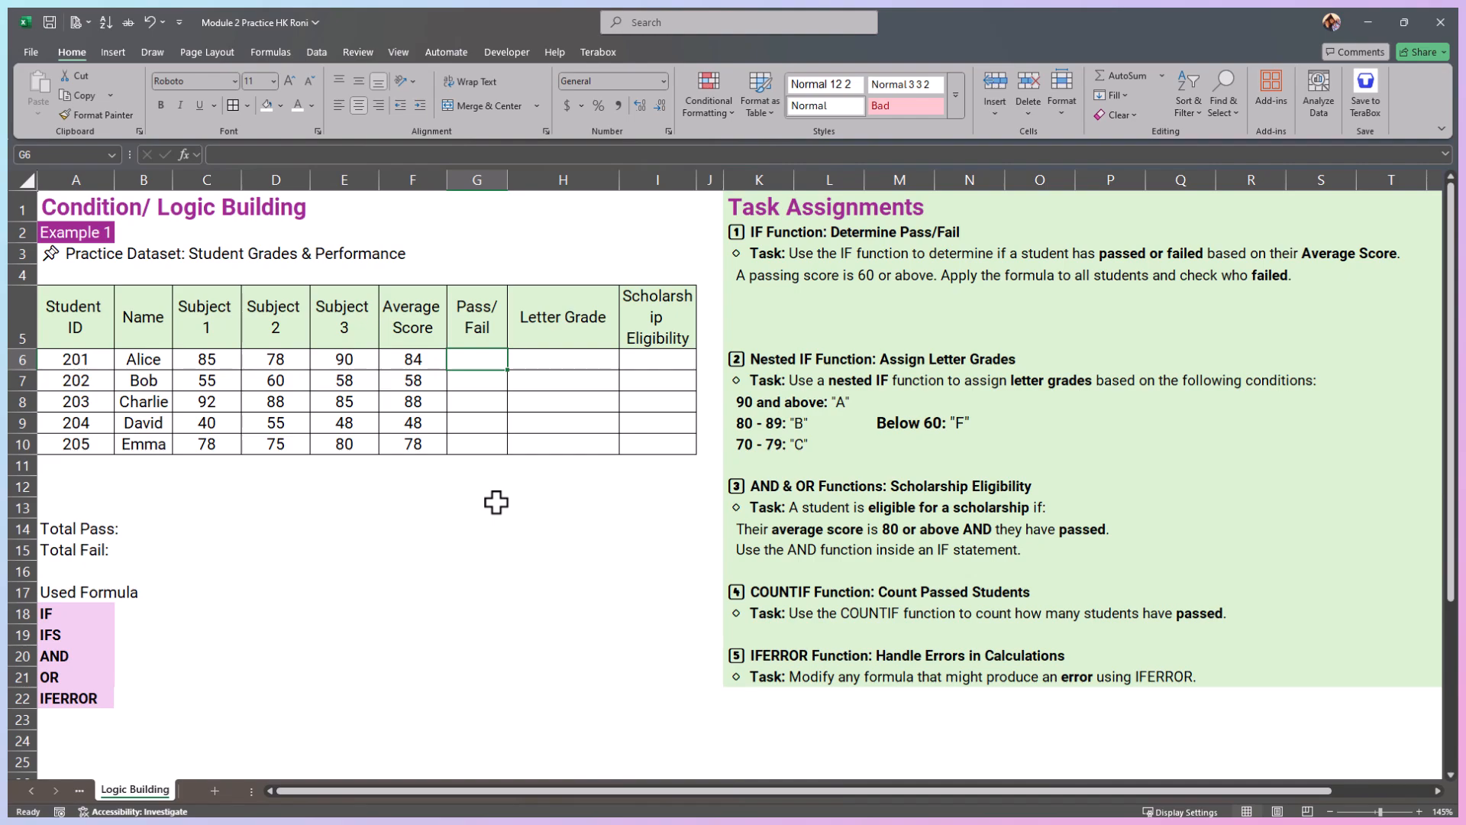
type("=IF")
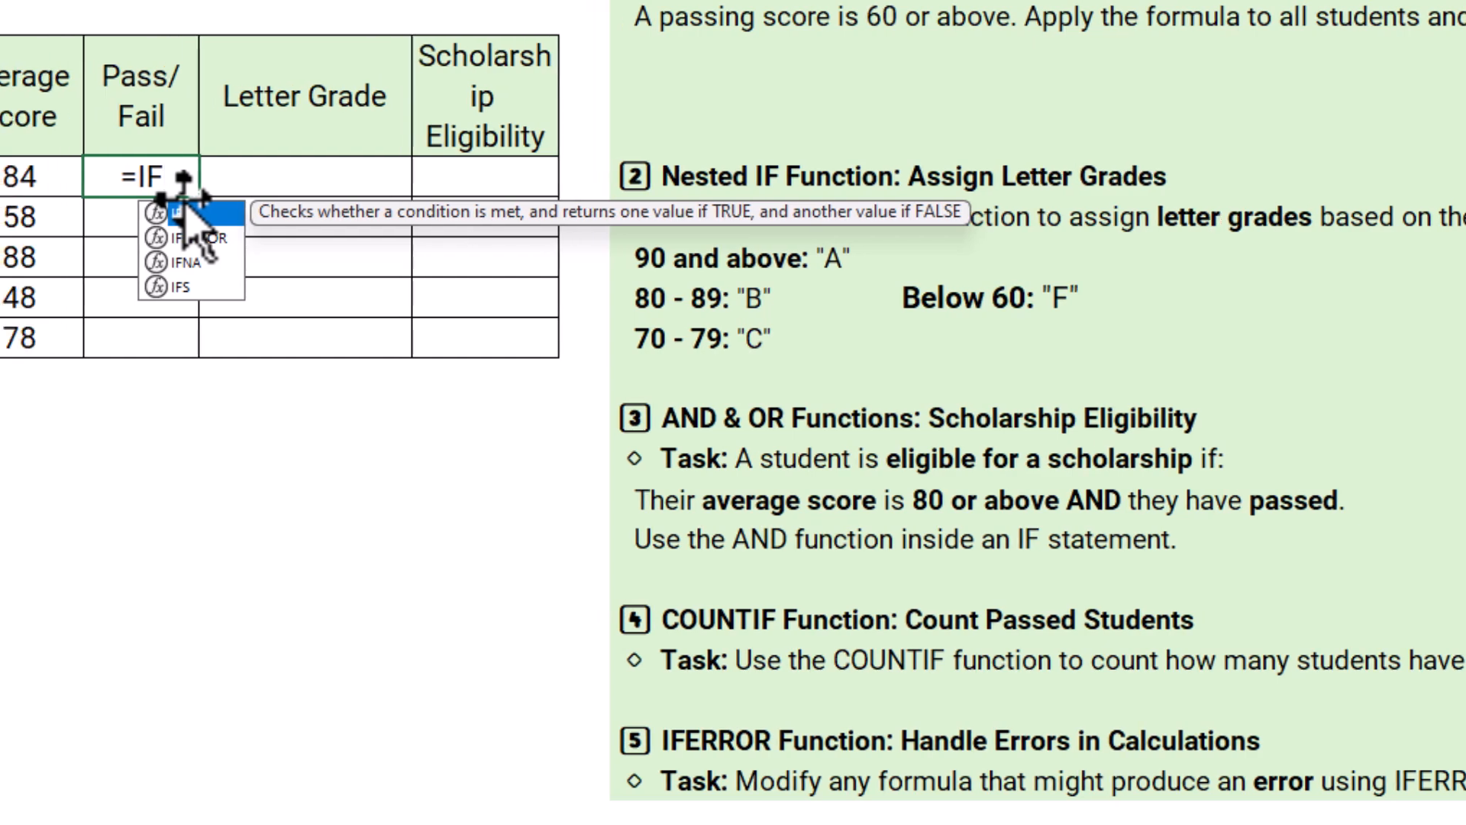
double_click(147, 208)
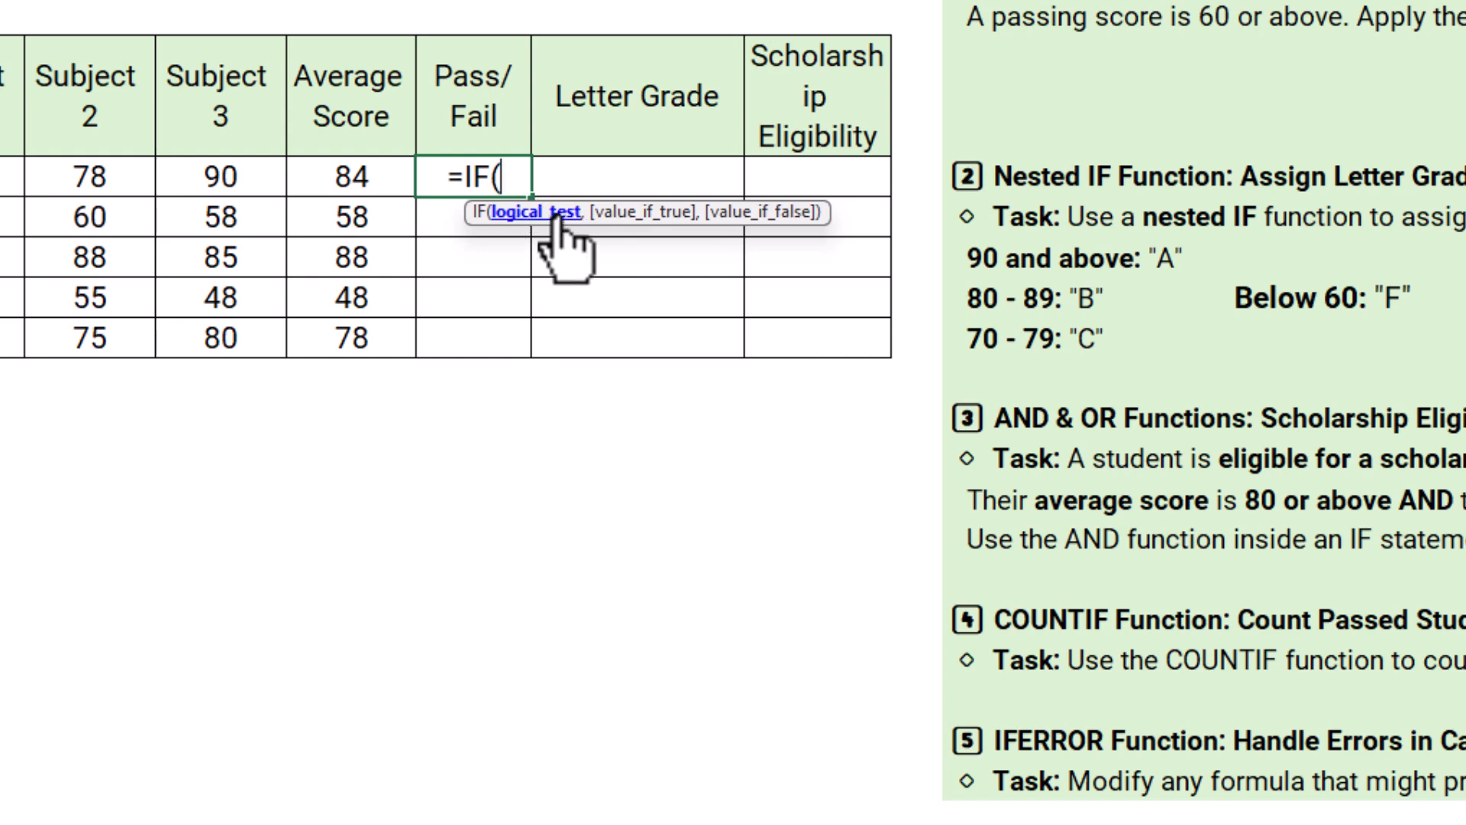
left_click(345, 188)
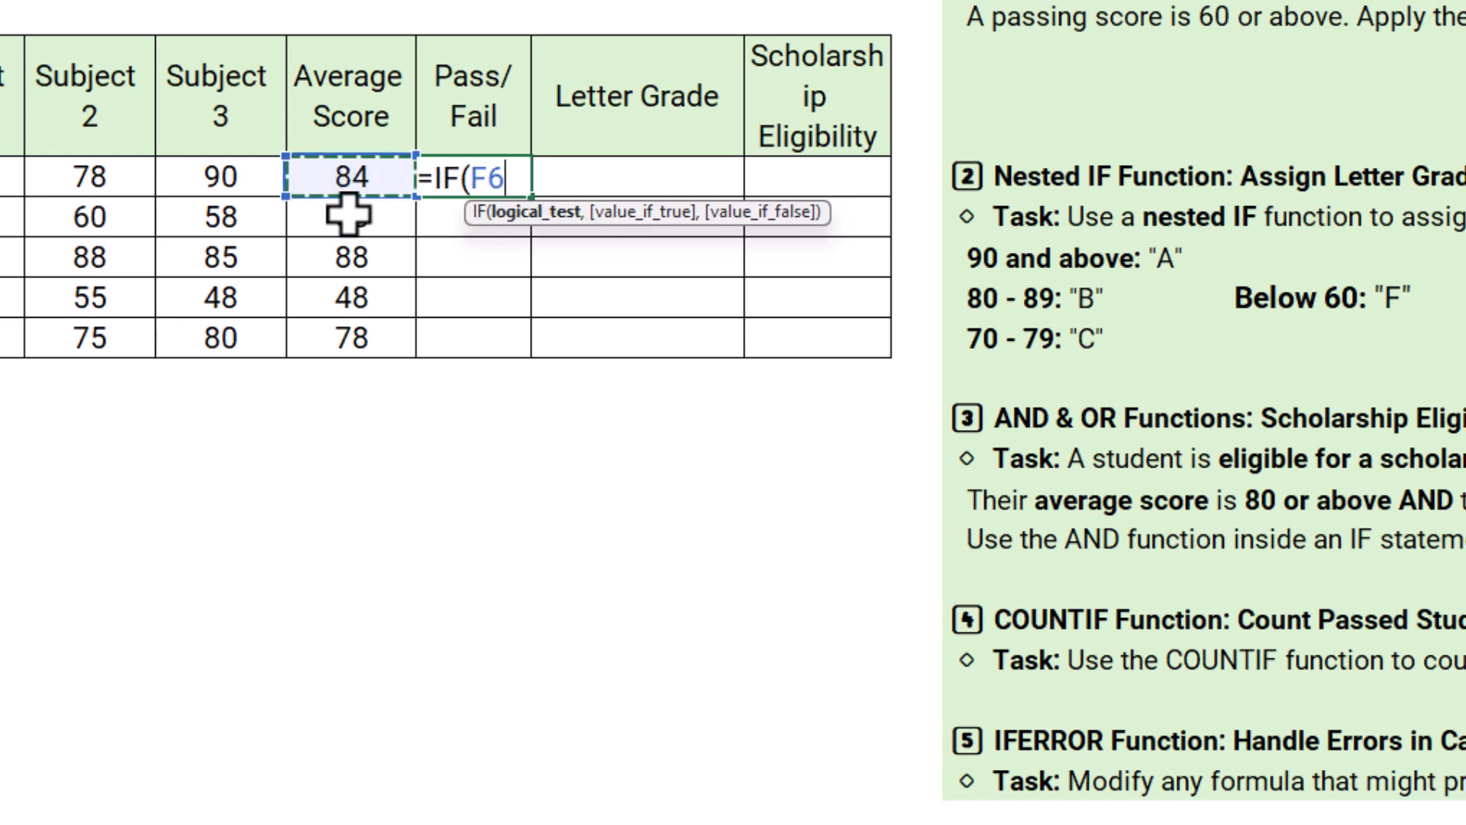
type(">")
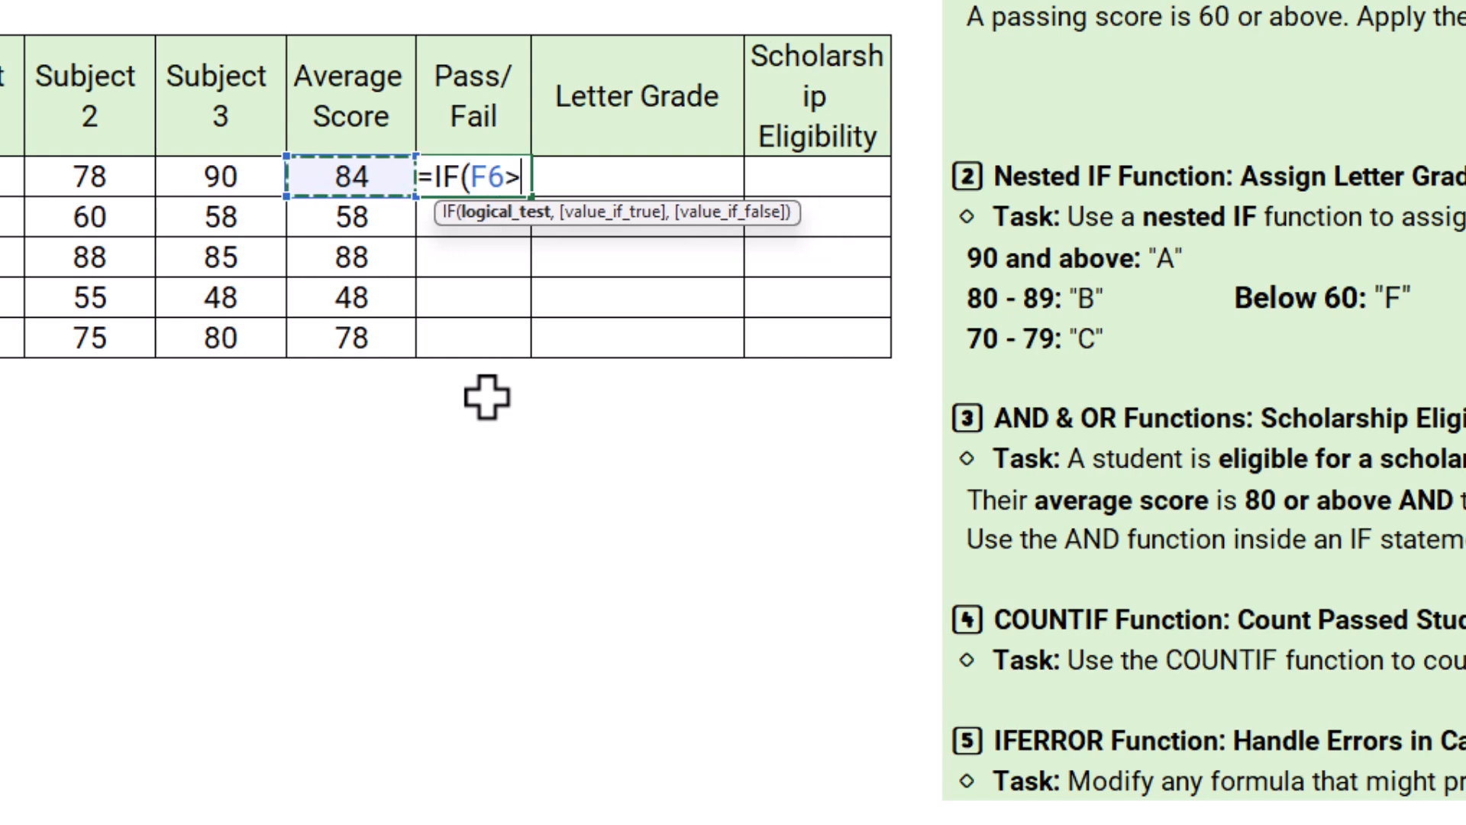
type("=")
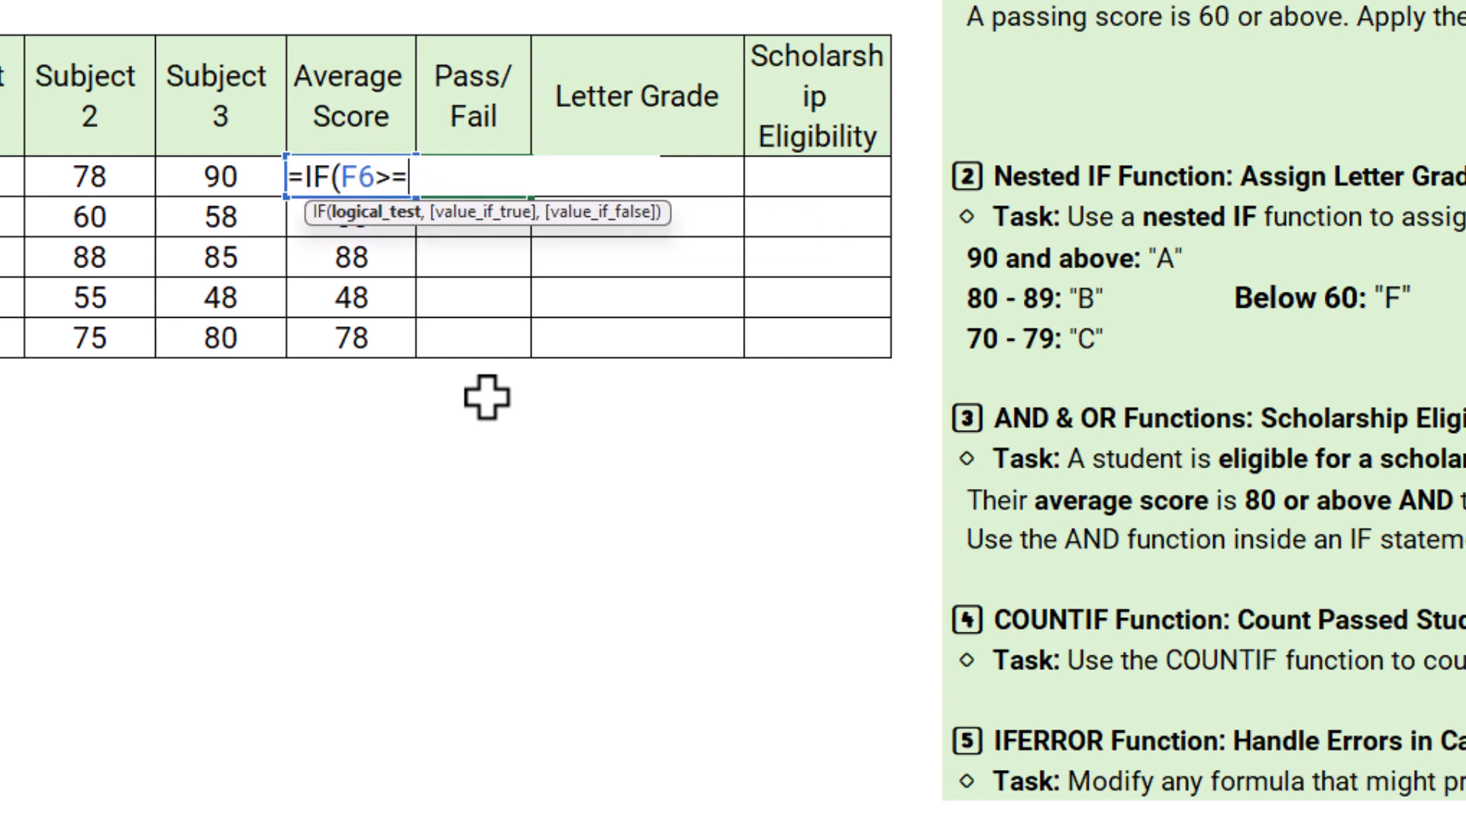
type("60")
type(",\"P")
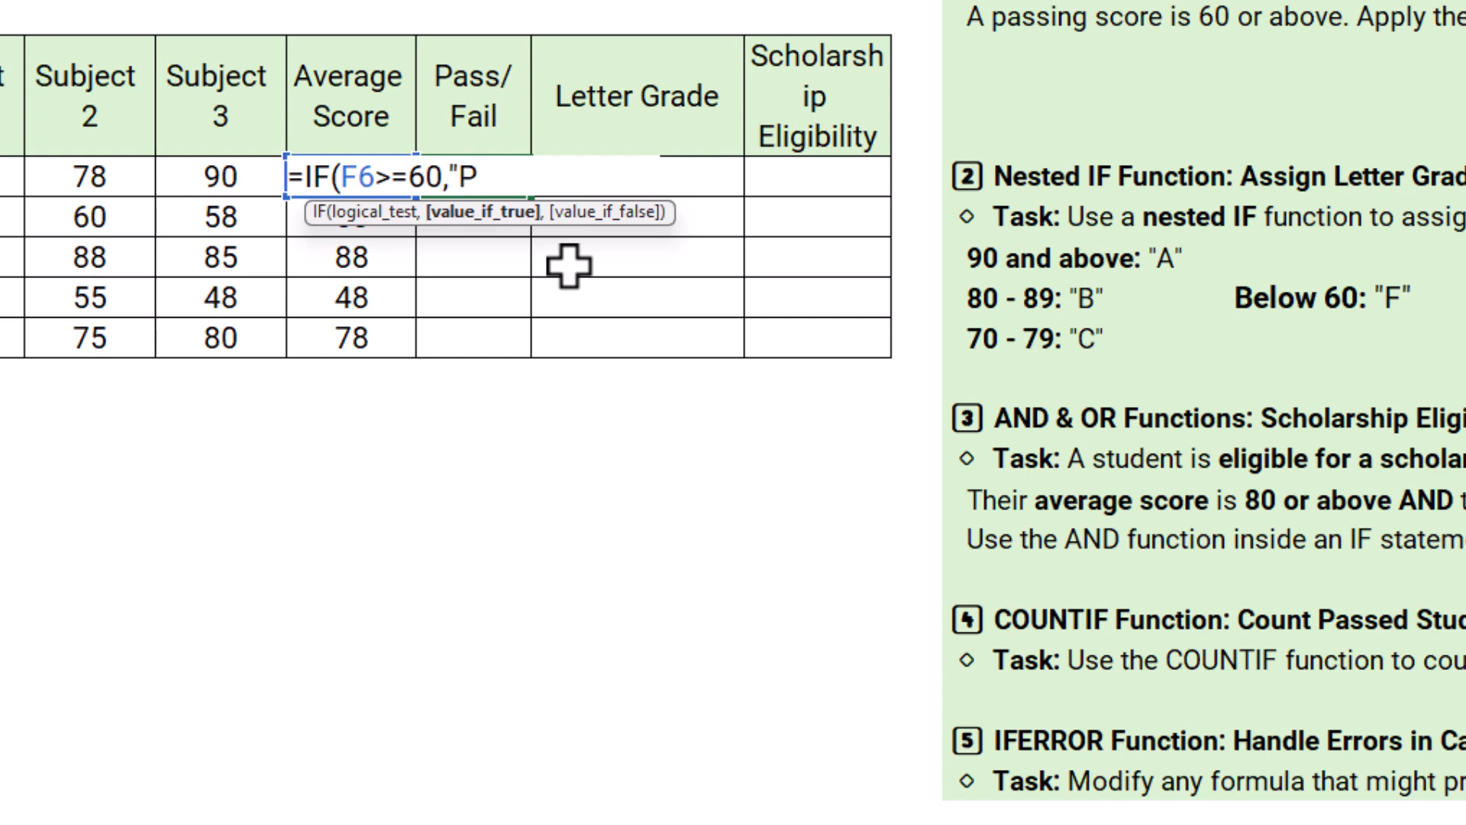
Step: Complete the IF formula in G6 to return "Pass" when the test is true and "Failed" when it is false
type("ass\",")
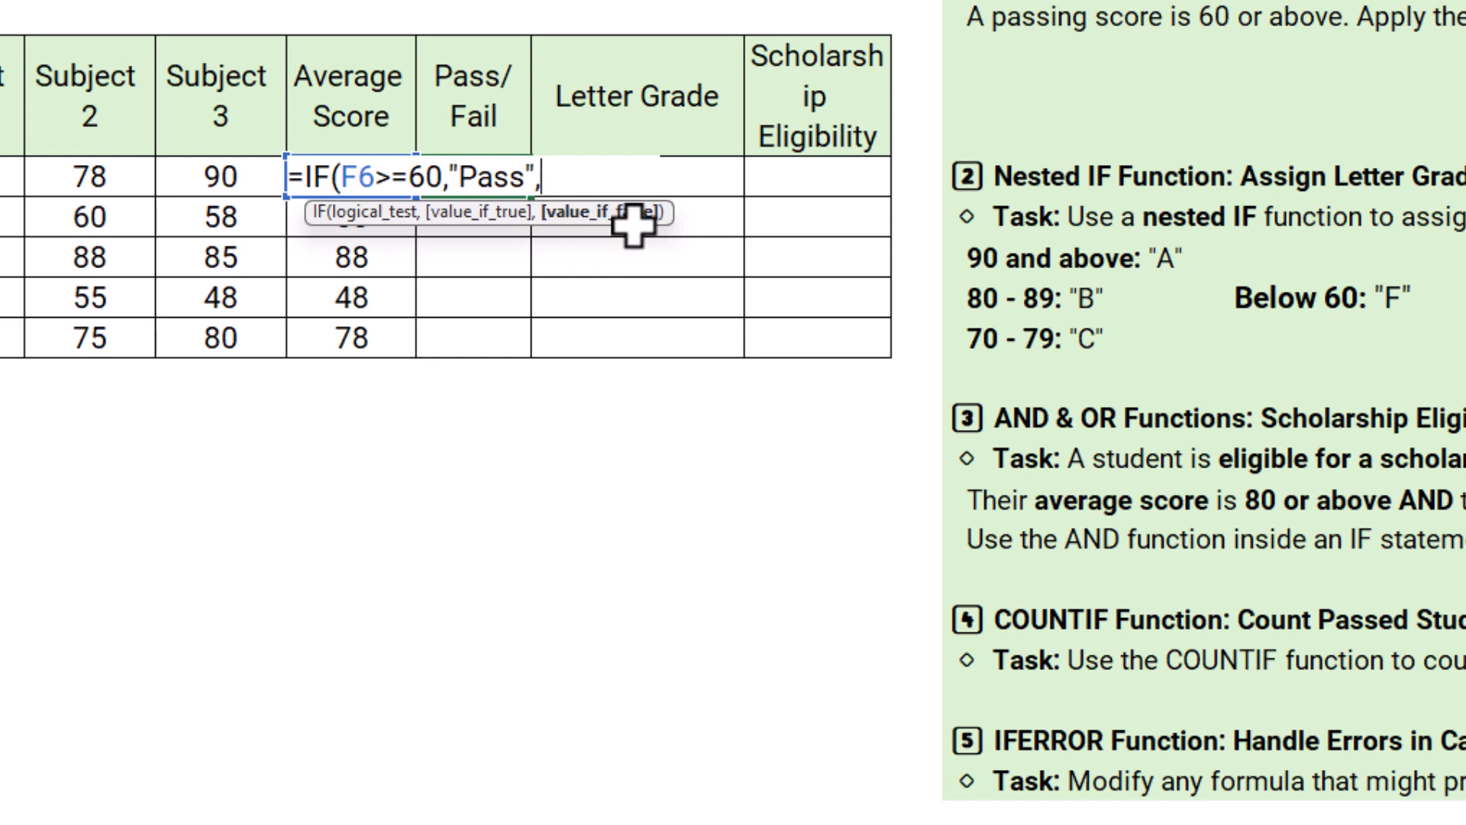
type("\"")
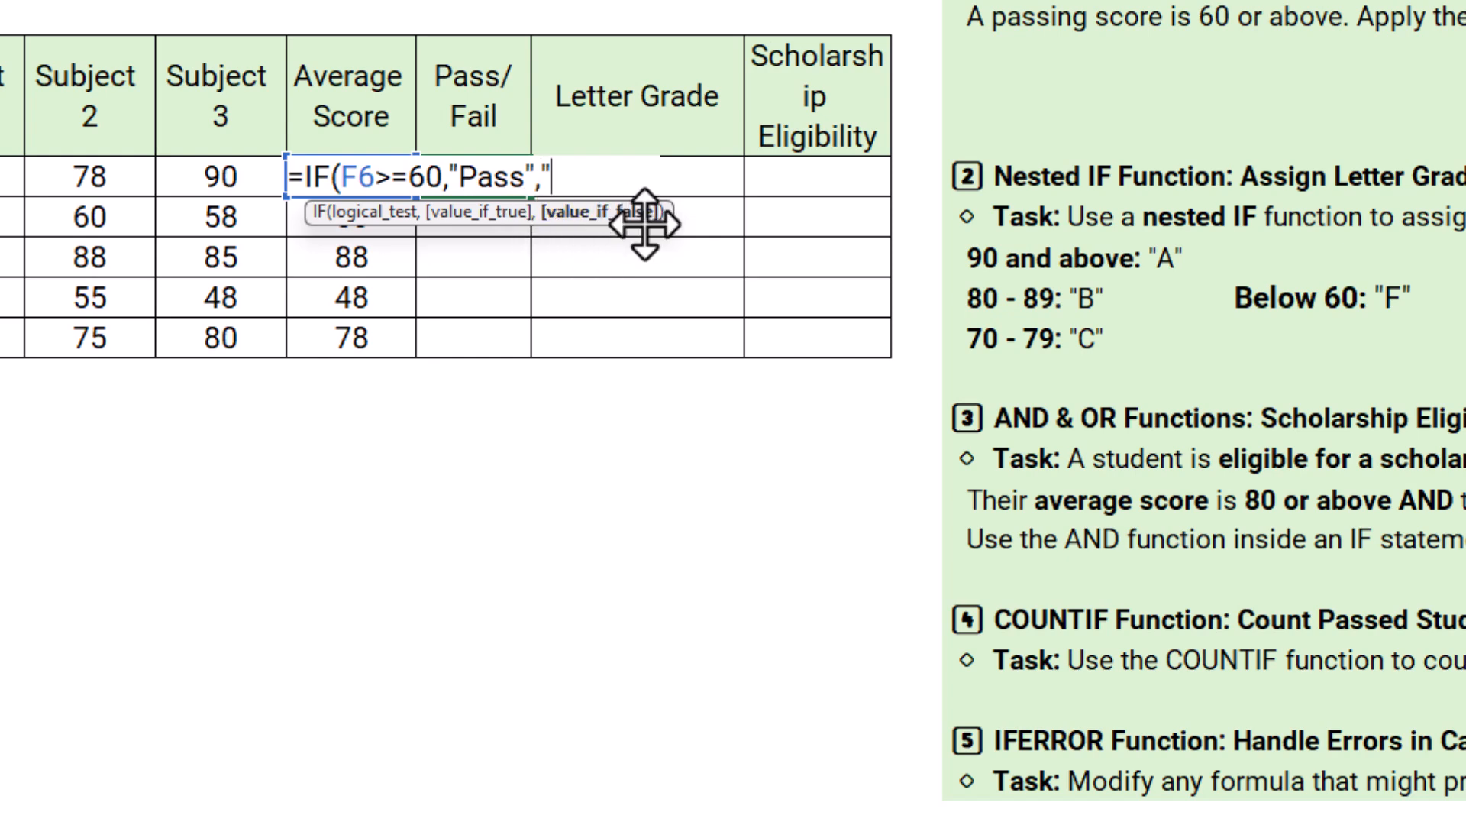
type("fa")
key("BackSpace")
key("BackSpace")
type("Fa")
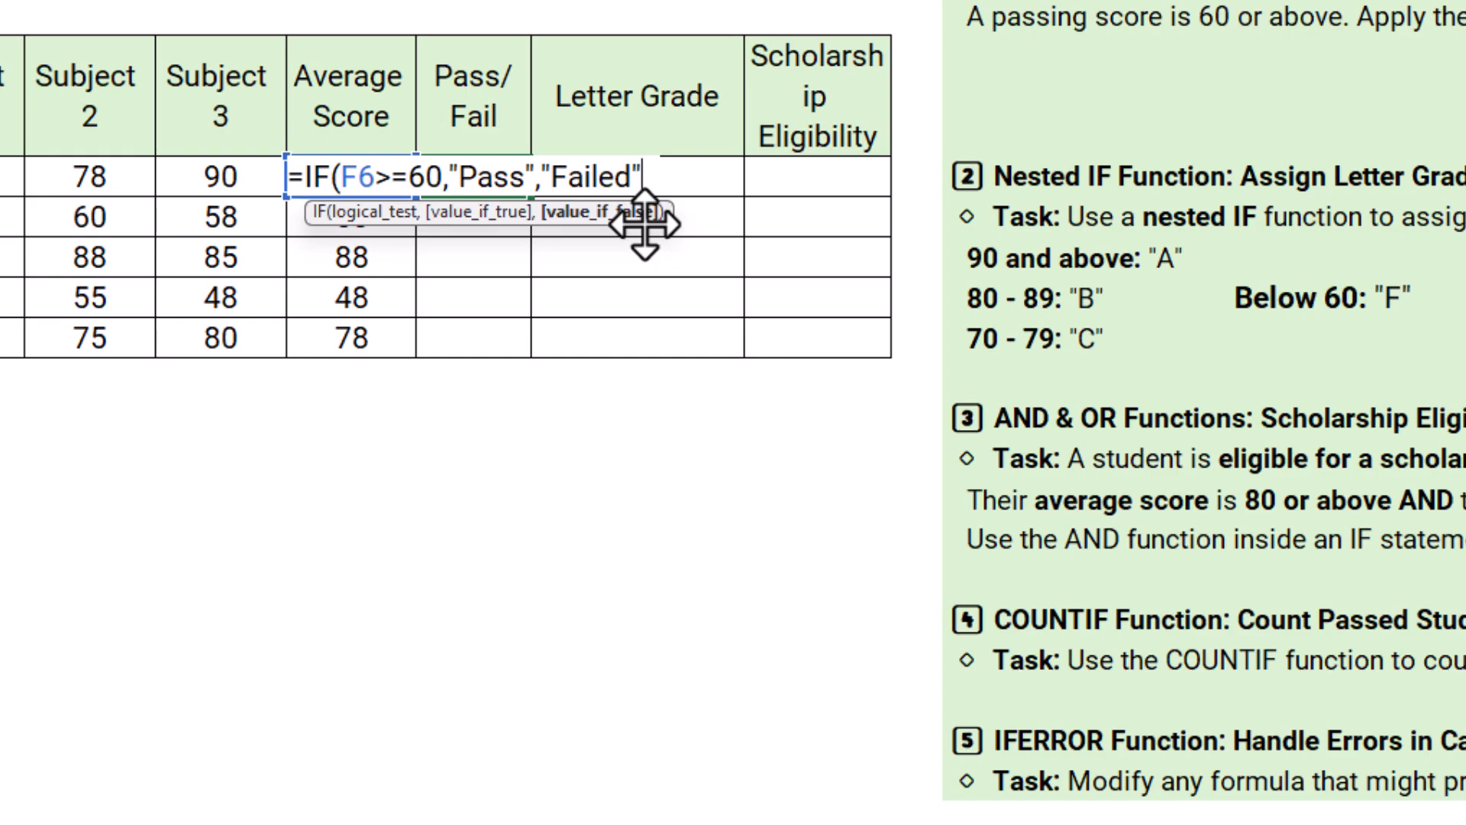
type("iled\"")
key("ctrl+Return")
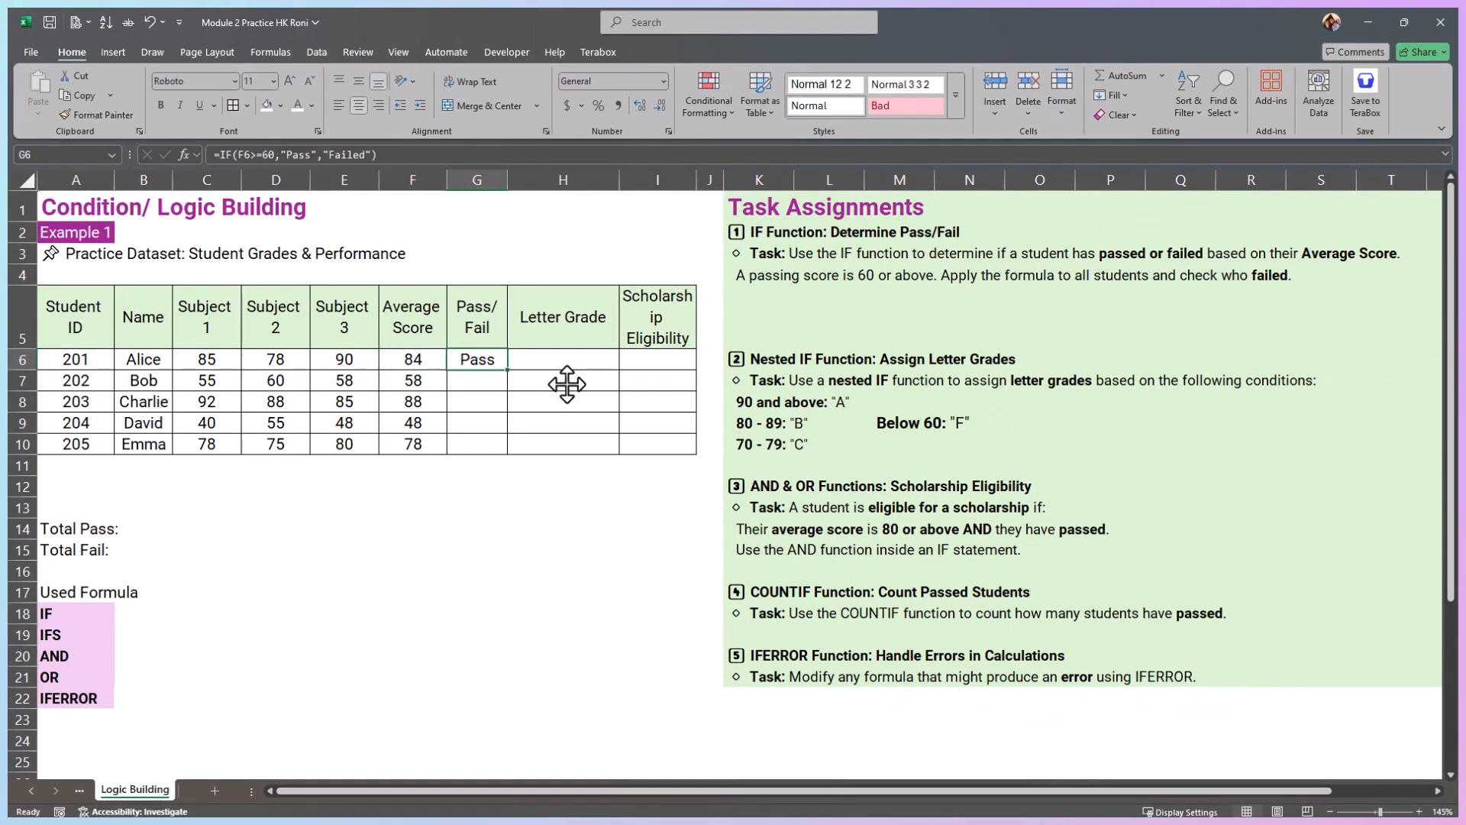
Step: Change the true result in the G6 formula to "Passed" and fill the formula down to G10
left_click(316, 155)
type("e")
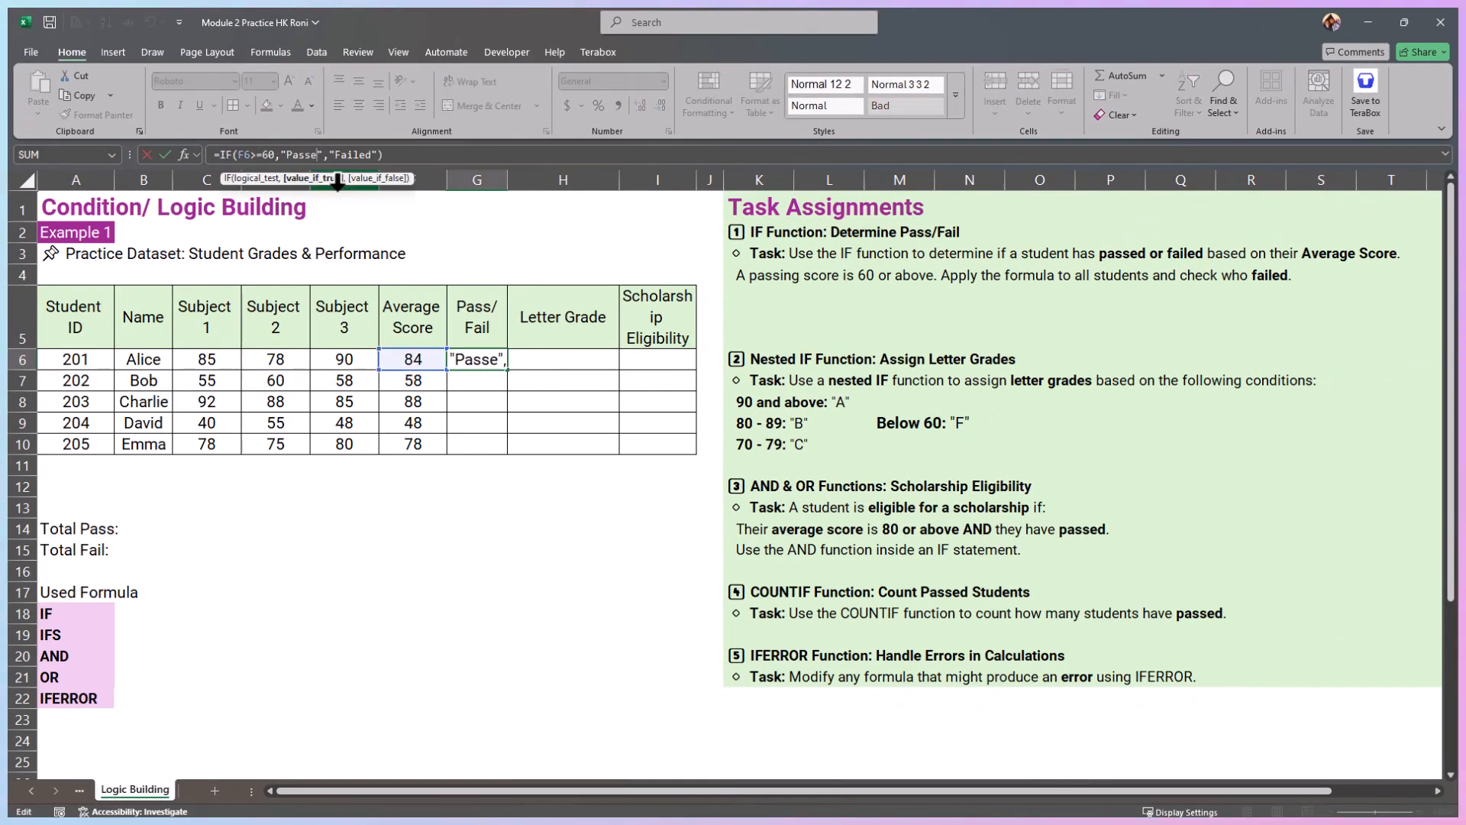
type("d")
left_click(399, 159)
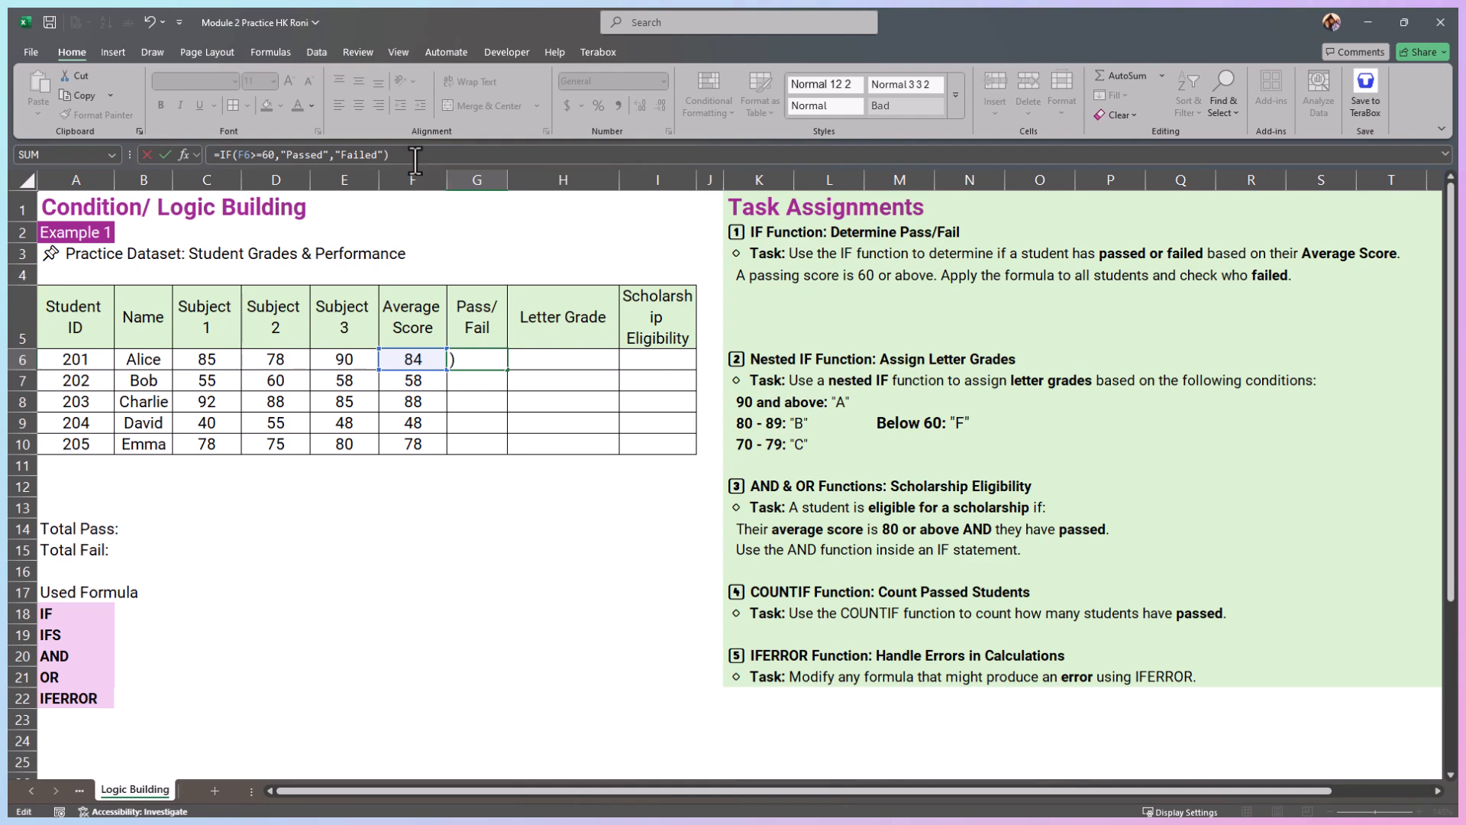
key("Return")
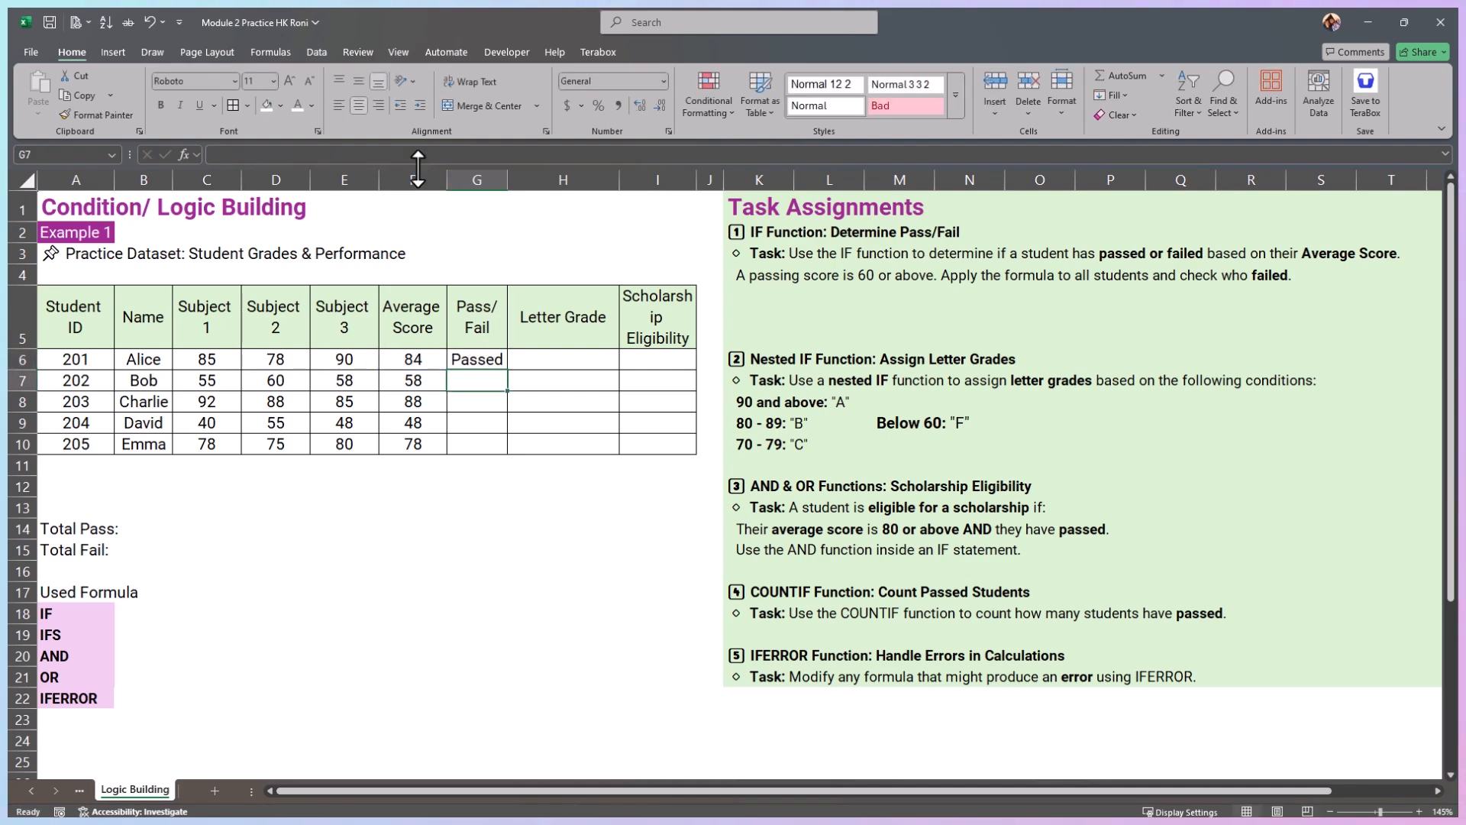
left_click(483, 352)
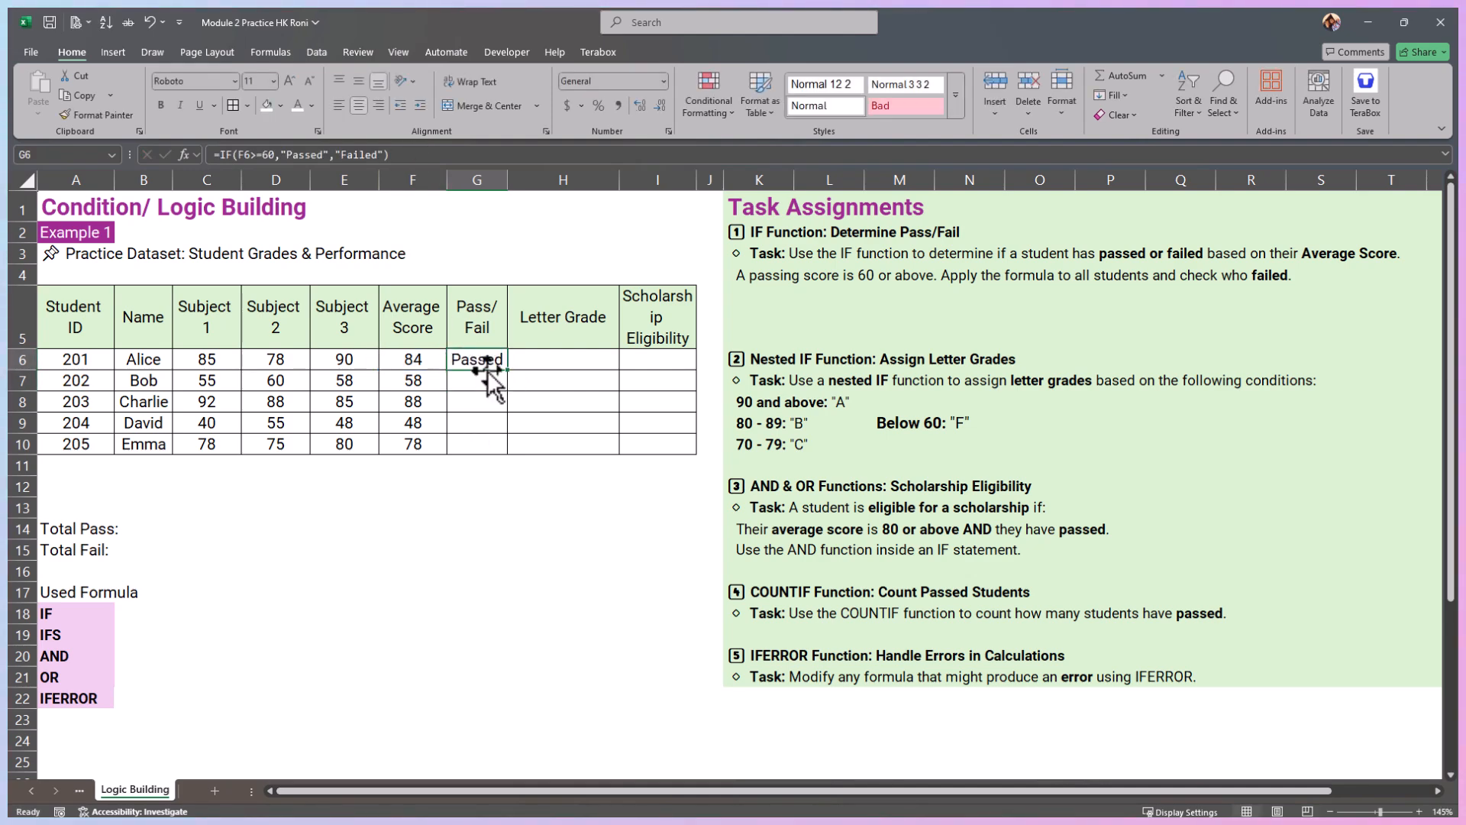
double_click(511, 374)
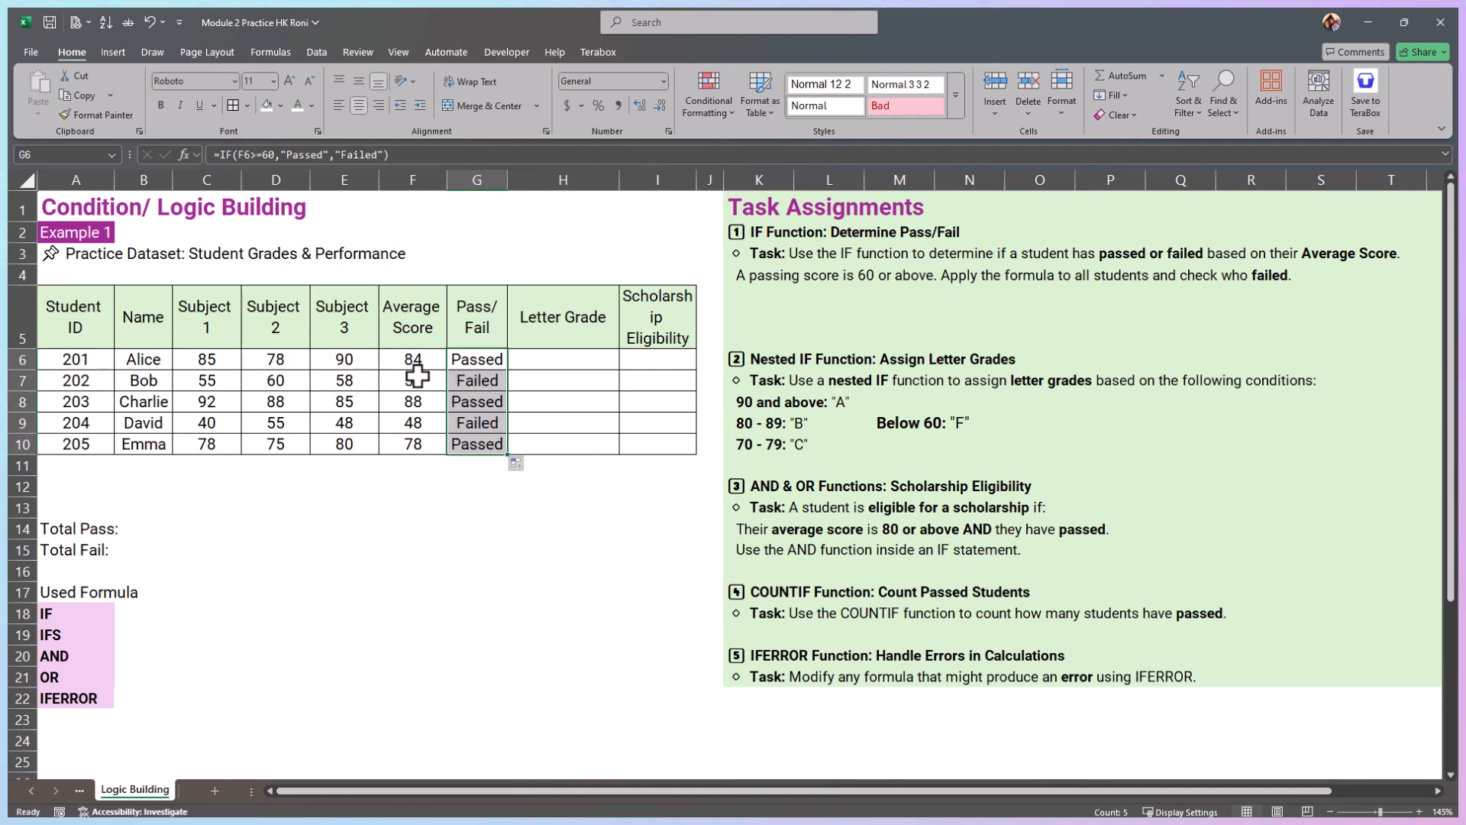
Step: Compare the average scores with the Pass/Fail results and review the IF formula behind G6
left_click(435, 359)
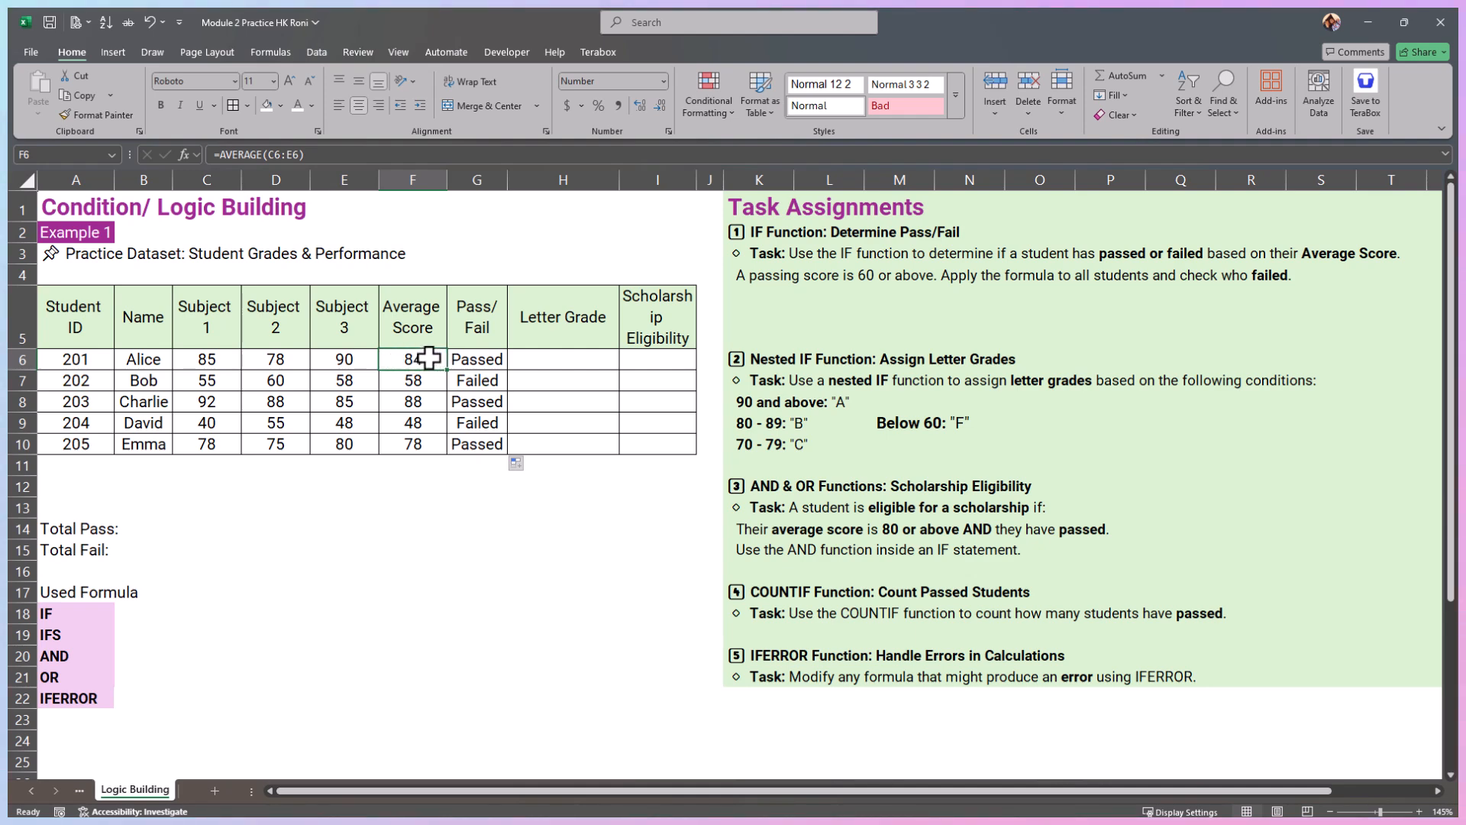
left_click(479, 360)
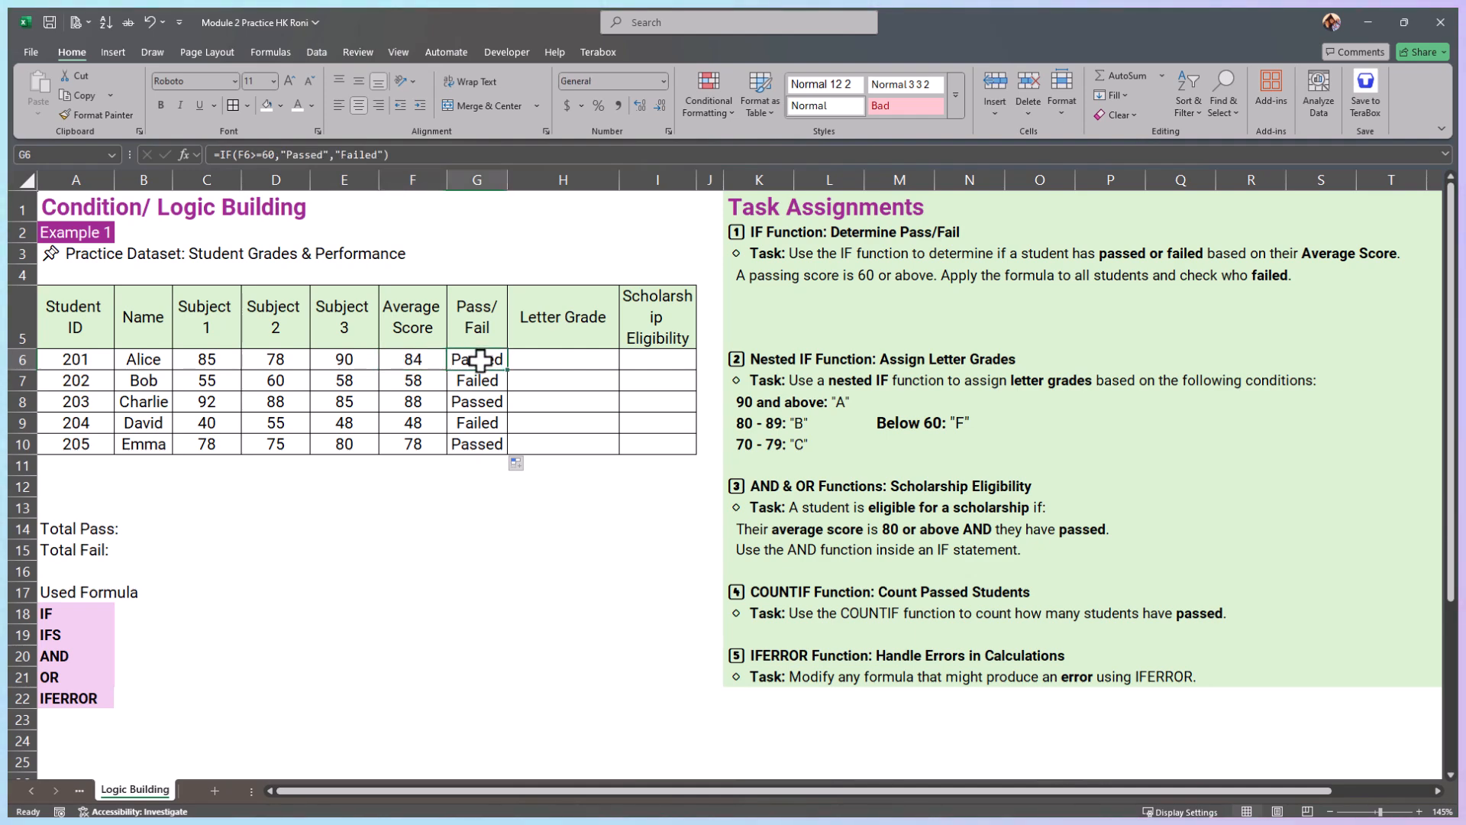
left_click(437, 380)
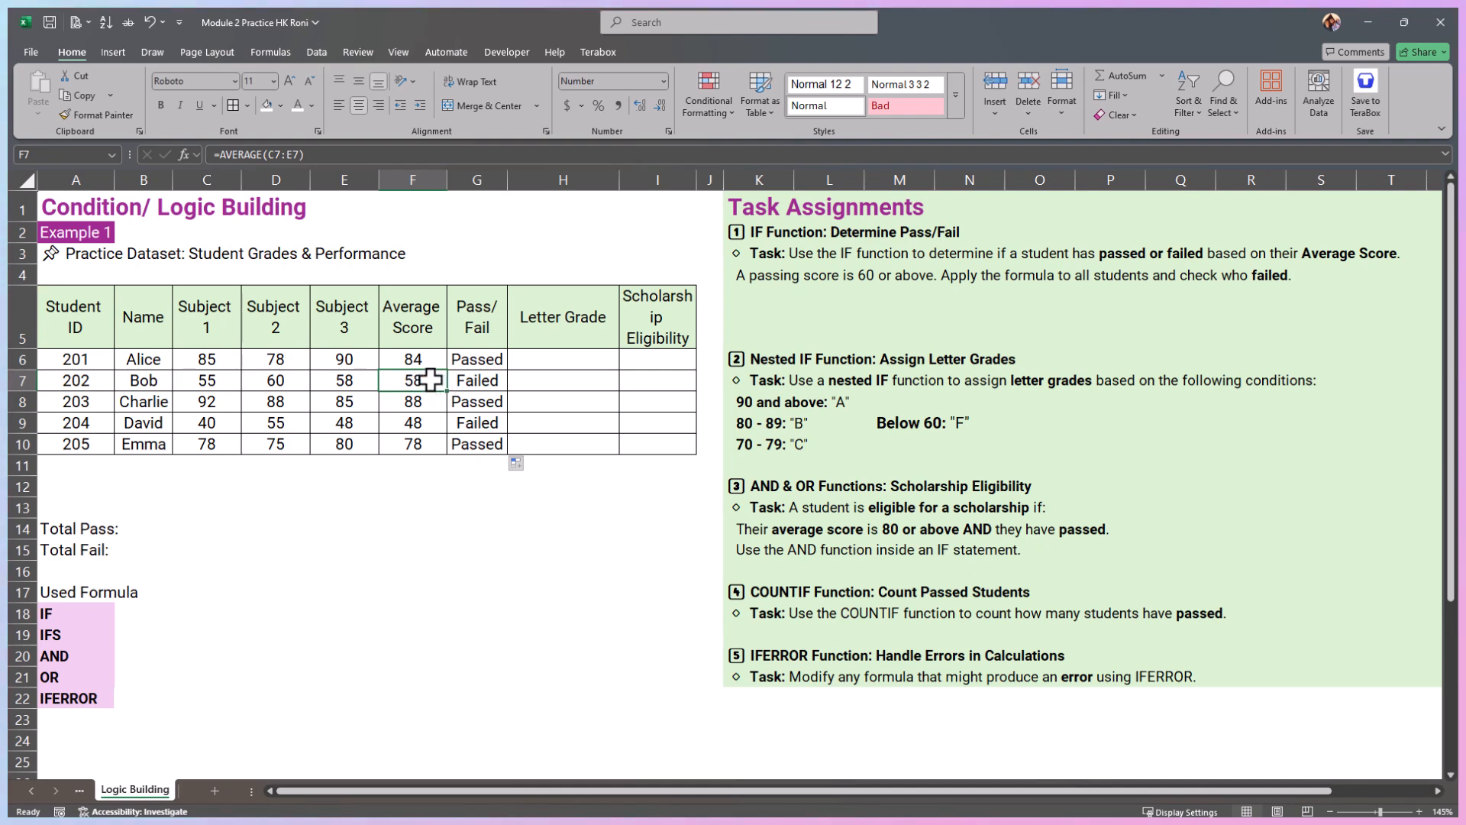
left_click(484, 380)
left_click_drag(481, 361, 485, 437)
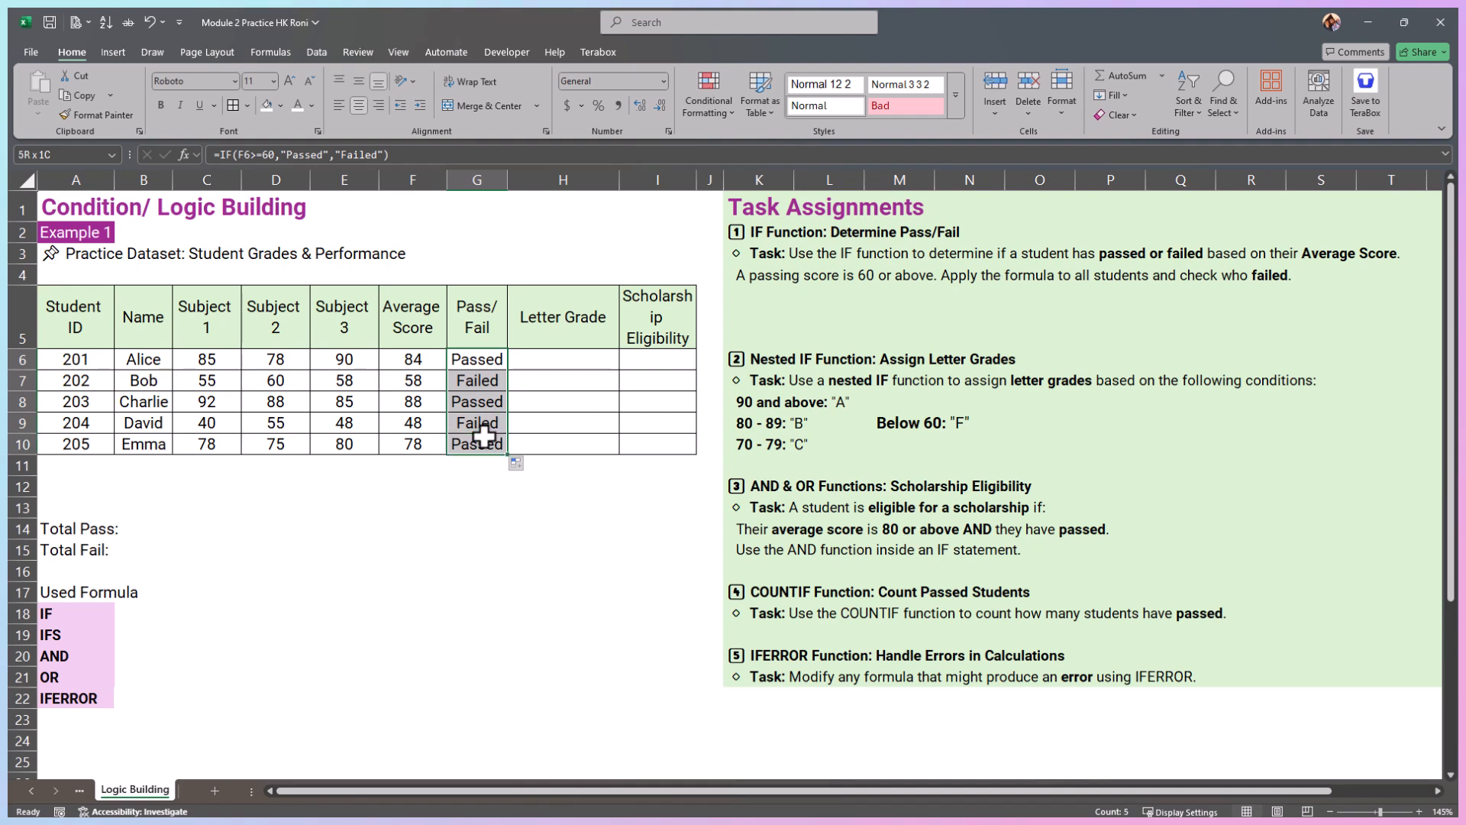
left_click(211, 149)
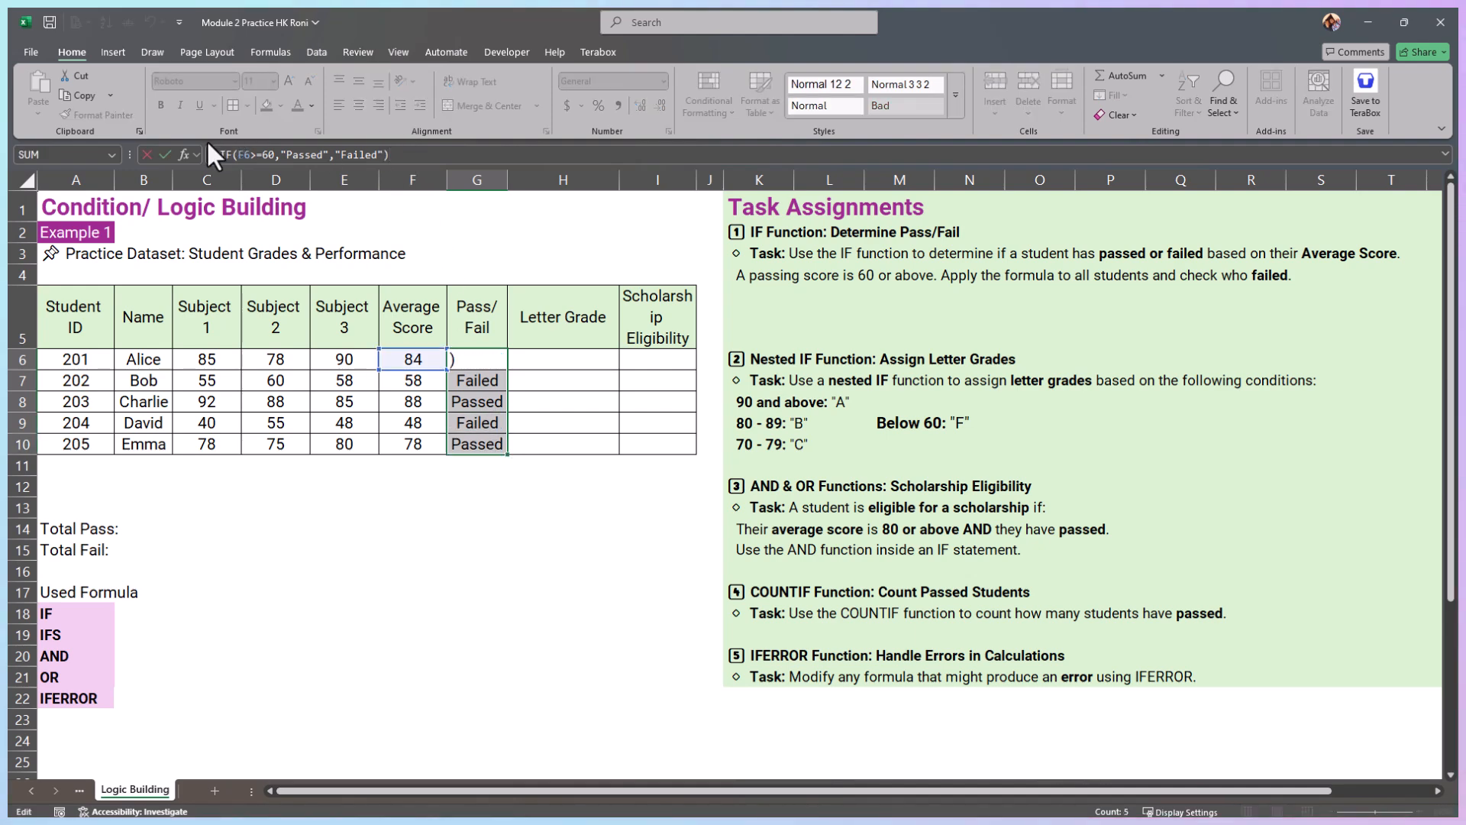
left_click(534, 362)
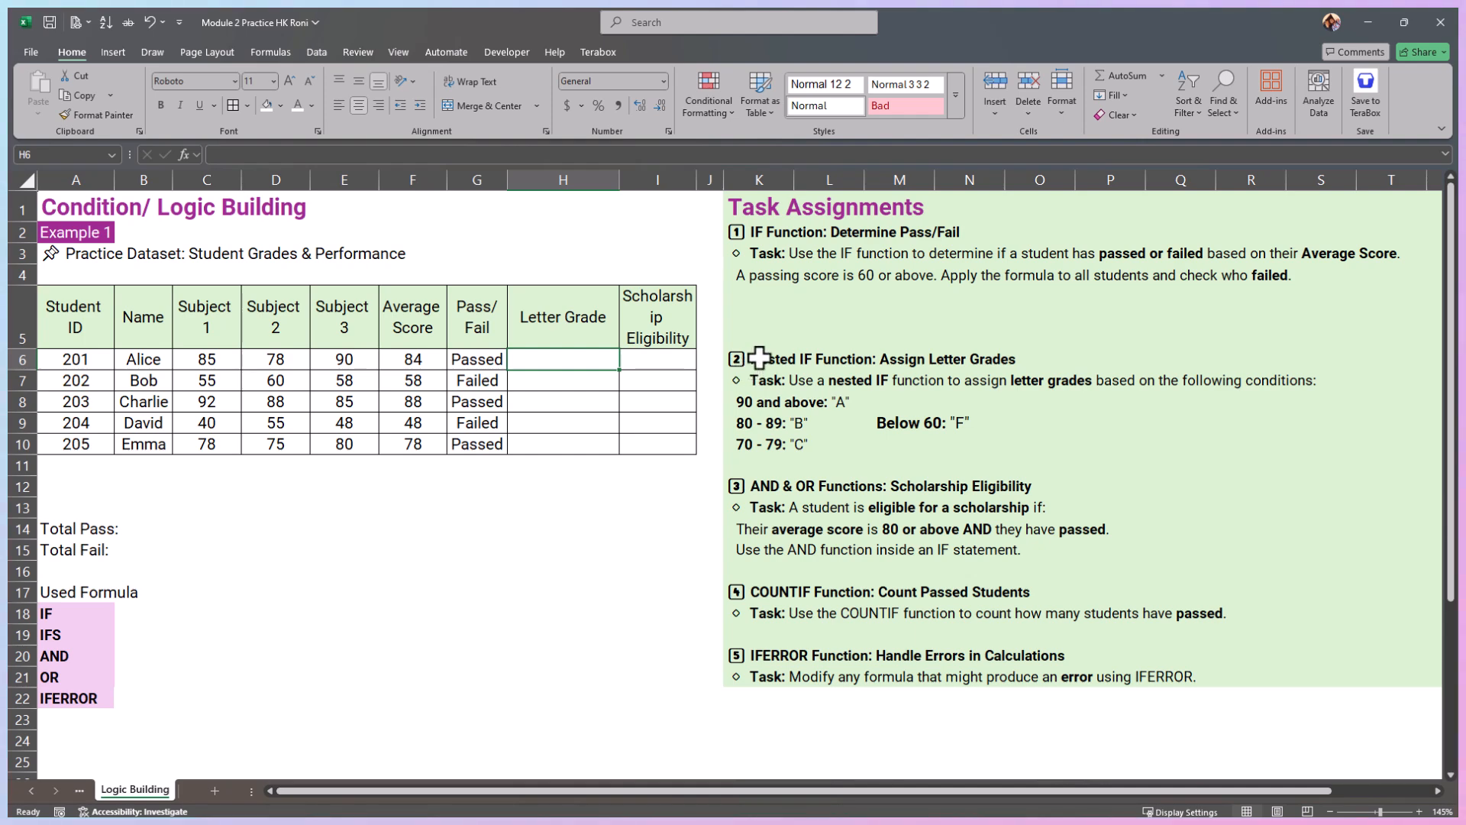
Step: Restore the 60 - 69: "D" range in the second task's criteria and review the letter-grade conditions in K8:N10
left_click_drag(750, 363, 978, 373)
key("ctrl+z")
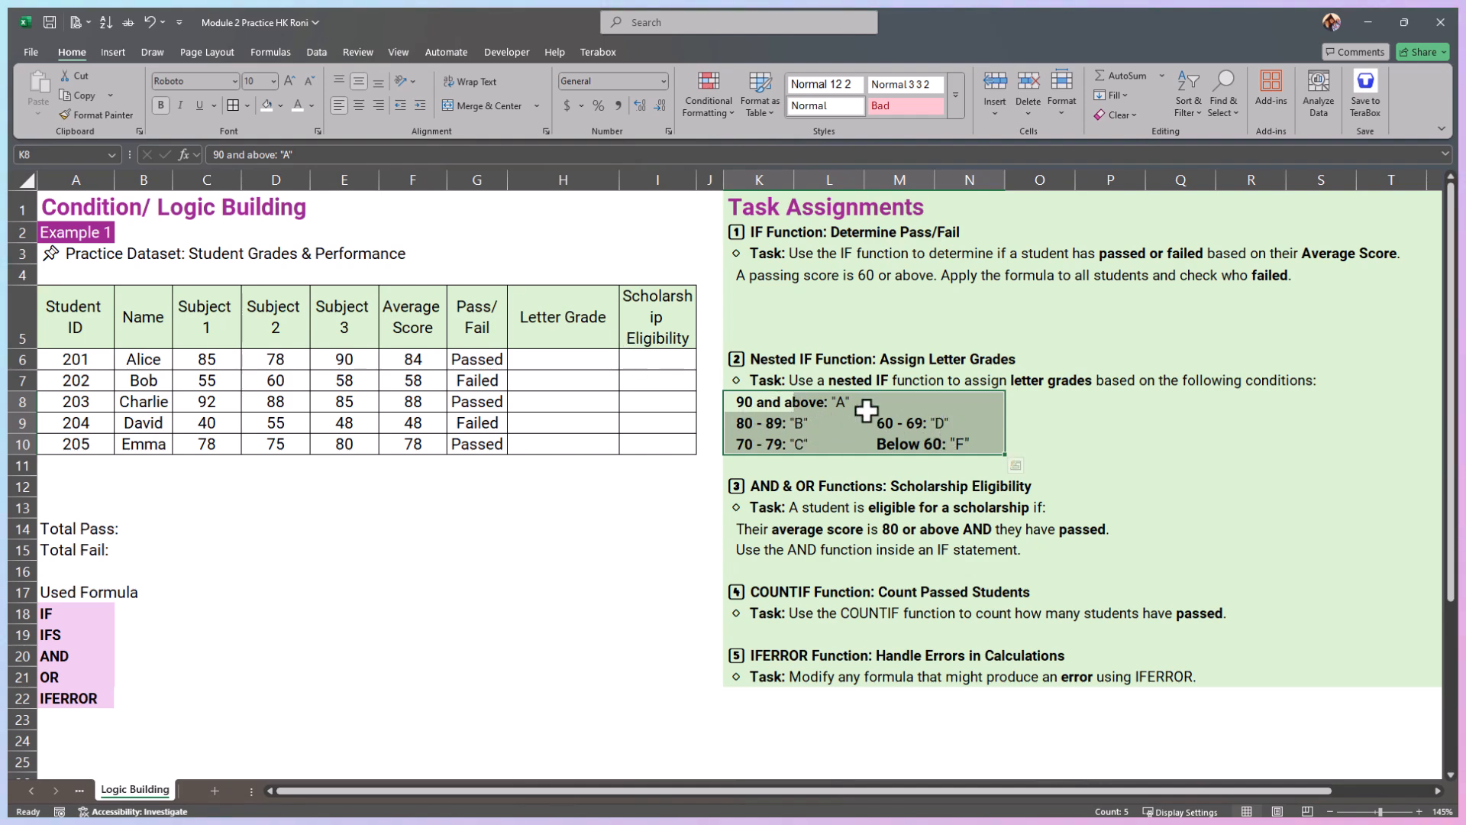
left_click_drag(591, 360, 599, 438)
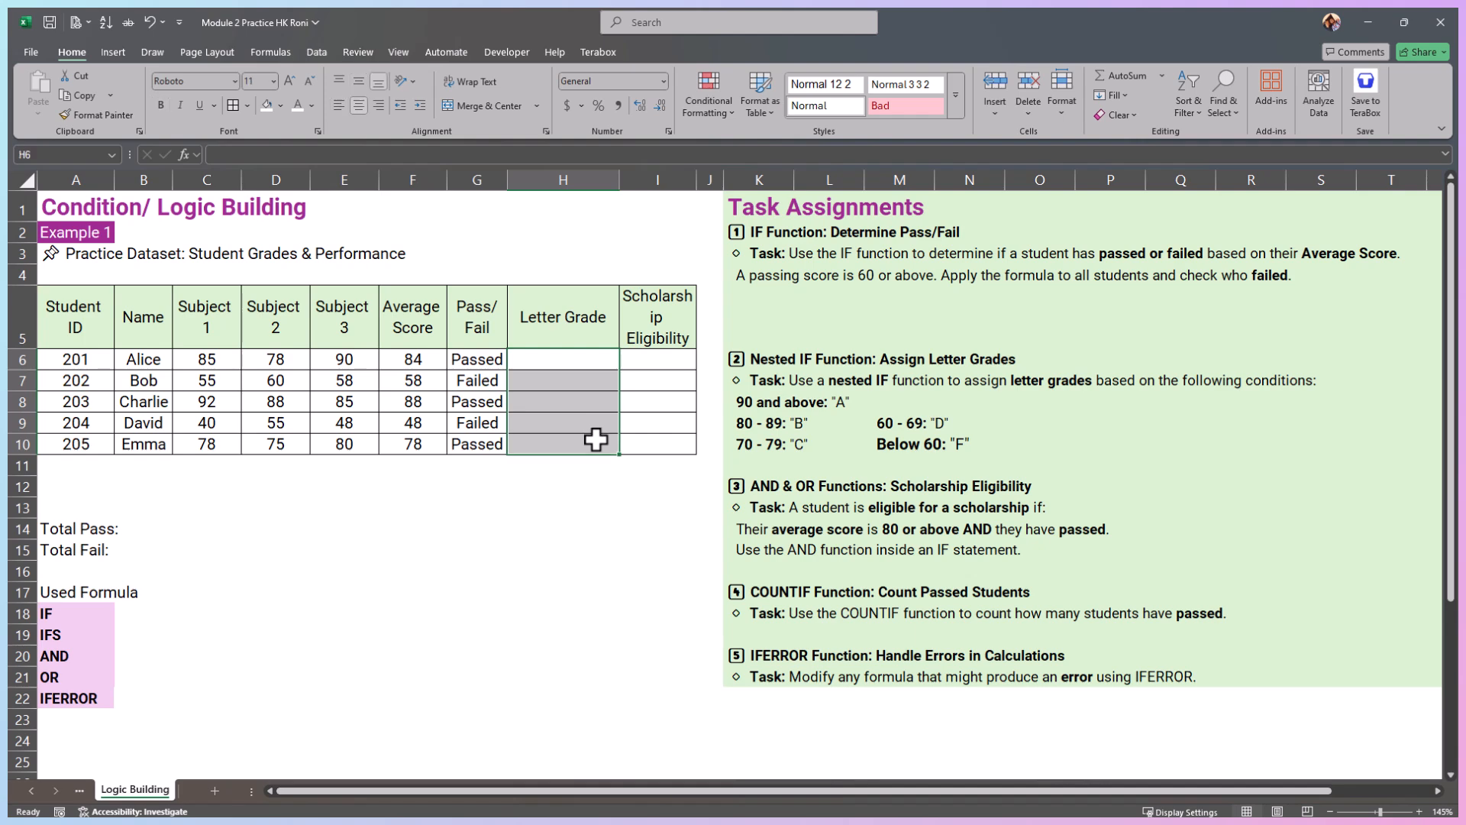
left_click_drag(752, 403, 970, 435)
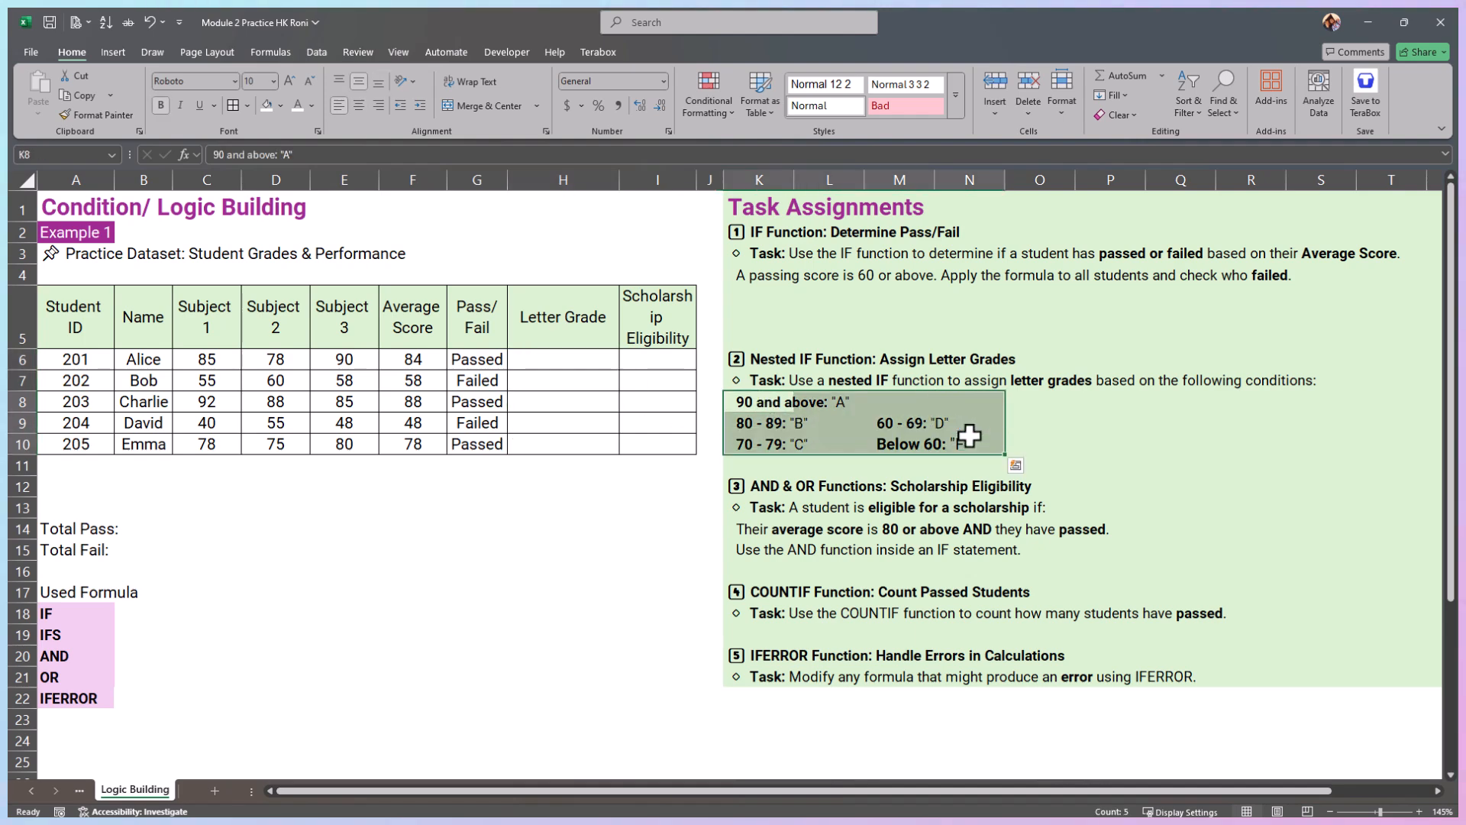
Step: Start an IF formula in the first Letter Grade cell, H6, that tests F6>=90 and returns "A"
left_click(579, 362)
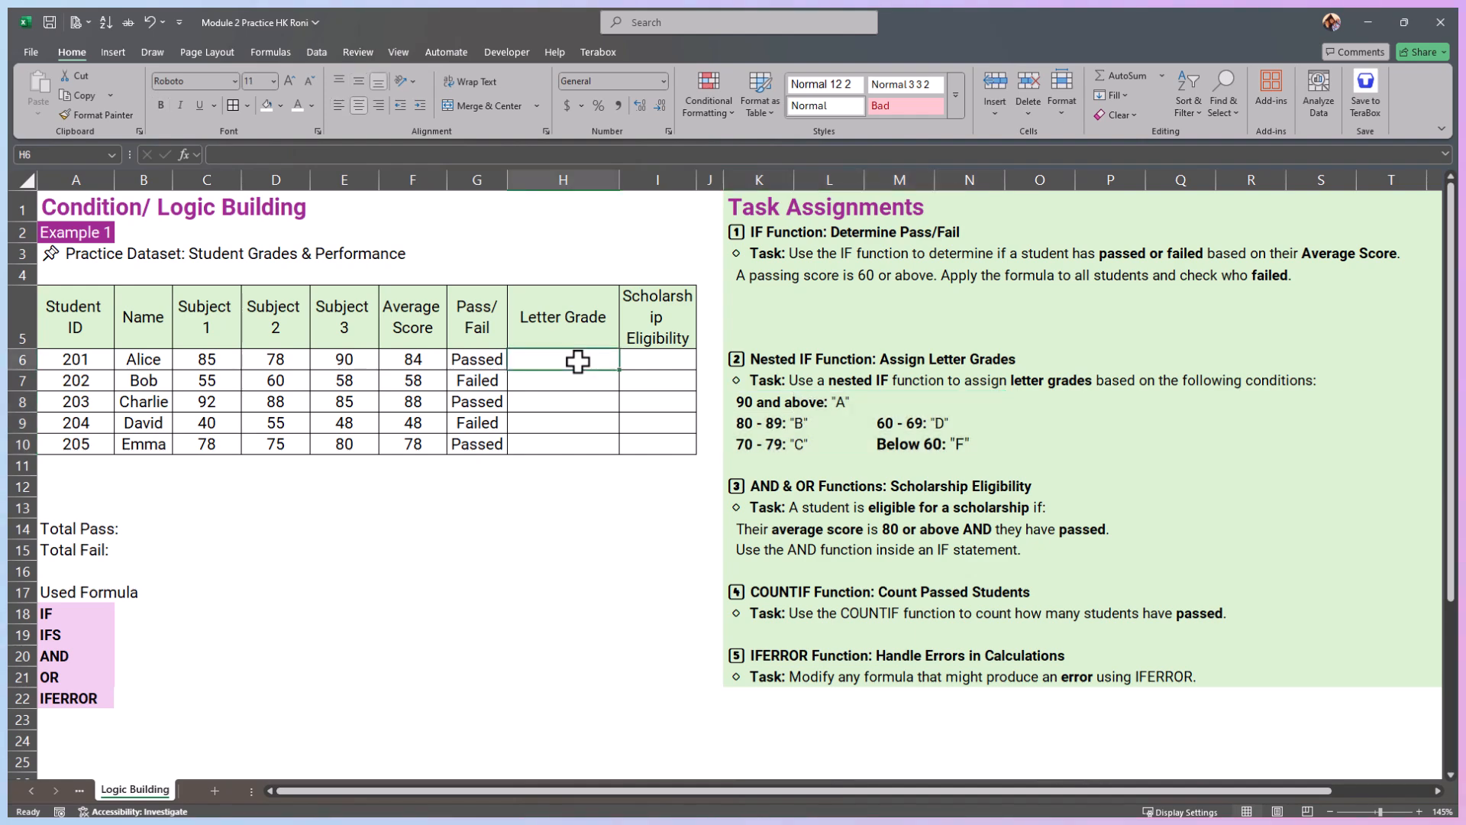
type("=")
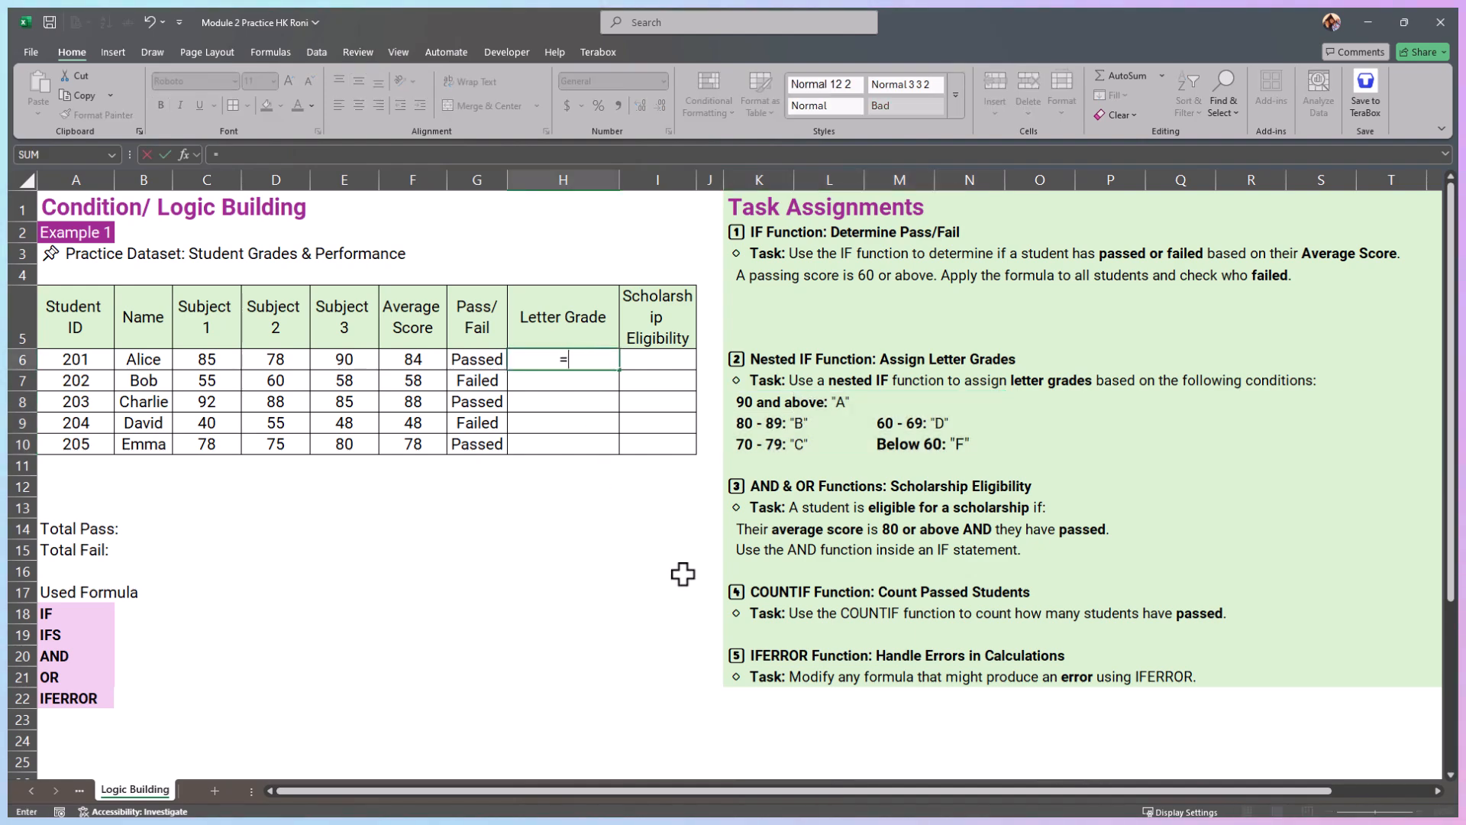
type("I")
key("BackSpace")
type("IF")
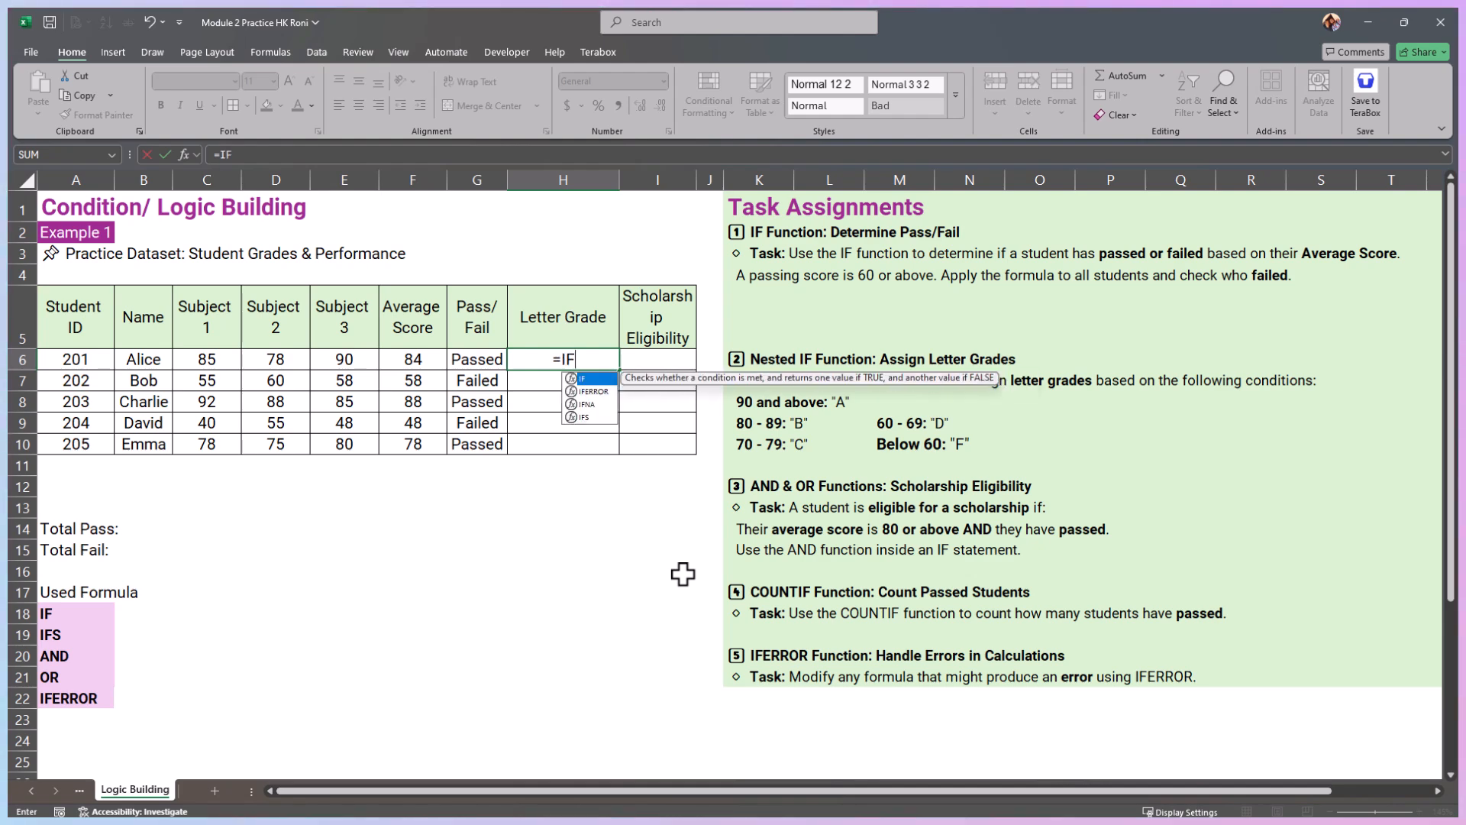
type("(")
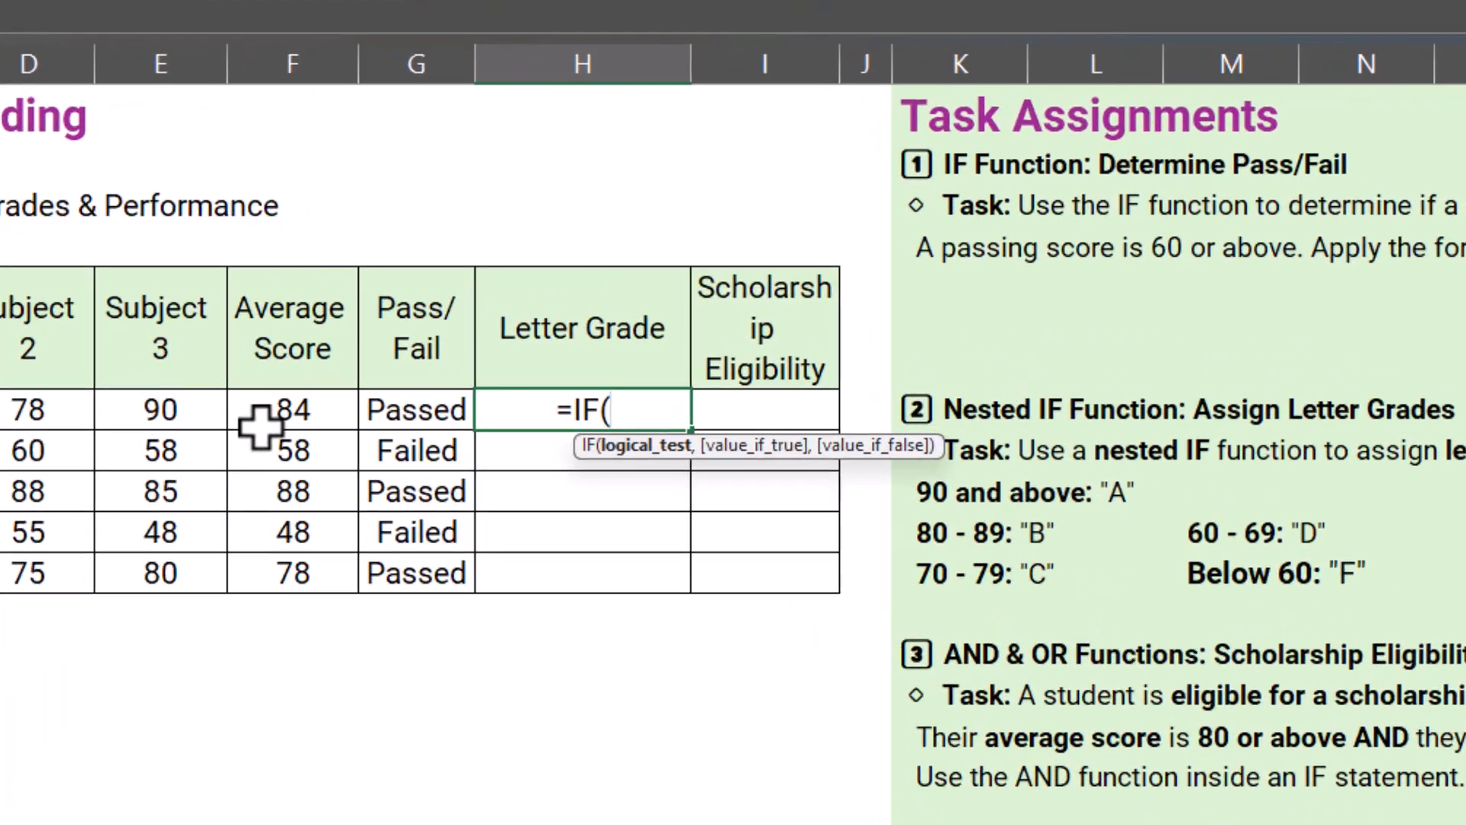
left_click(260, 426)
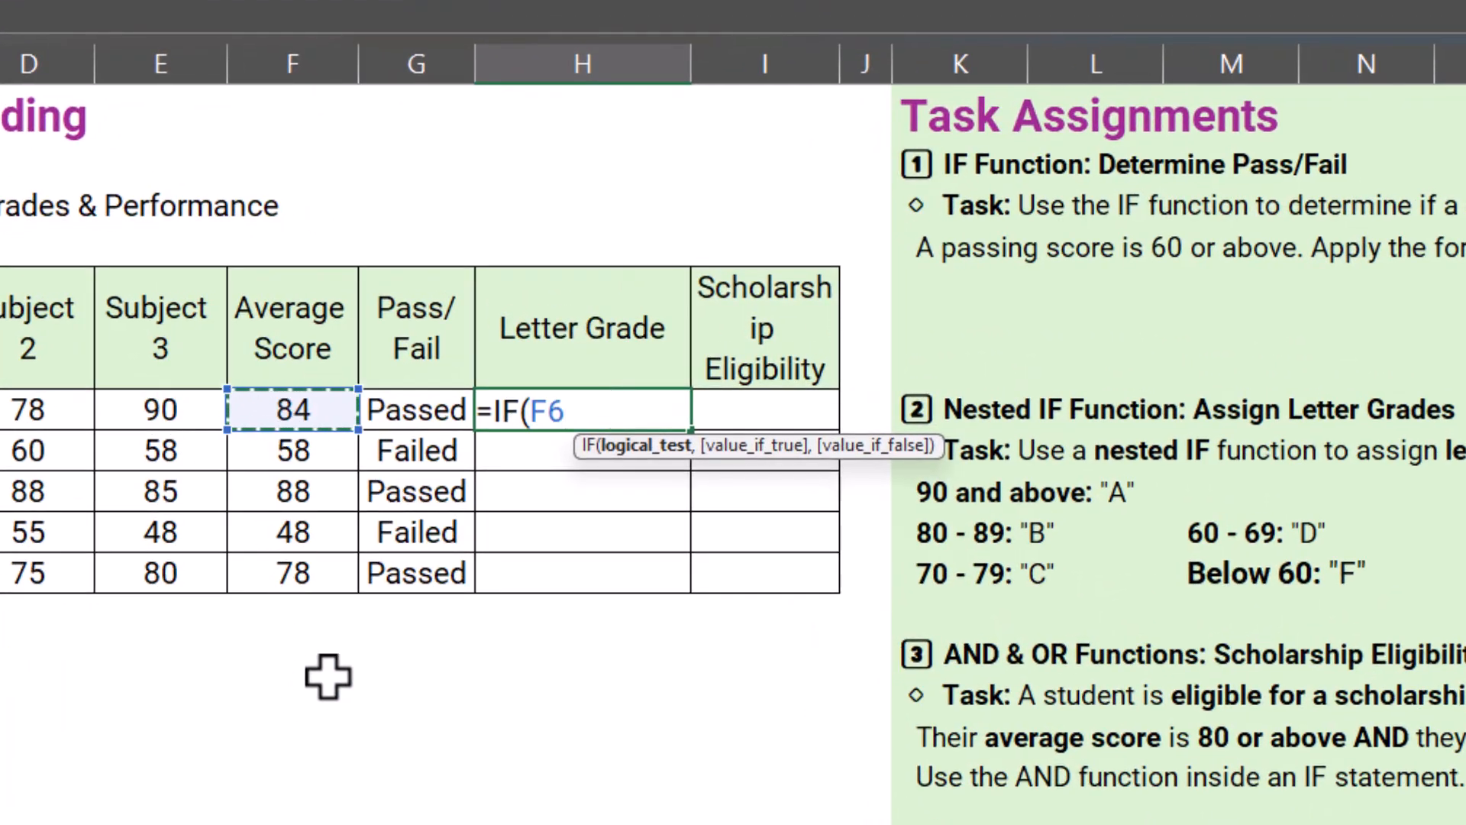
type(">")
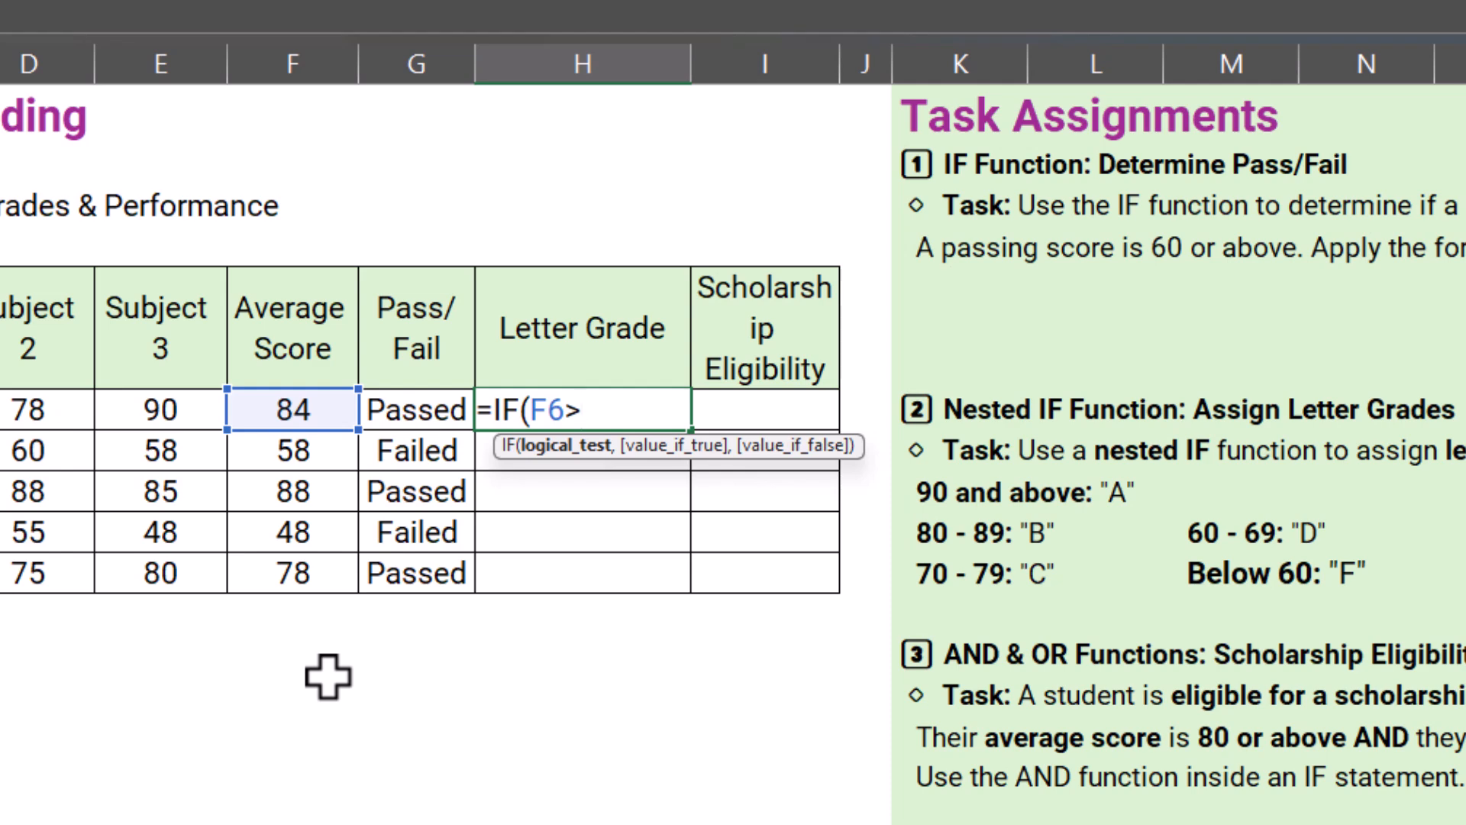
type("=")
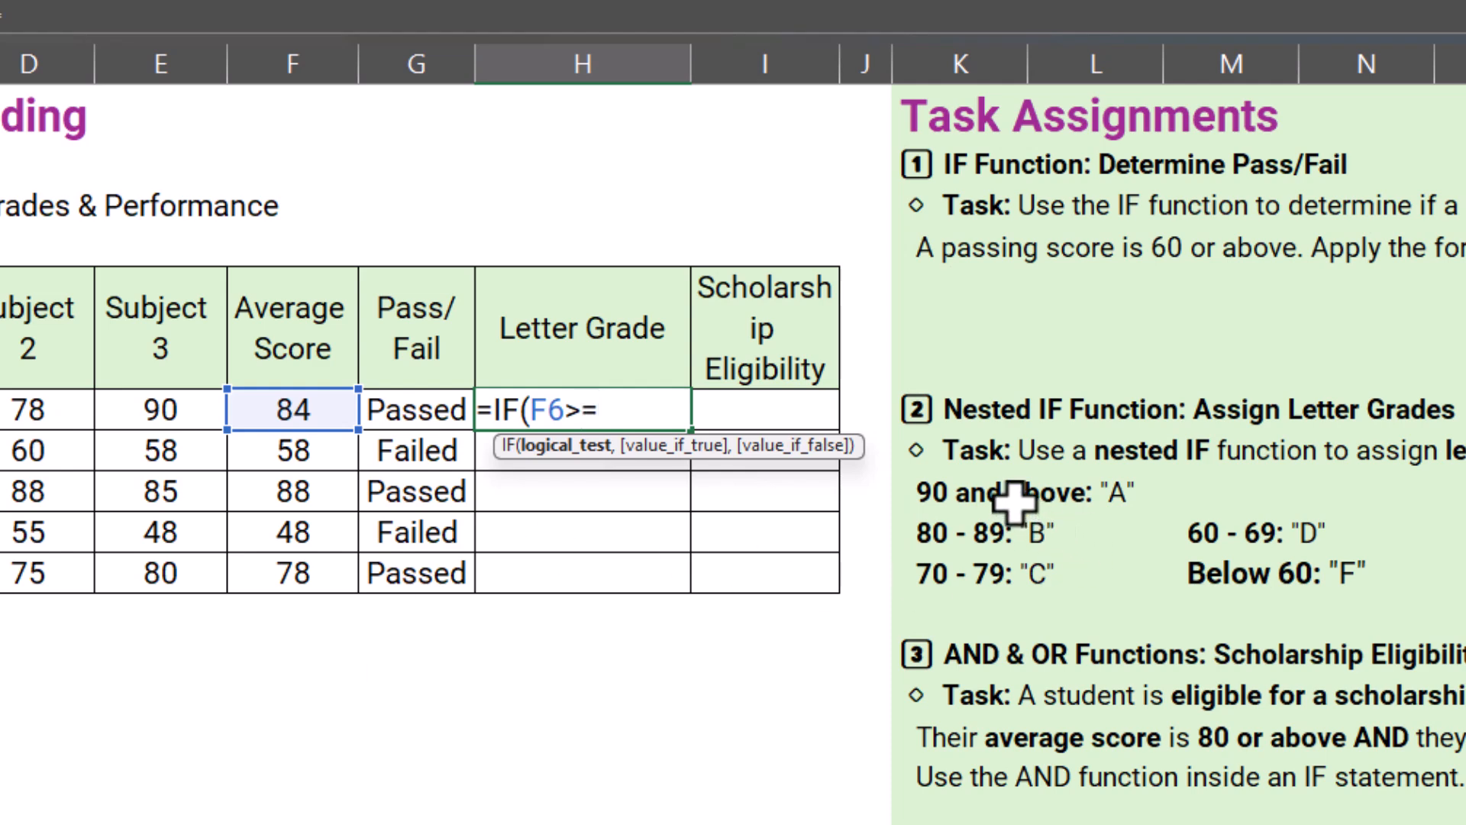
type("90")
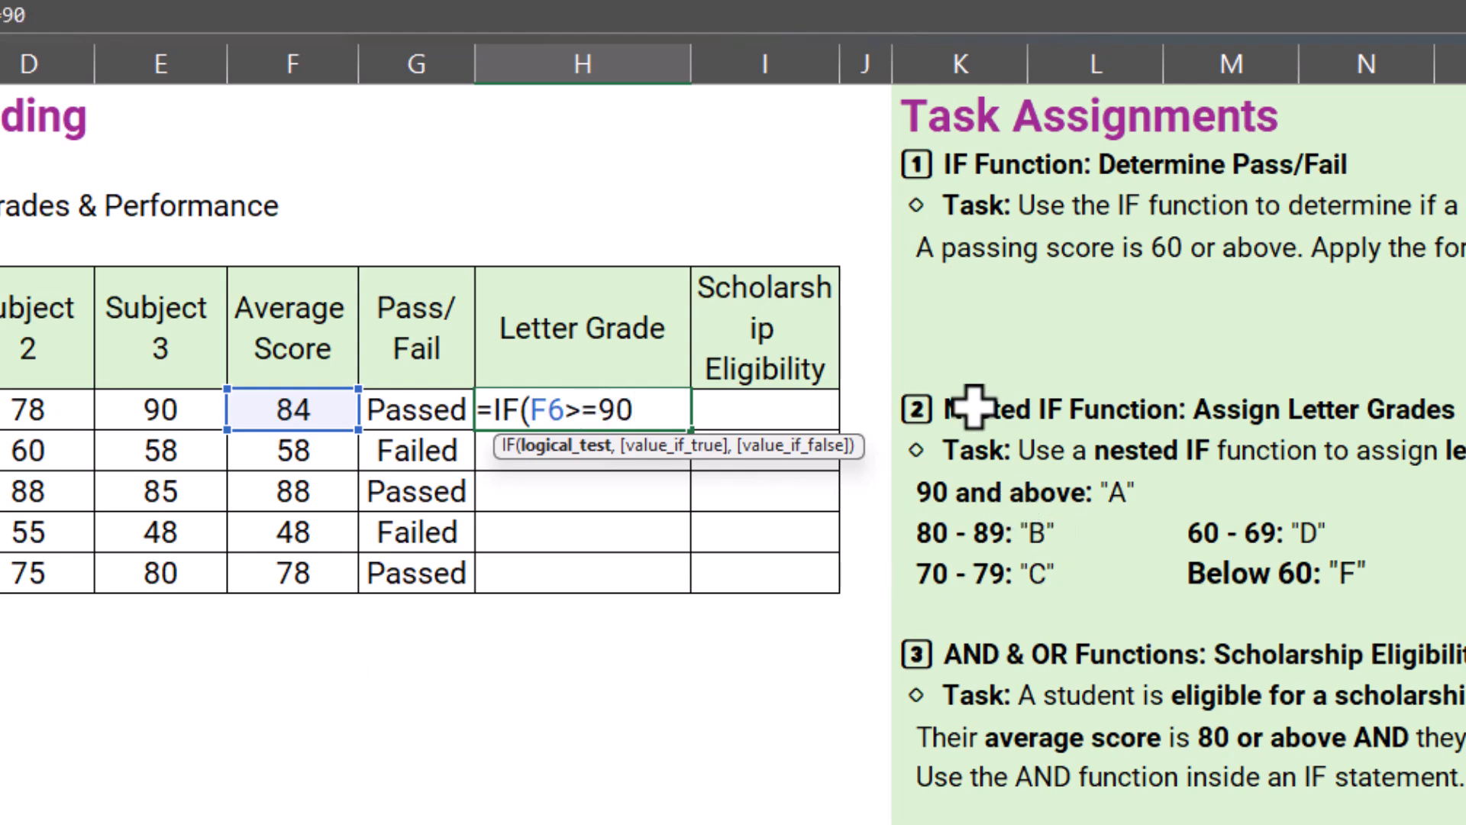
type(",")
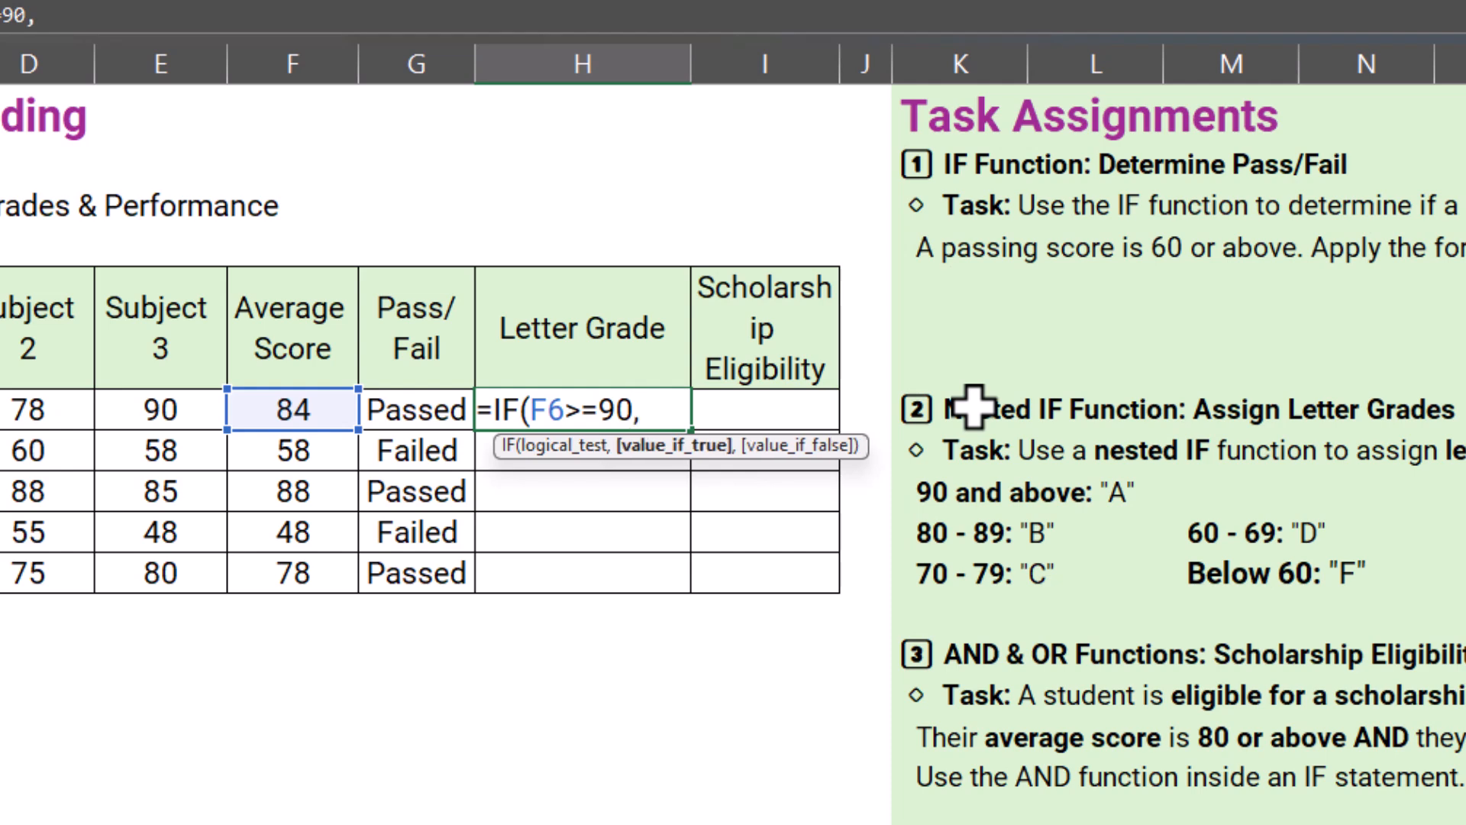
type("\"A\",")
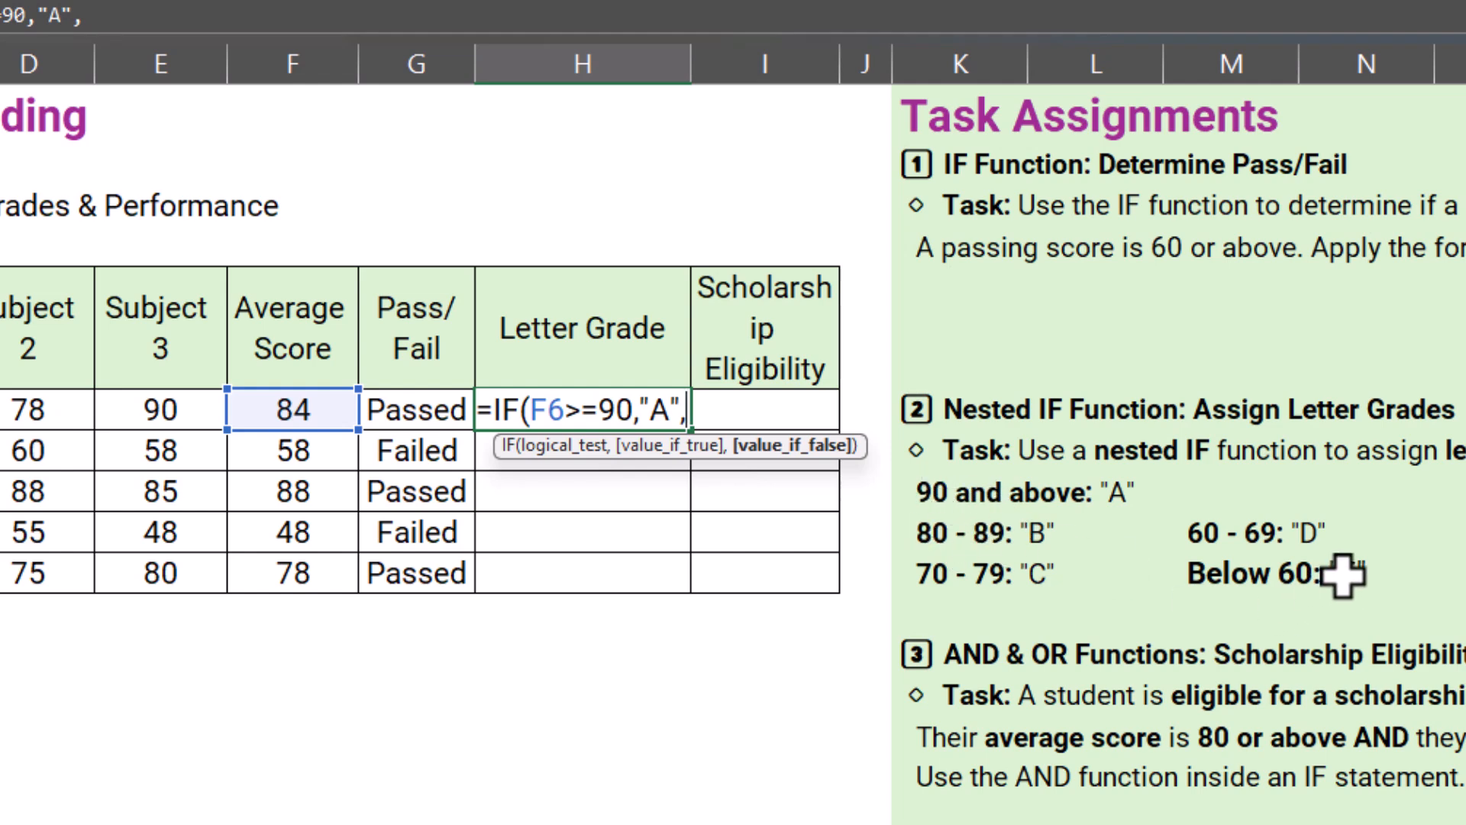
Step: Nest a second IF as the false result in H6, testing F6>=80 and returning "B"
type("IF")
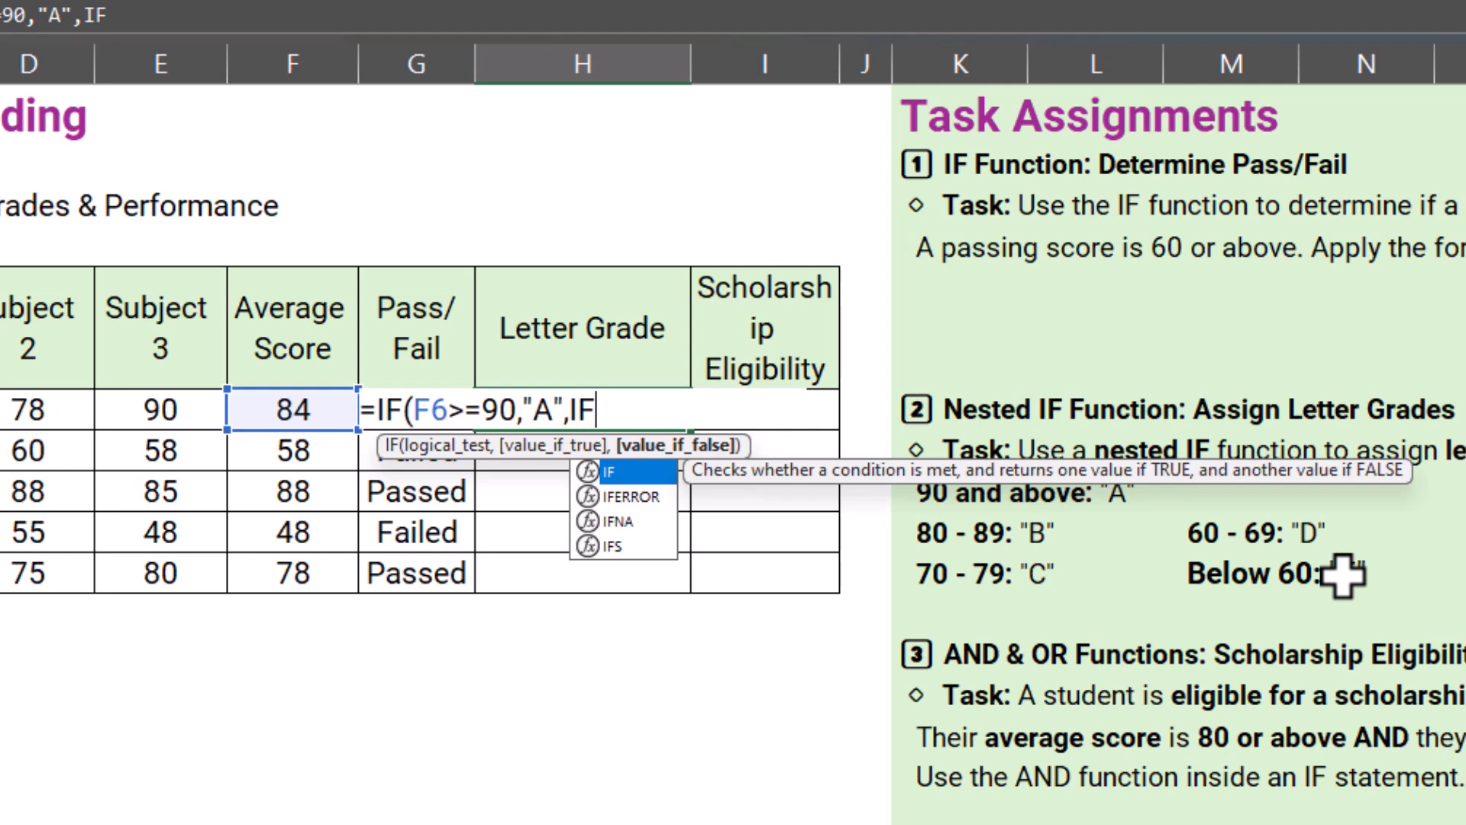
type("(")
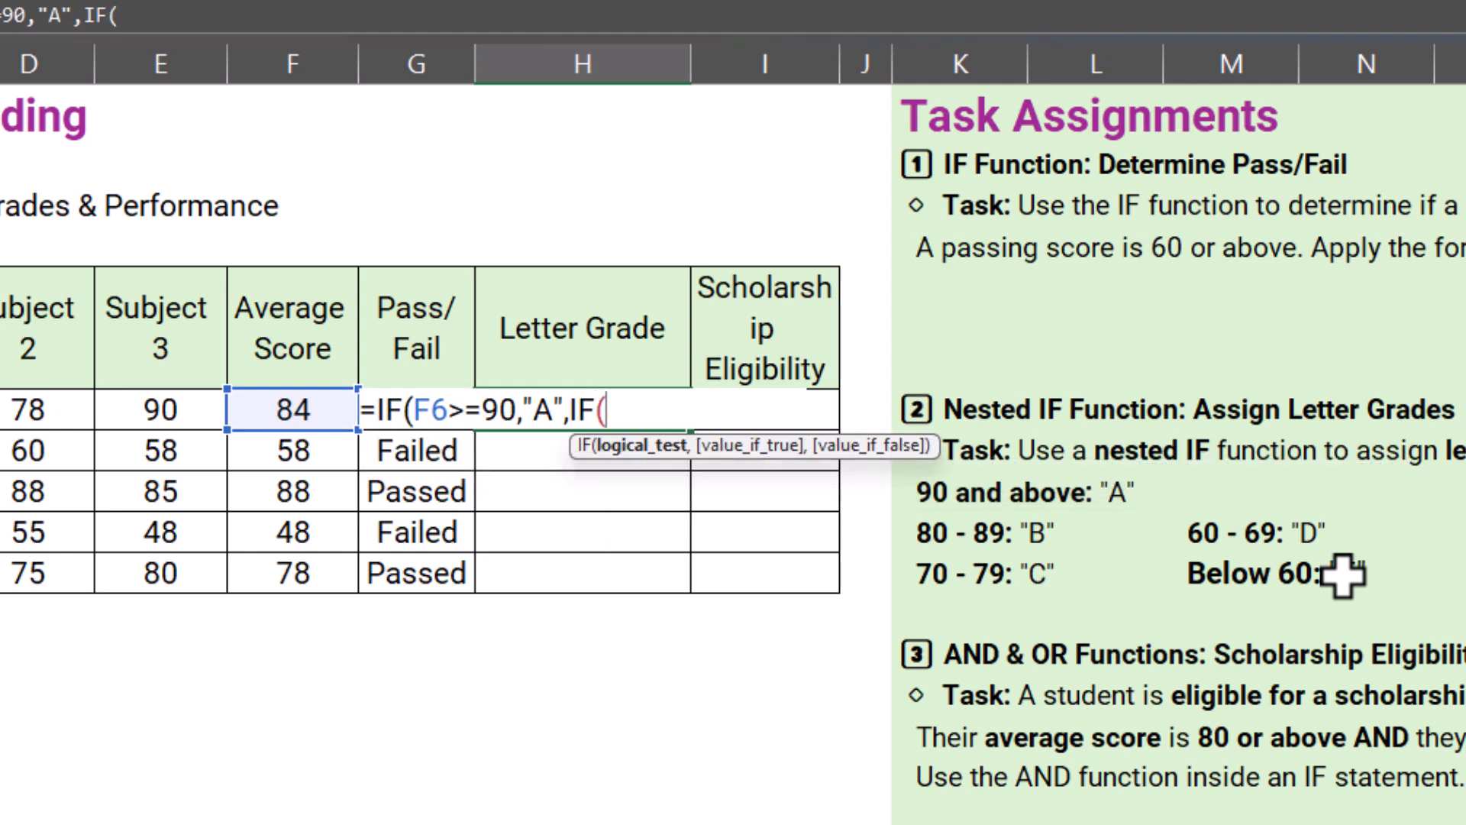
left_click(296, 411)
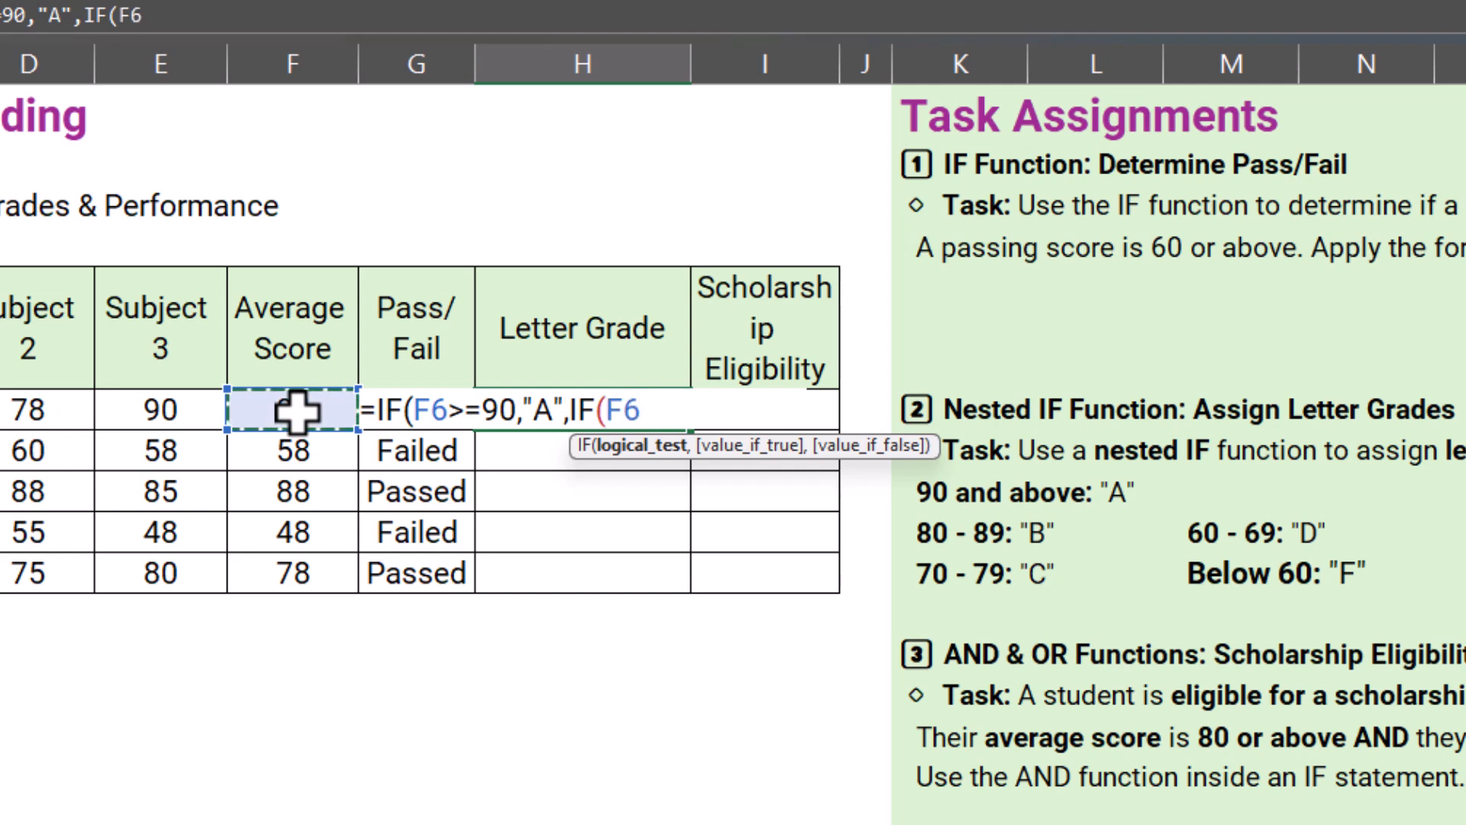
type(">")
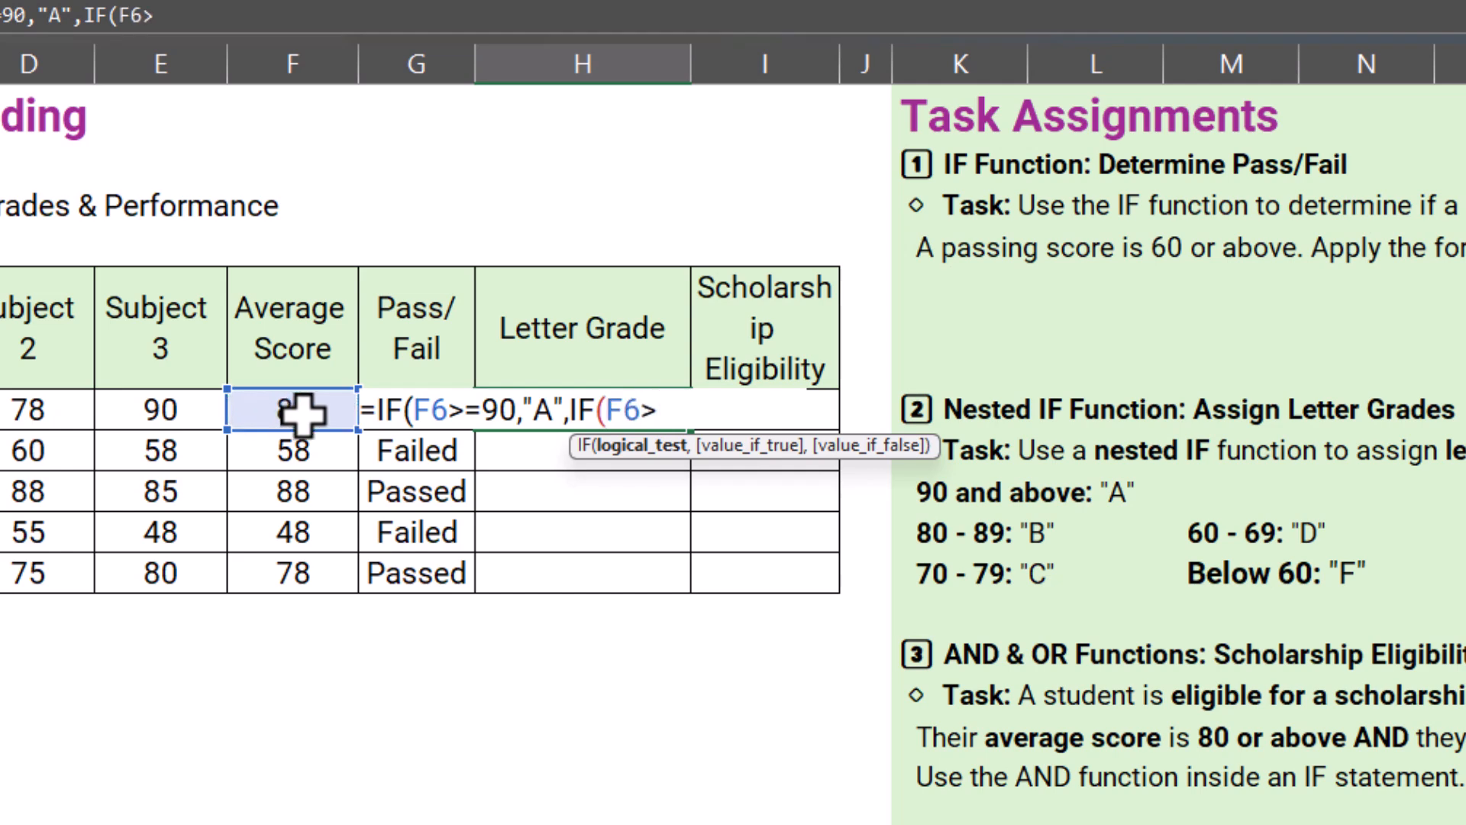
type("=80,'B")
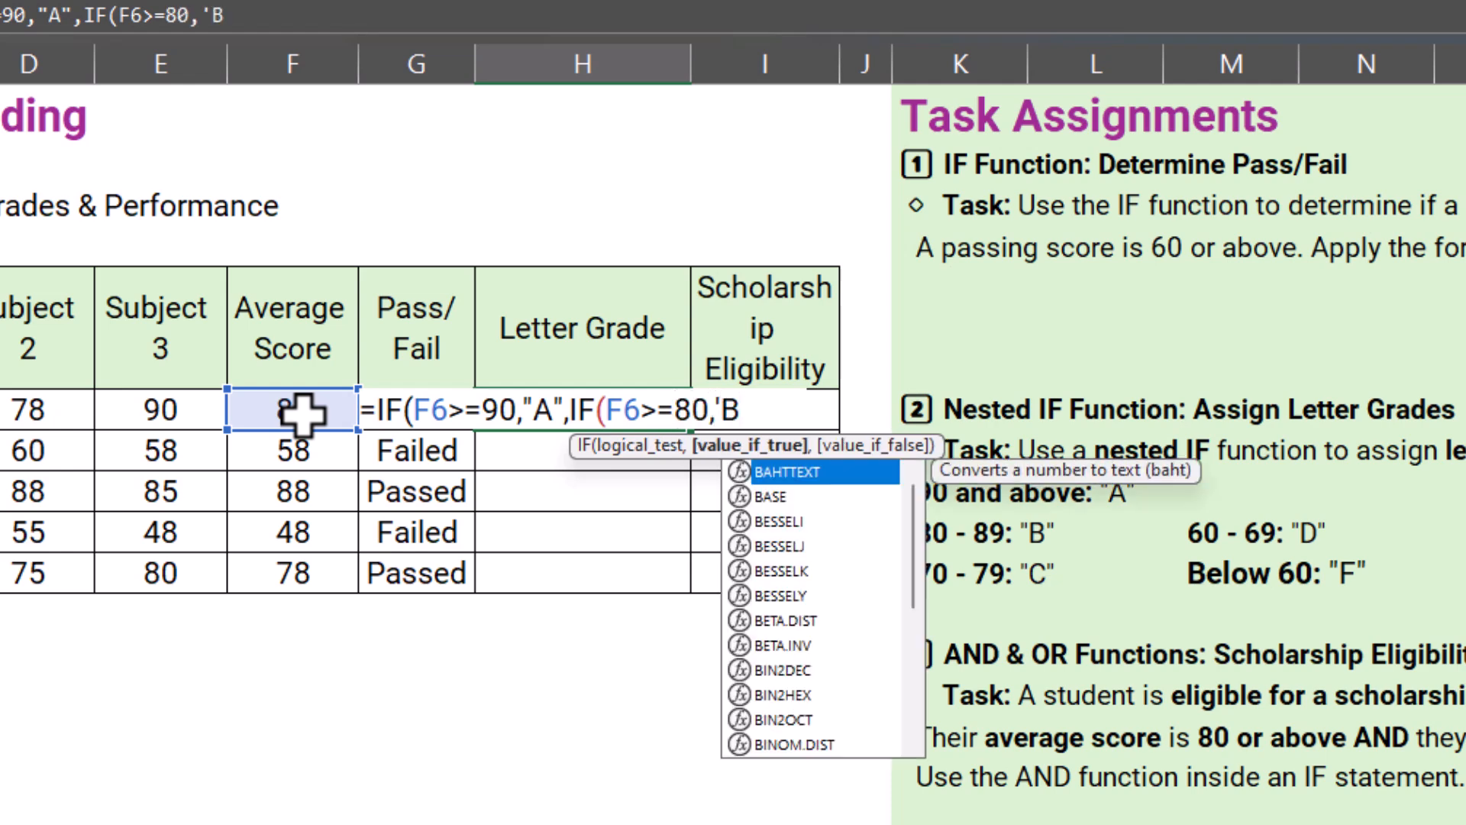
key("BackSpace")
key("BackSpace")
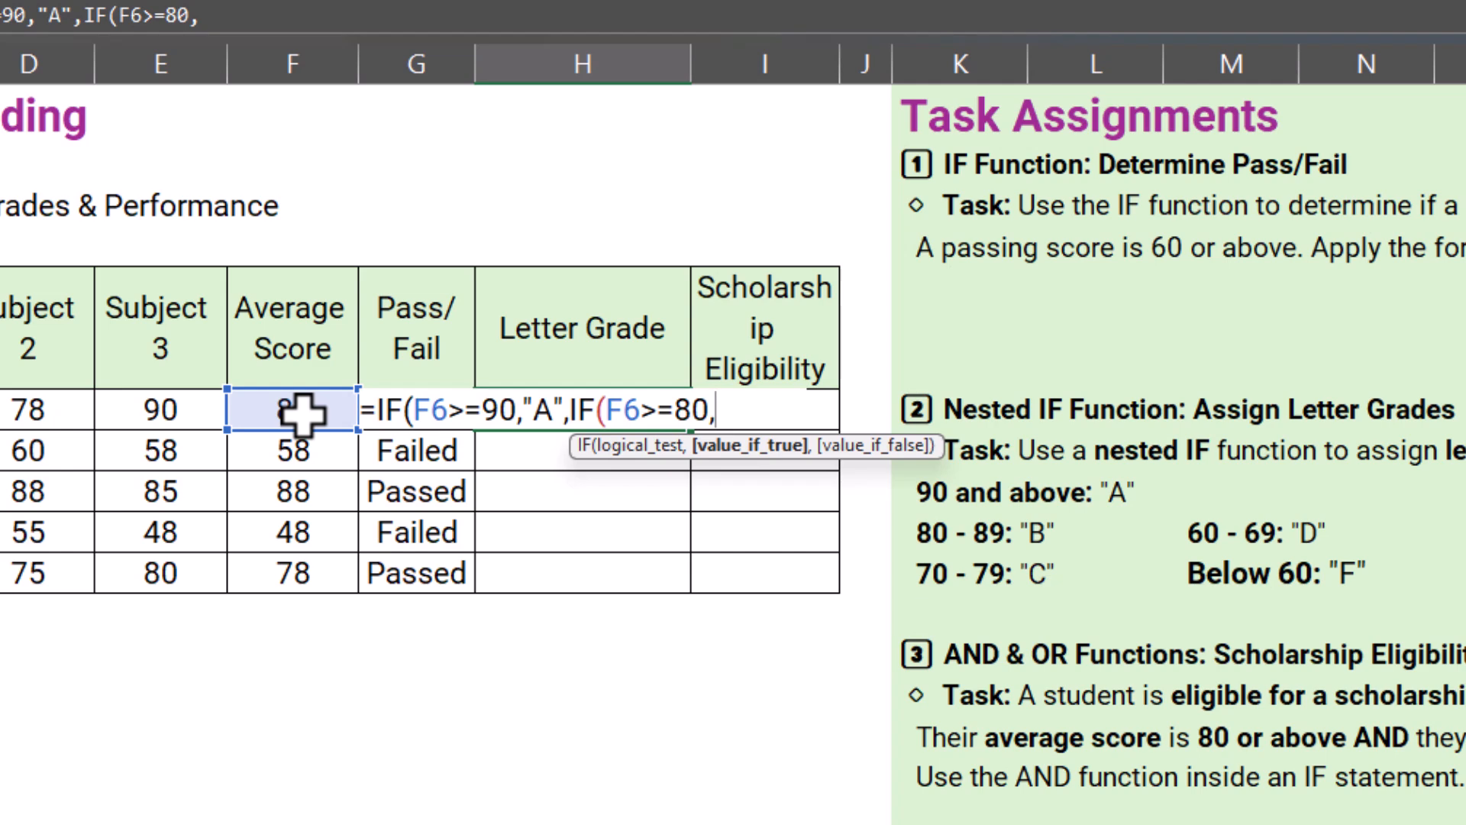
type("\"B\",")
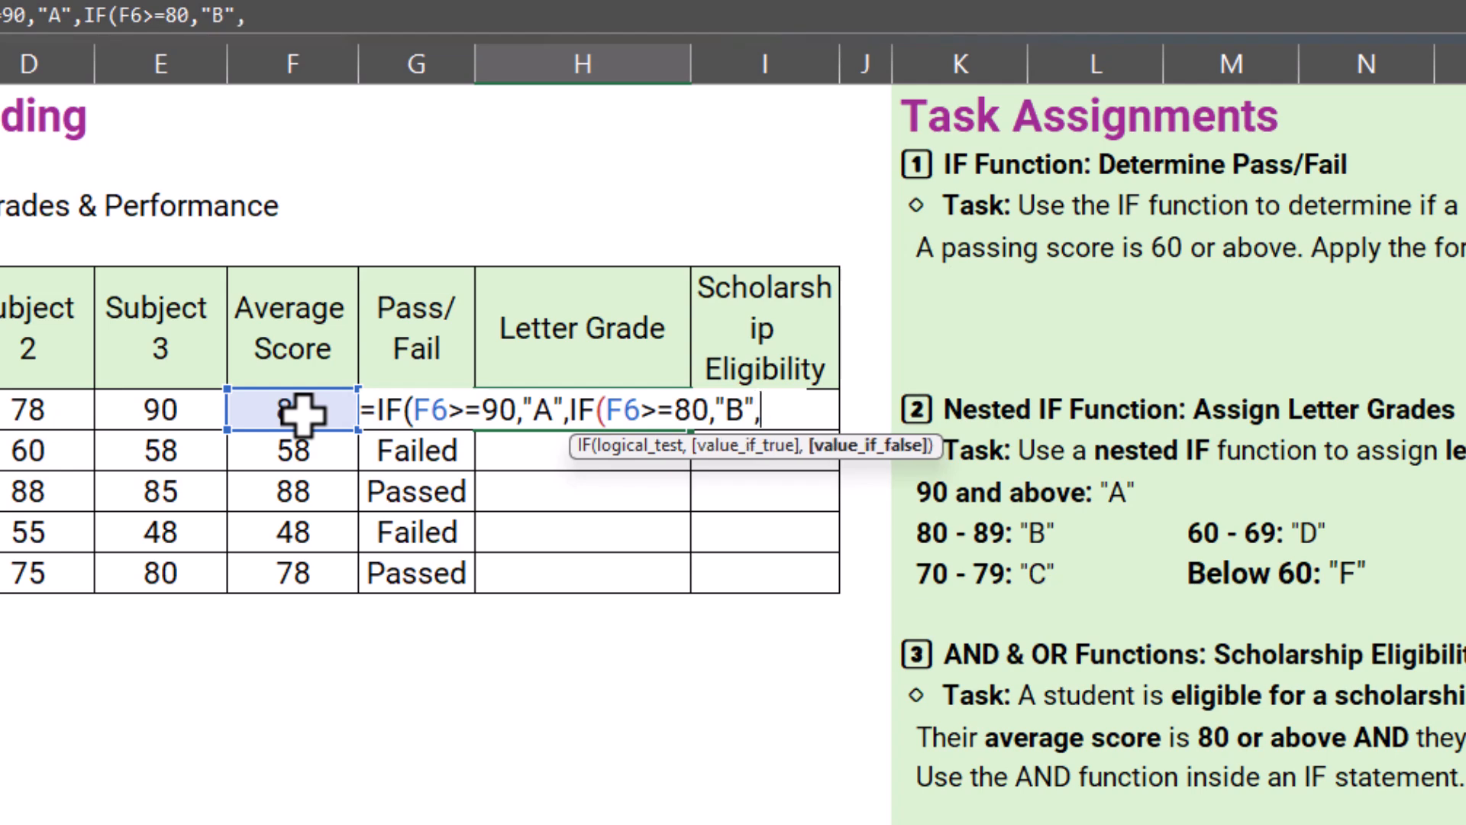
type("IF")
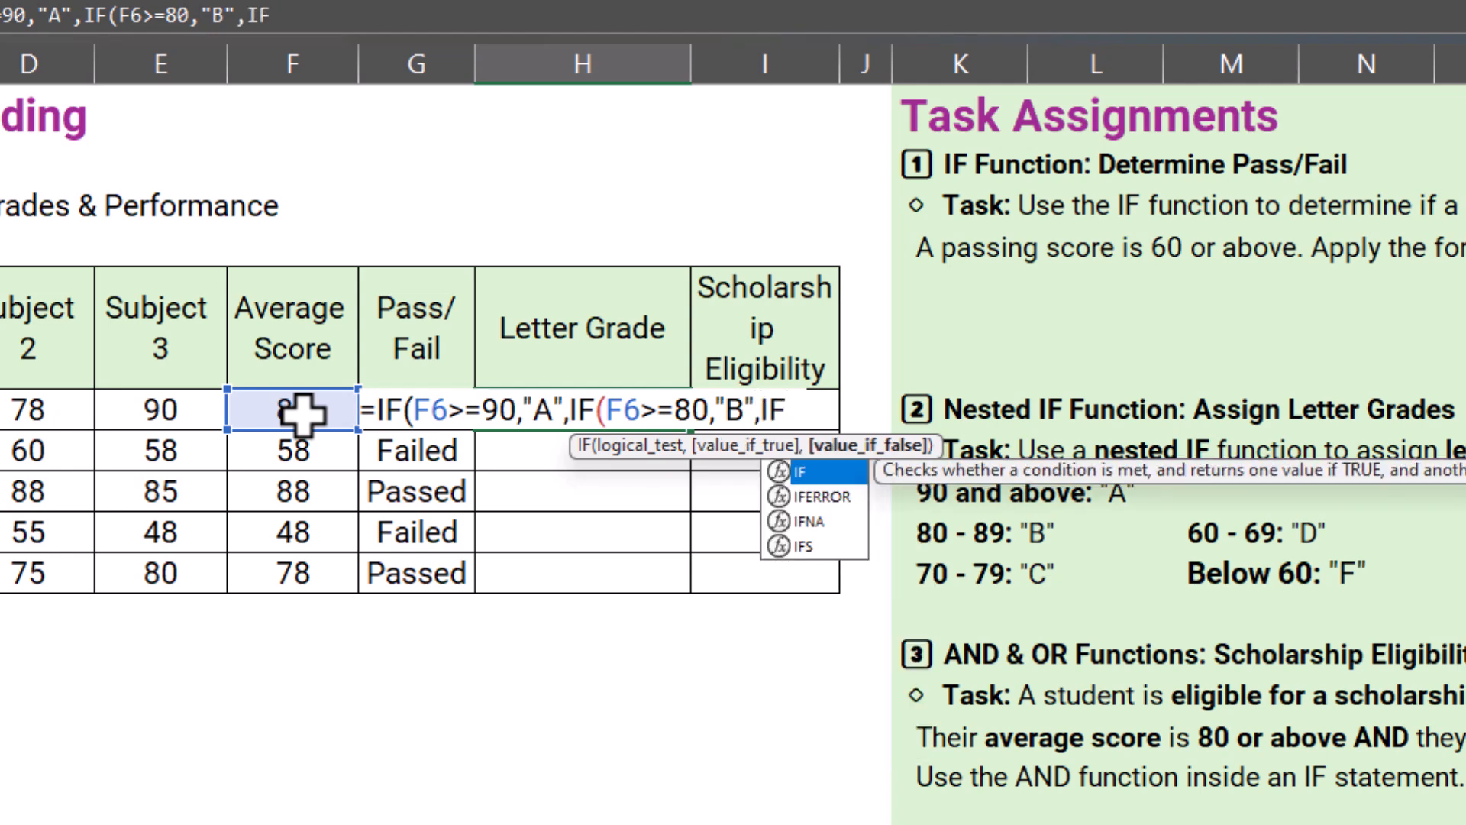
type("(")
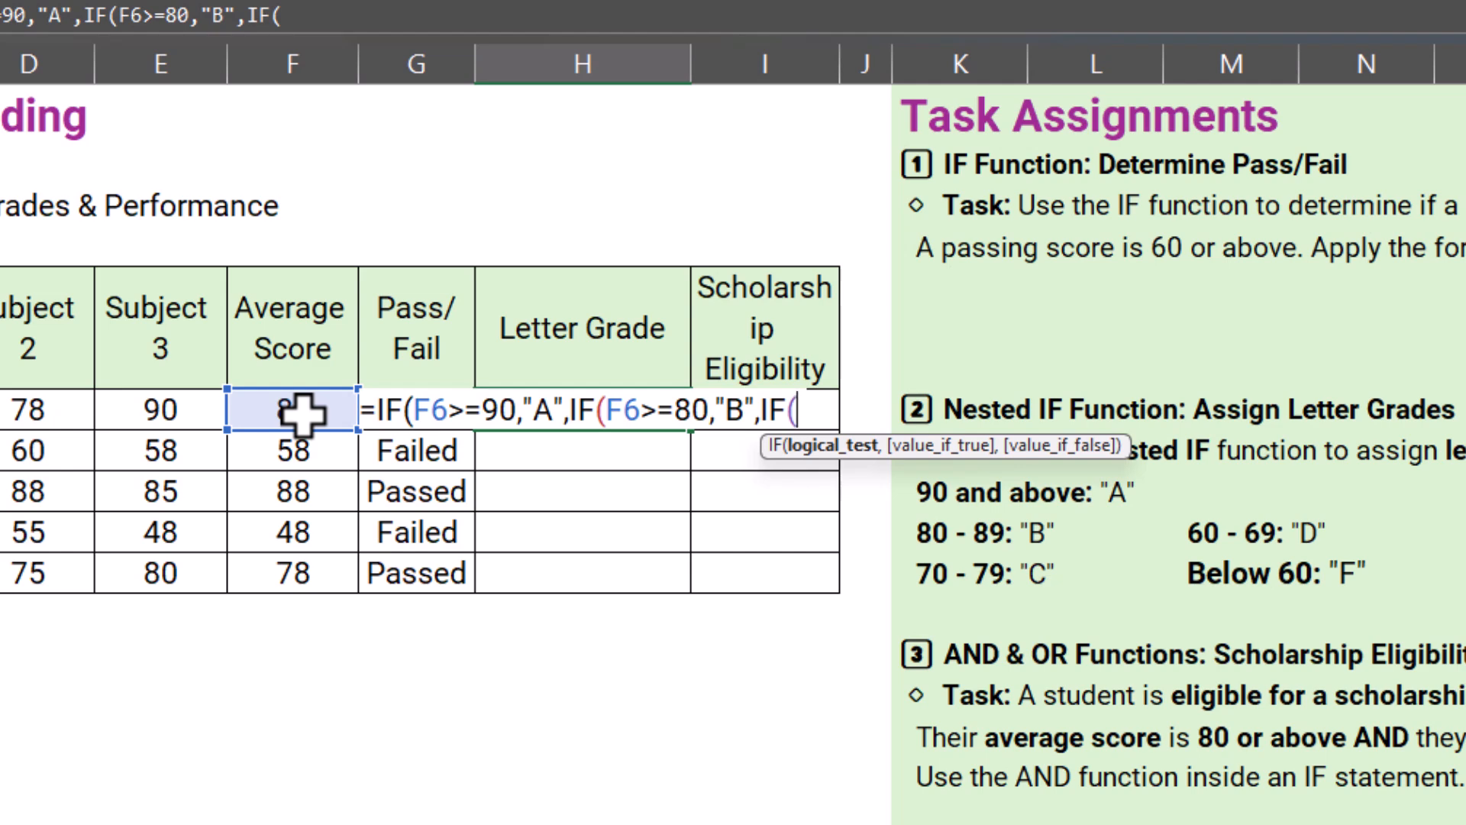
Step: Nest a third IF as the false result in H6, testing F6>=70 and returning "C", and open a fourth IF
left_click(302, 412)
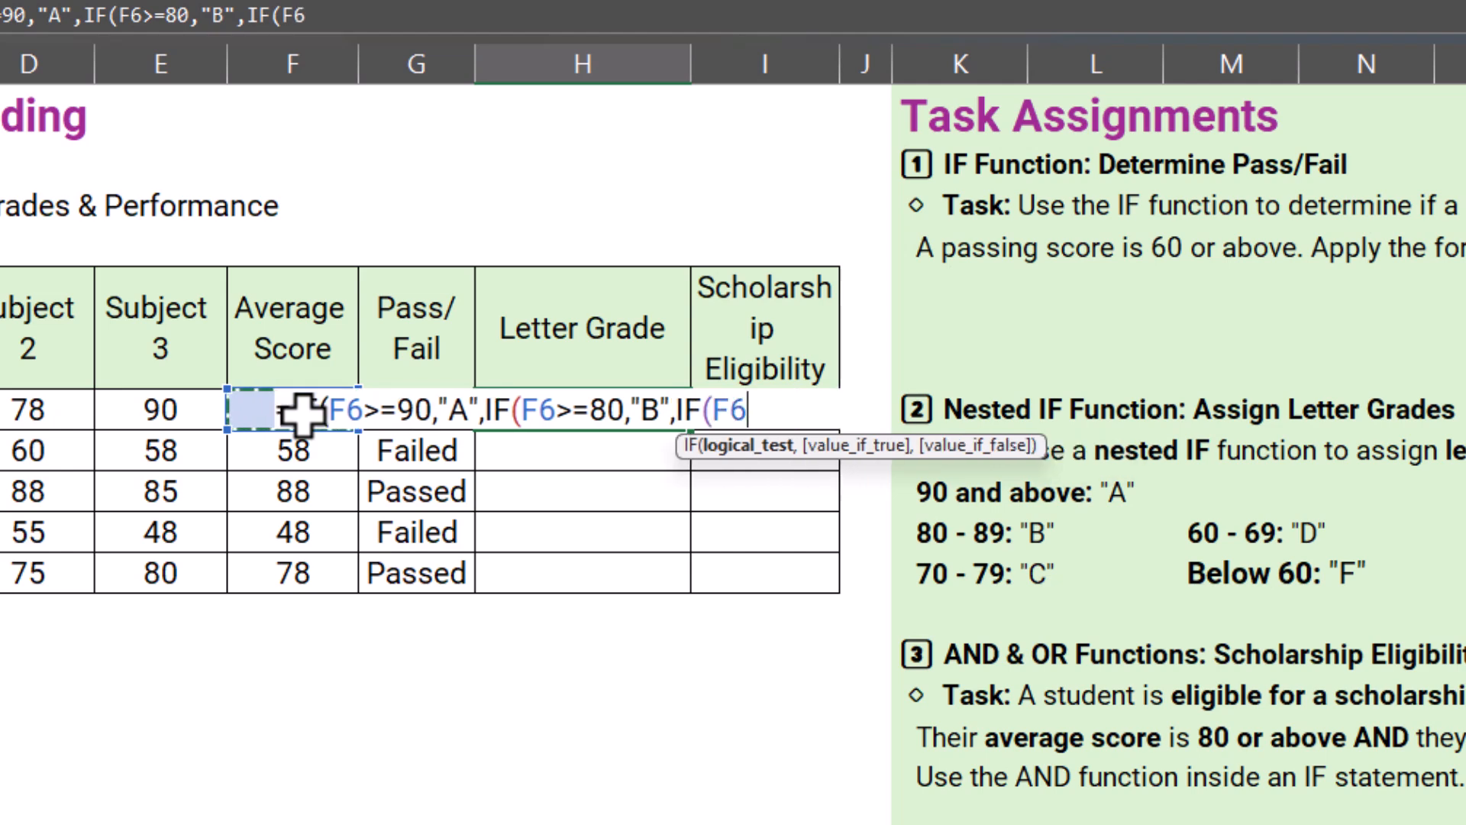
type(">=70,")
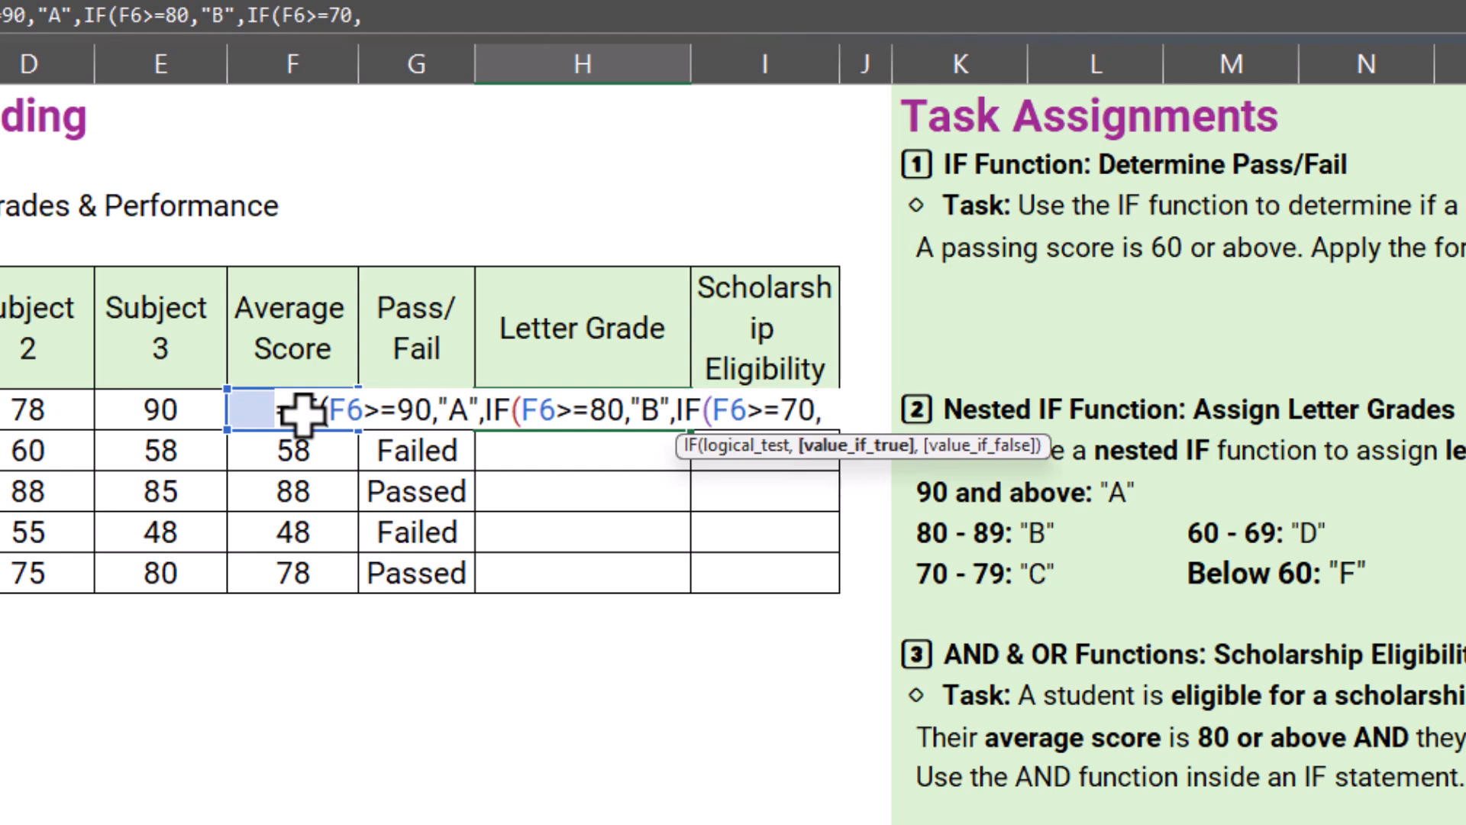
type("\"C\",IF(")
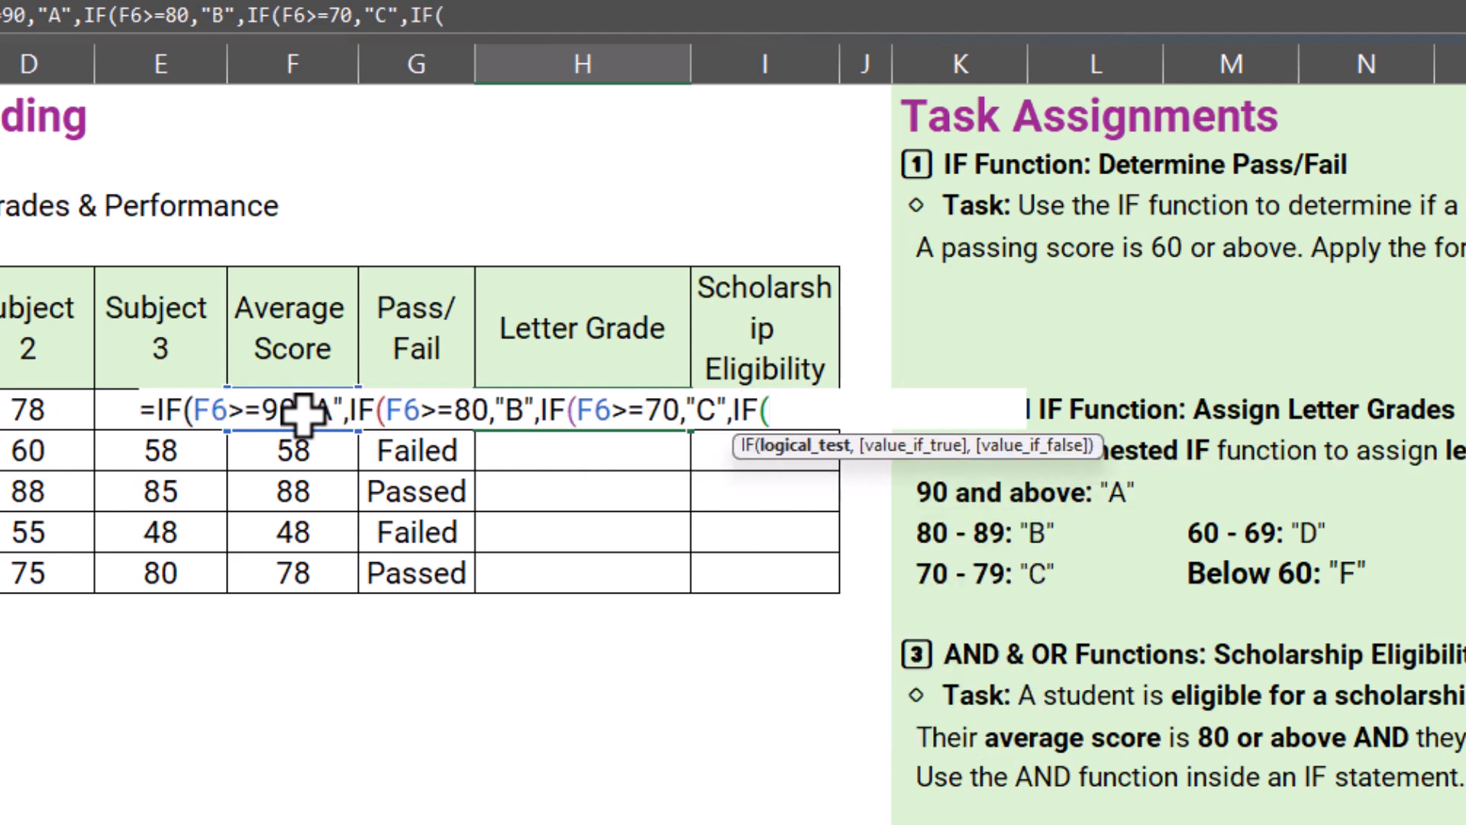
type("F")
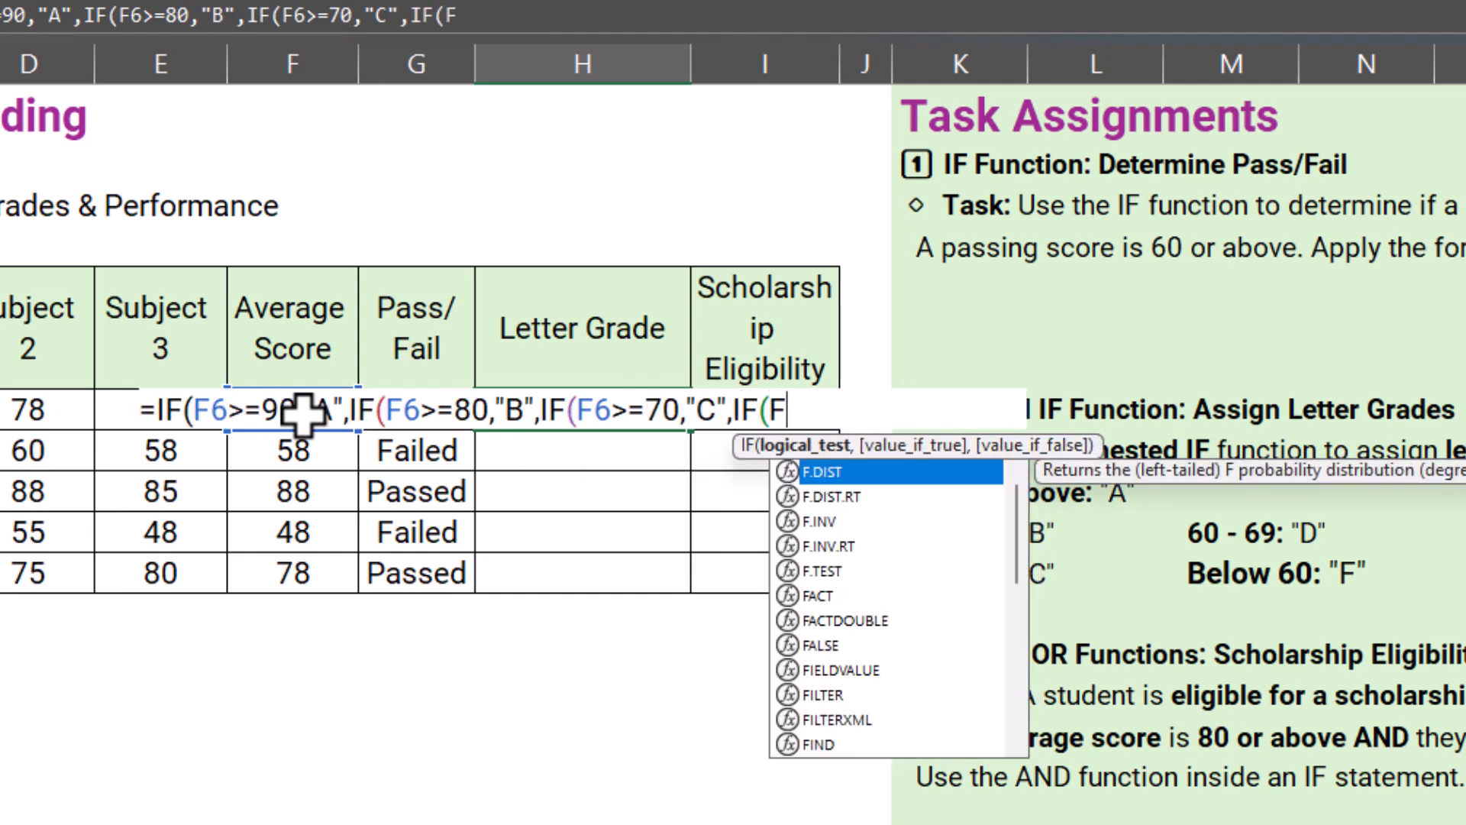
type("6>")
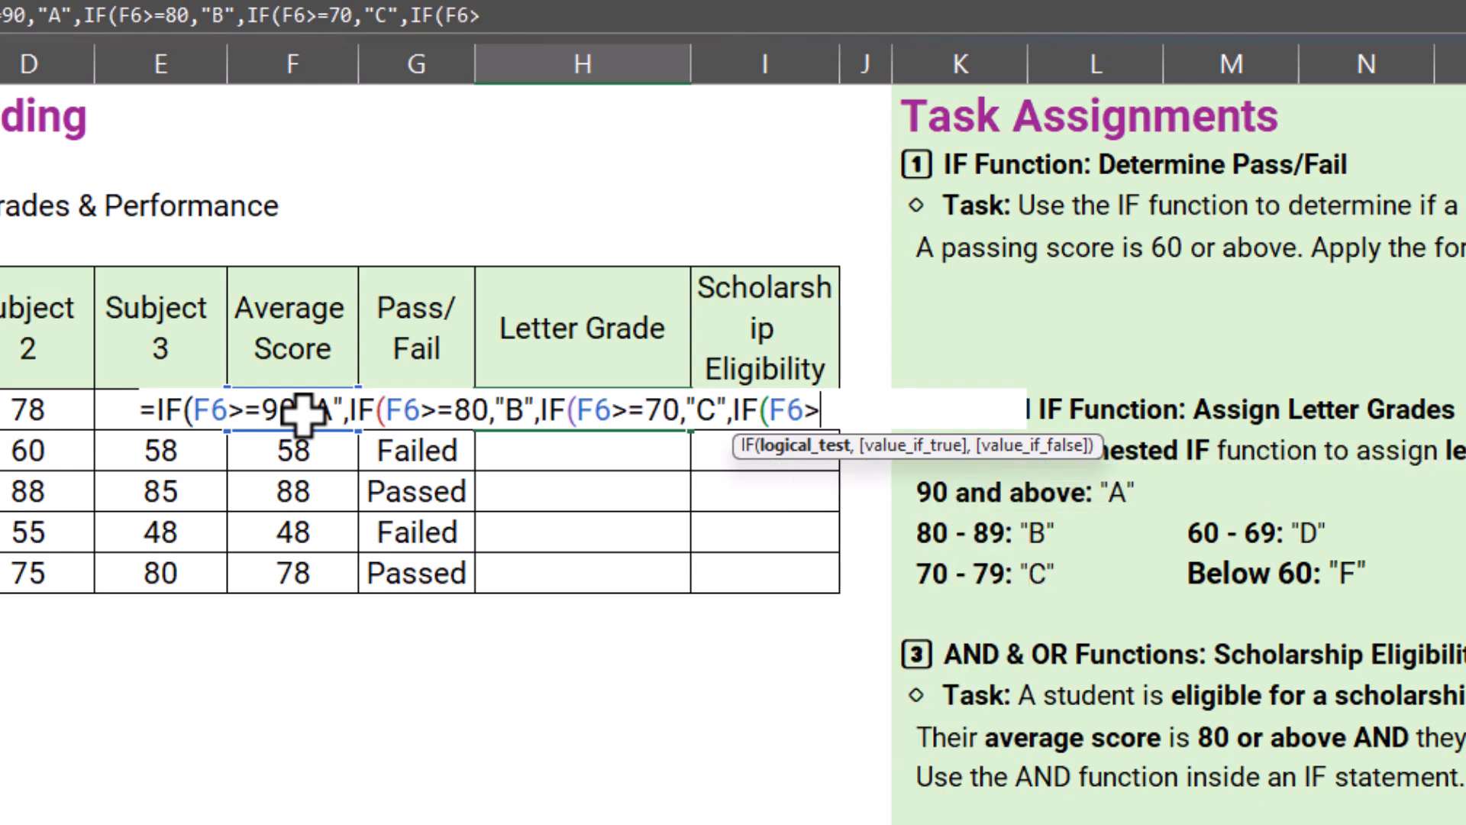
type("=60")
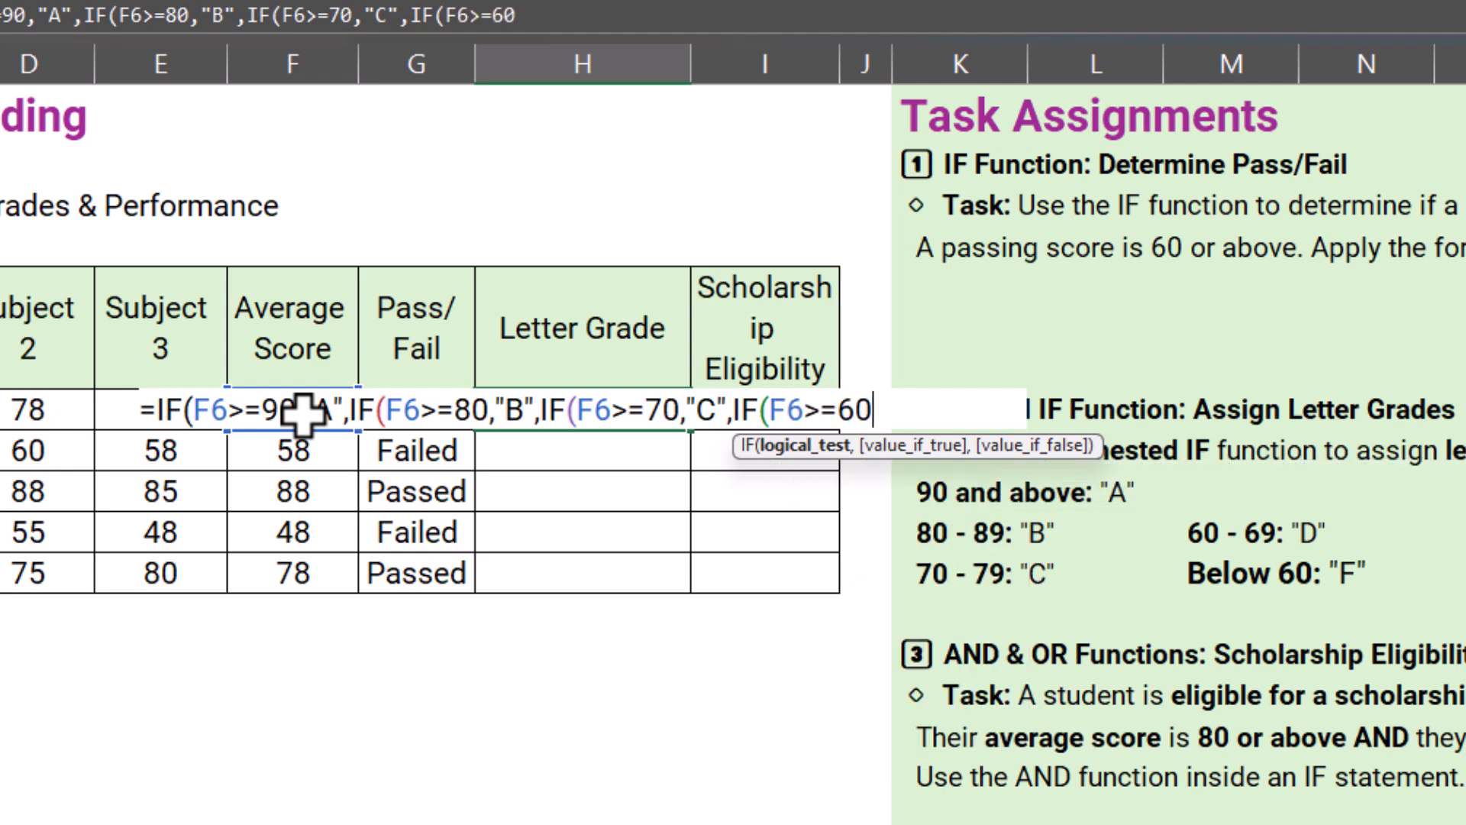
type(",\"D")
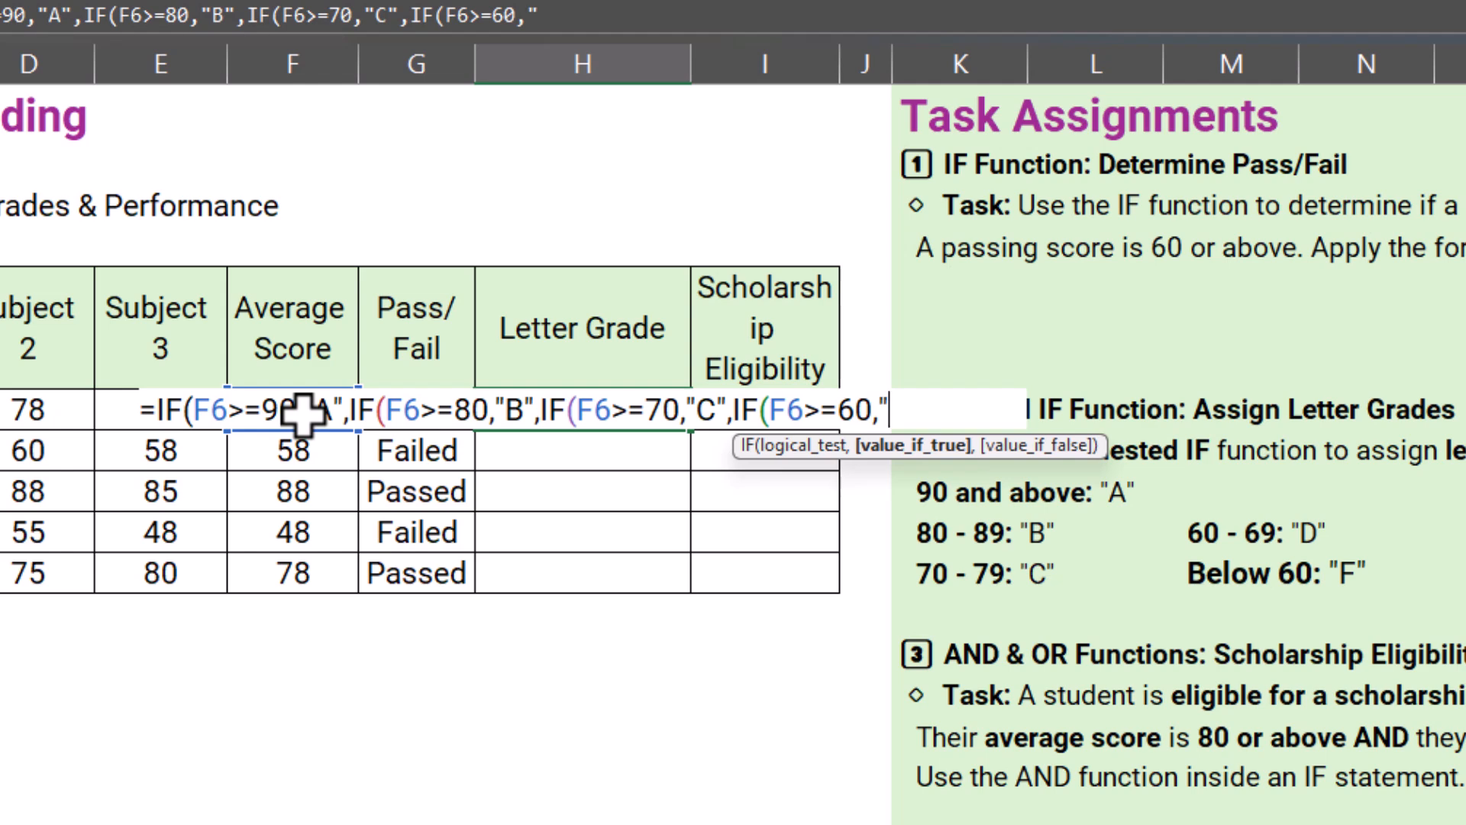
type("\",")
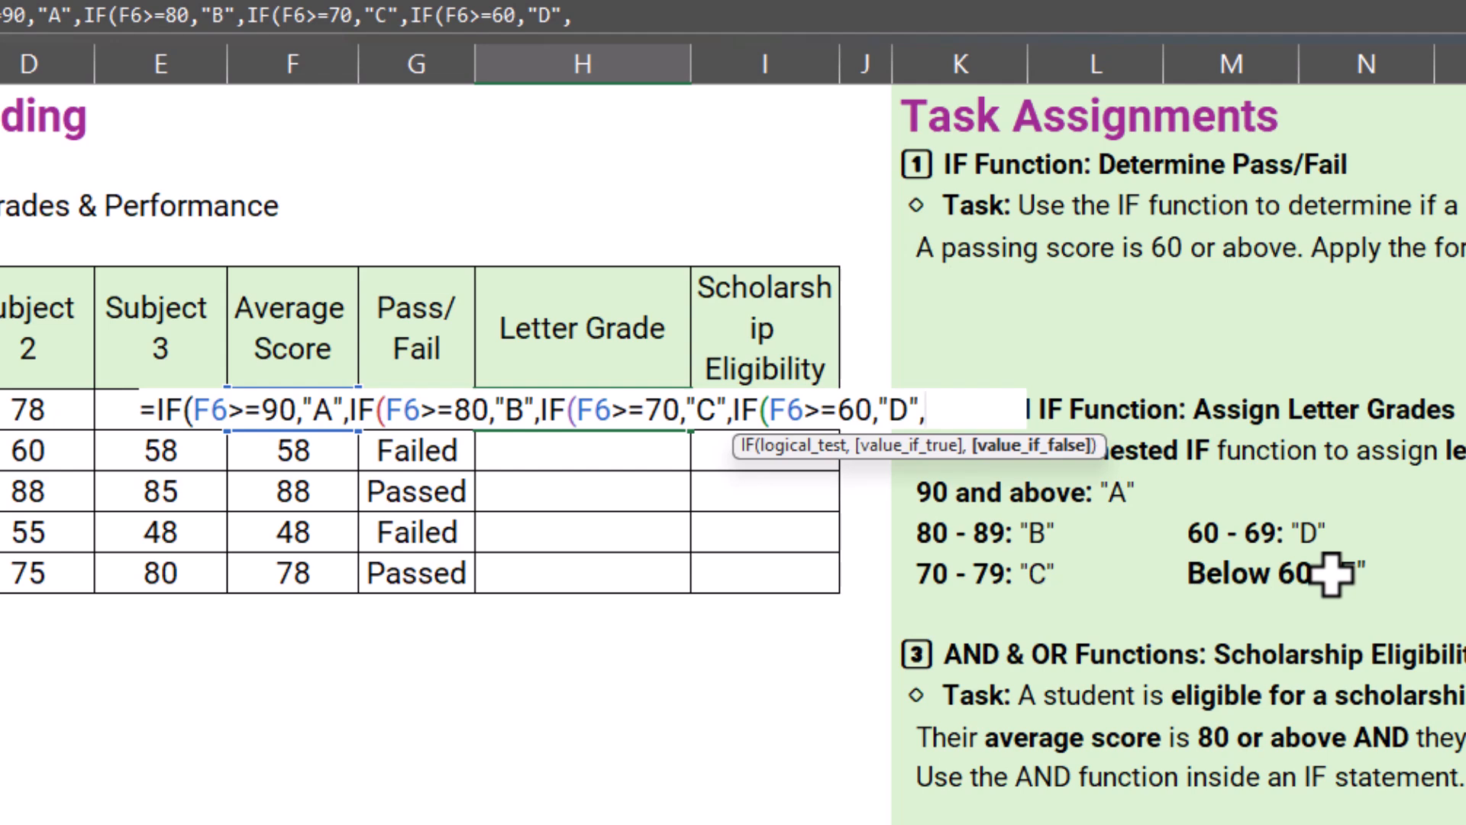
Step: Finish the nested IF in H6 with "F" as the final false result and fill the formula down to H10
type("\"F\")")
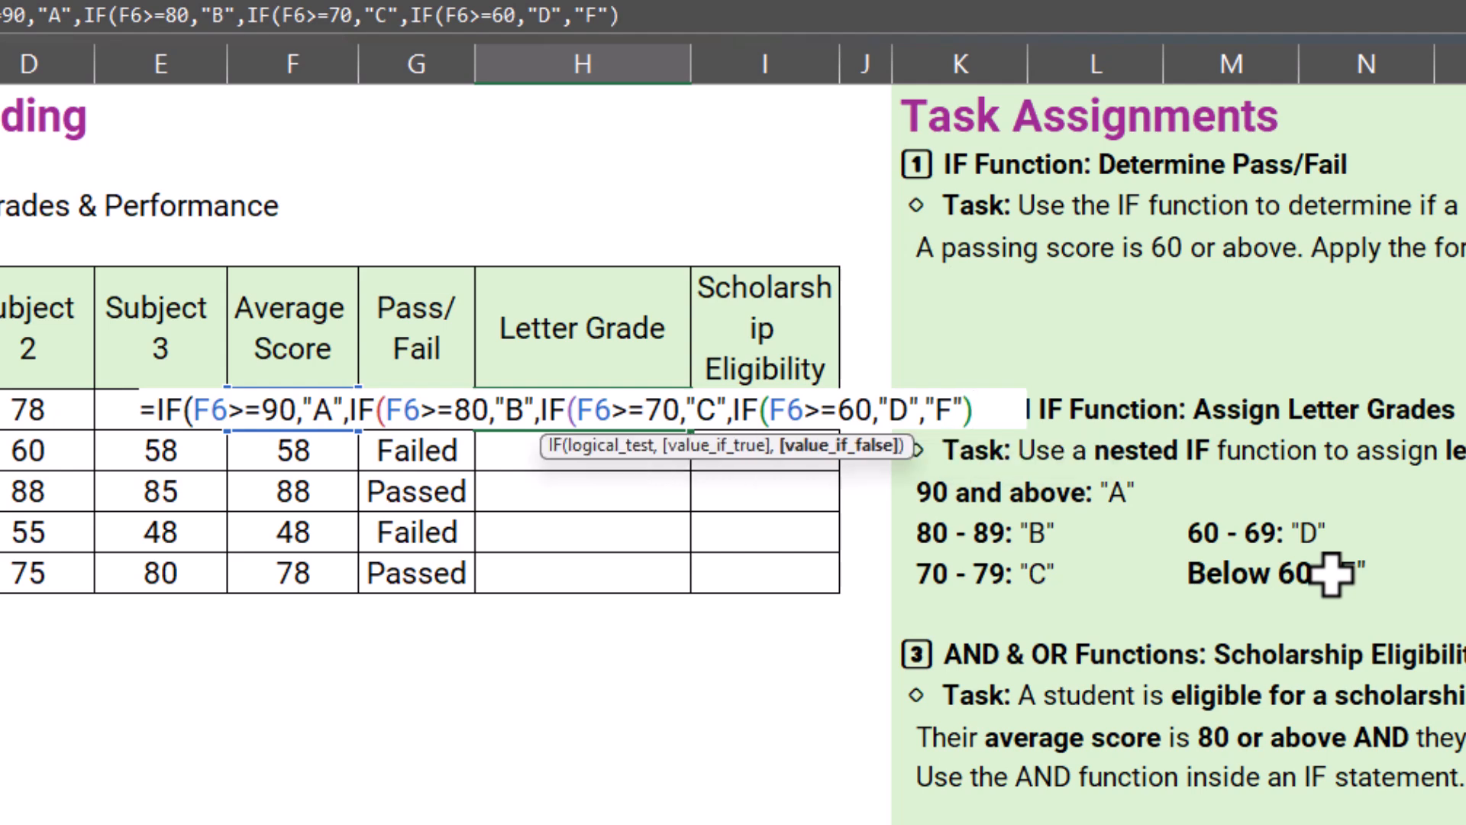
type(")")
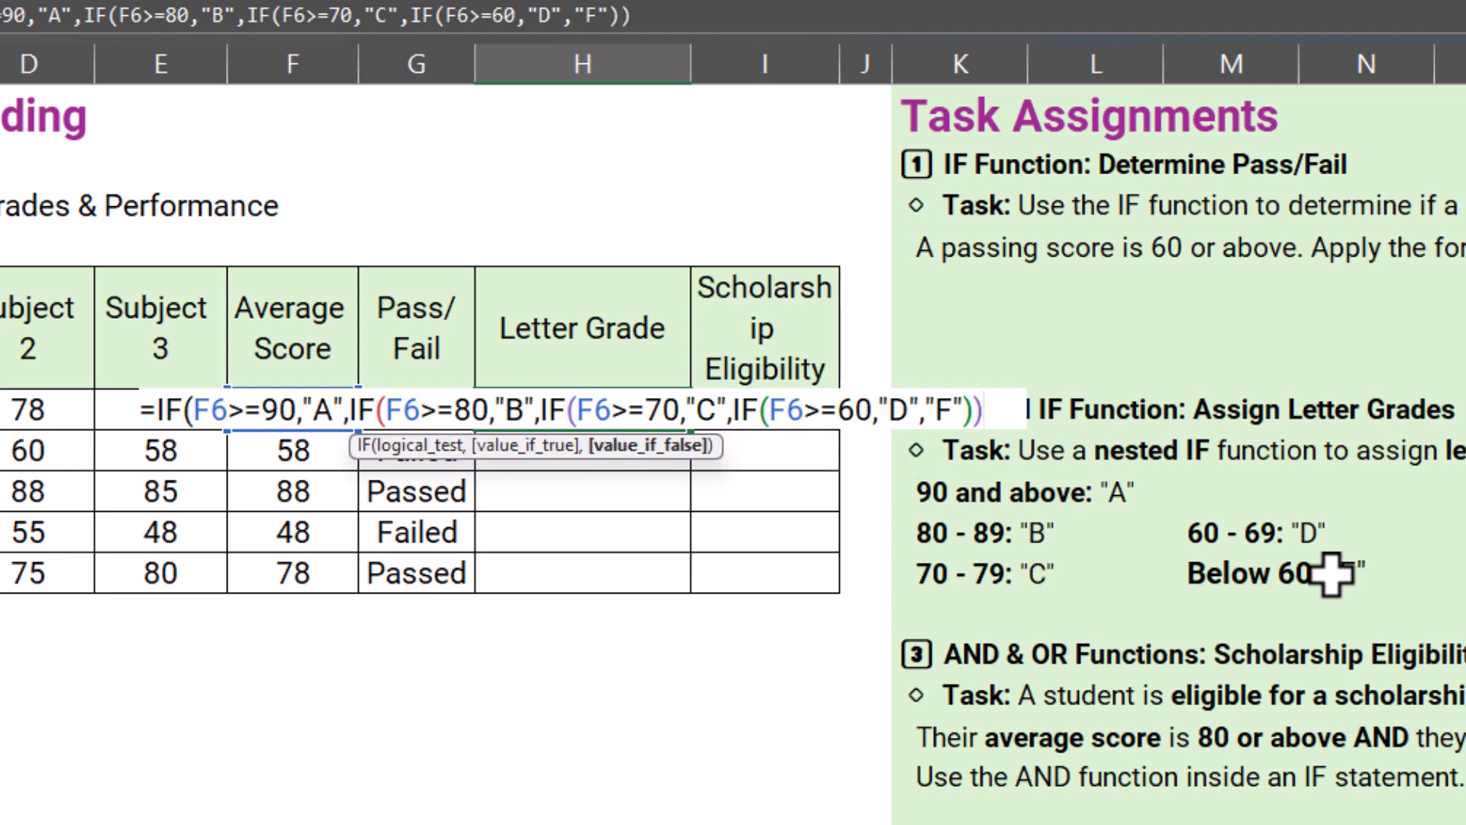
type("))")
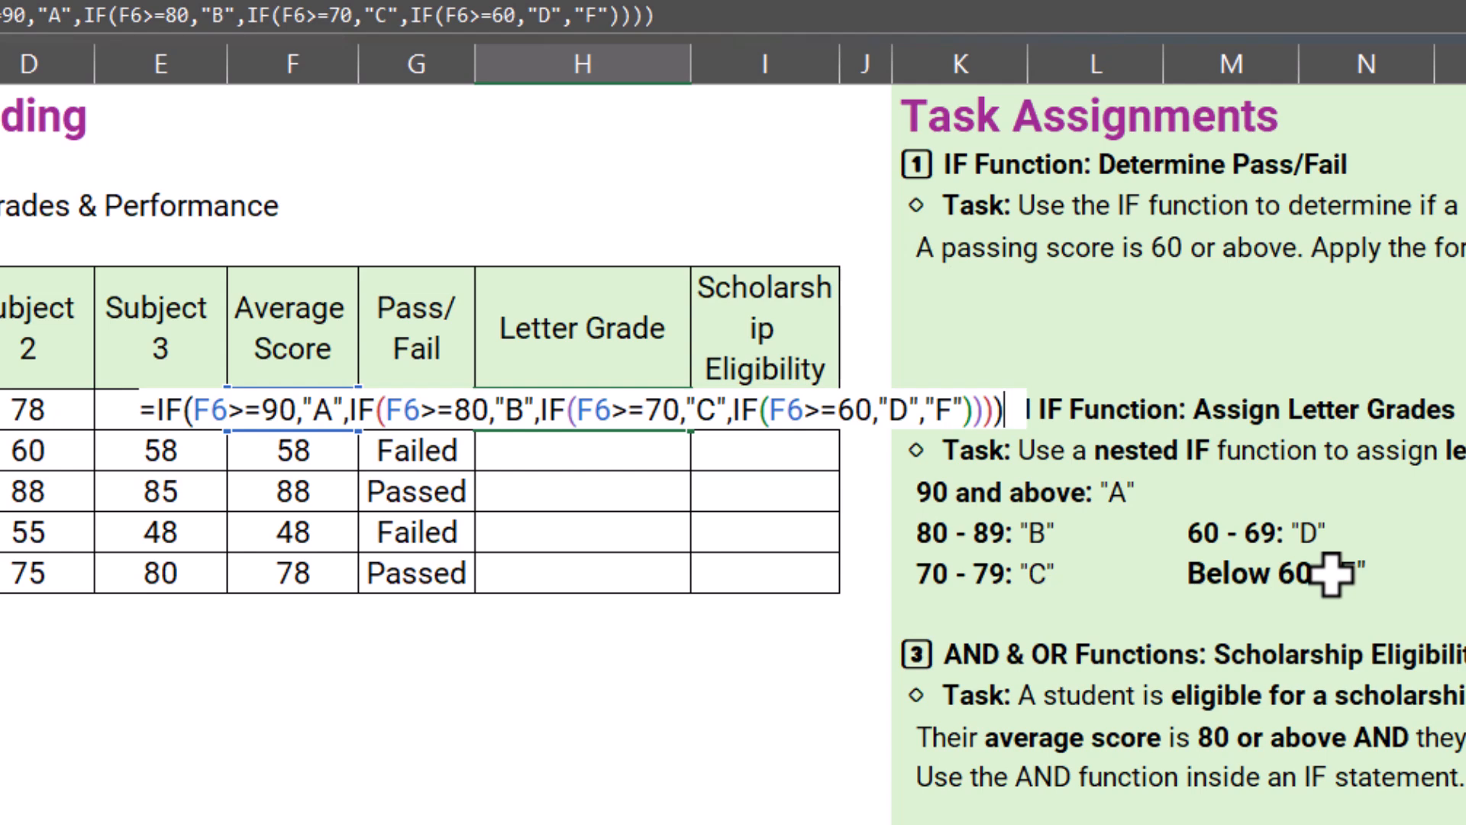
key("Return")
key("Up")
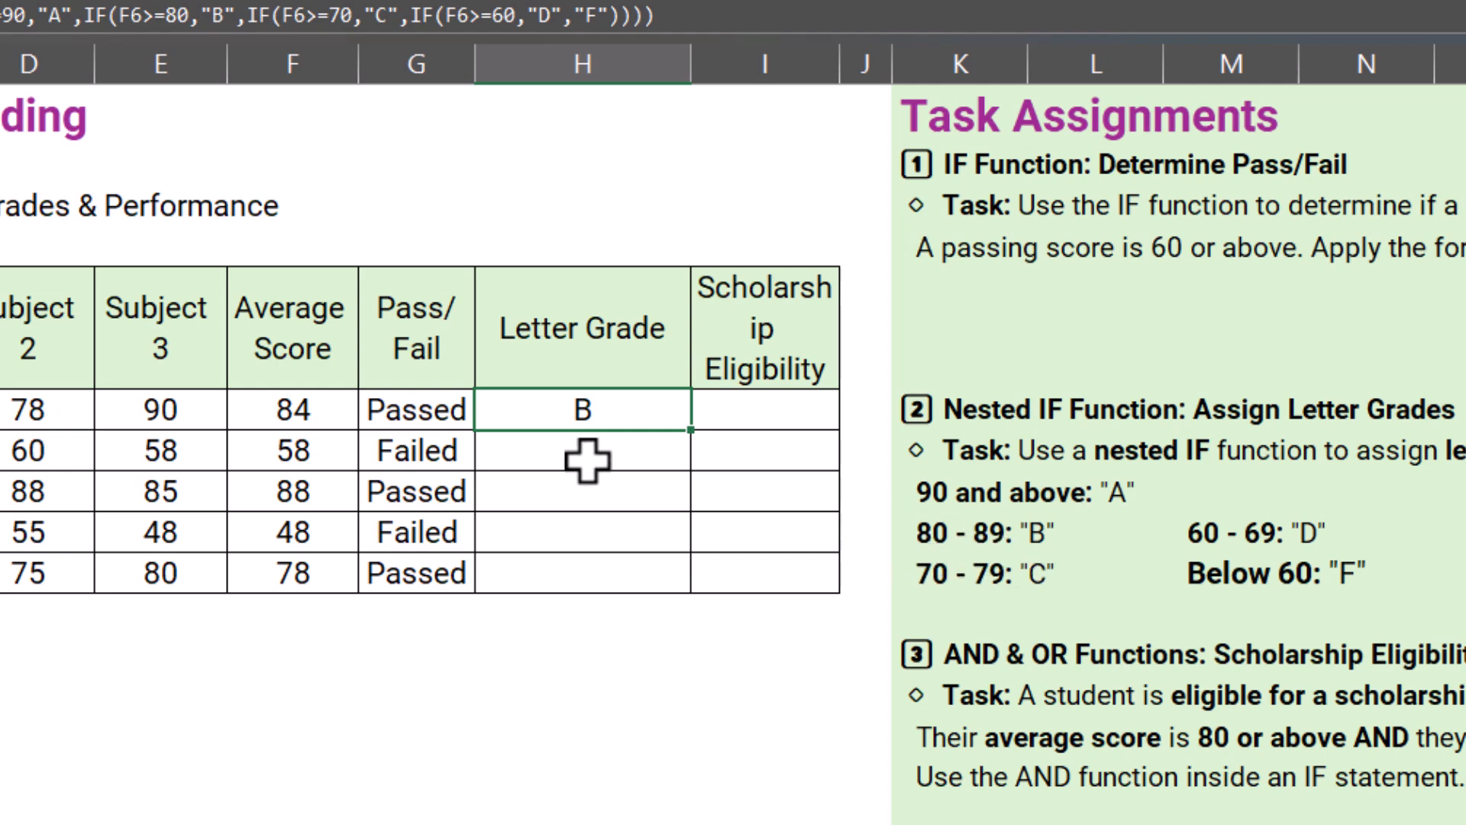
double_click(693, 436)
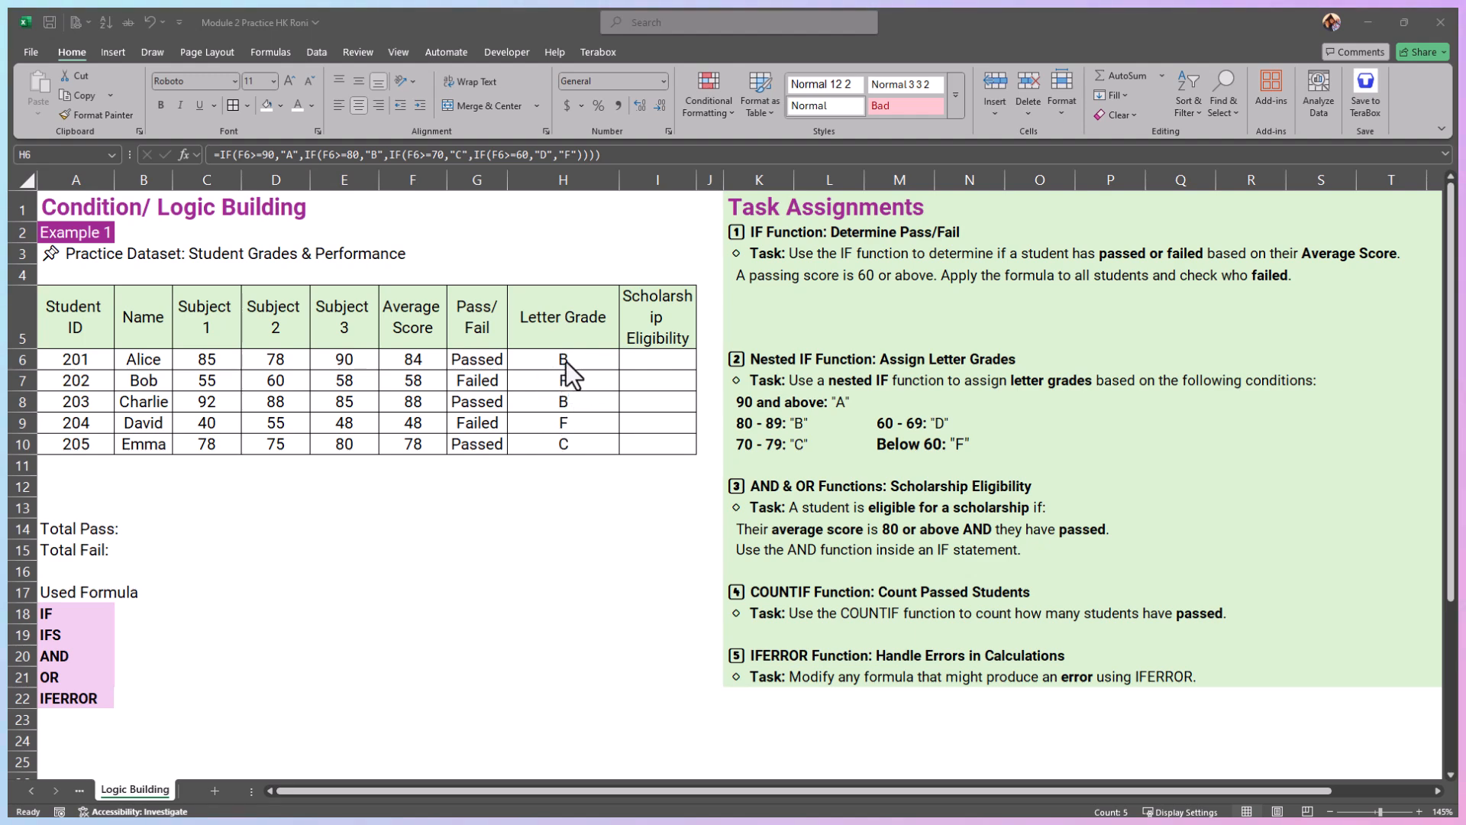
Step: Clear the nested IF formulas from the Letter Grade cells H6:H10
left_click(566, 359)
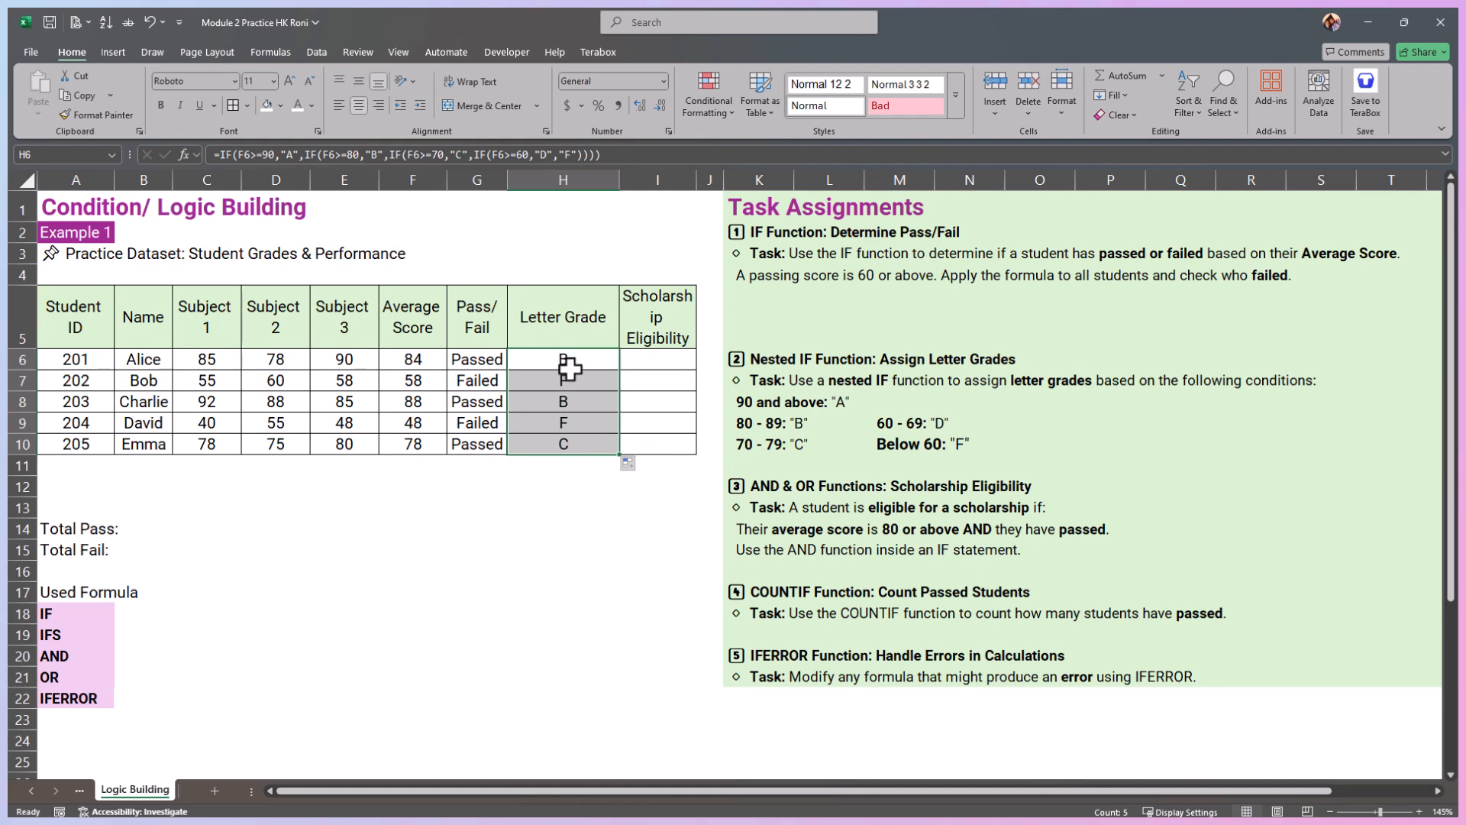
key("Delete")
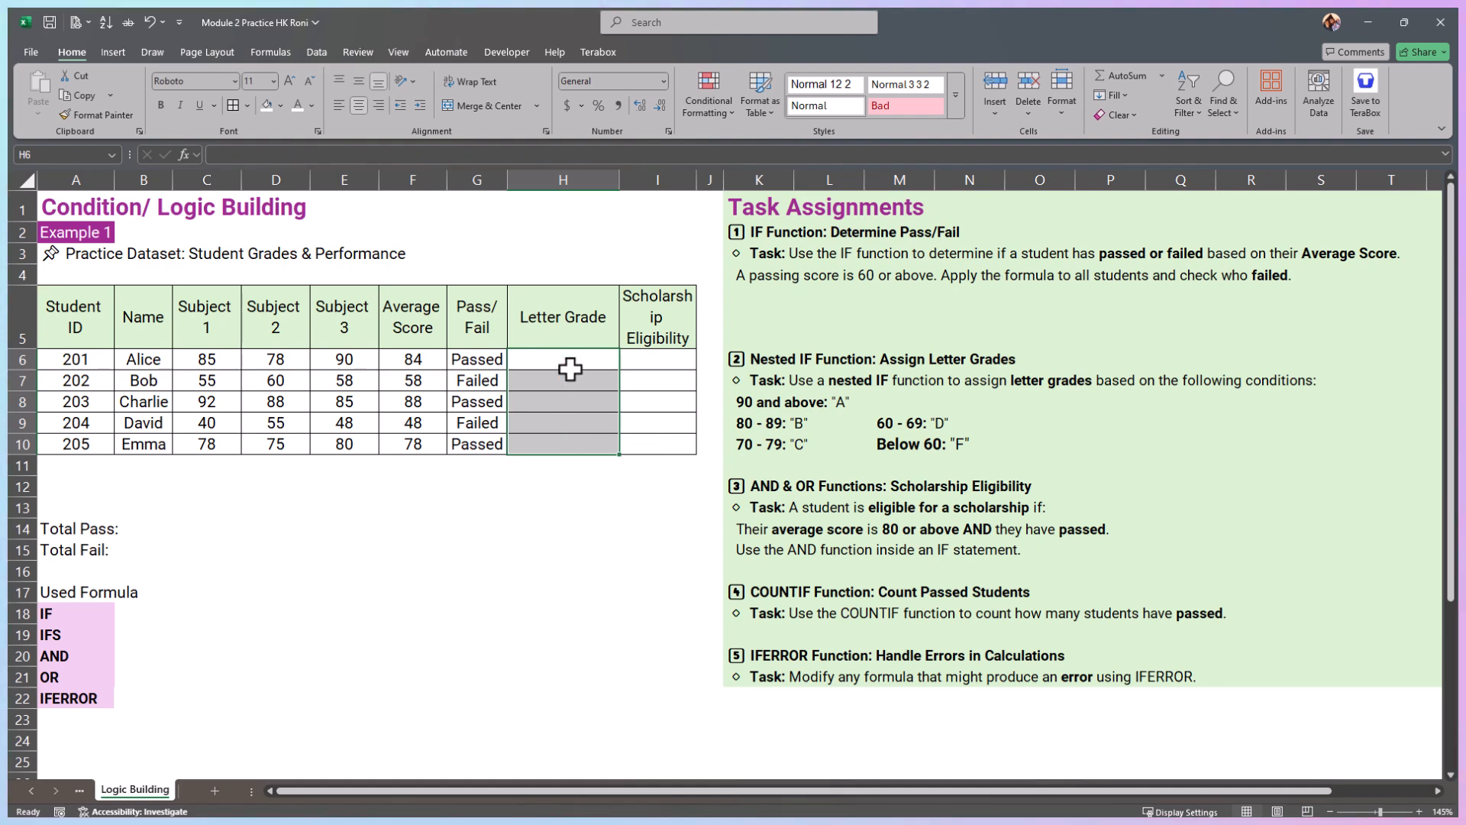
Step: Start an IFS formula in H6 whose first condition tests F6>=90 and returns "A"
left_click(570, 370)
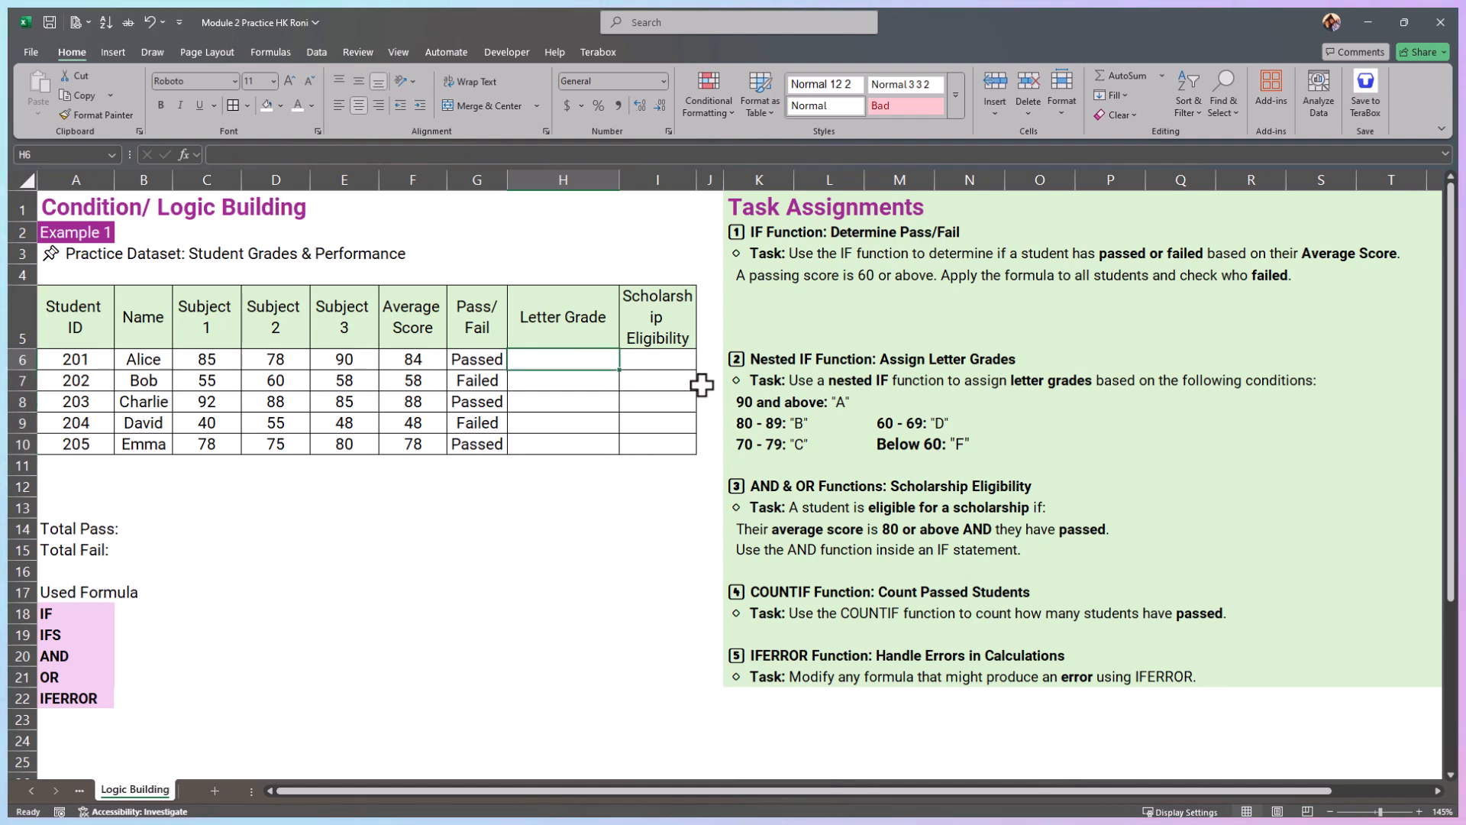
type("=")
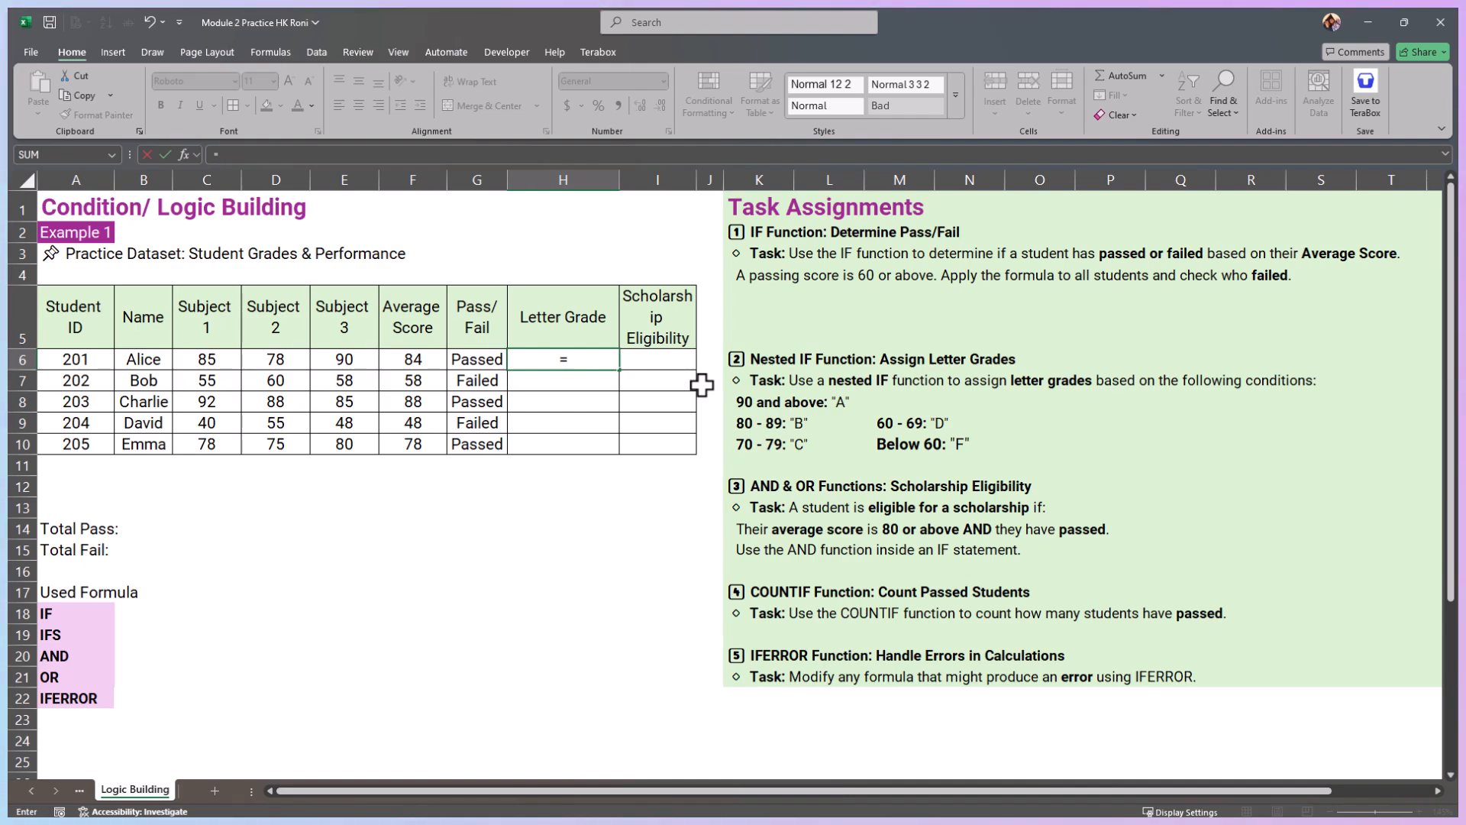
type("IFS")
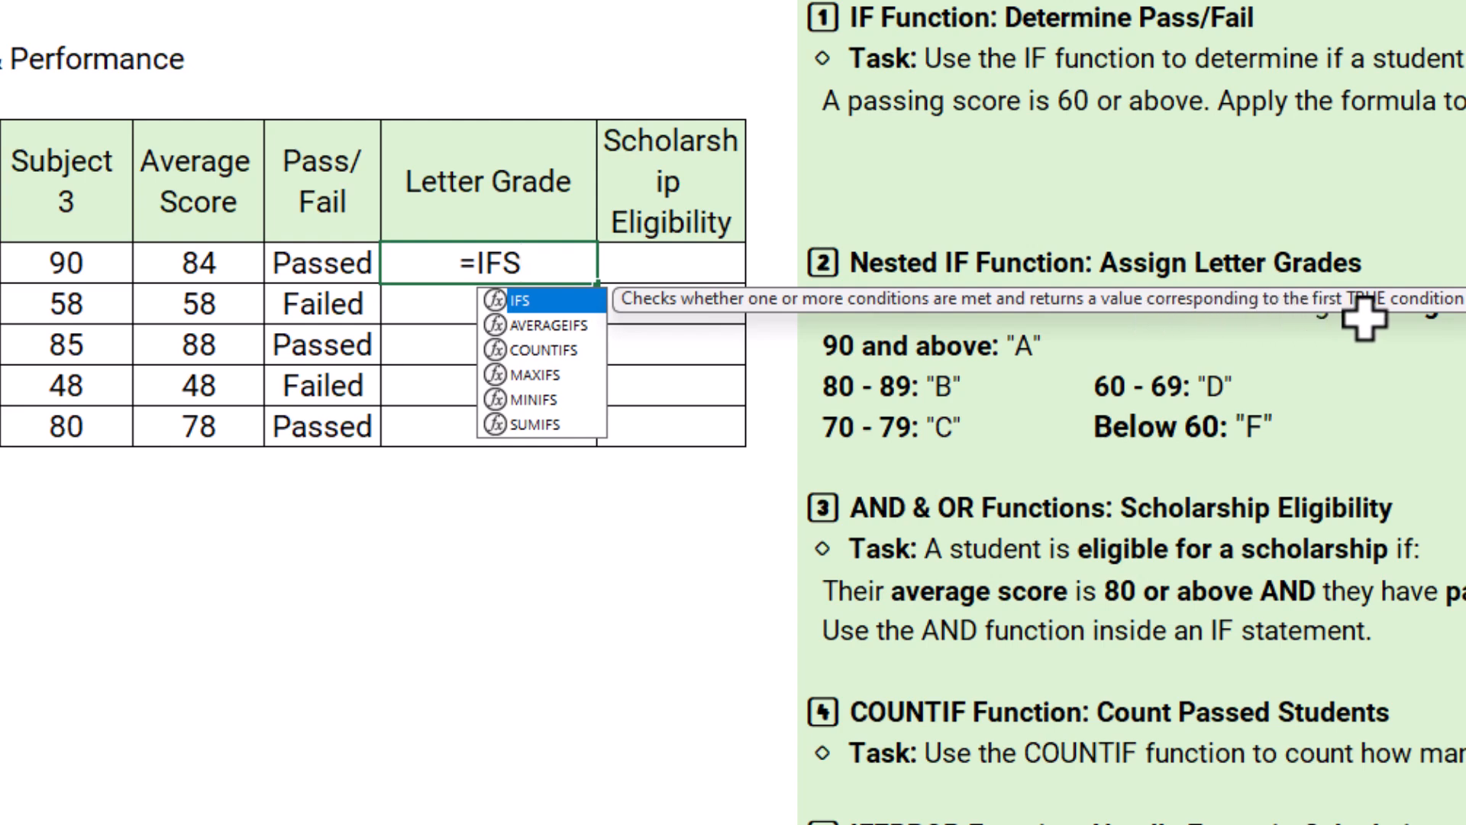
type("(")
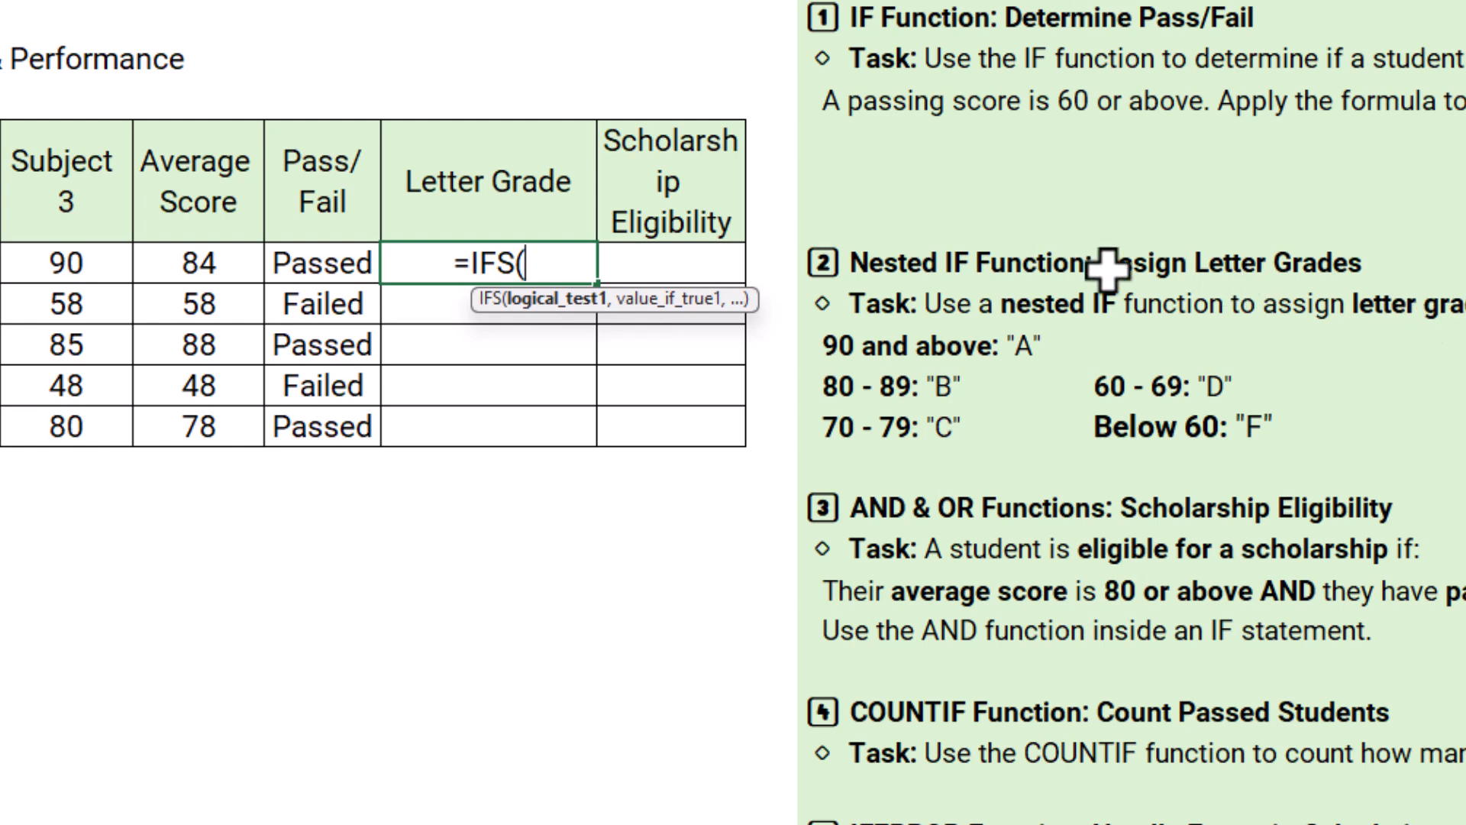
left_click(189, 260)
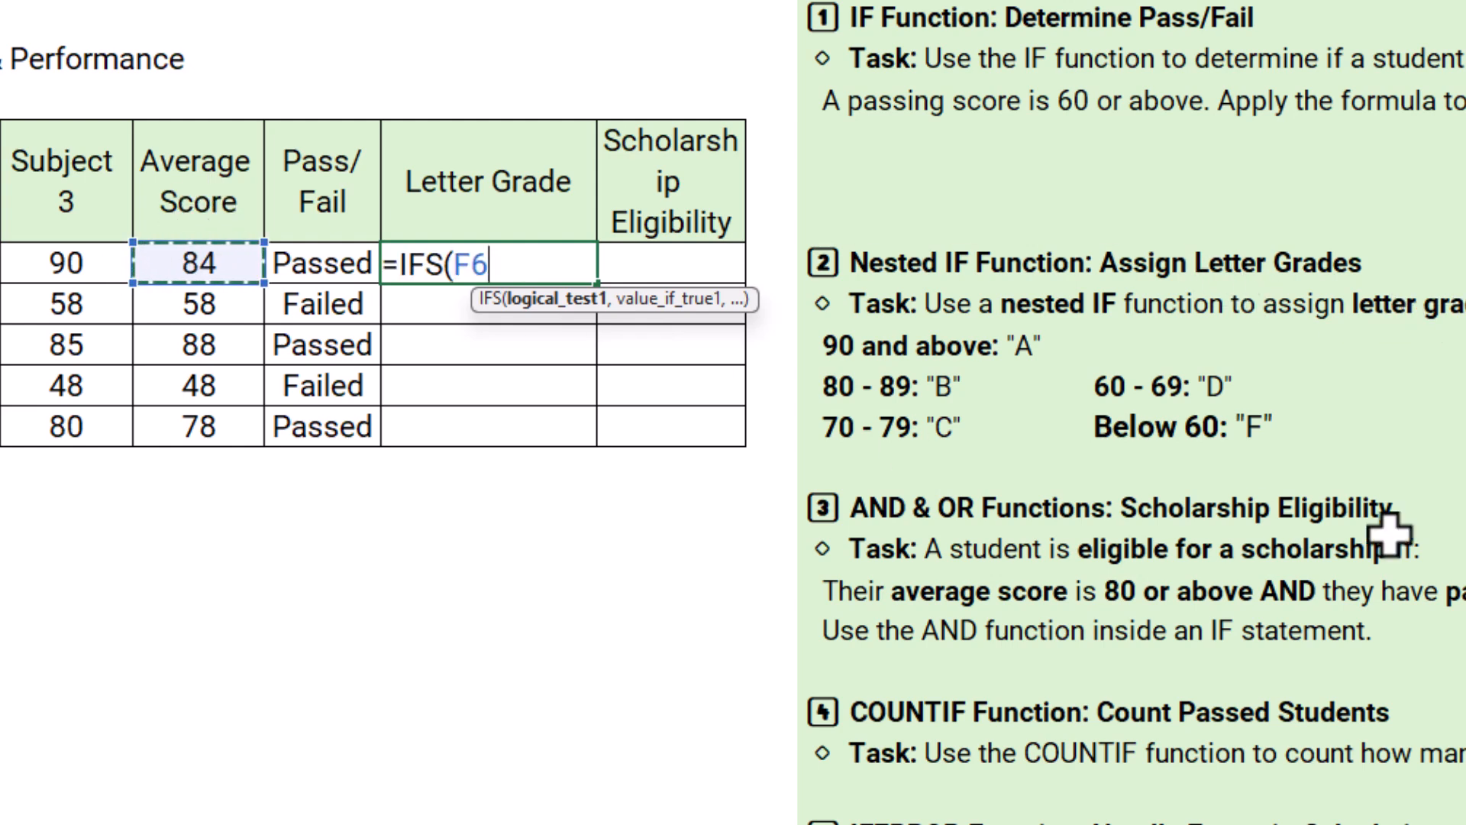
type(">")
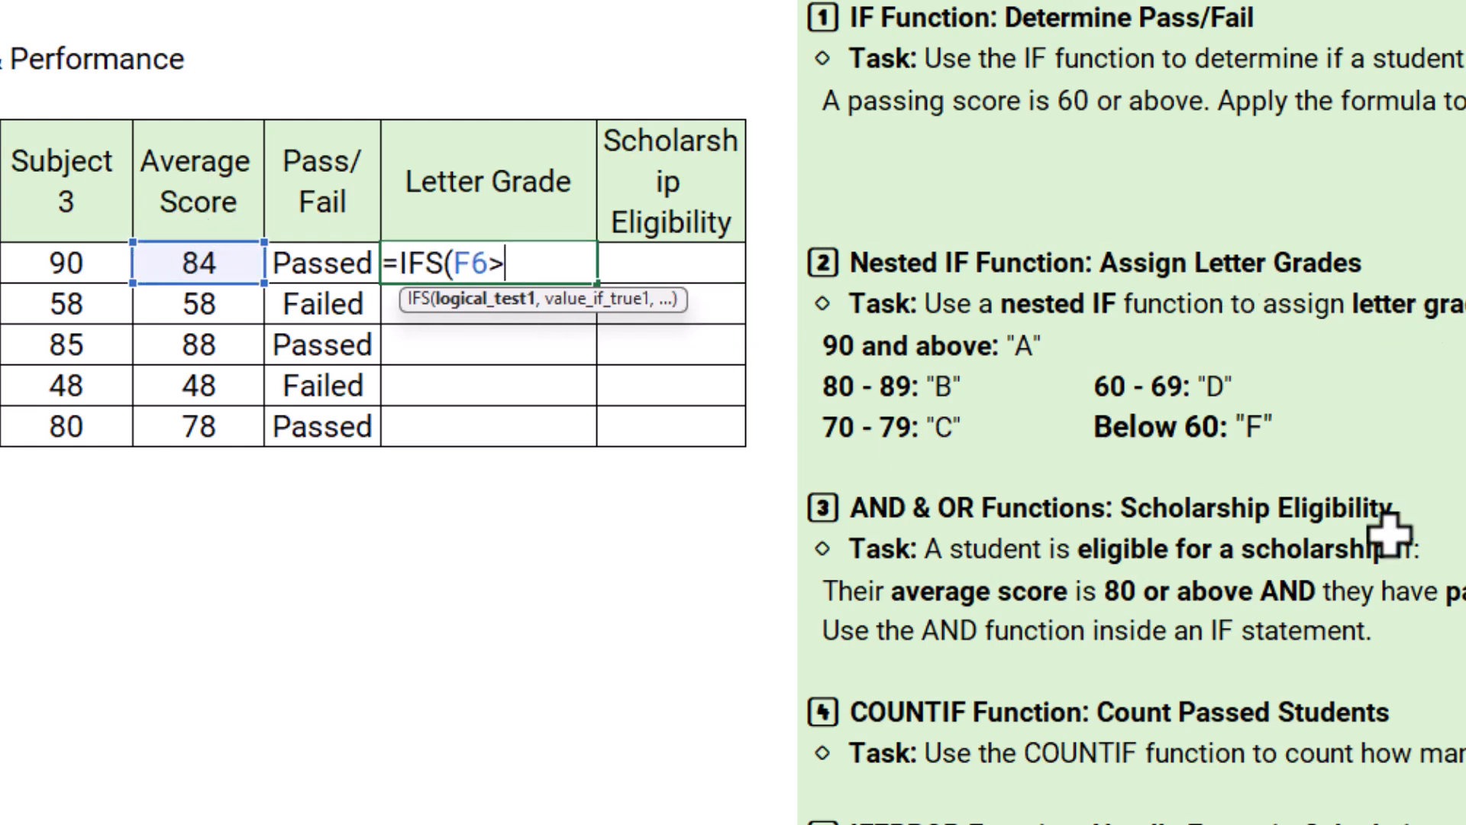
type("=90,")
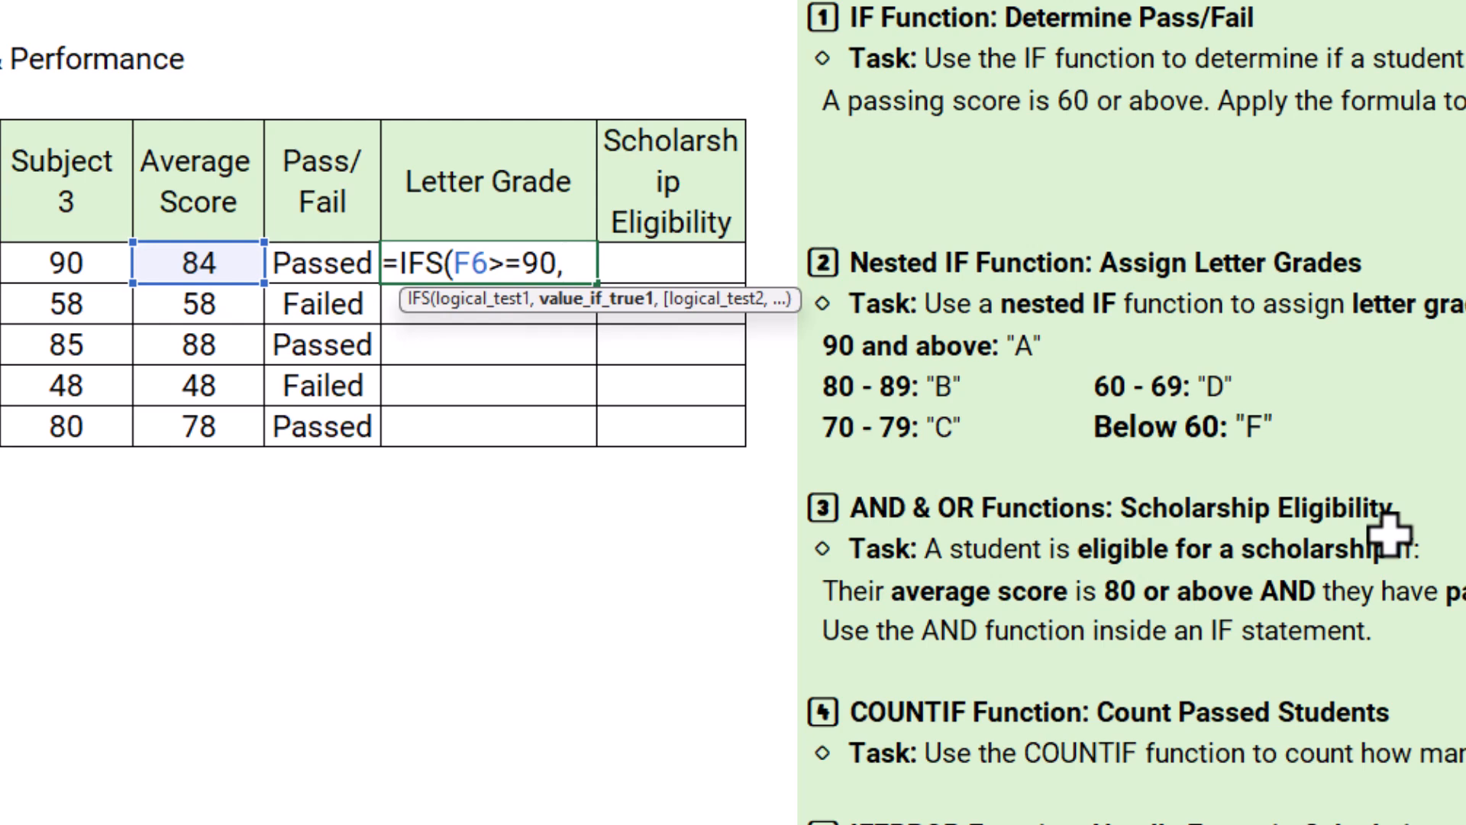
type("\"A\"")
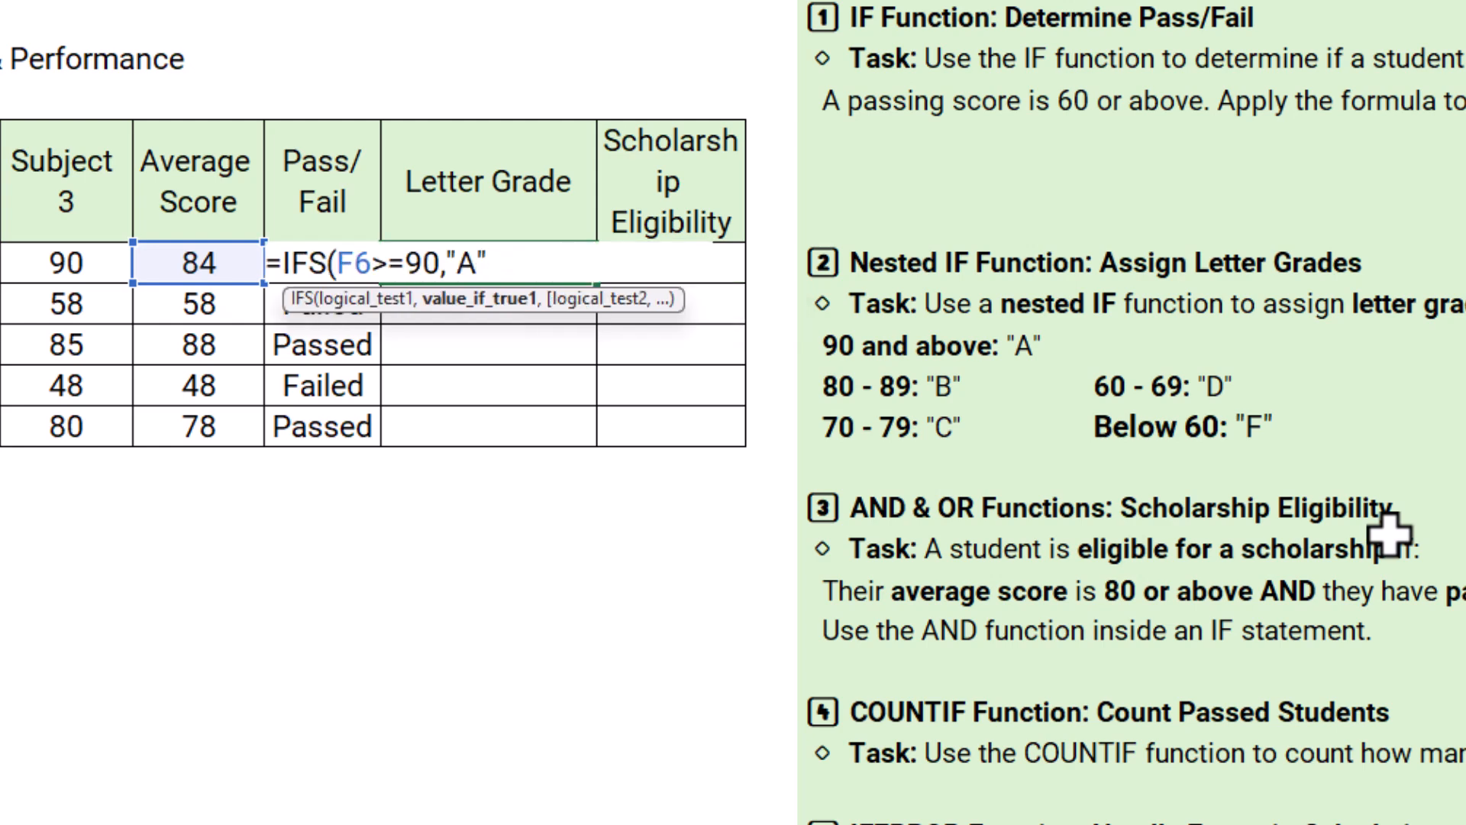
type(",")
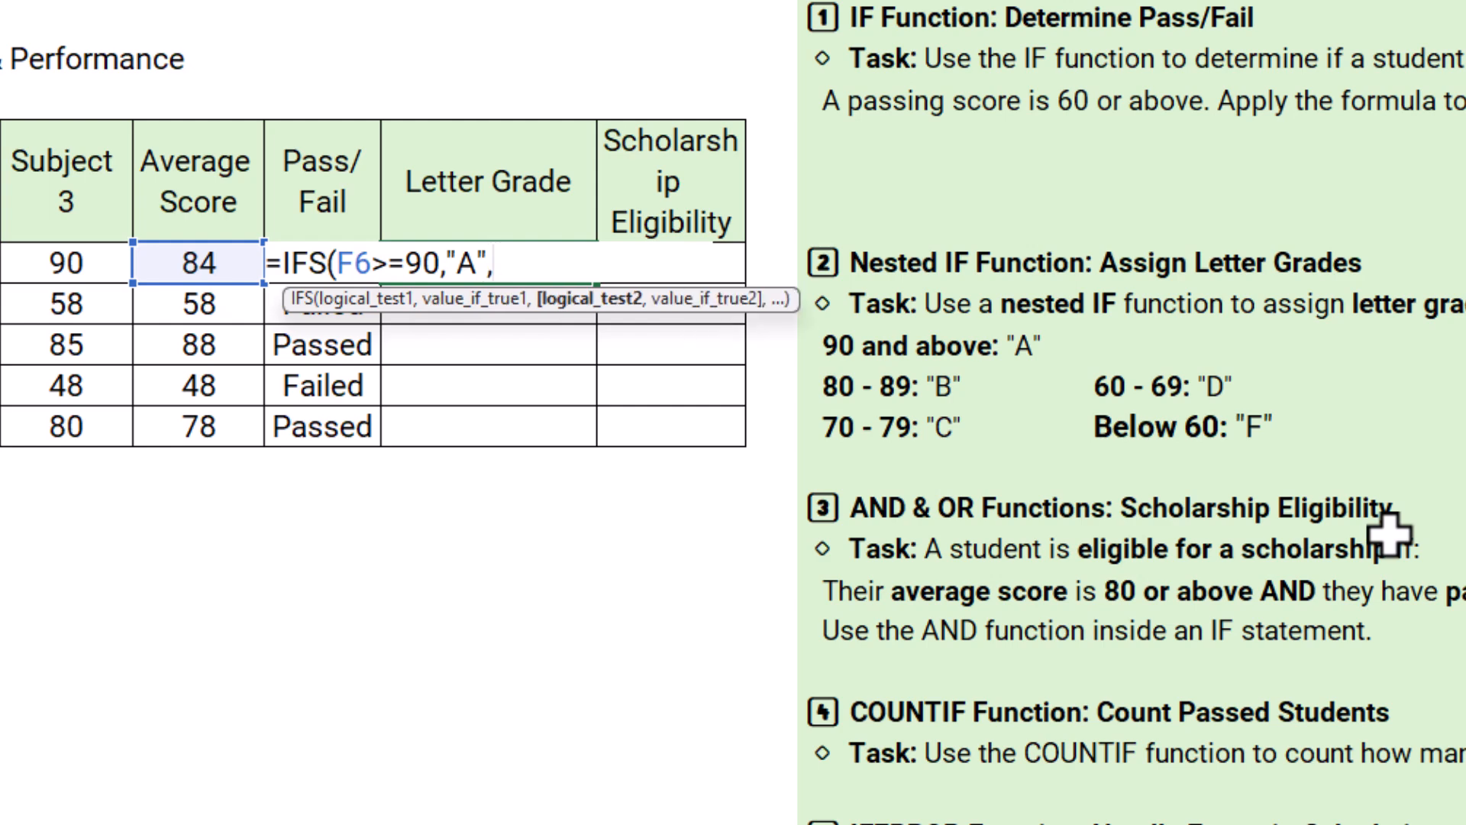
type("F")
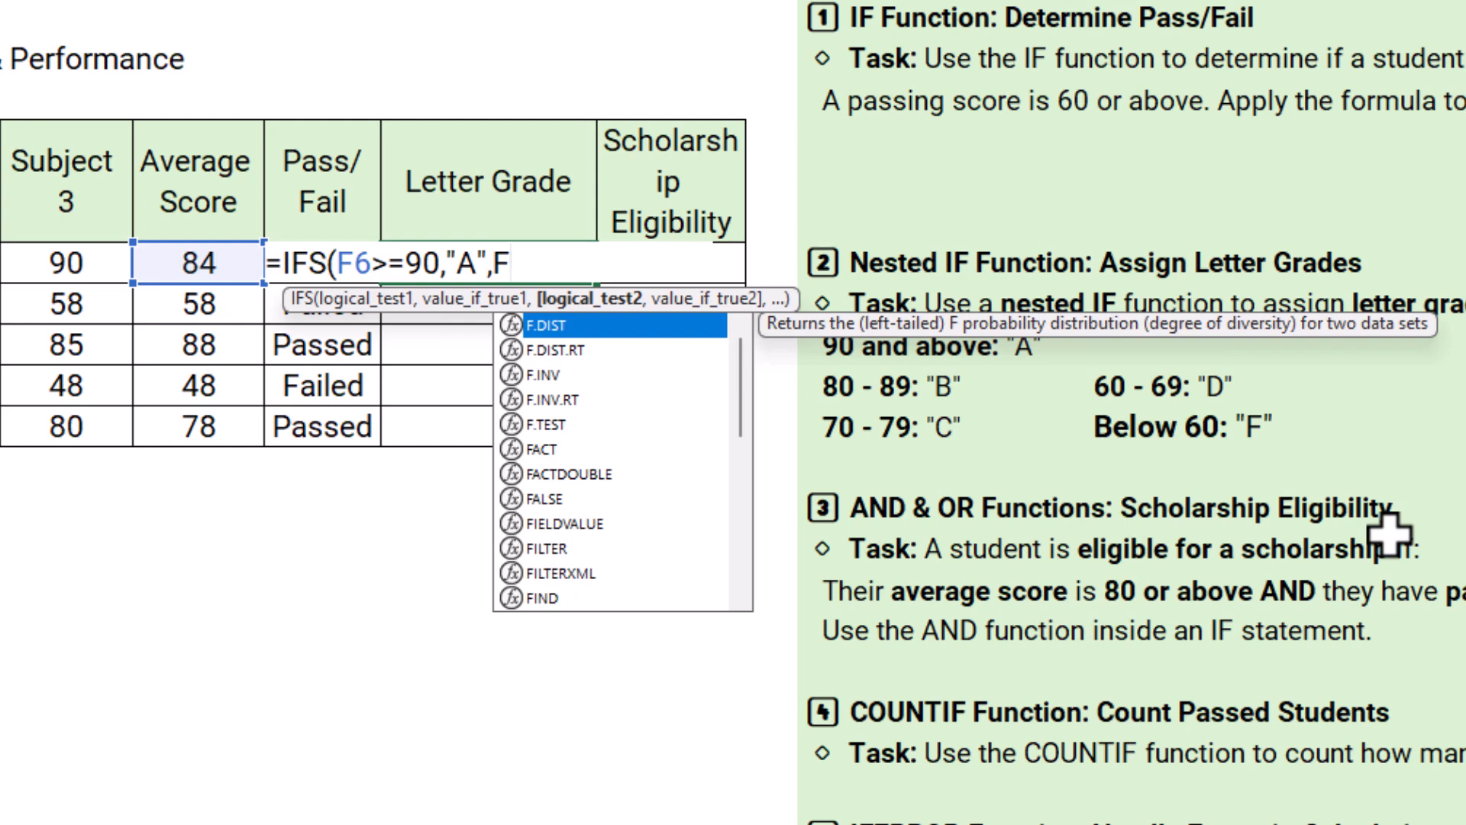
type("5")
Step: Add a second condition to the IFS formula in H6, testing F6>=80 and returning "B"
key("BackSpace")
type("6")
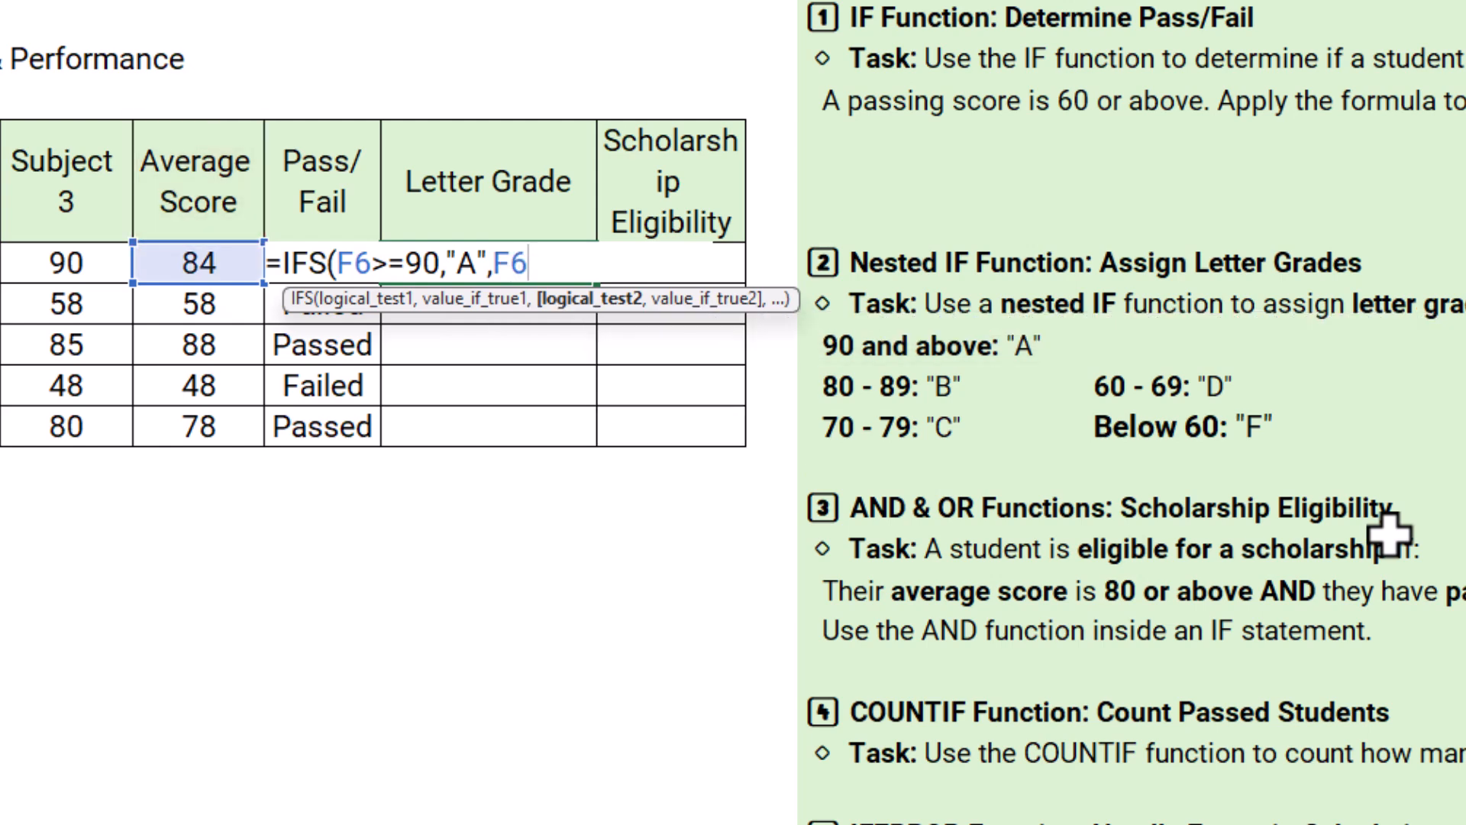
type(">=80,")
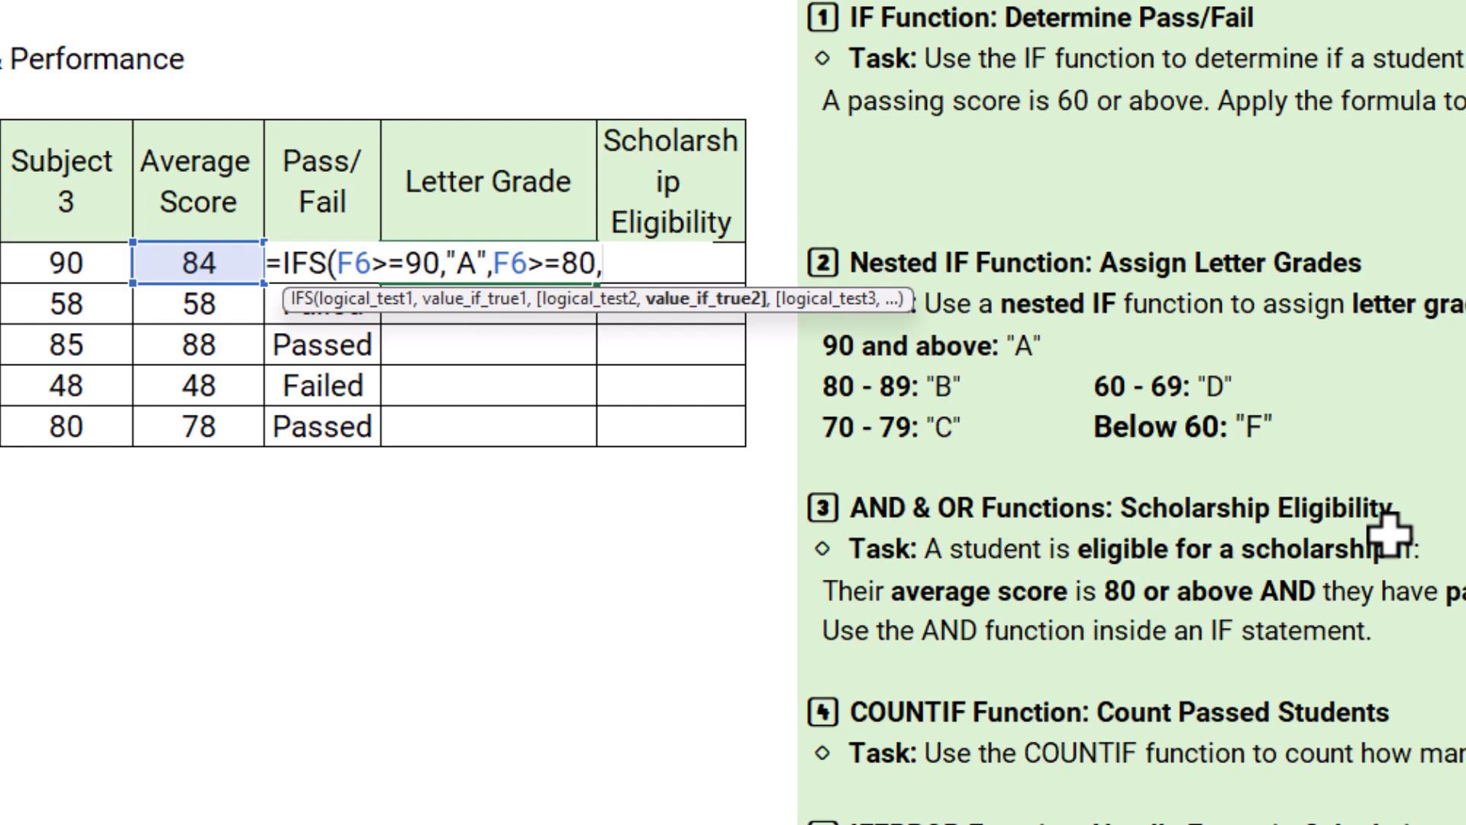
type("\"B\",")
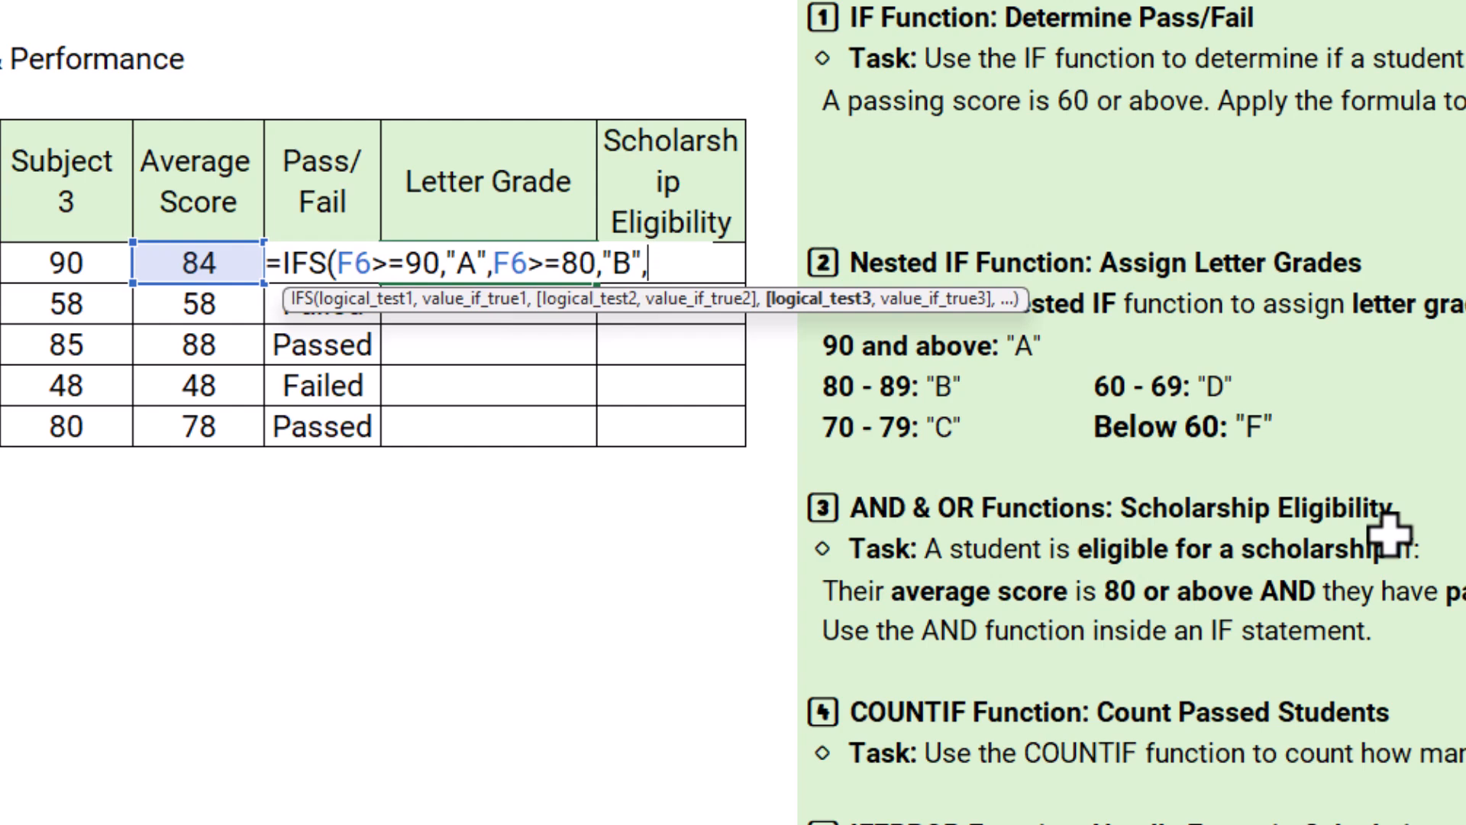
type("F6>")
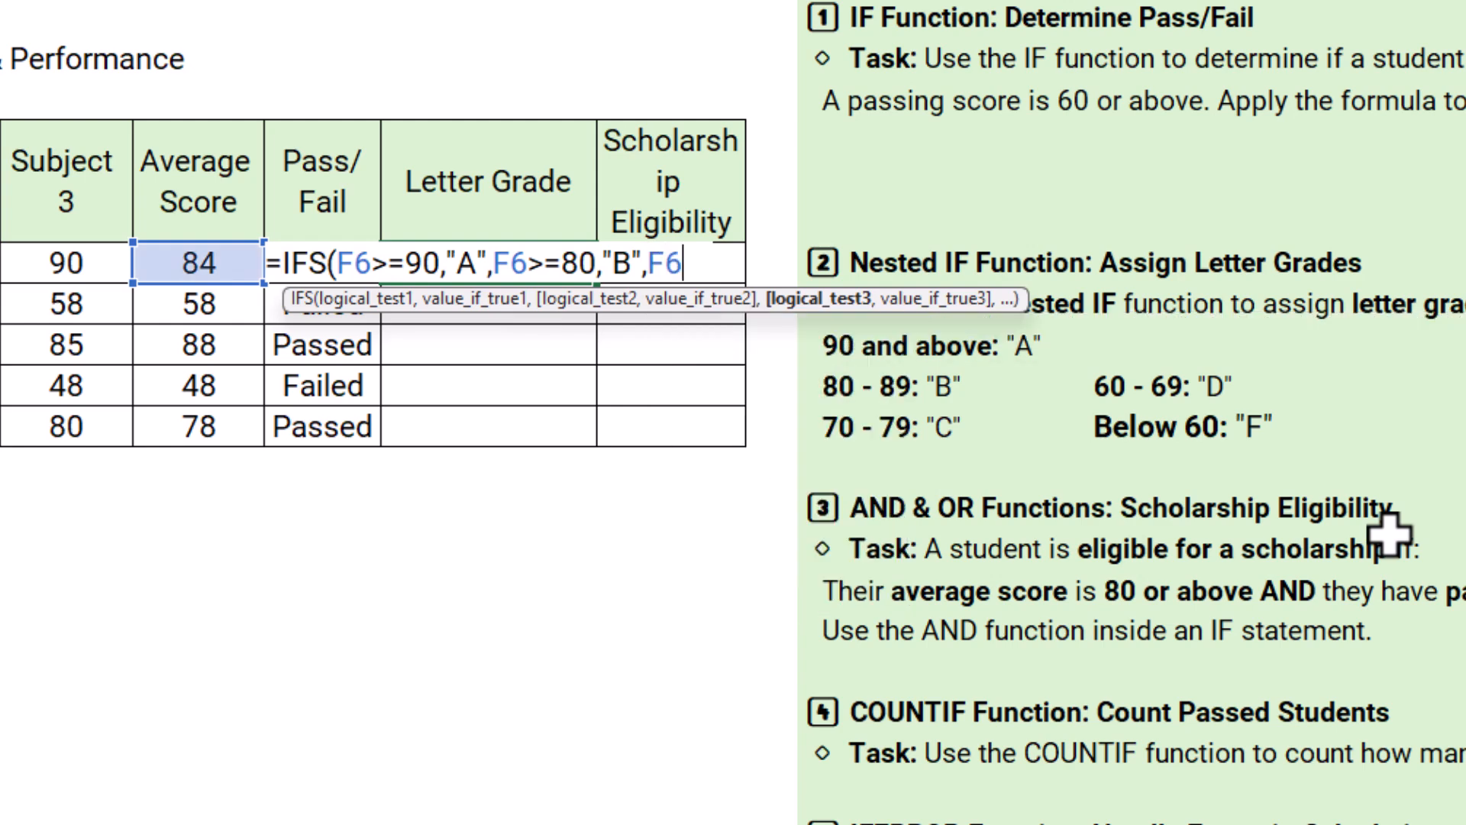
type("=7")
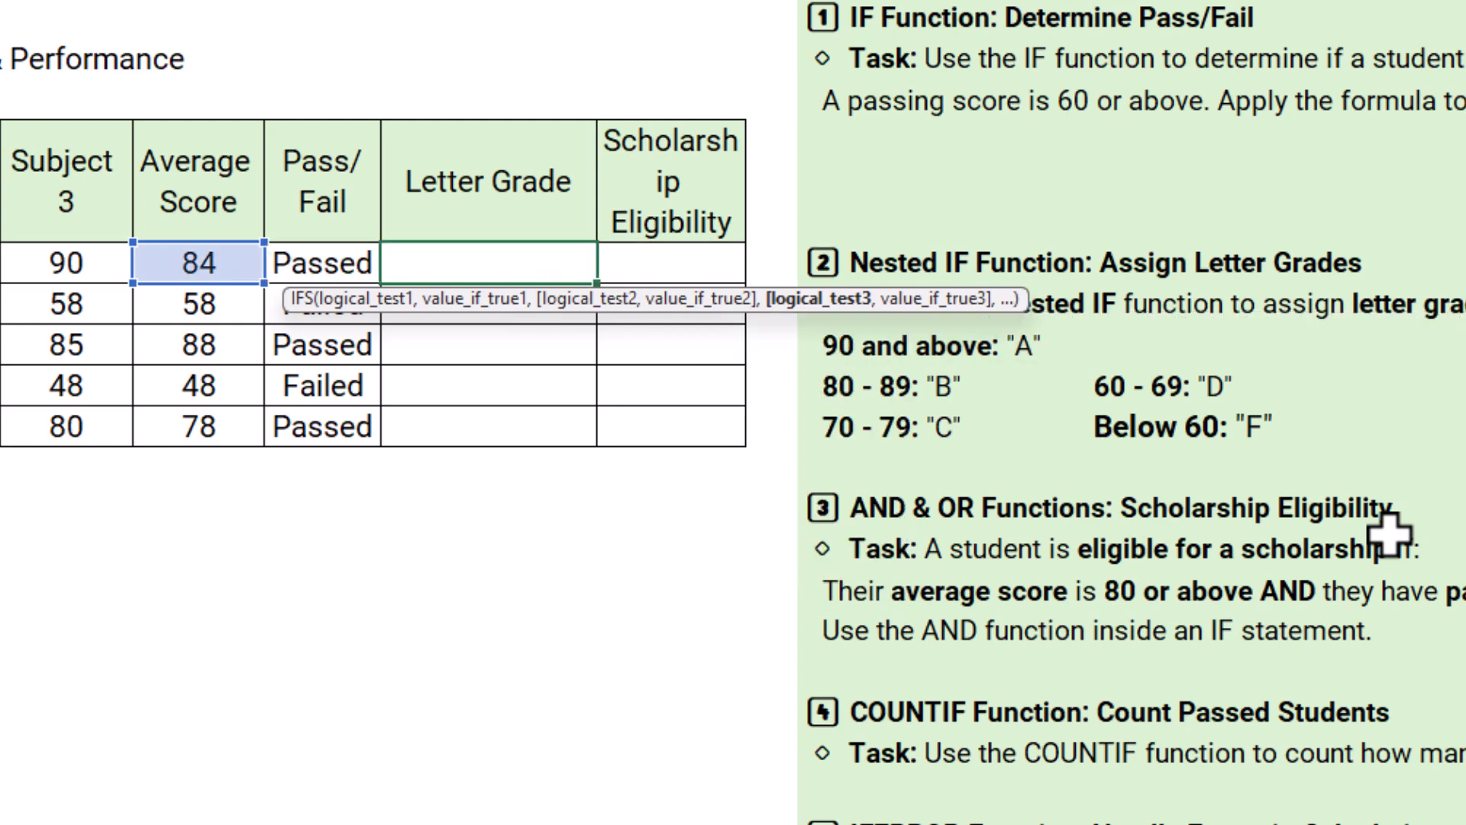
type("0,\"A\",F6>=80,\"B\",F6>=70")
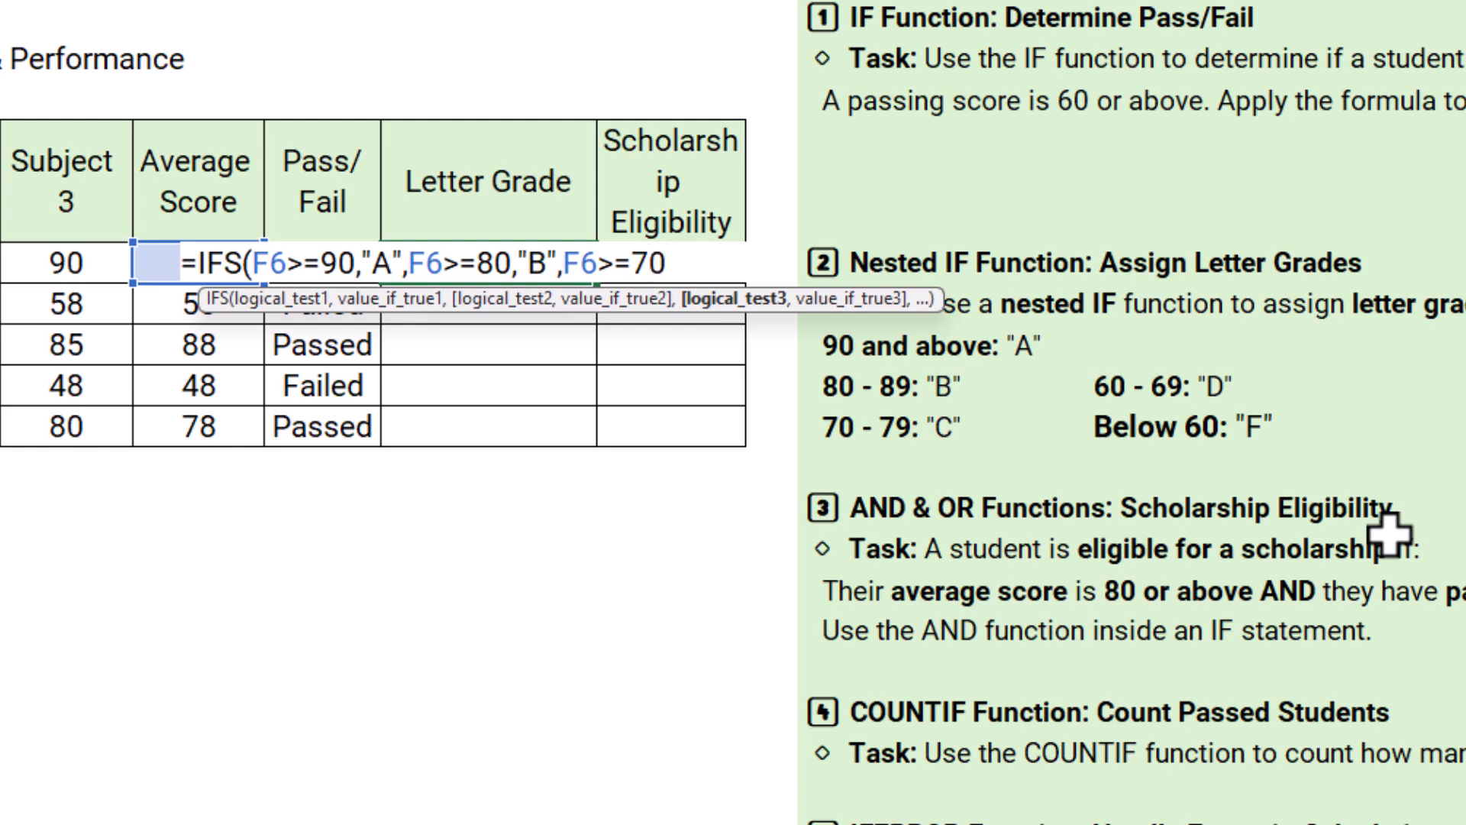
type(",\"")
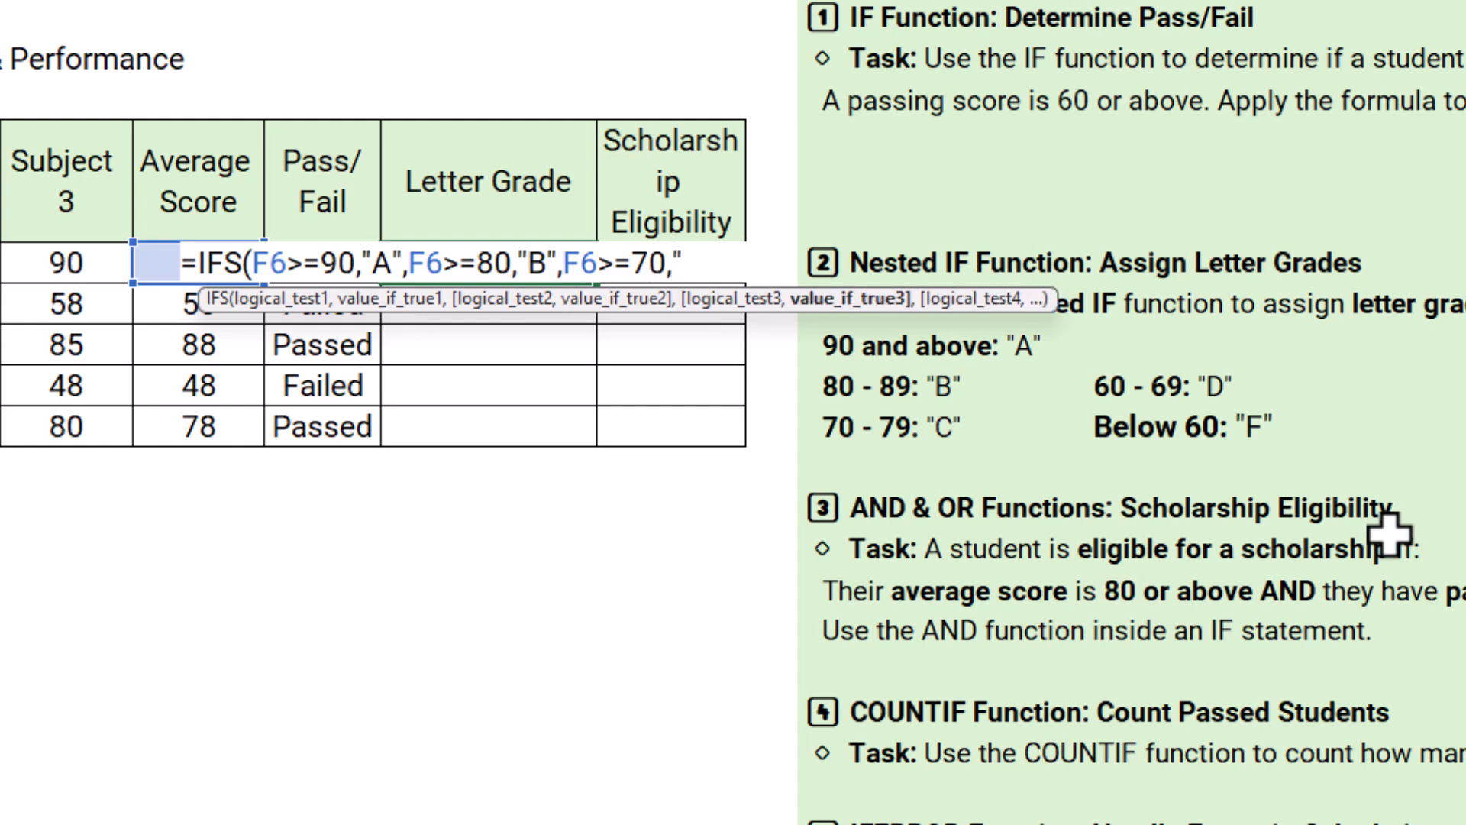
type("C\",F")
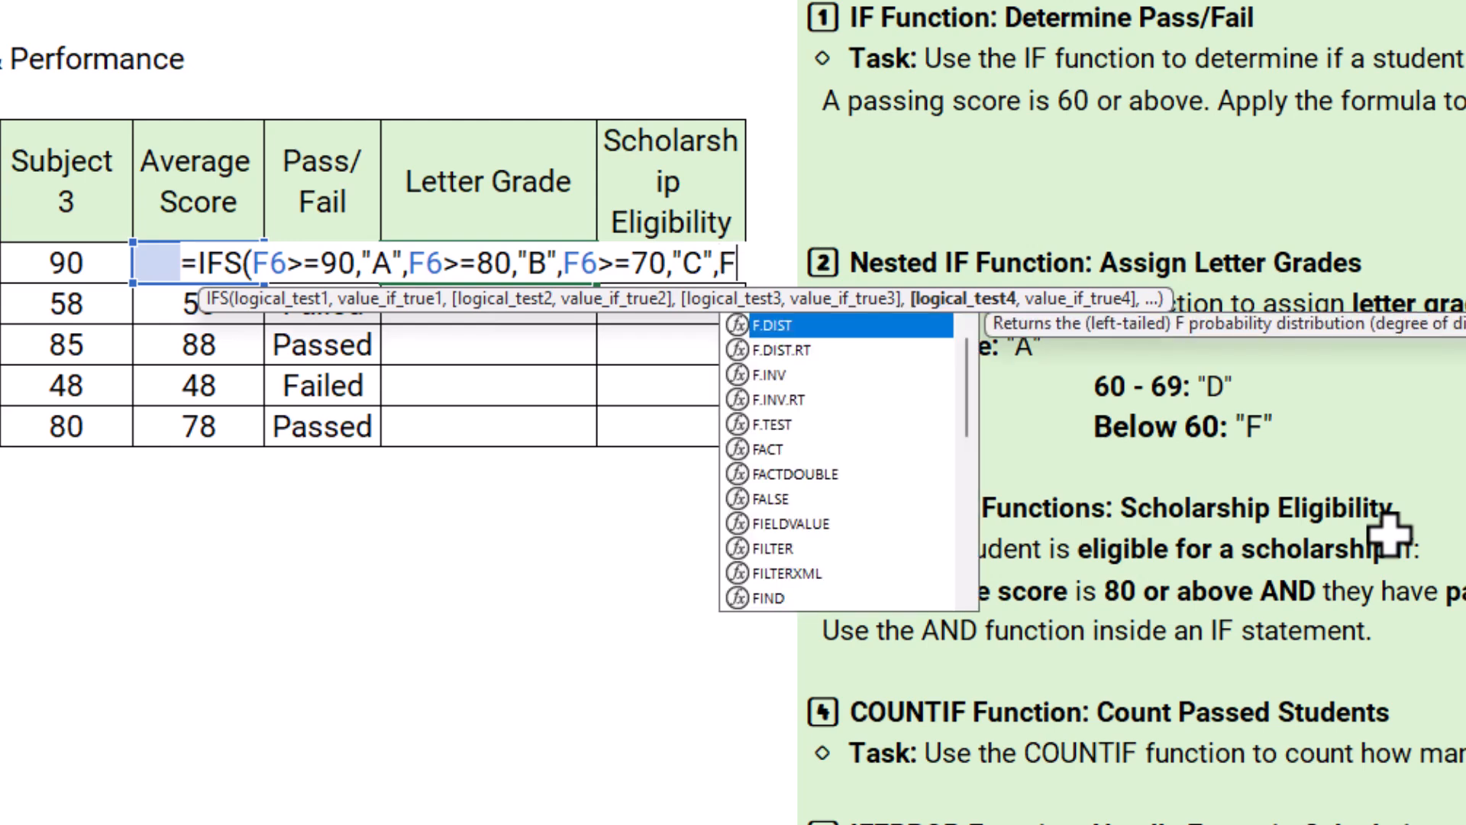
type("6")
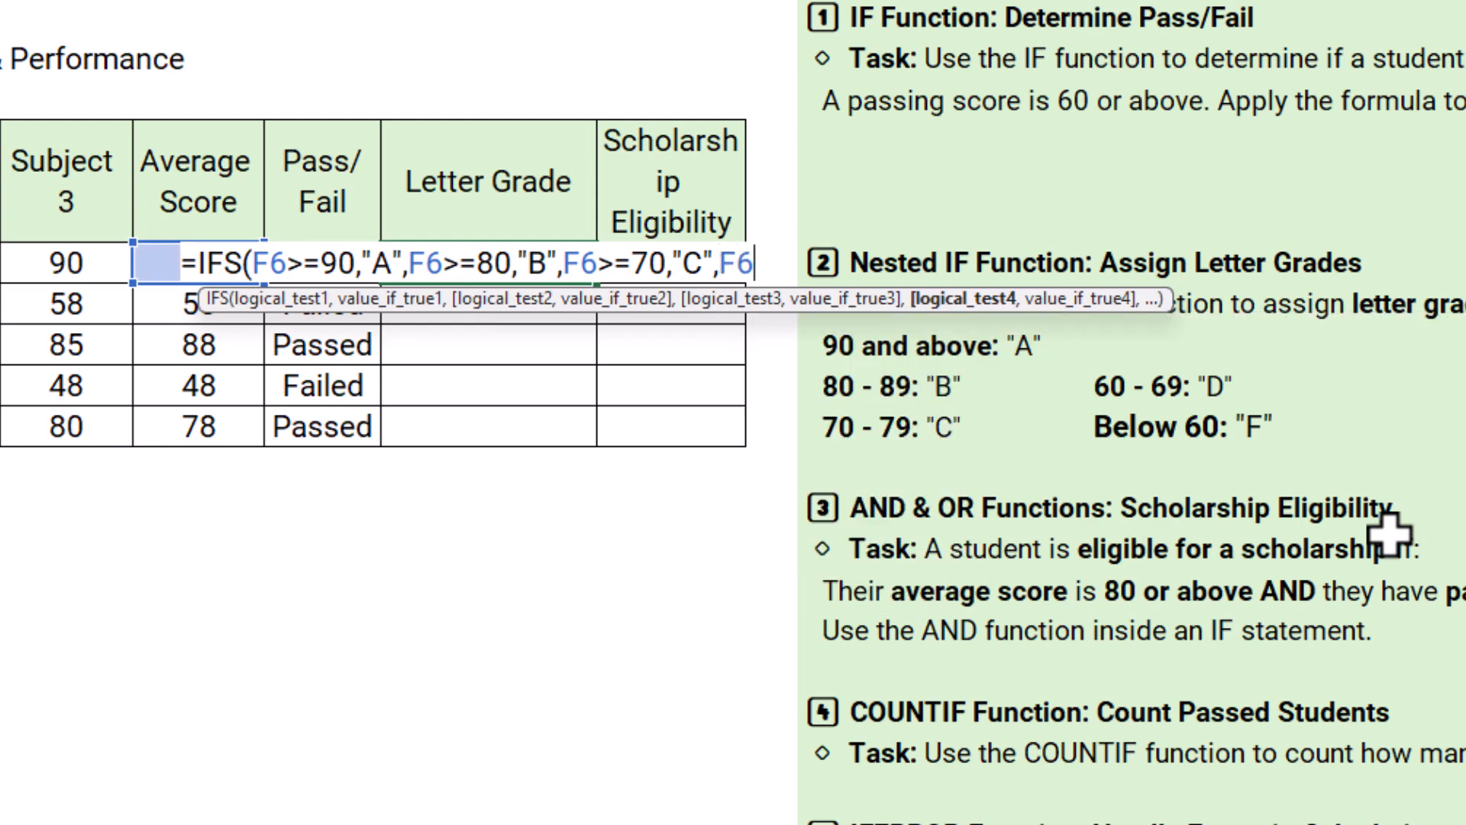
type(">60")
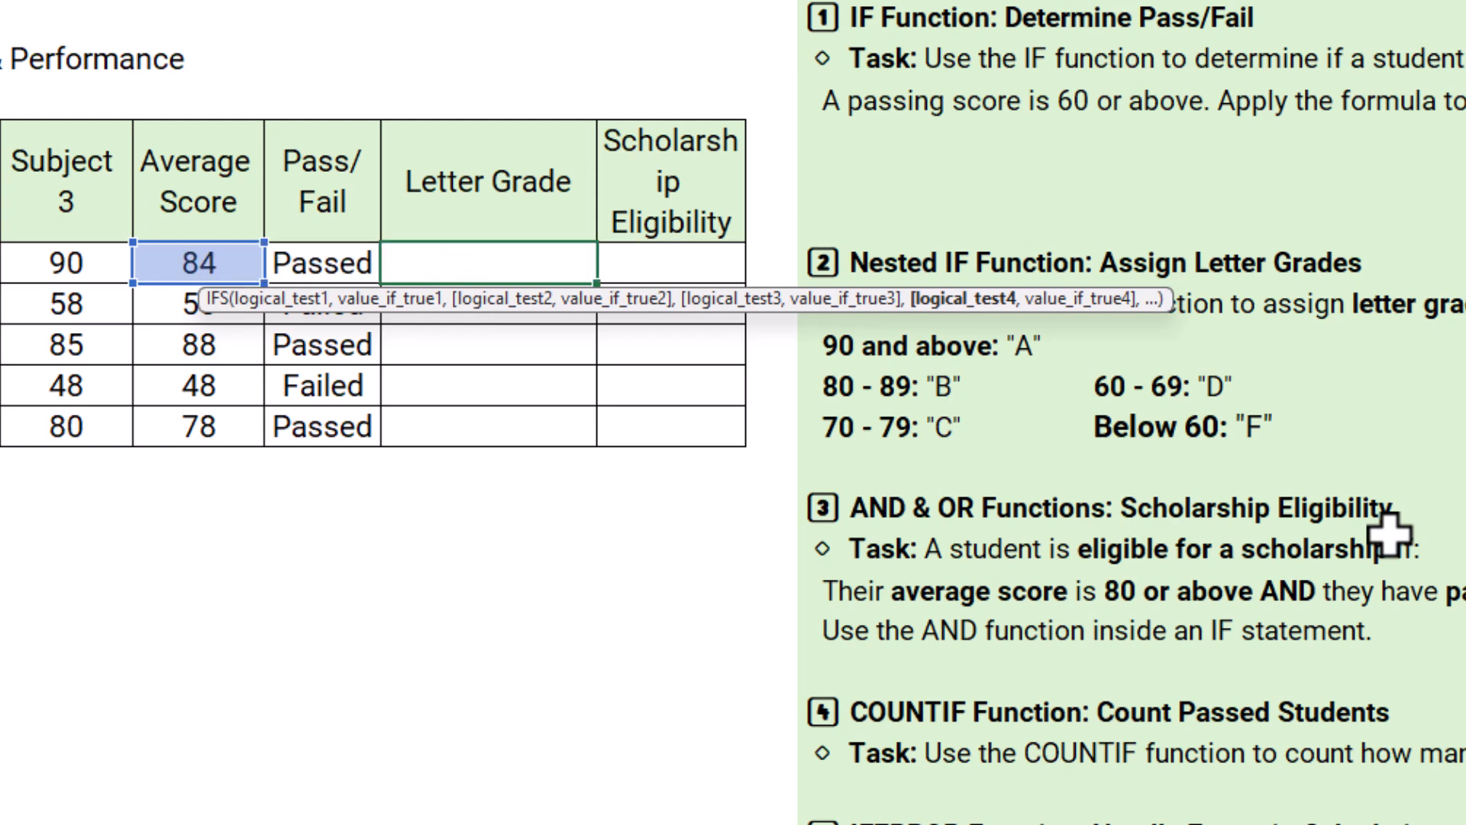
type(",\"")
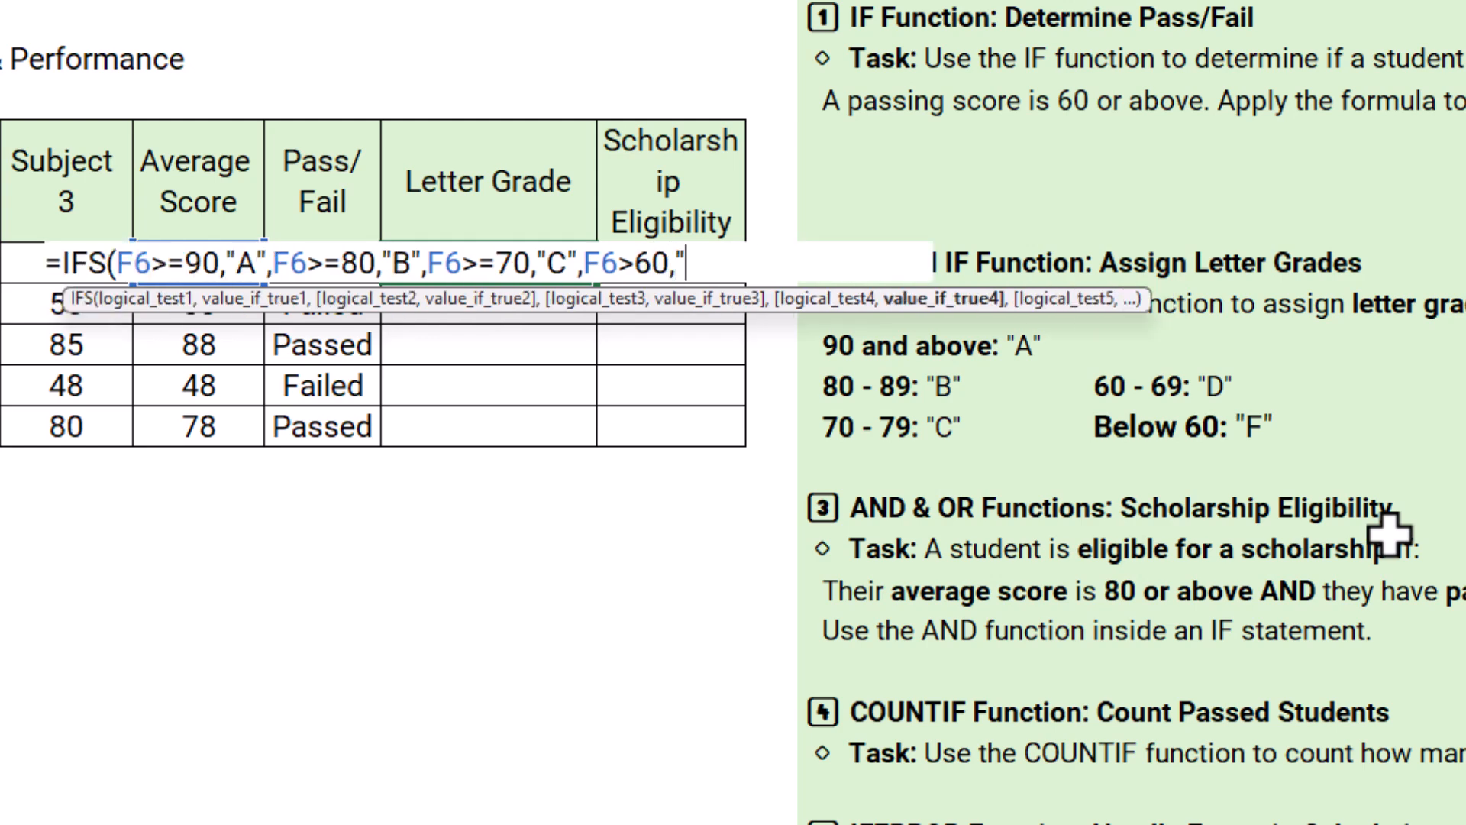
type("D\",")
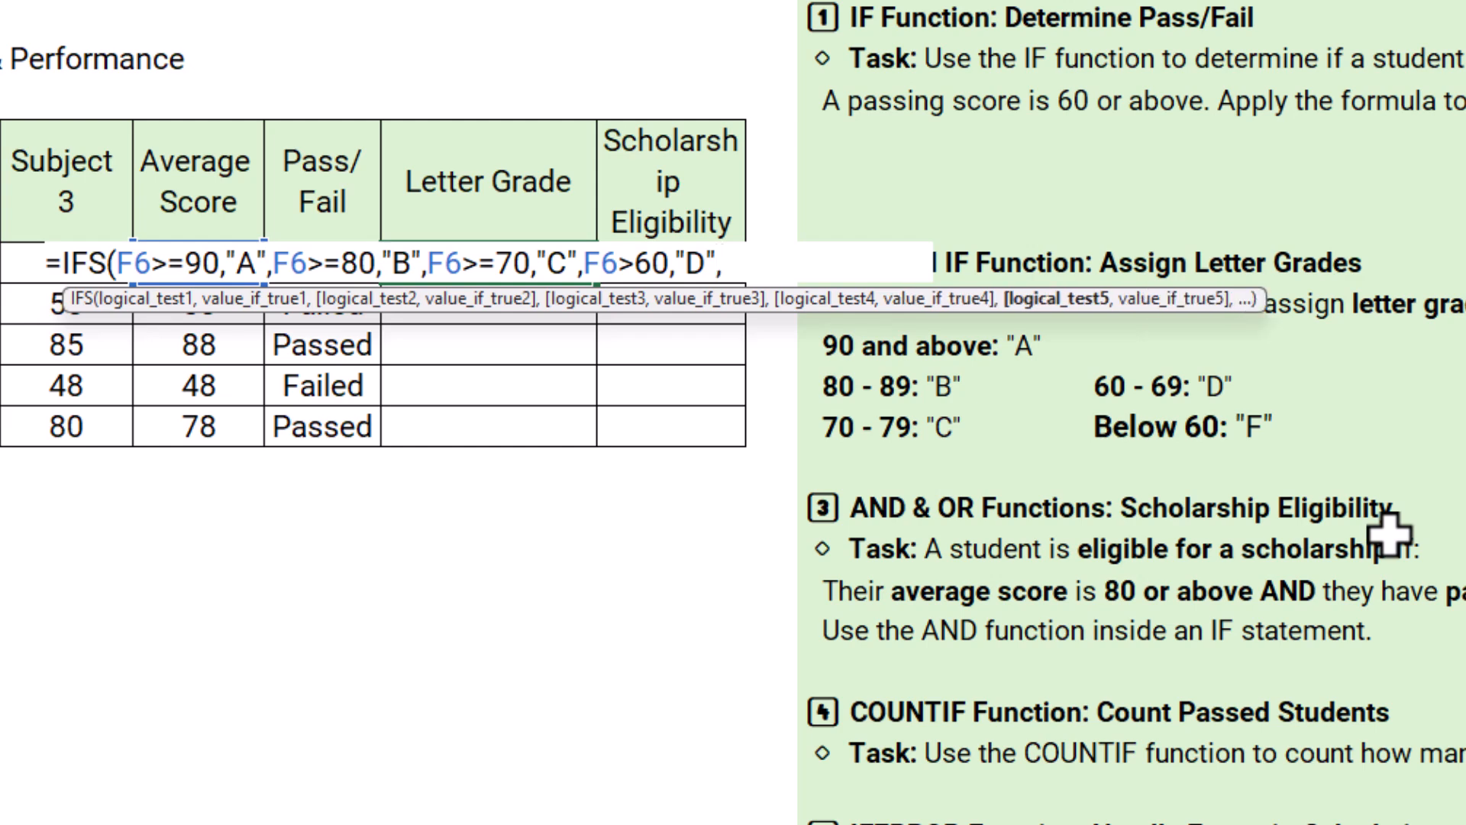
type("F")
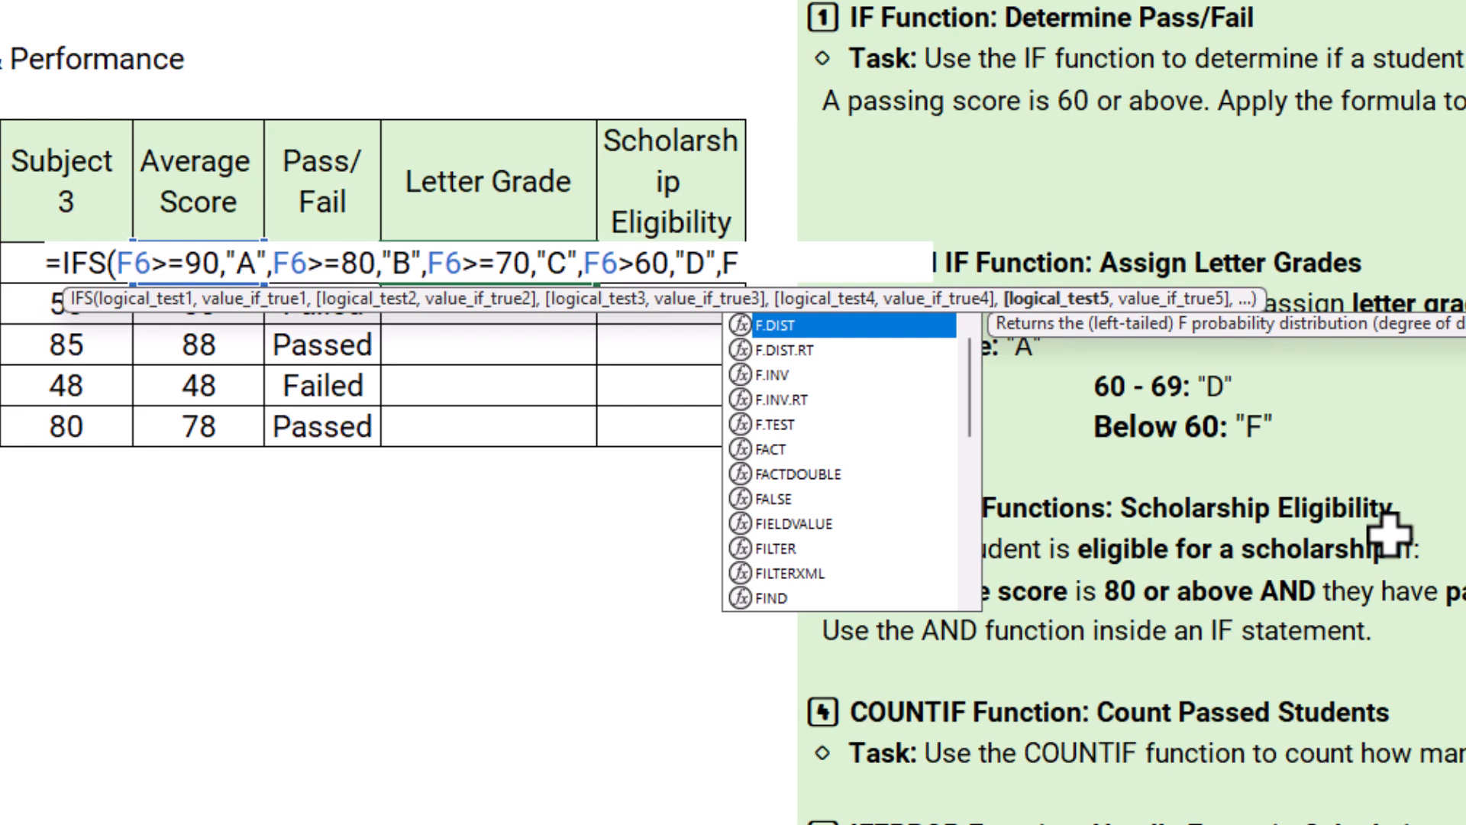
type("6")
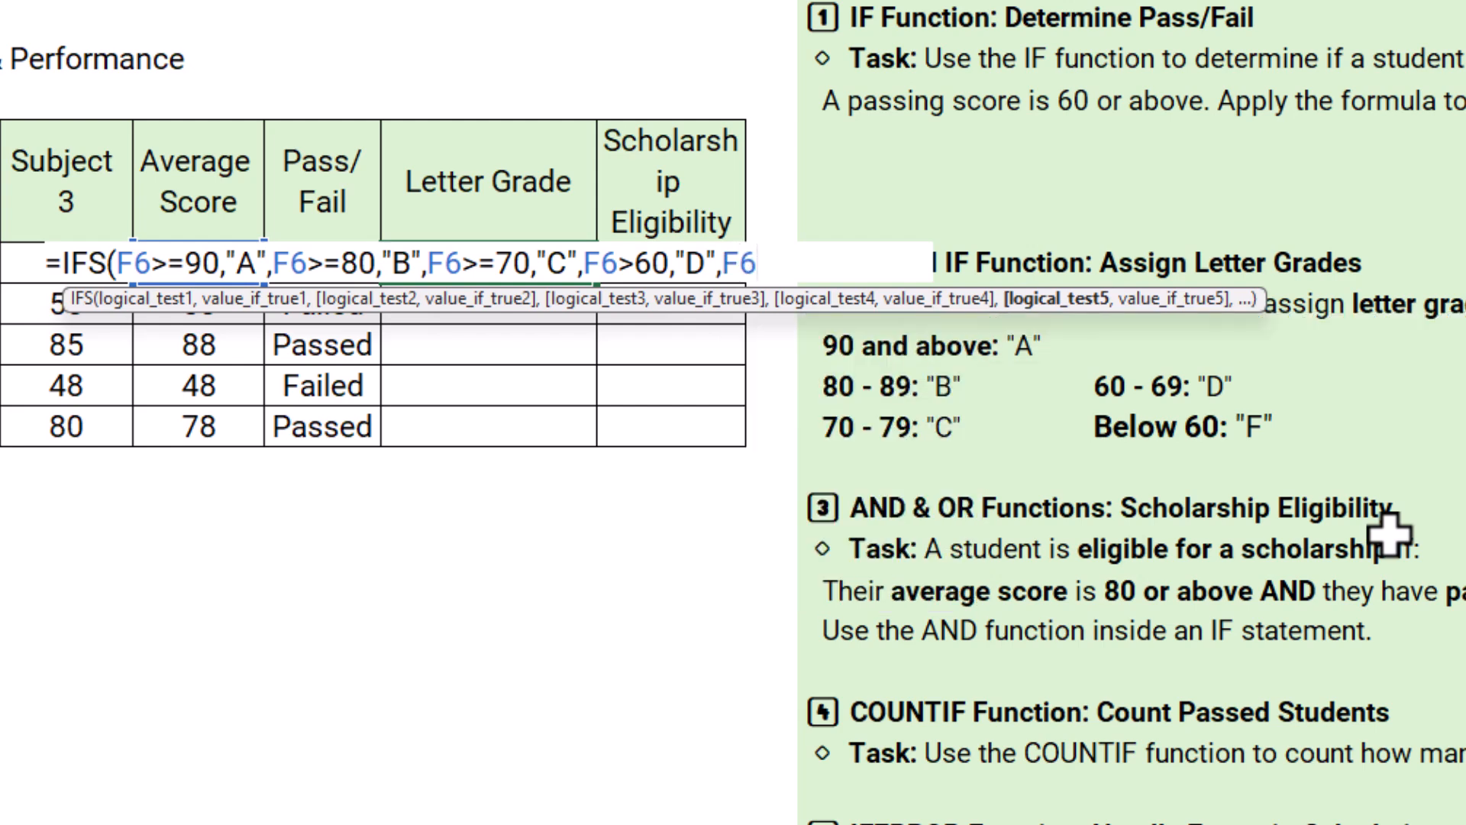
type("<60,")
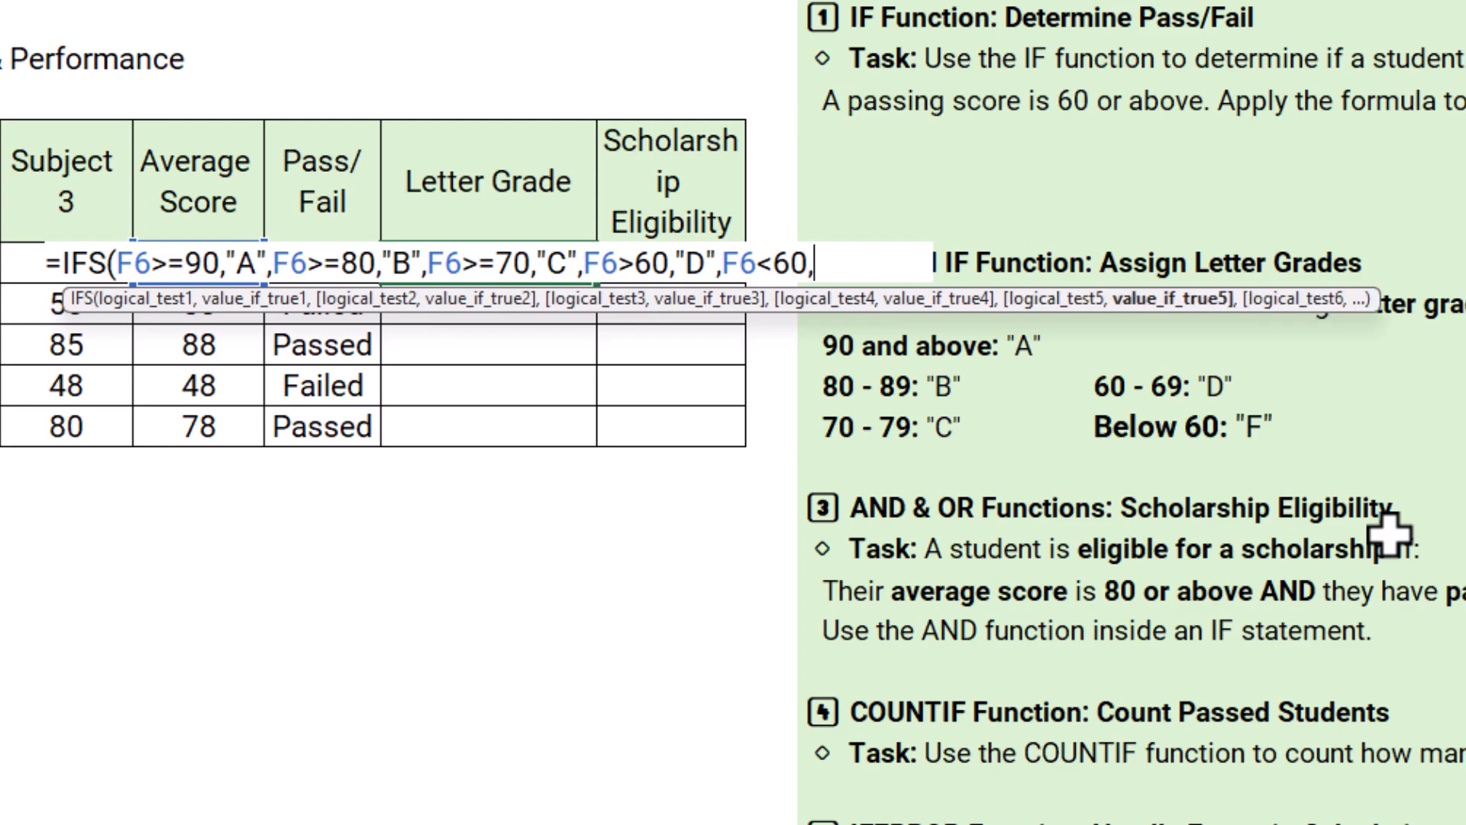
type("\"D")
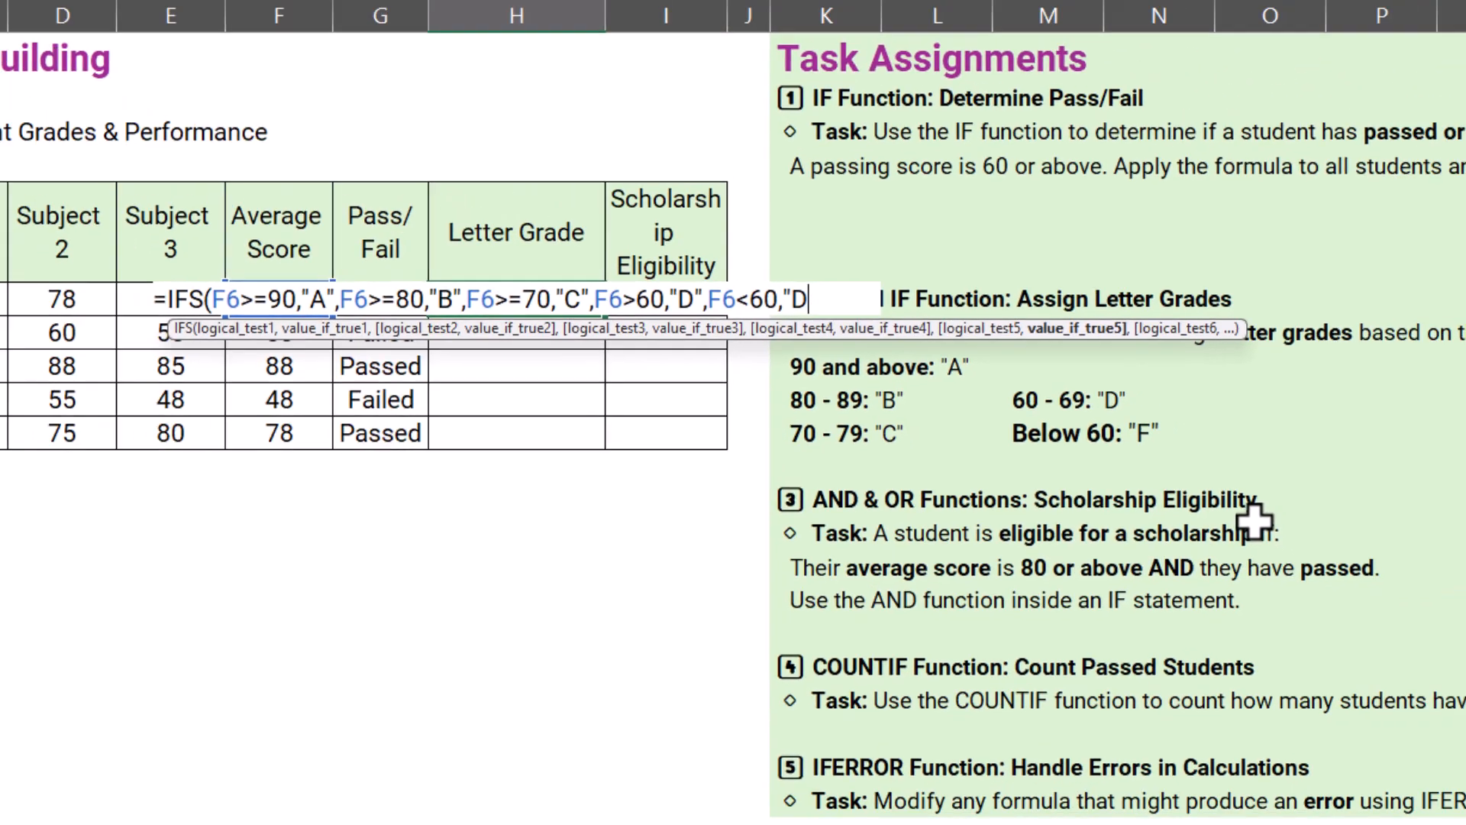
Step: Add a fifth condition to the IFS formula in H6, testing F6<60 and returning "F", and enter the formula
key("BackSpace")
type("F\")")
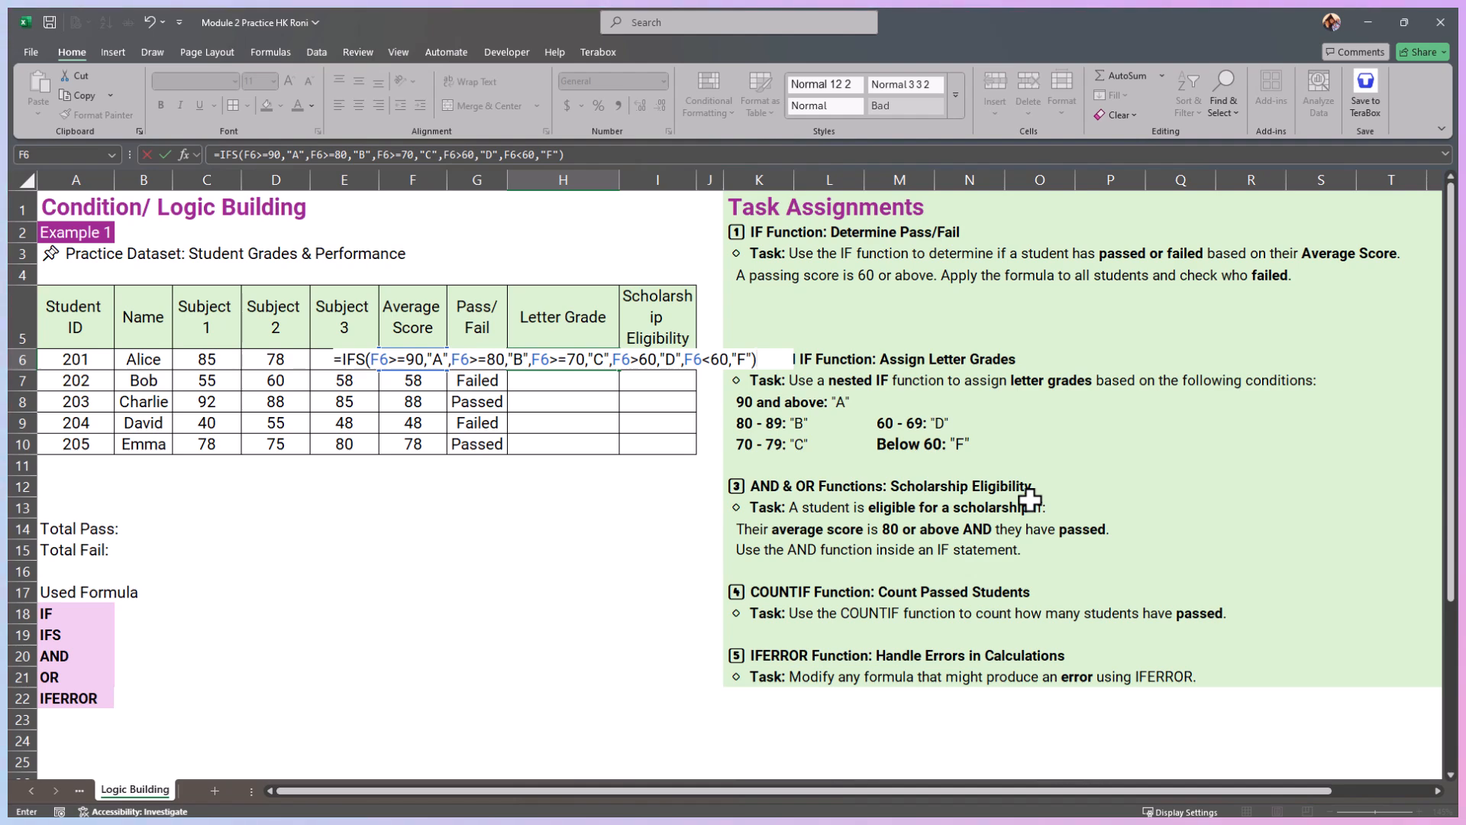
key("Return")
key("Up")
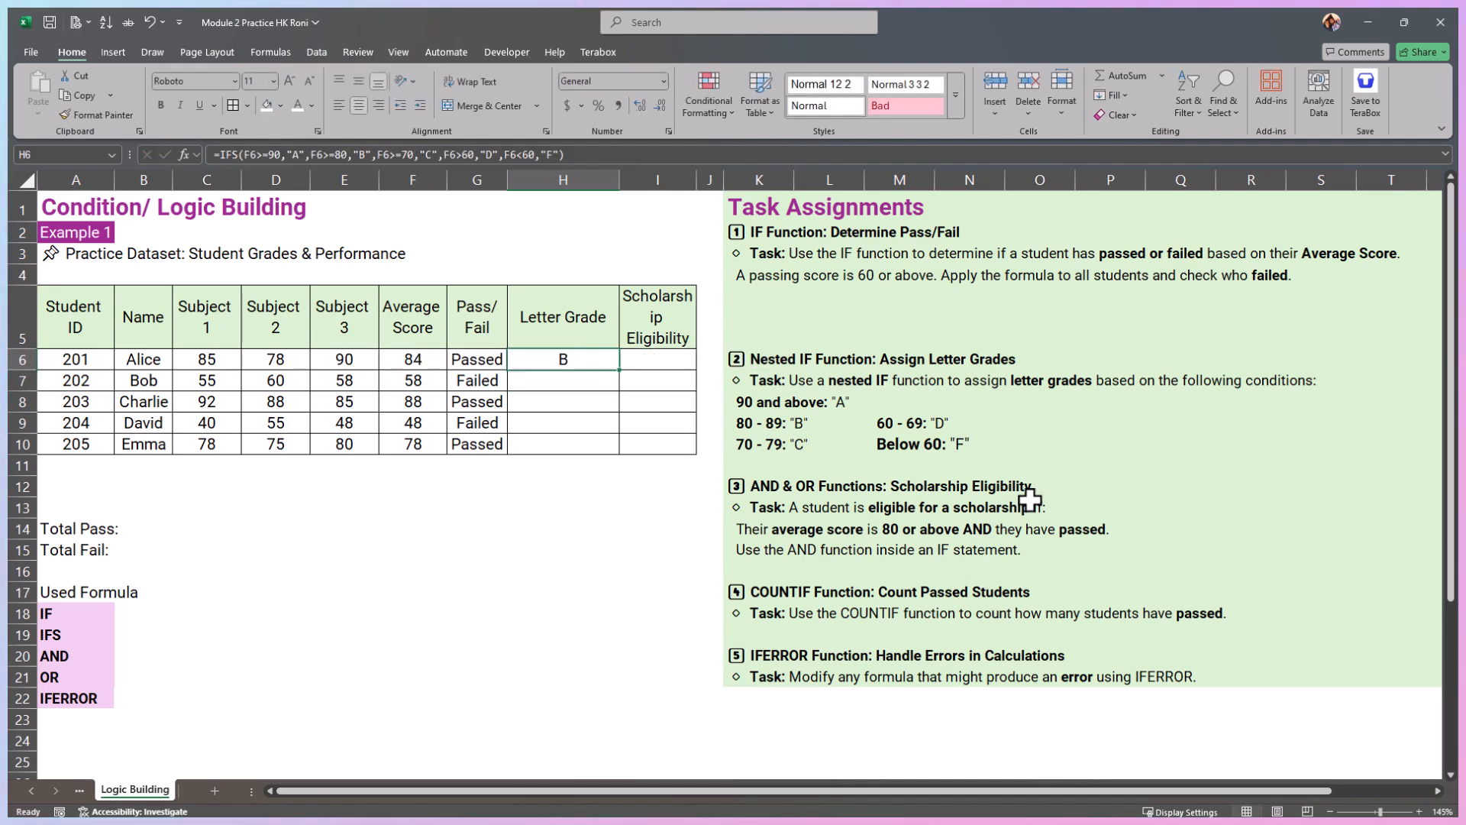
Step: Fill the IFS formula from H6 down through H10
double_click(621, 374)
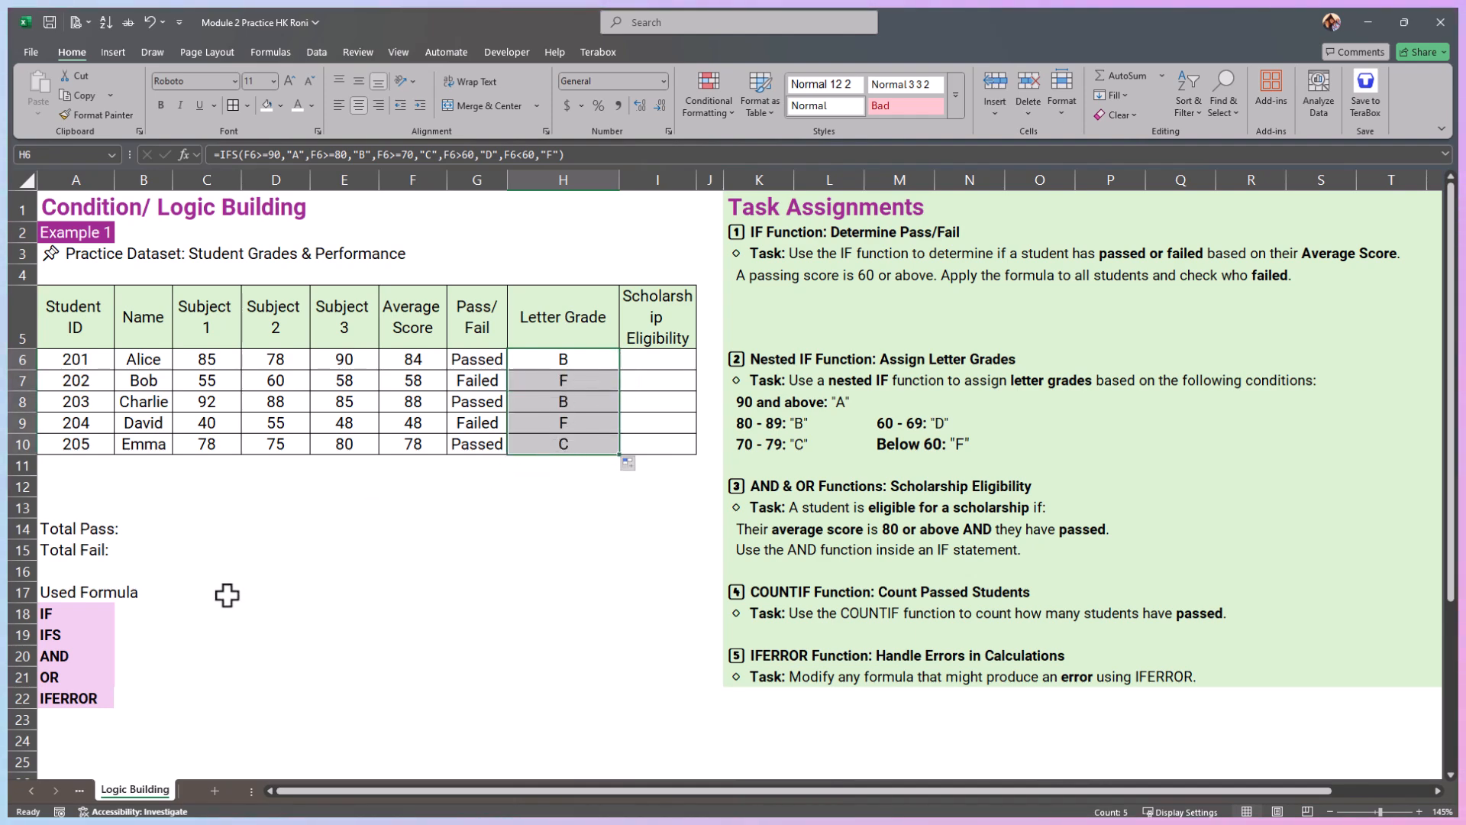
left_click_drag(768, 359, 914, 359)
left_click(92, 635)
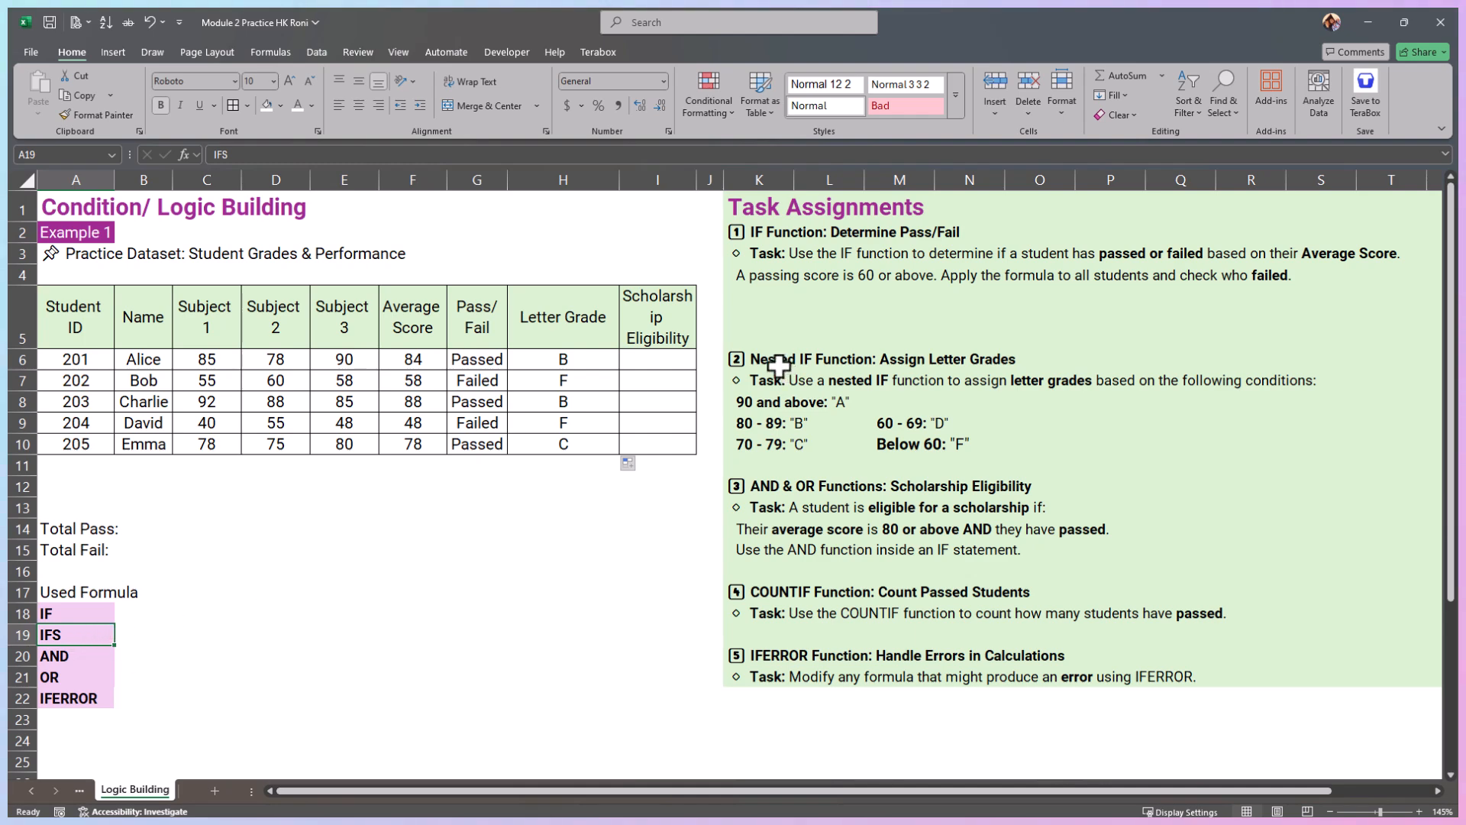
Step: Change the fourth condition of the IFS formula in H6 to F6>=60
left_click(563, 363)
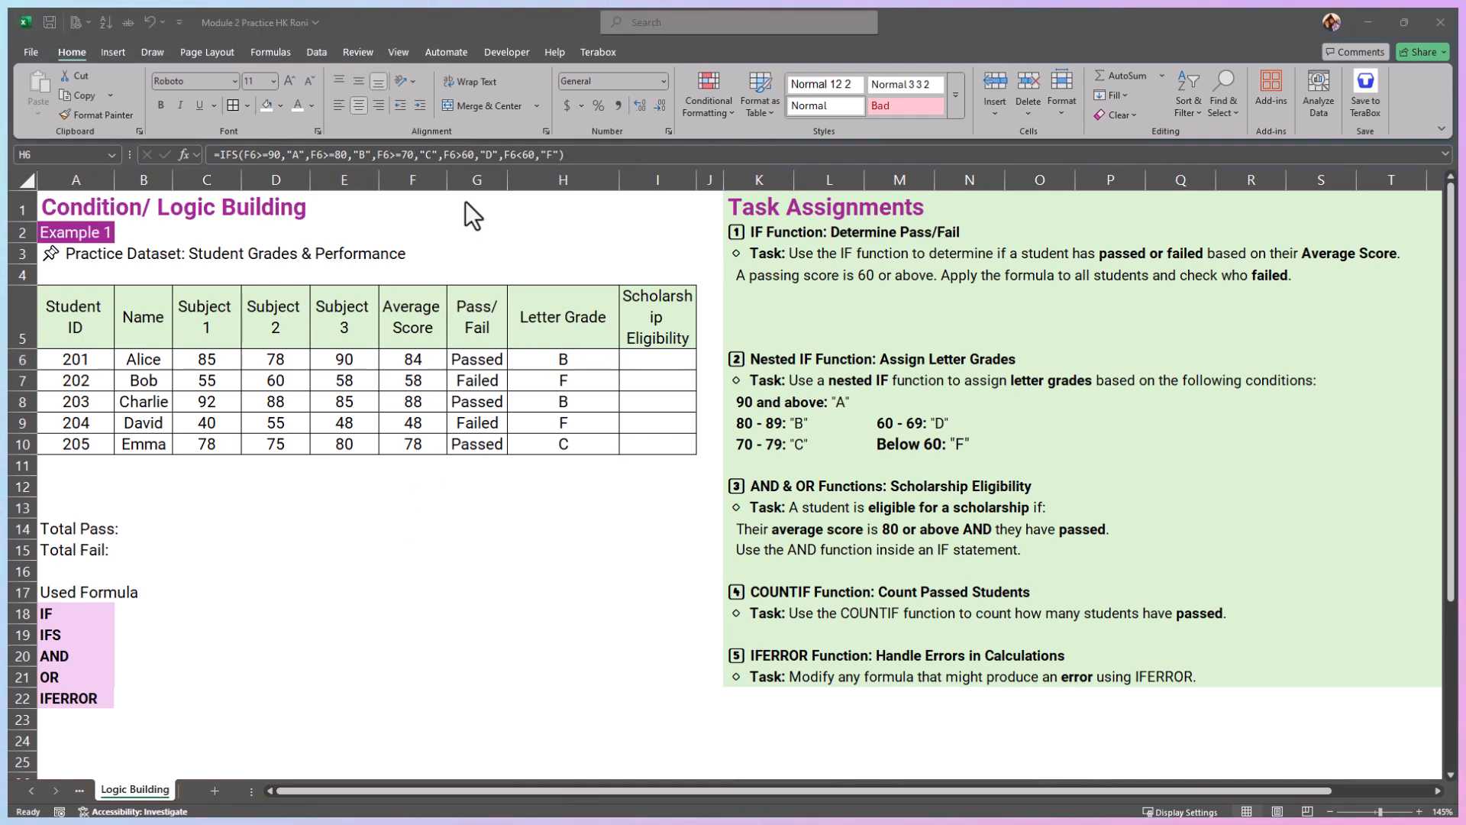
left_click(462, 159)
left_click(462, 157)
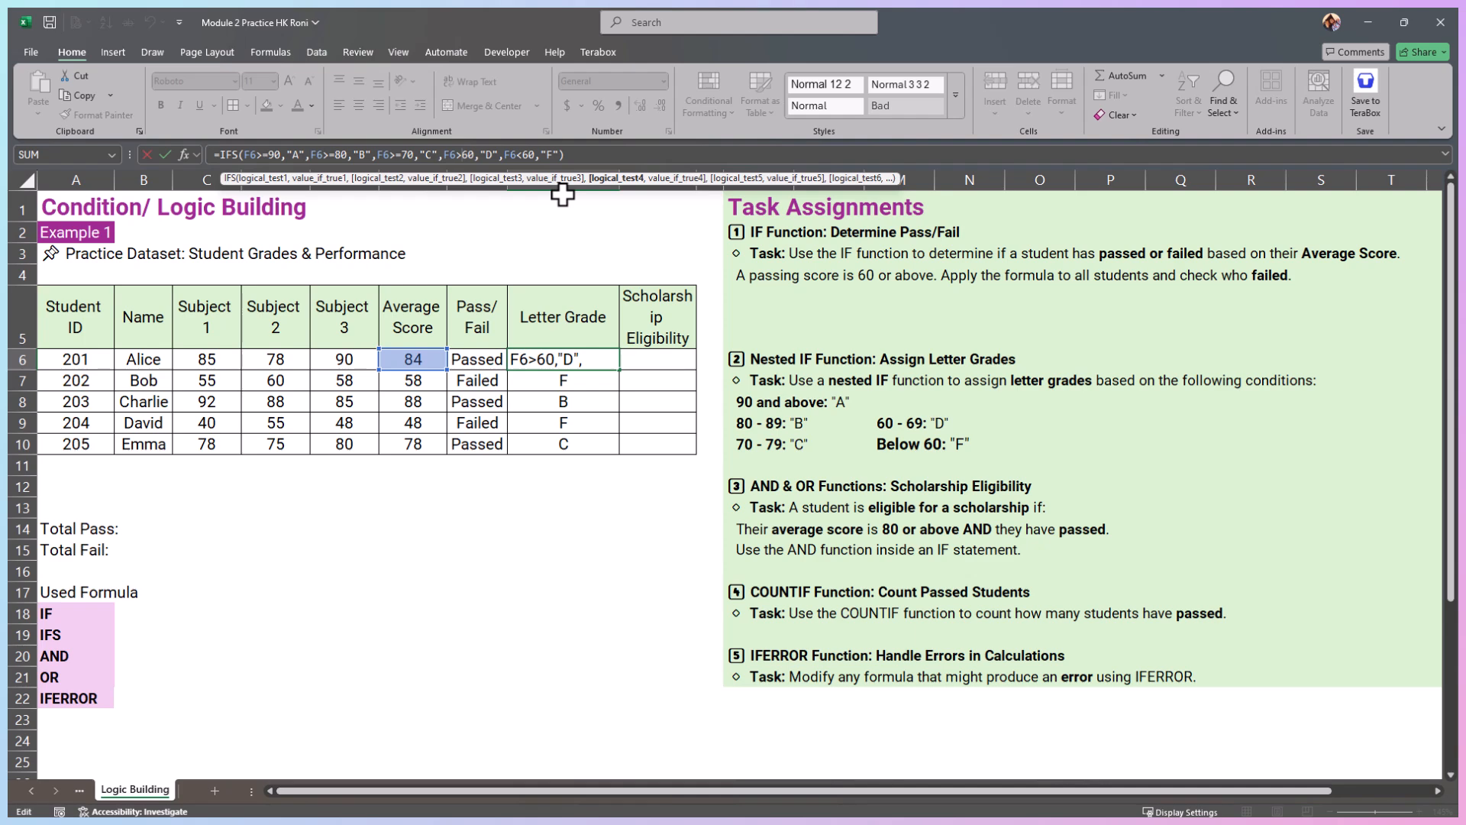
type("=")
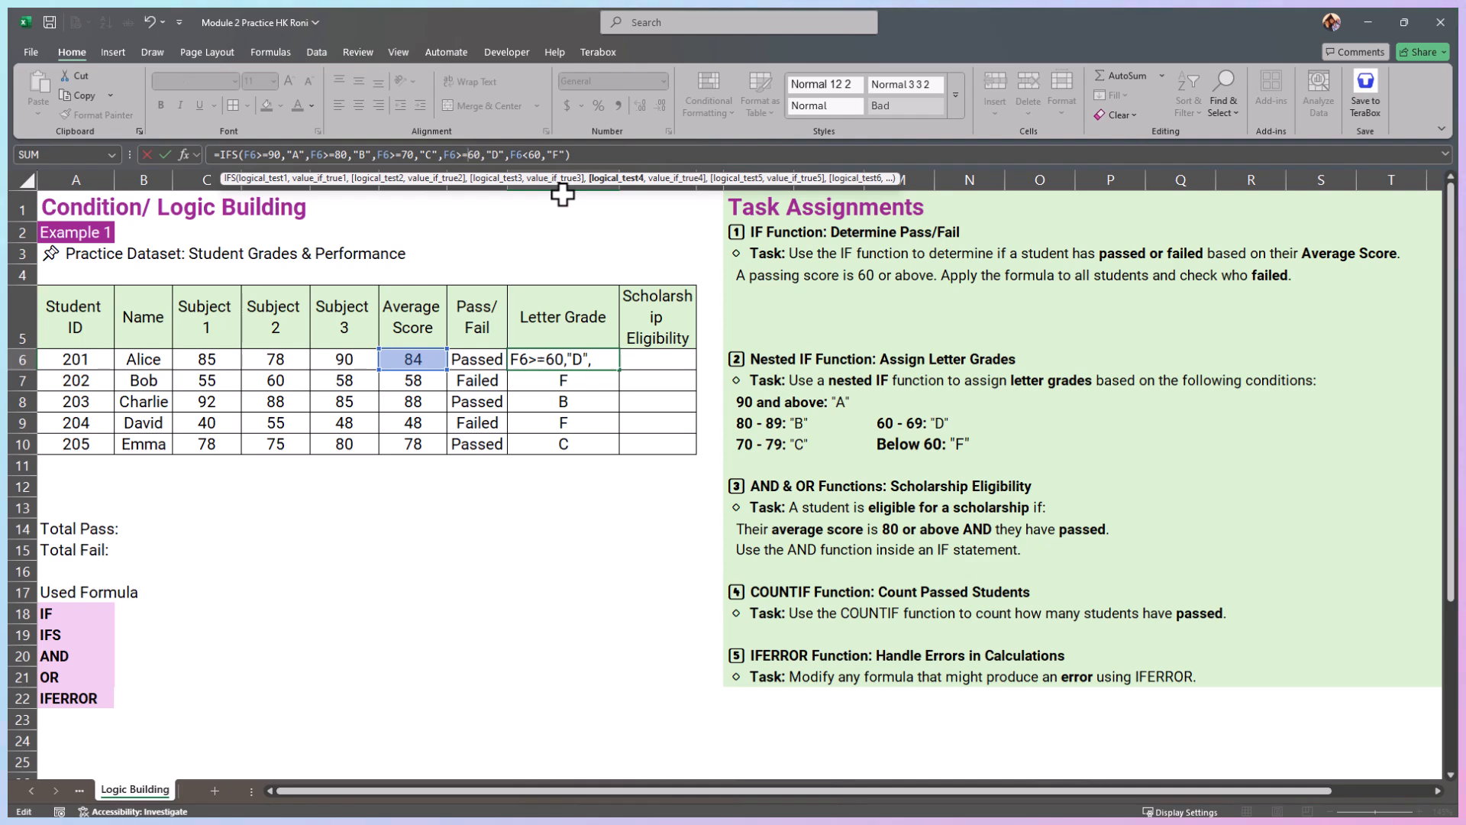
key("Return")
Step: Refill the Letter Grade cells down to H10 with the corrected IFS formula and check the copied cells
left_click(607, 360)
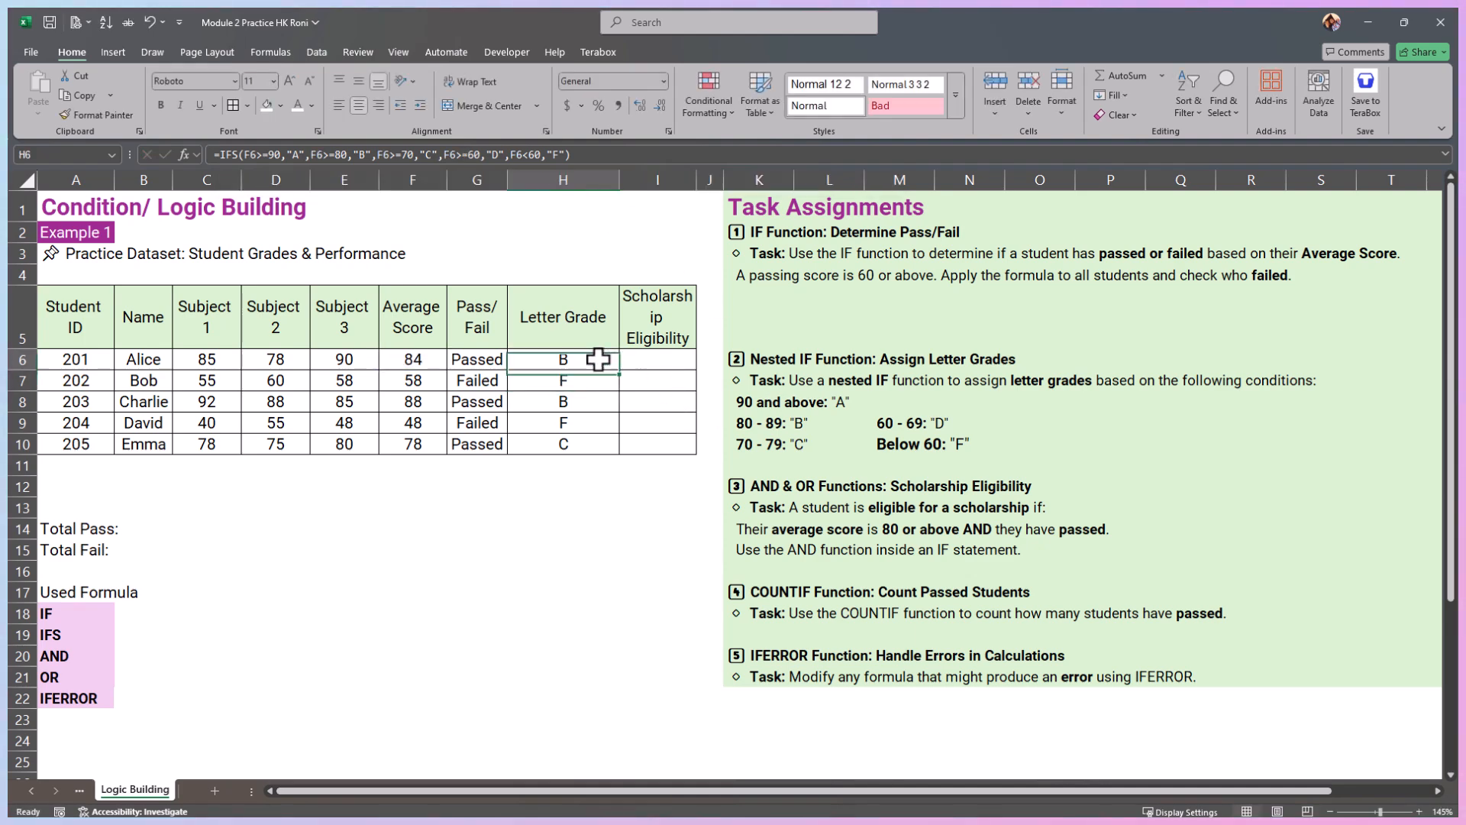
double_click(620, 371)
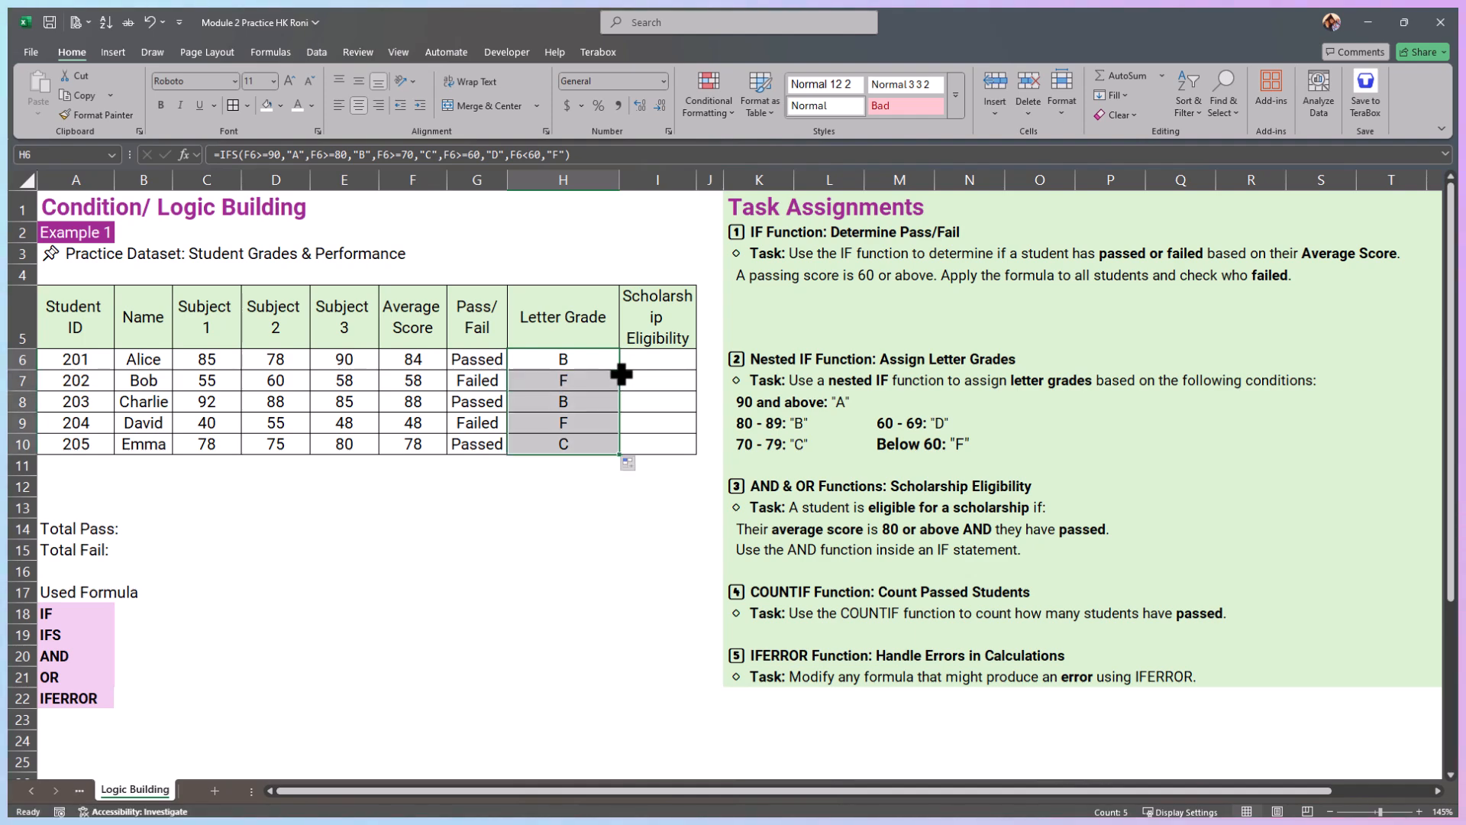
left_click(598, 400)
left_click(590, 427)
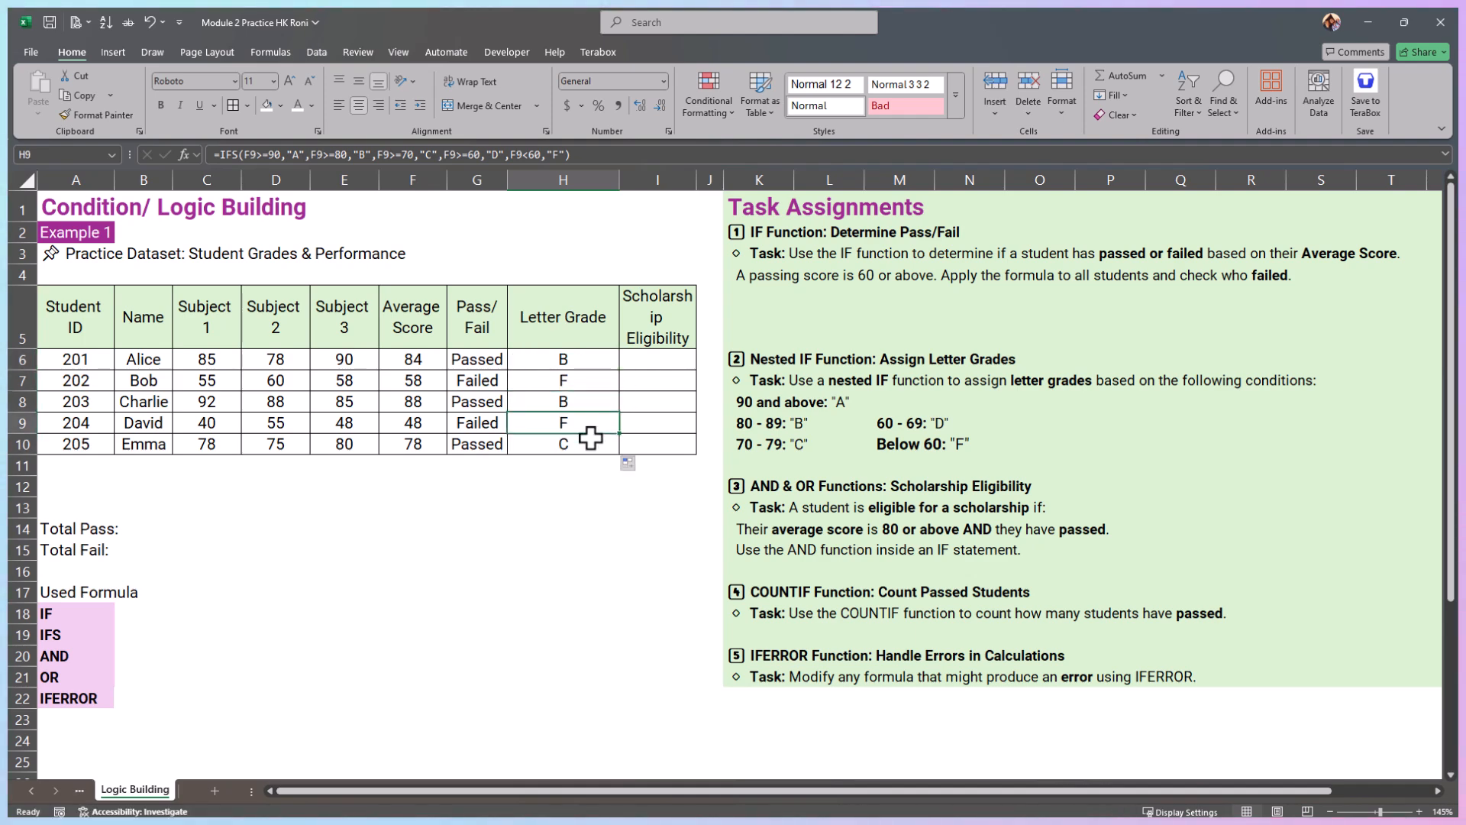
left_click(592, 444)
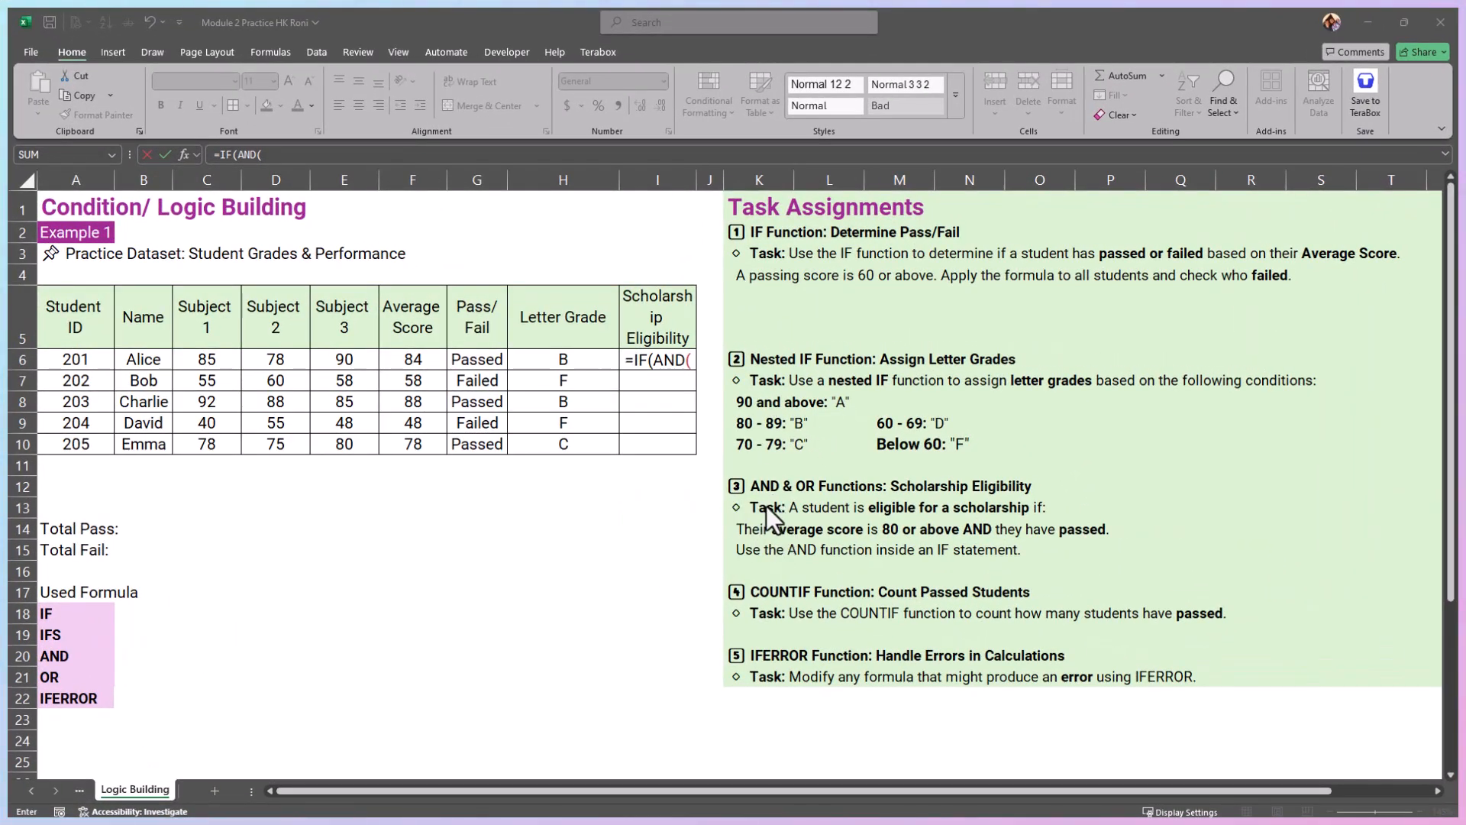
Step: Cancel the unfinished formula in I6 and highlight the scholarship eligibility task text in K13:Q15
left_click_drag(1043, 486, 767, 485)
key("Escape")
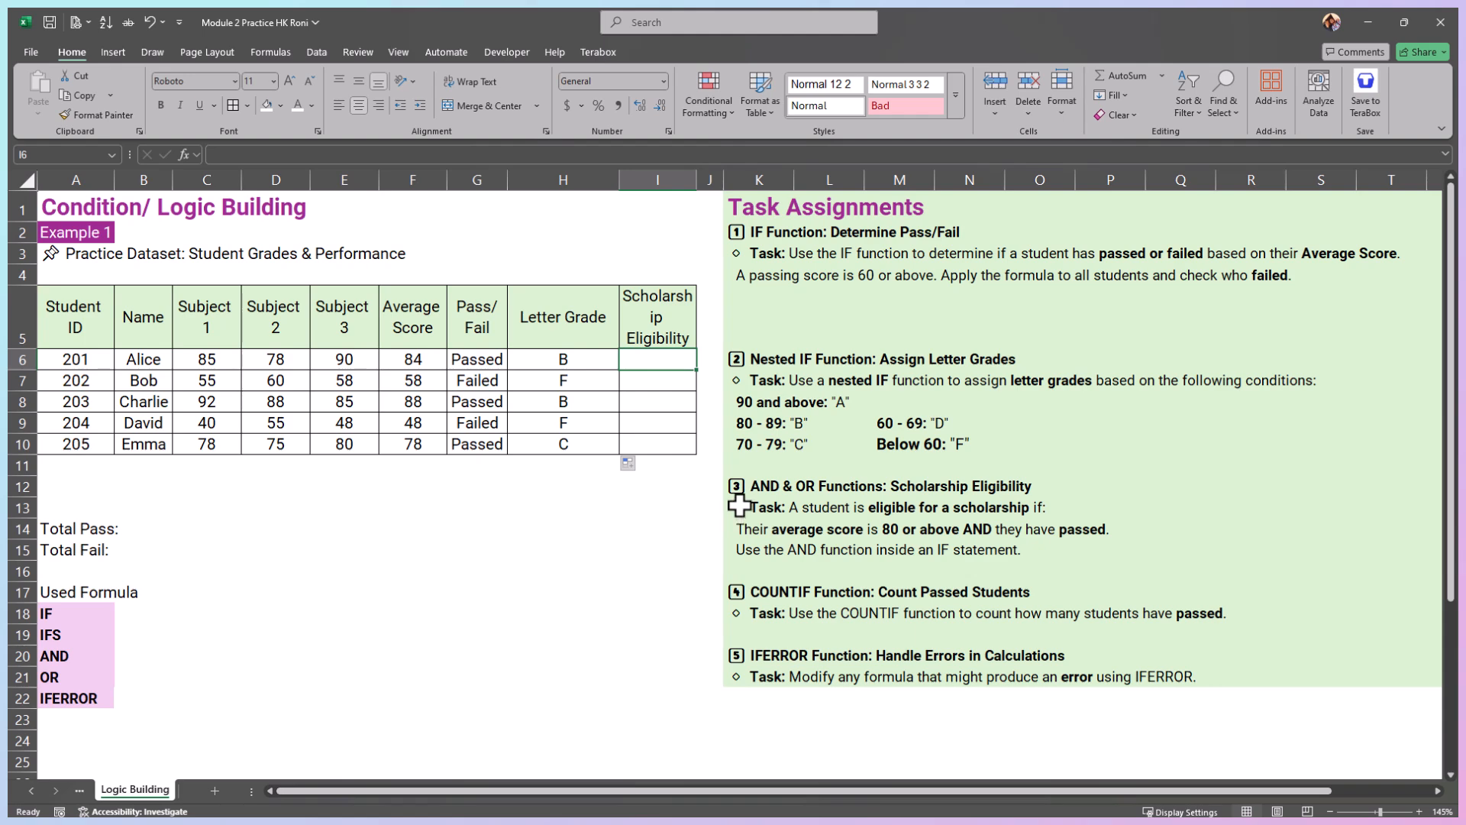
left_click_drag(738, 507, 1173, 551)
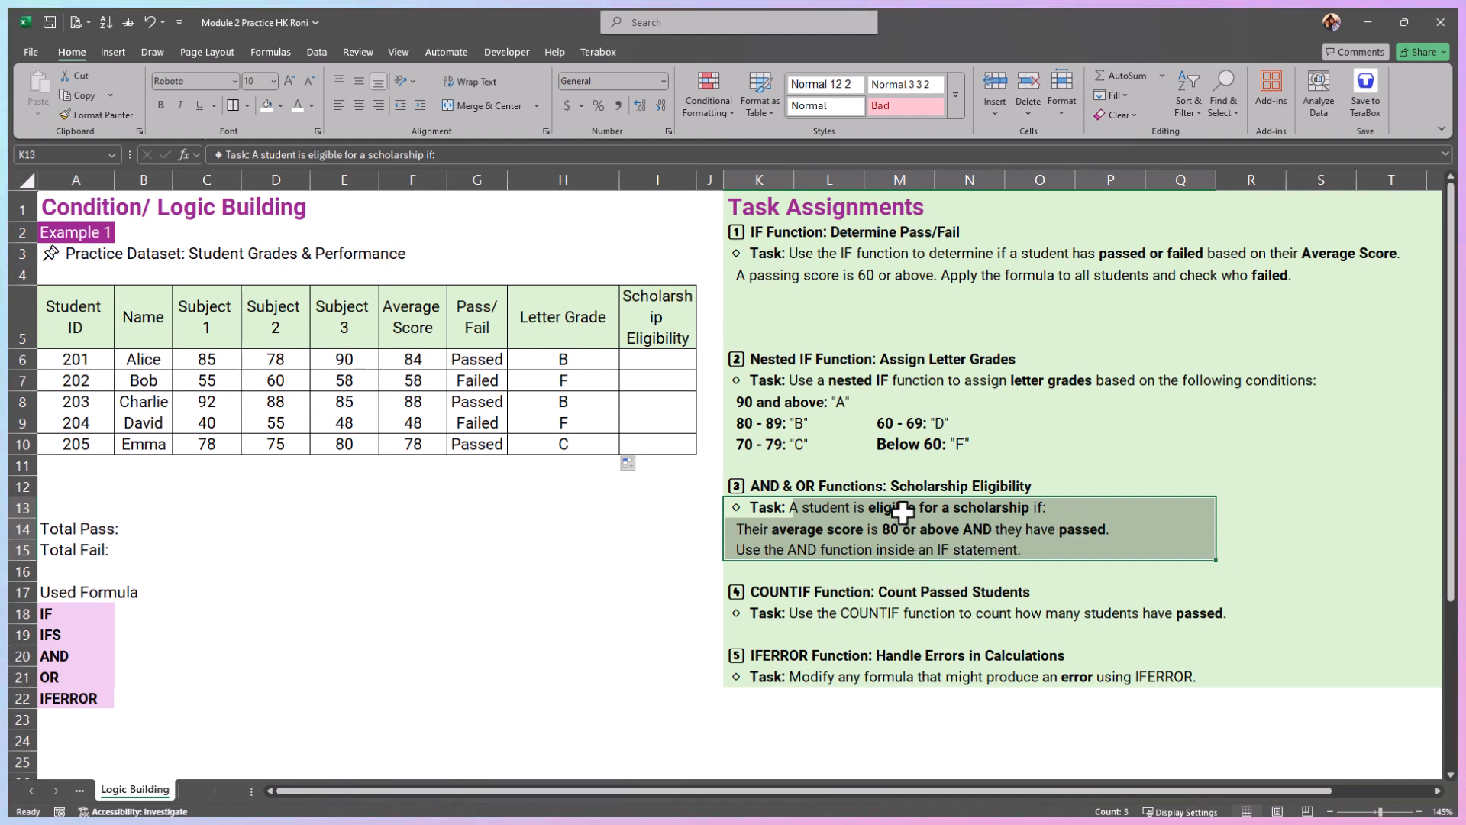
Step: Start an IF formula in the first Scholarship Eligibility cell, I6, with an AND function as its logical test
left_click(655, 359)
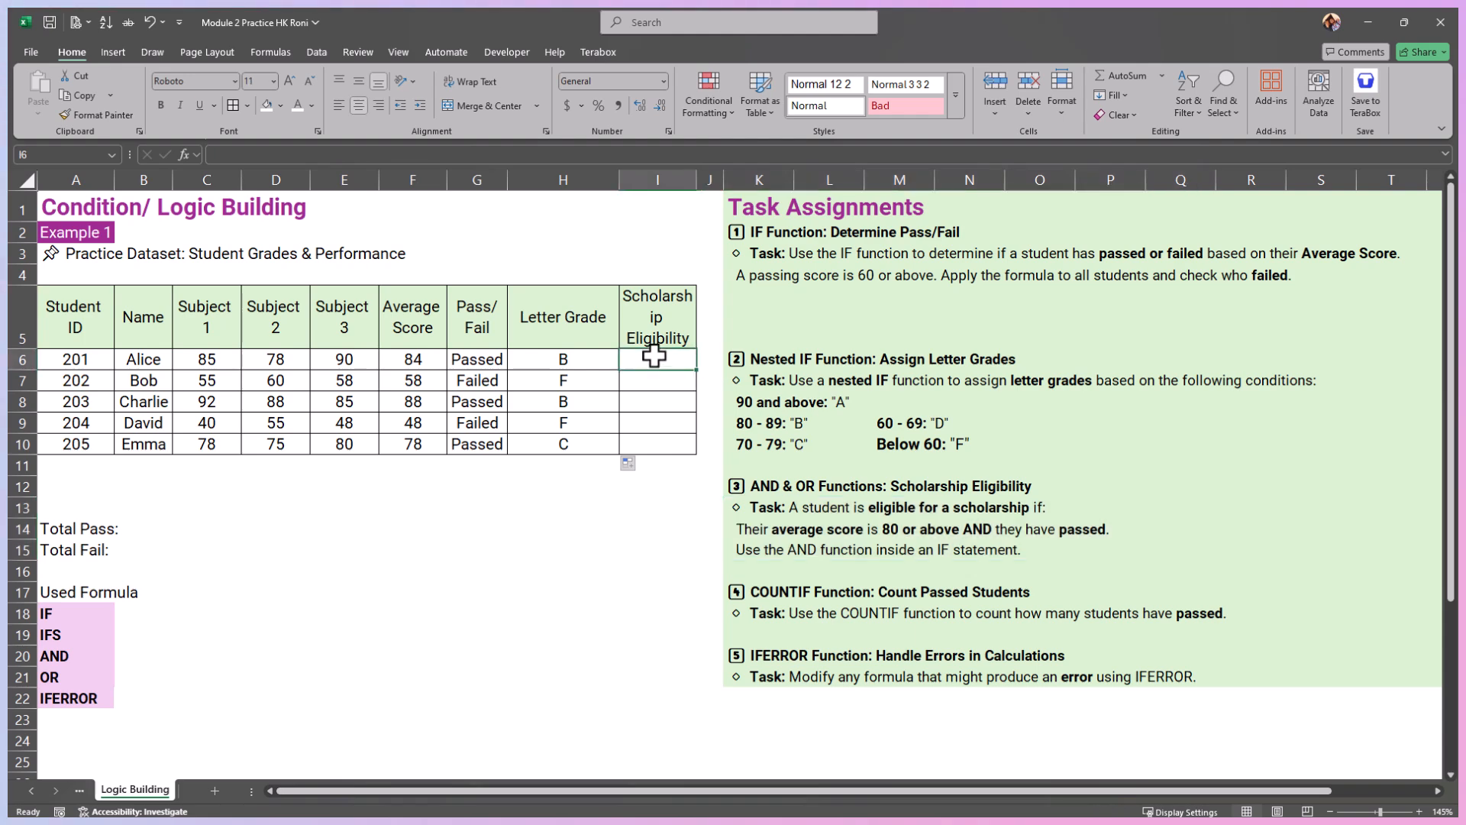
type("=")
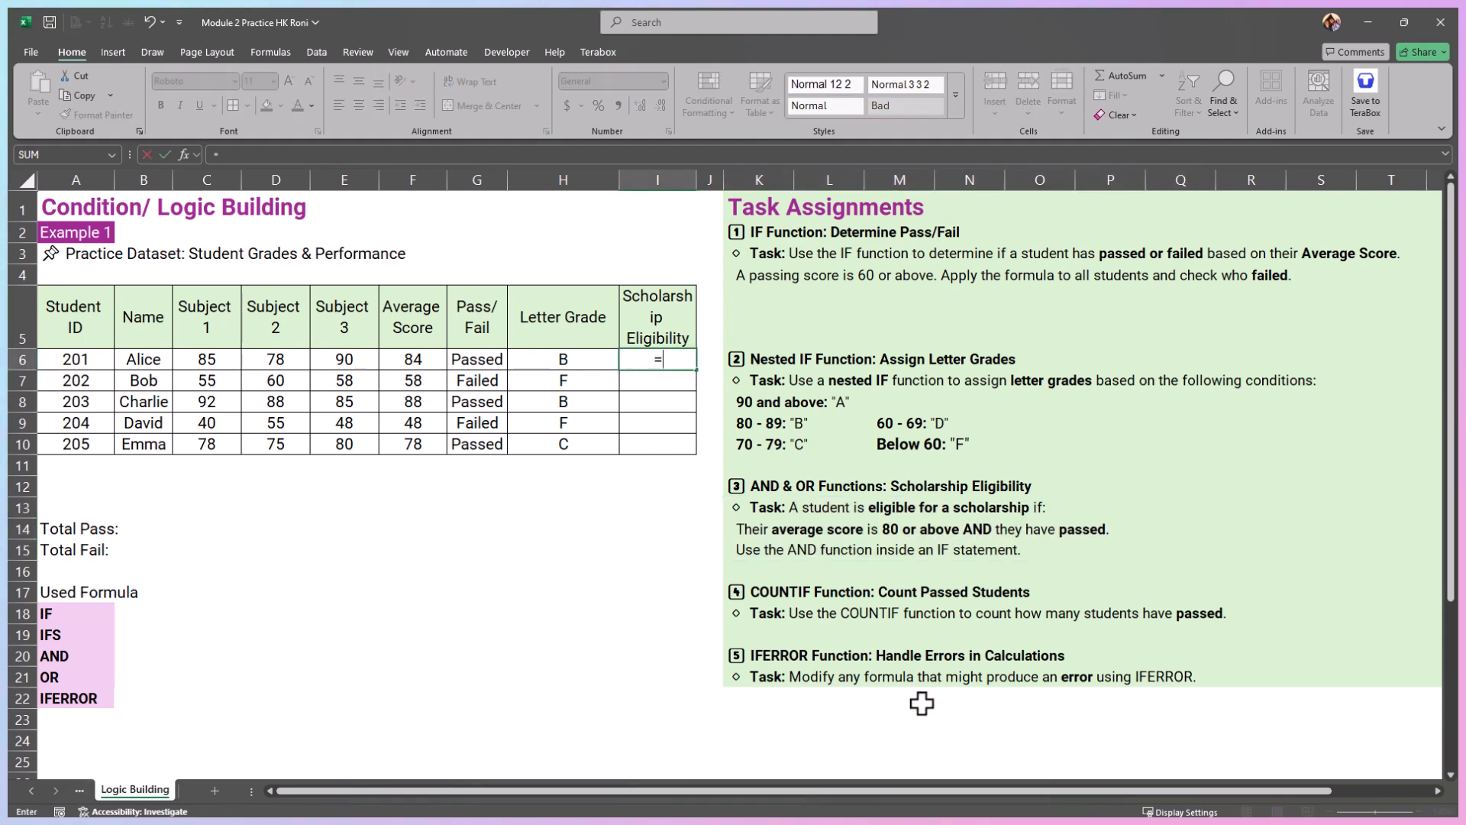
type("IF")
type("(")
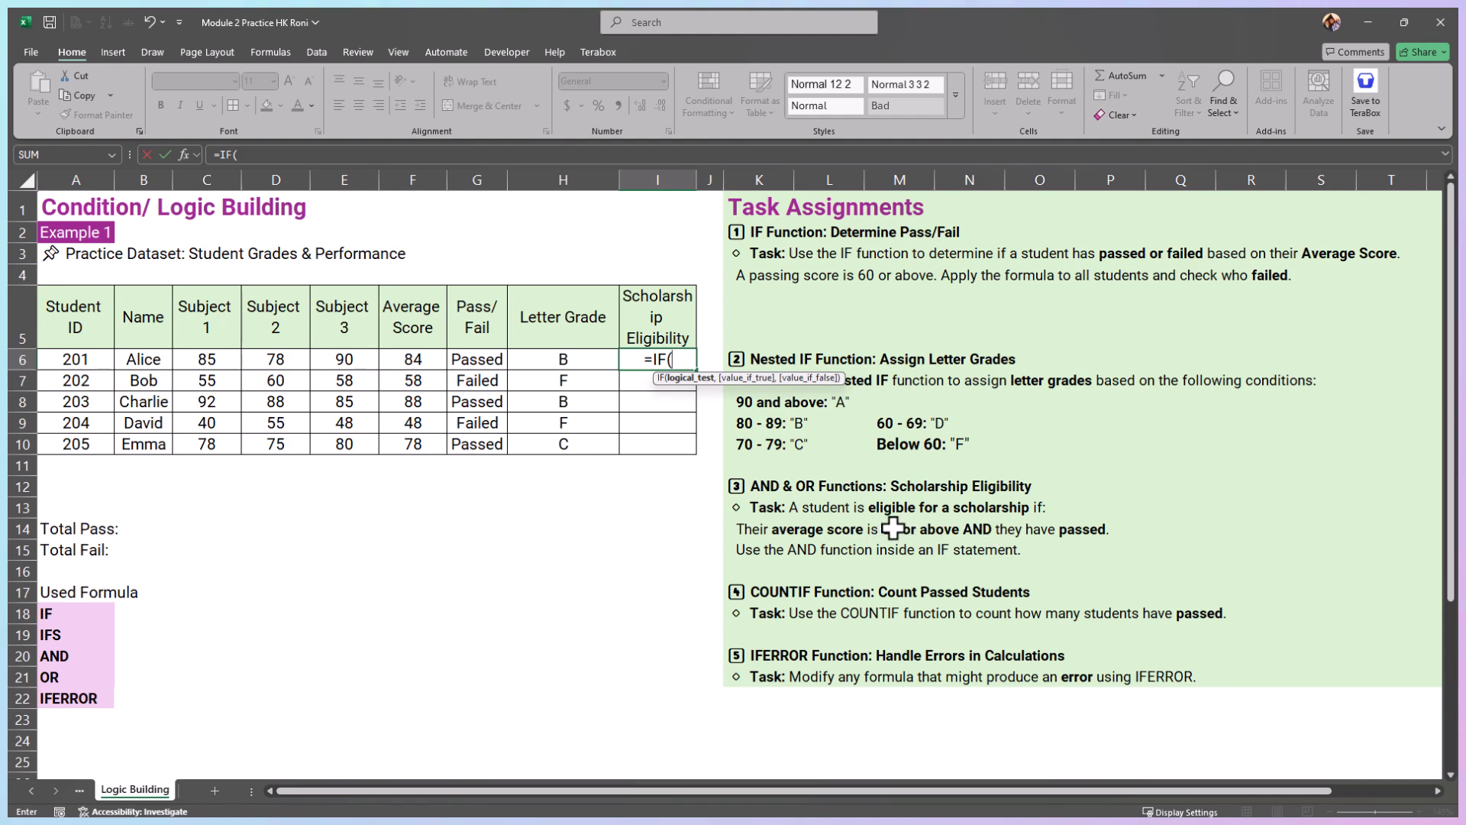
type("AN")
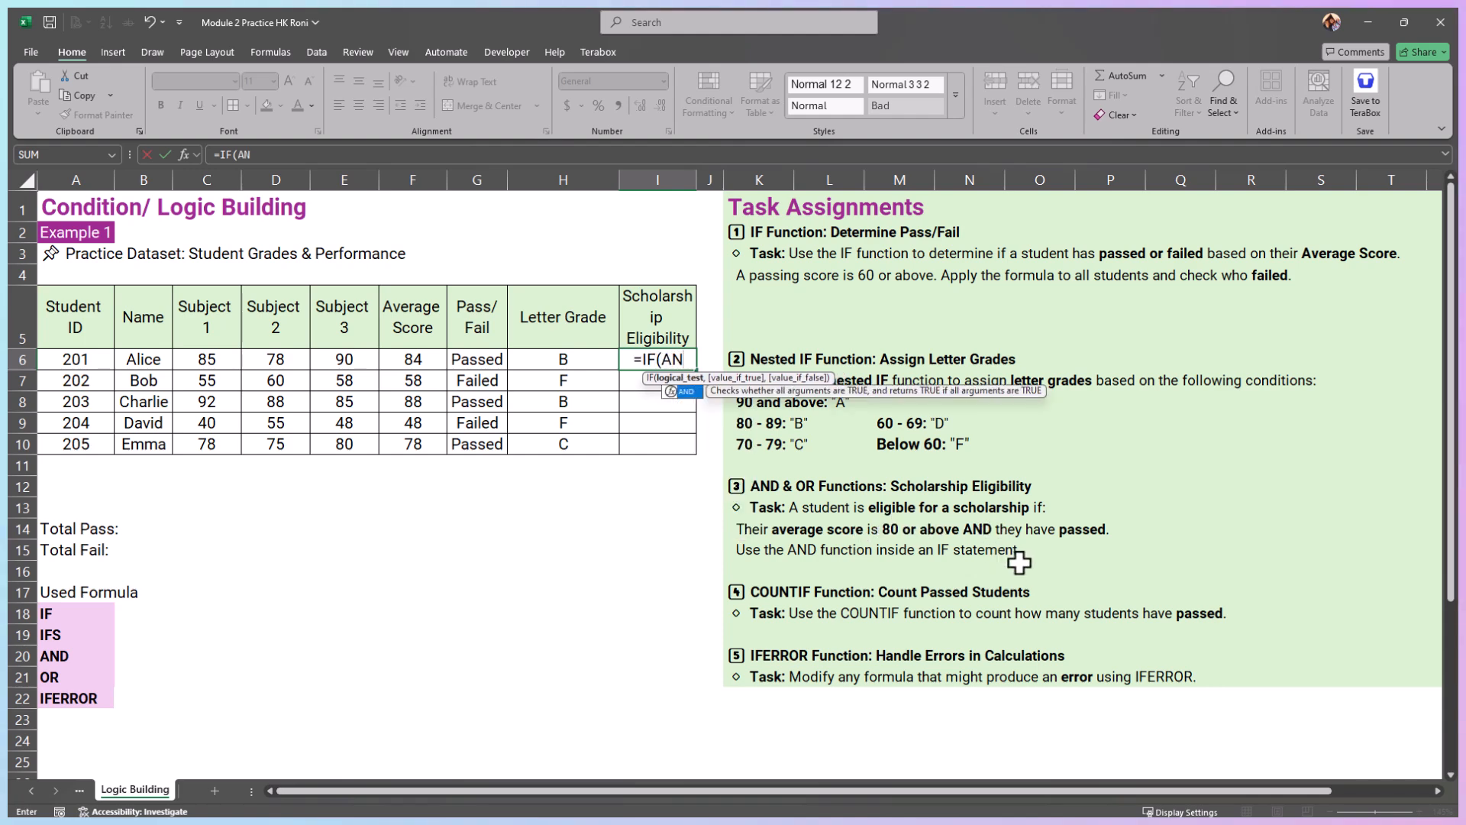
type("D")
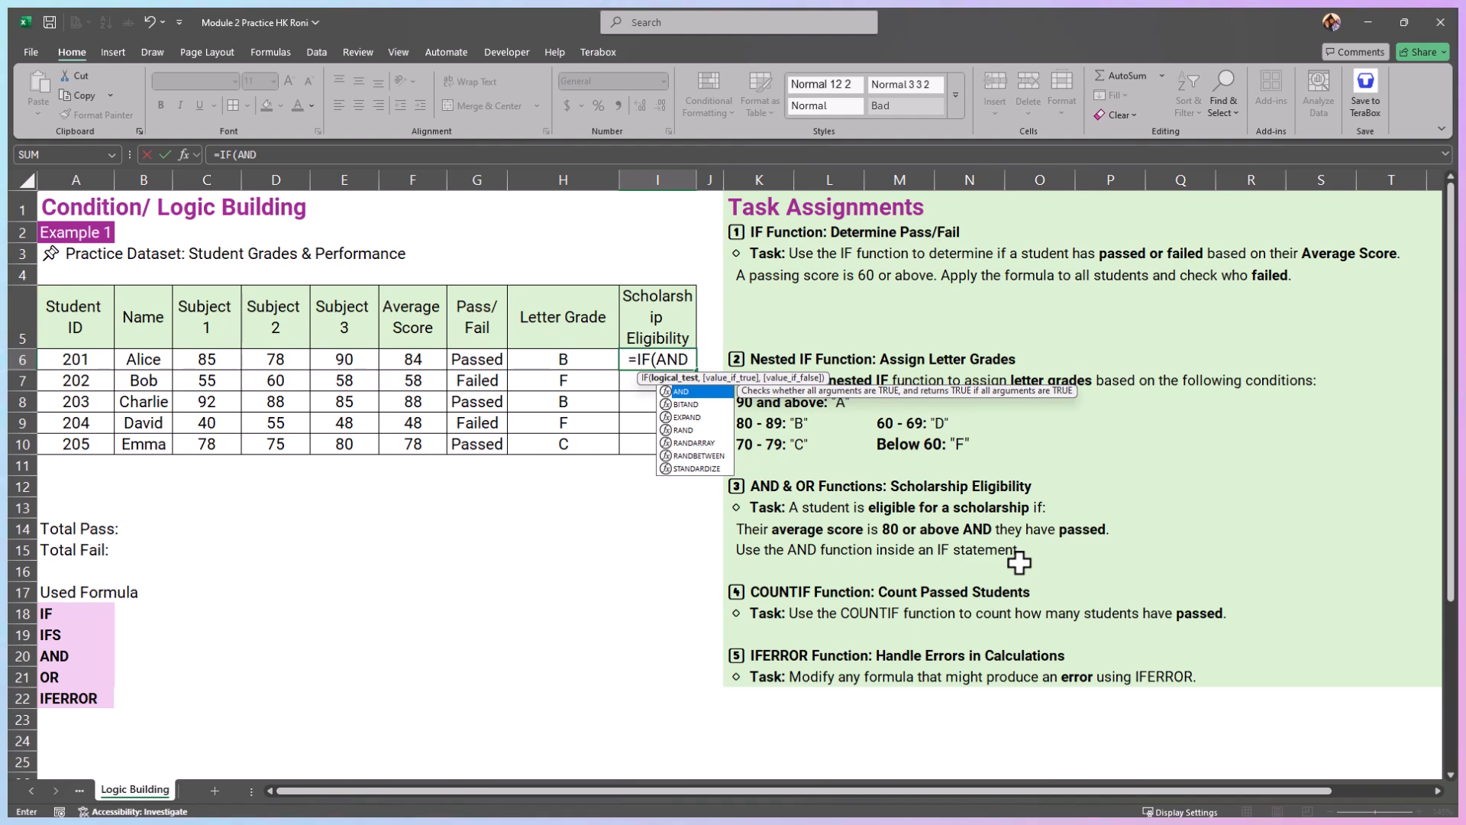
type("(")
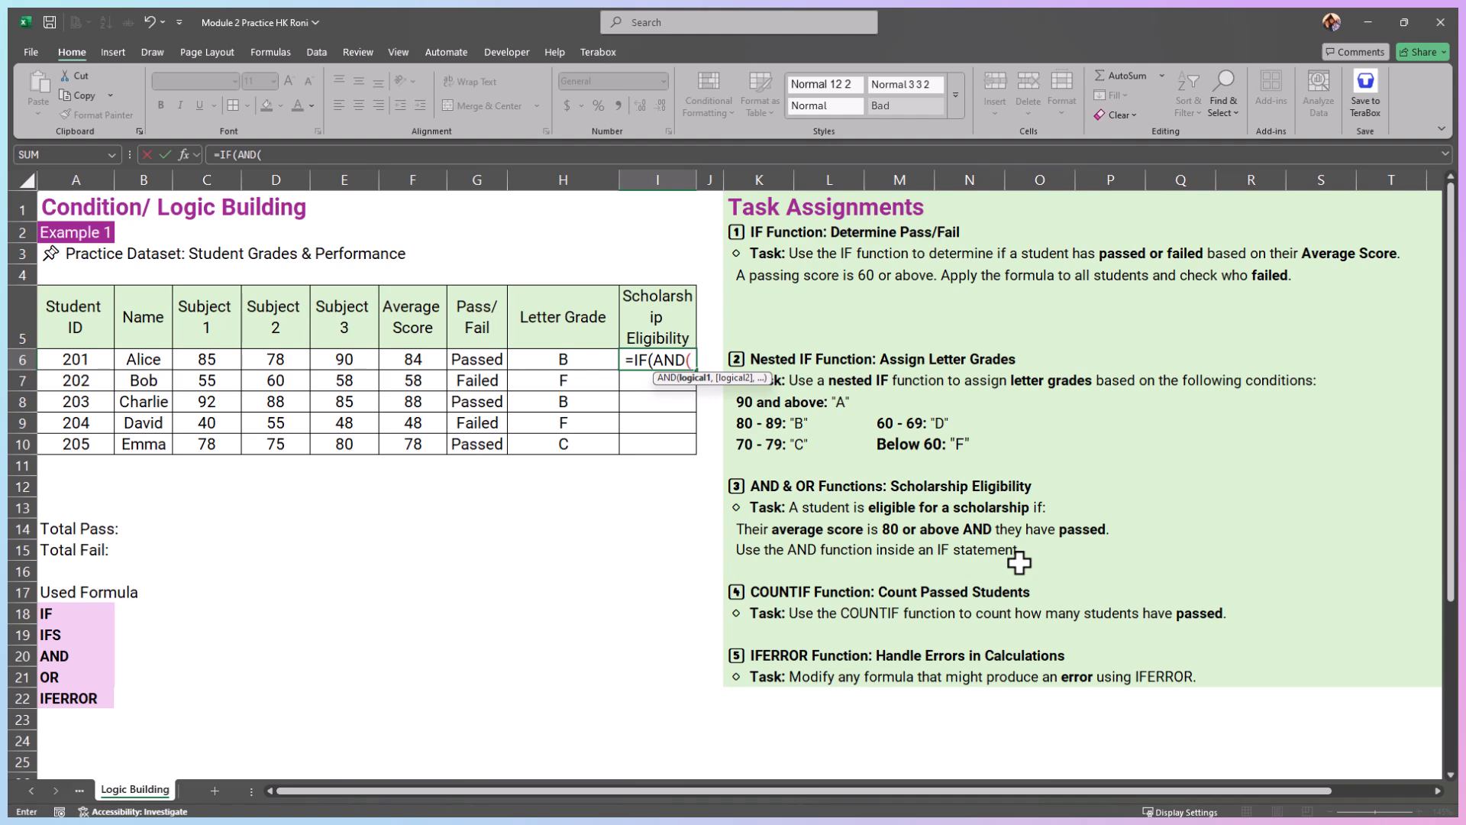
Step: Set the AND conditions in the I6 formula to F6>=80 and G6="Passed", and close the AND function
left_click(402, 350)
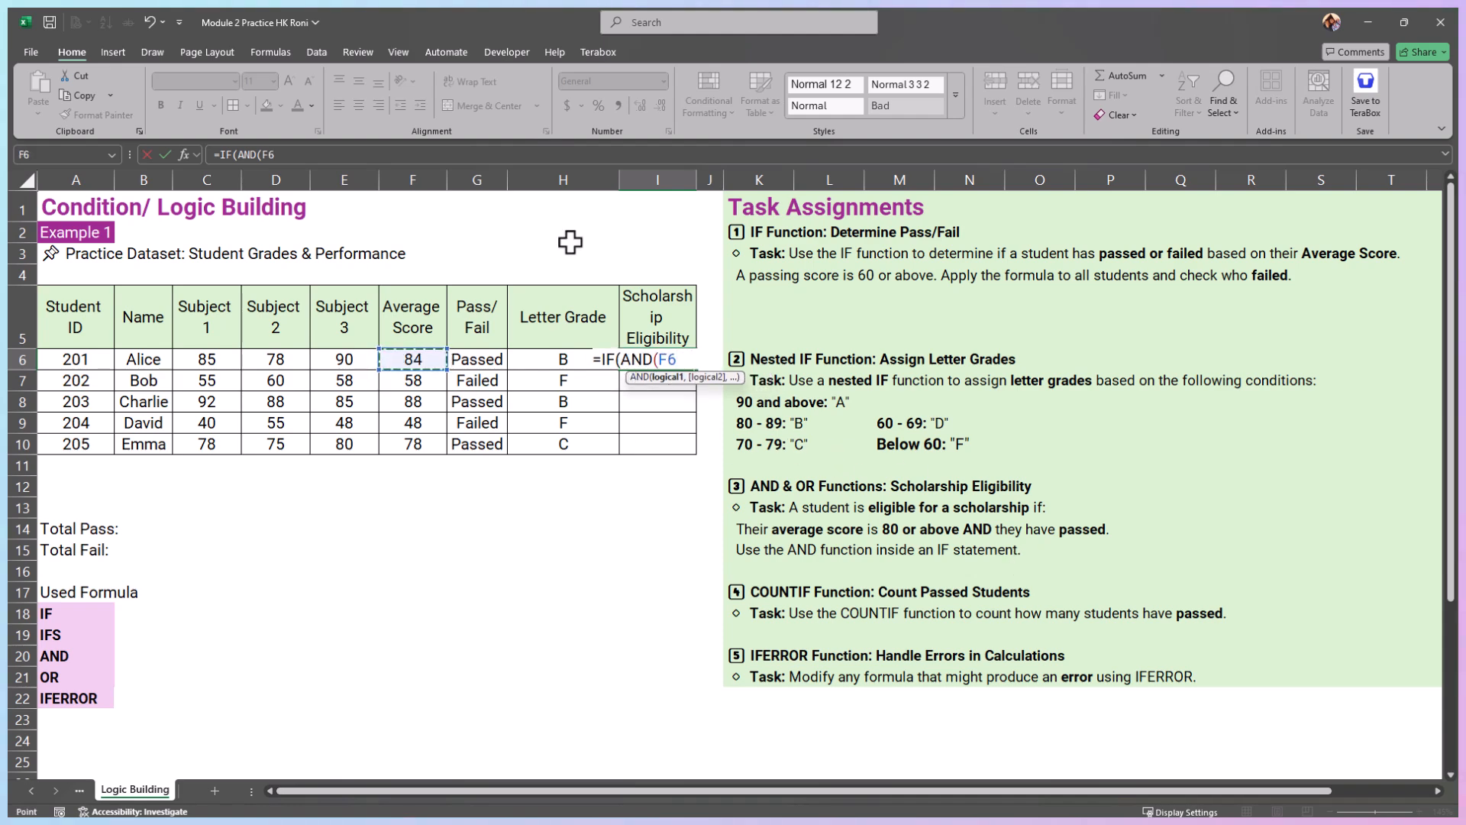
type(">")
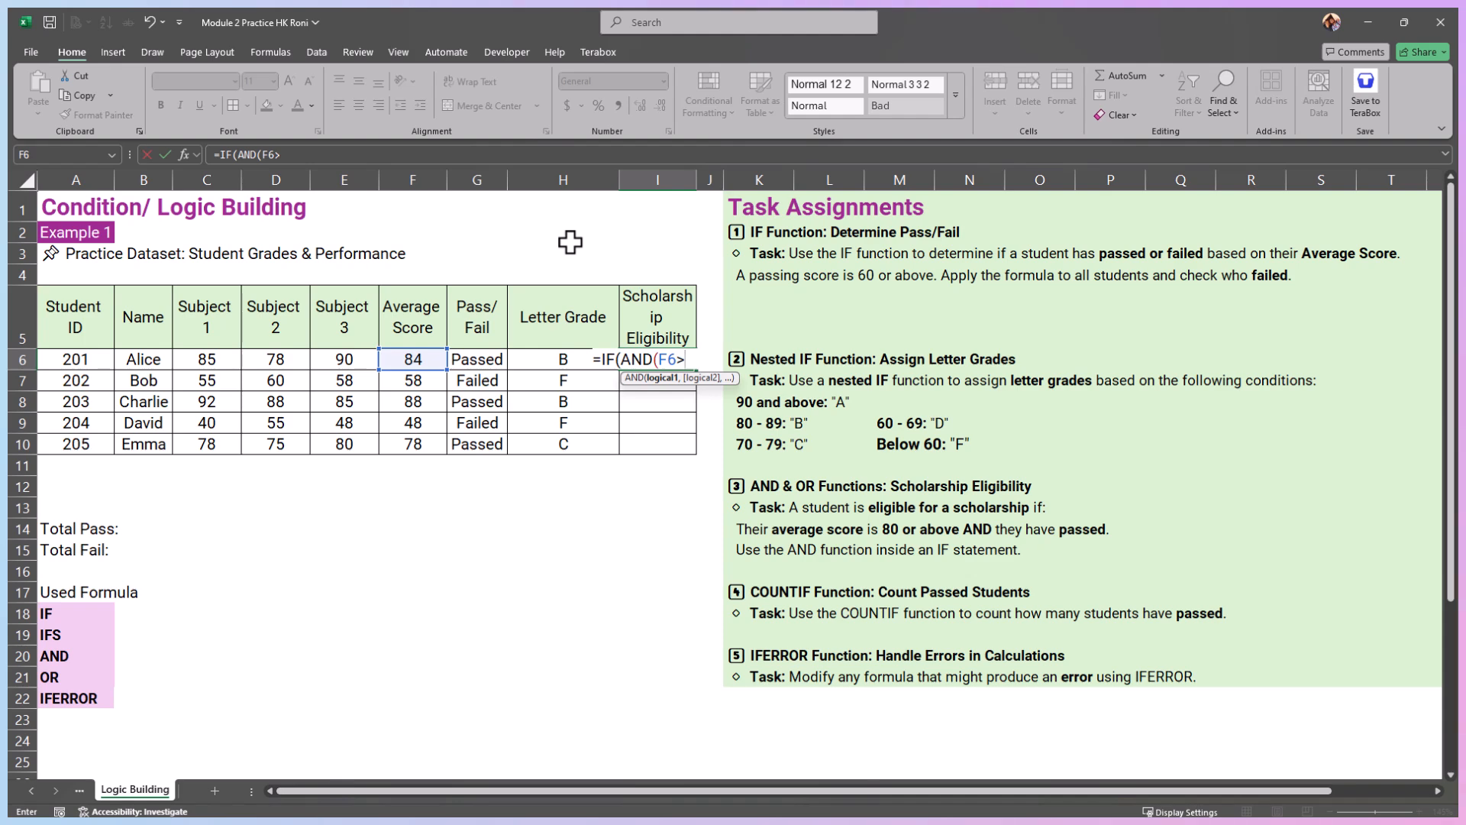
type("=80")
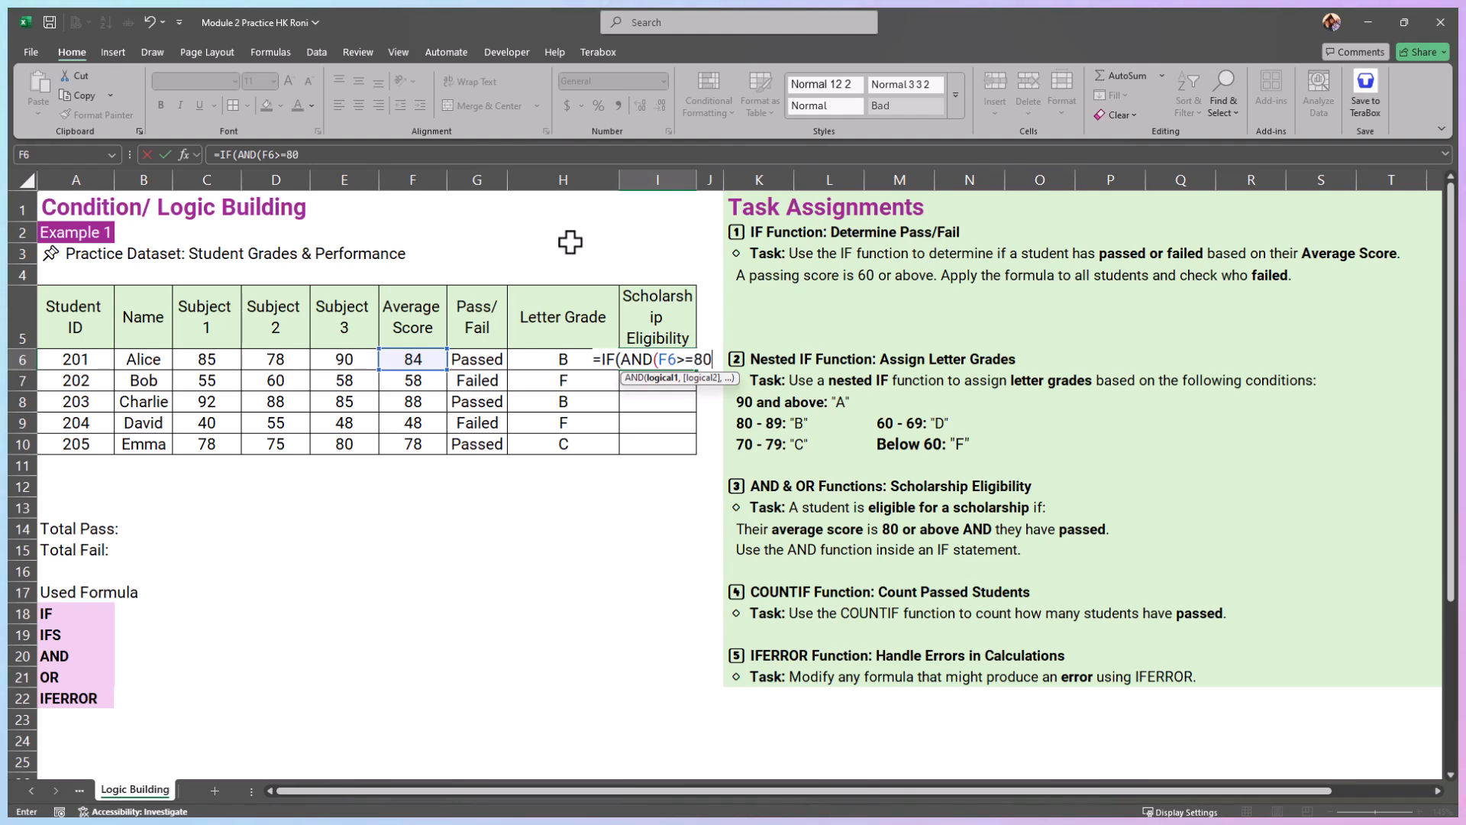
type(",")
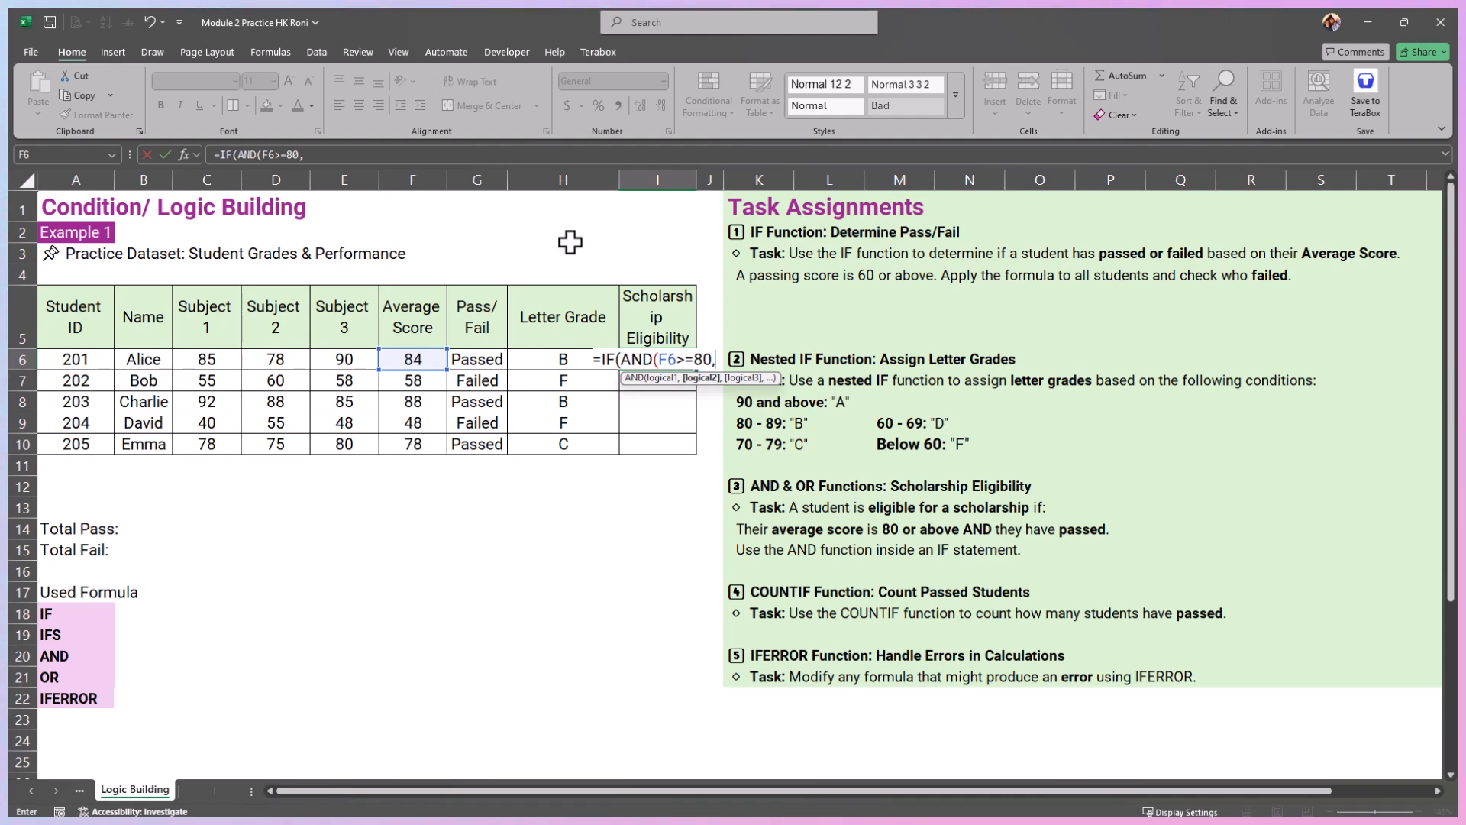
left_click(479, 358)
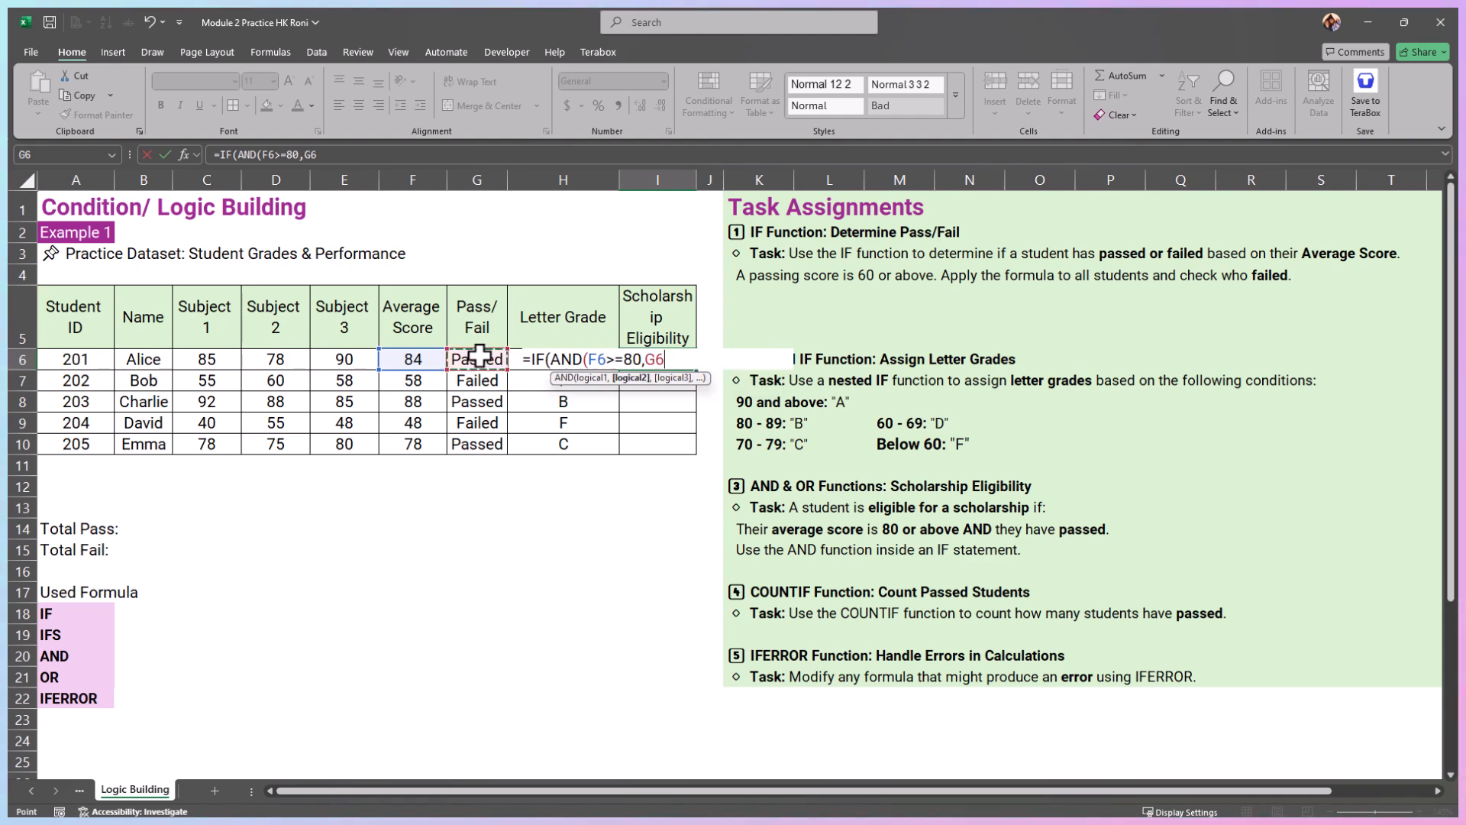
type("=\"Passed\")")
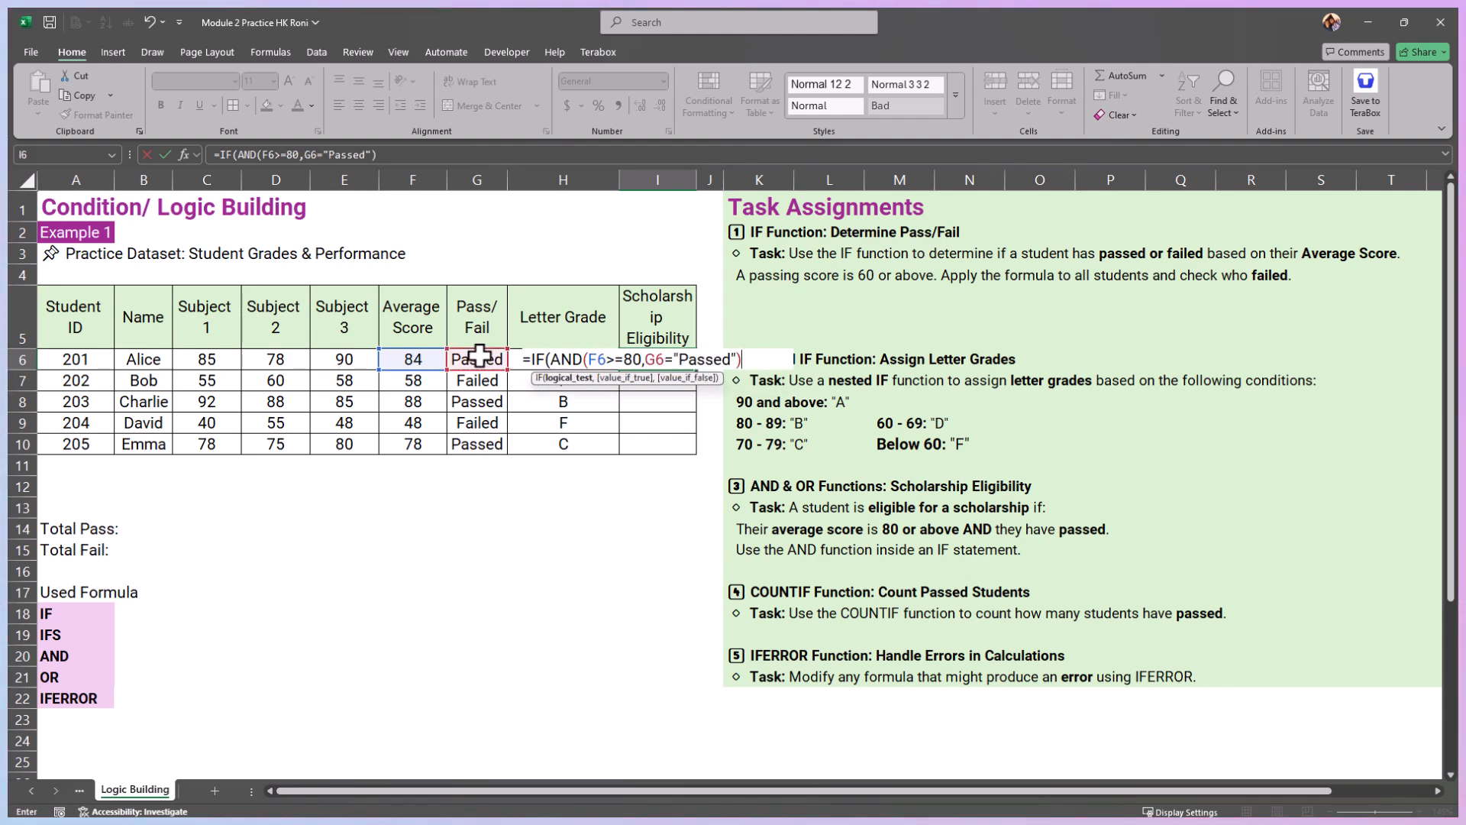
type(",")
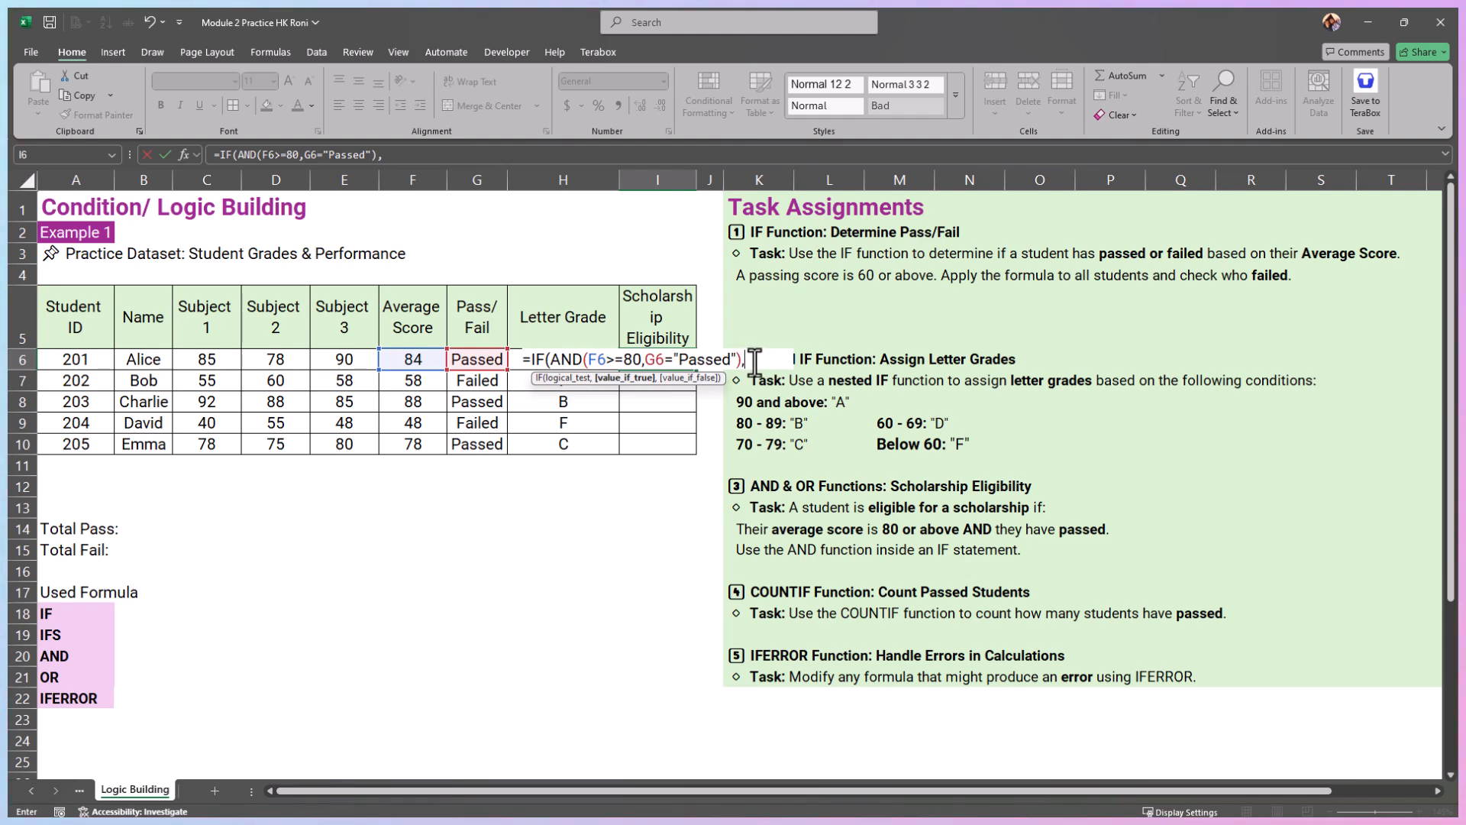
Step: Complete the I6 formula to return "Eligible" when the AND test is met and "Not Eligible" otherwise
type("\"Eli")
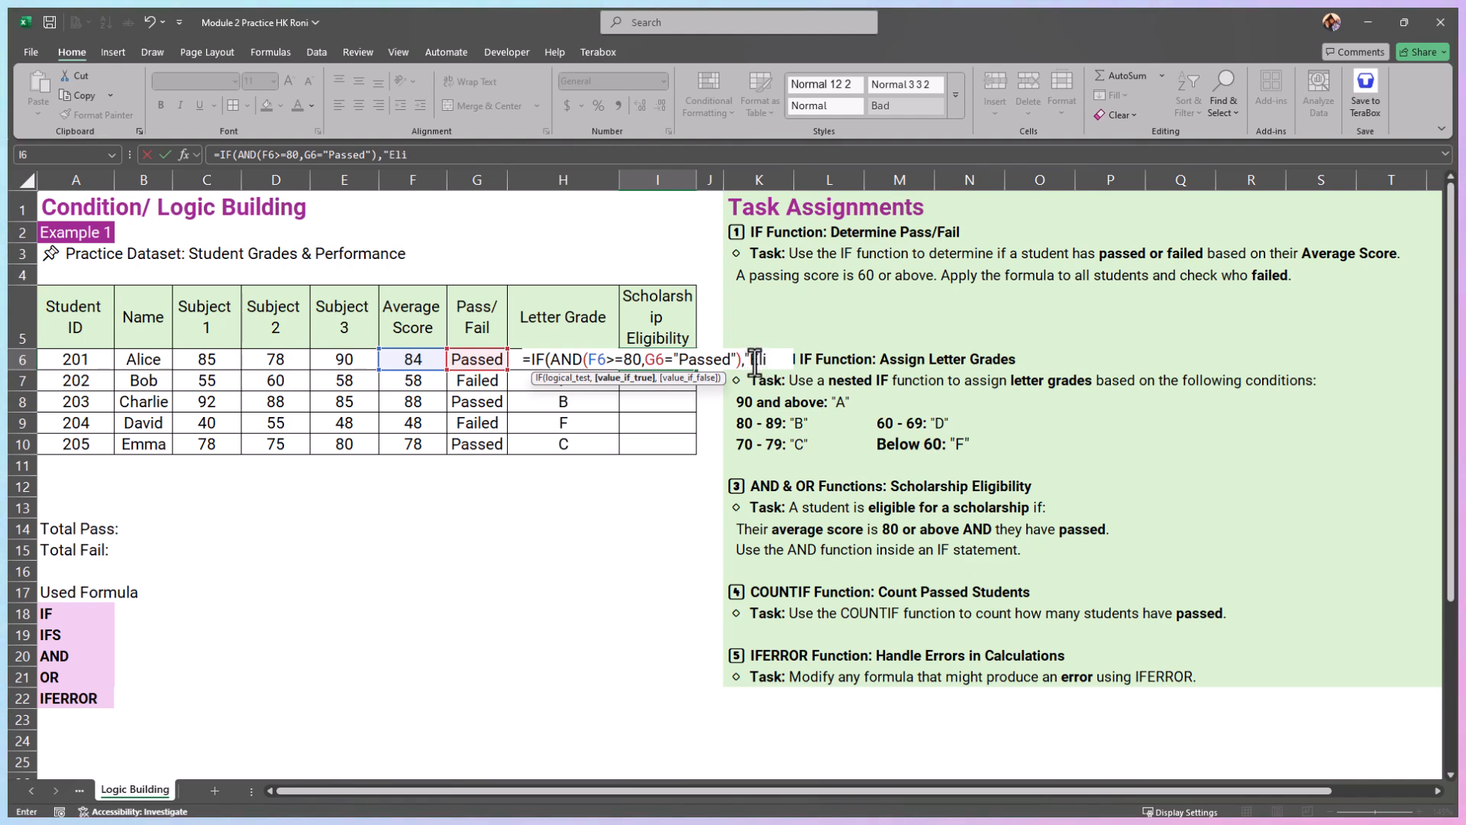
type("gible")
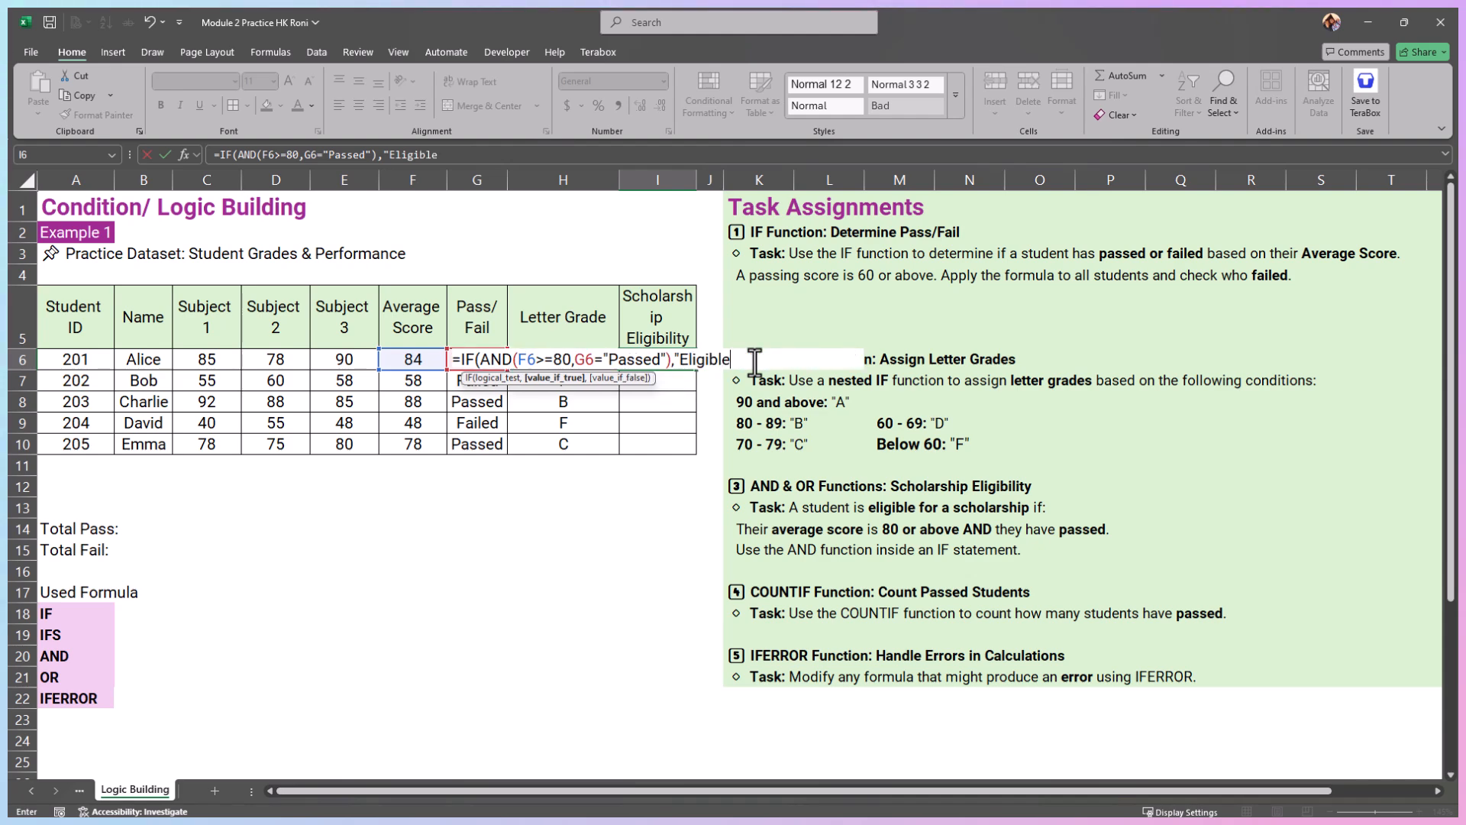
type("\",\"Not Eligible\")")
key("Return")
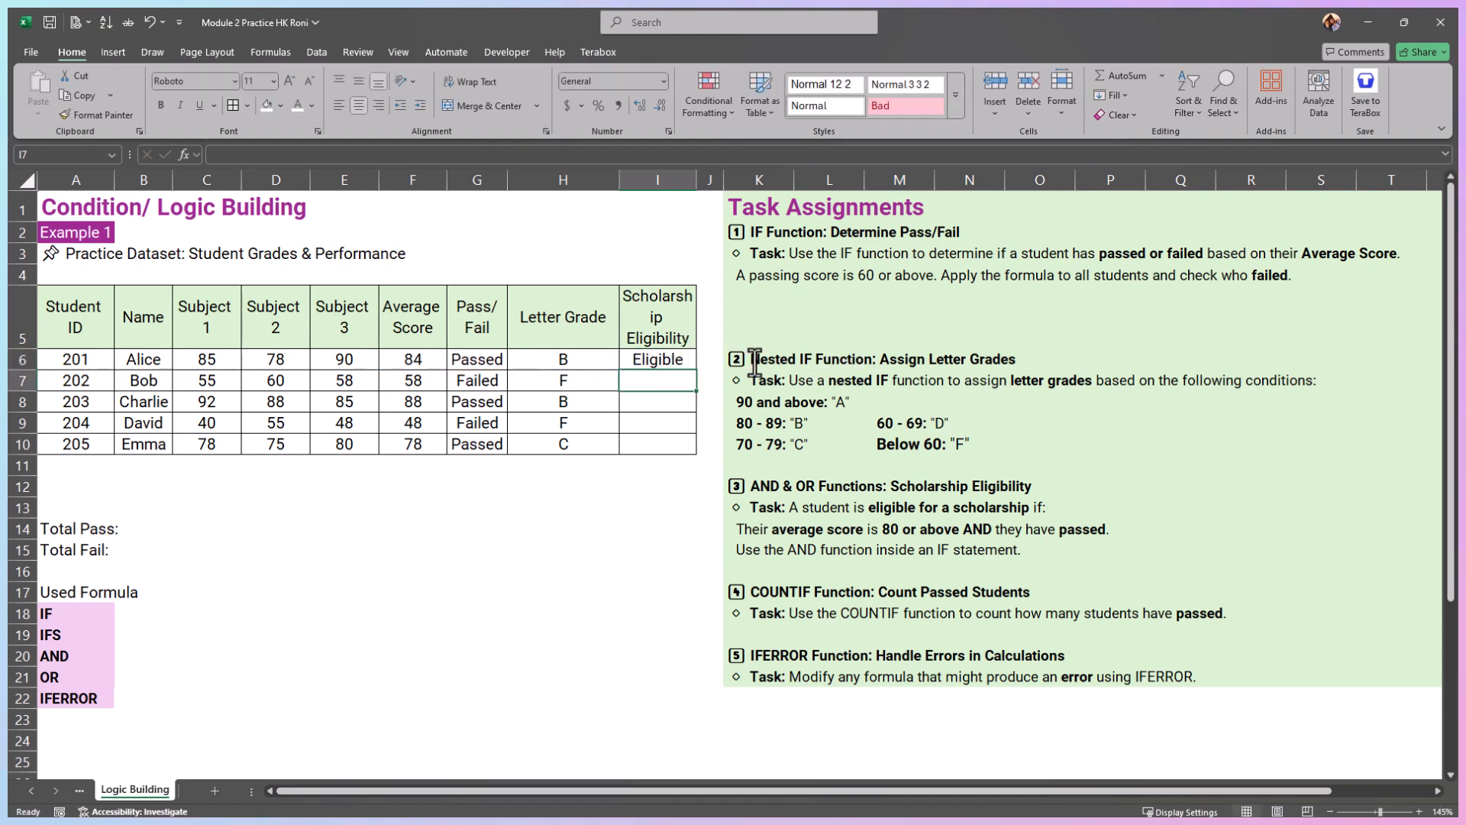
Step: Fill the Scholarship Eligibility formula from I6 down to I10 and widen column I to fit the text
left_click(681, 364)
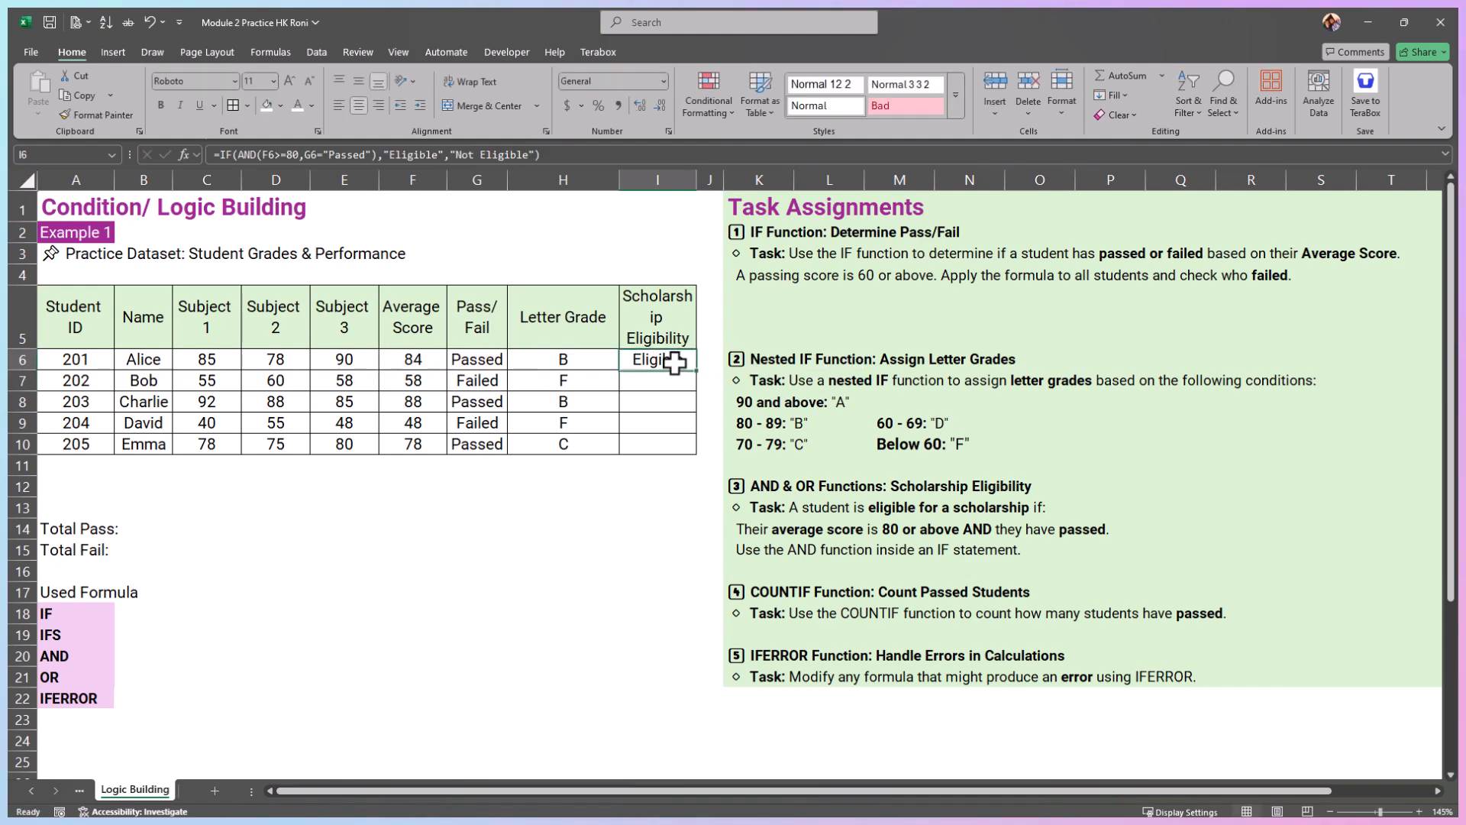
left_click_drag(696, 370, 699, 460)
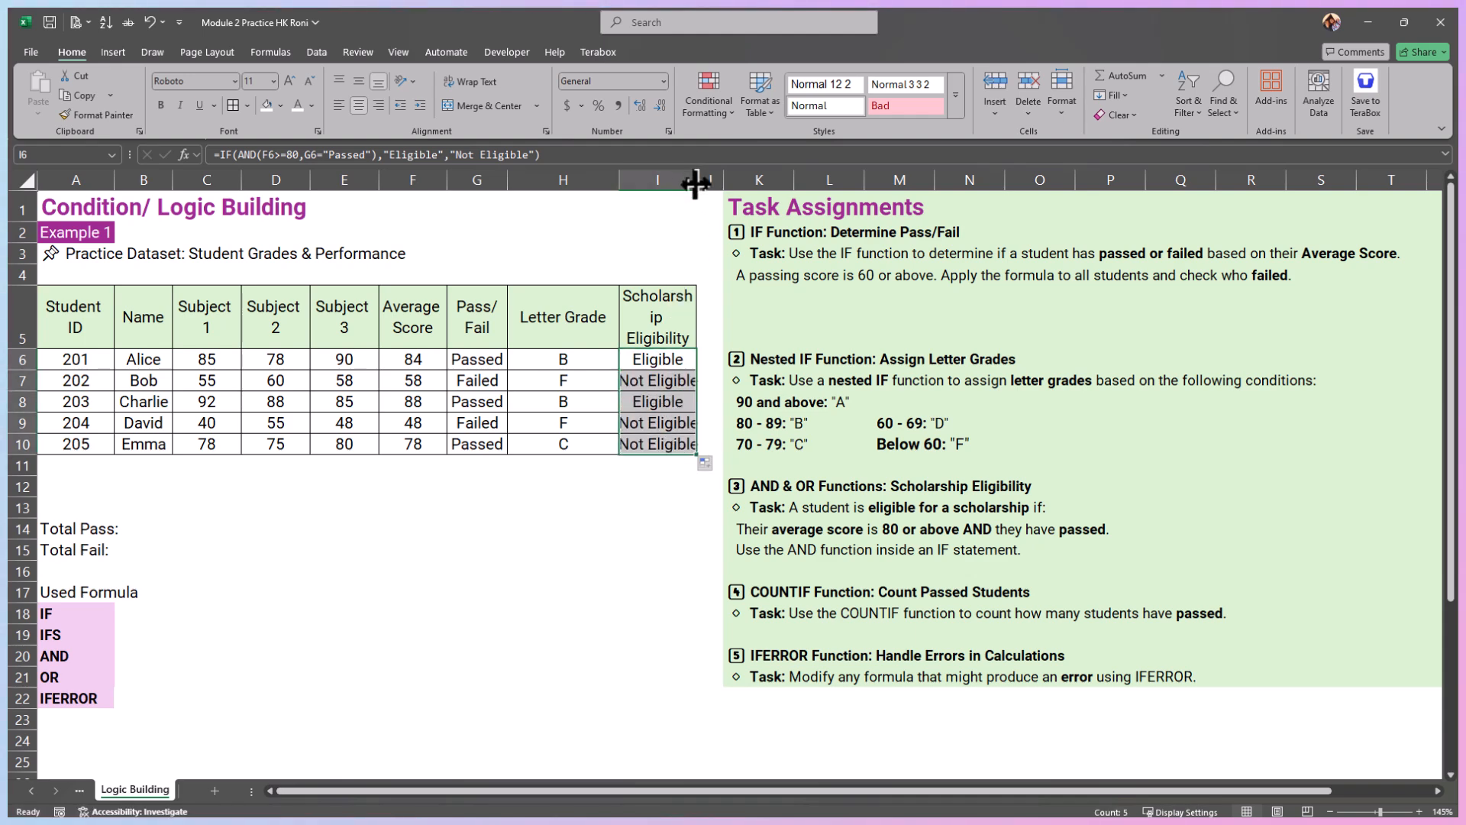
left_click_drag(696, 184, 705, 184)
Step: Examine row 7's scholarship eligibility formula along with its average score and pass/fail cells
left_click(661, 381)
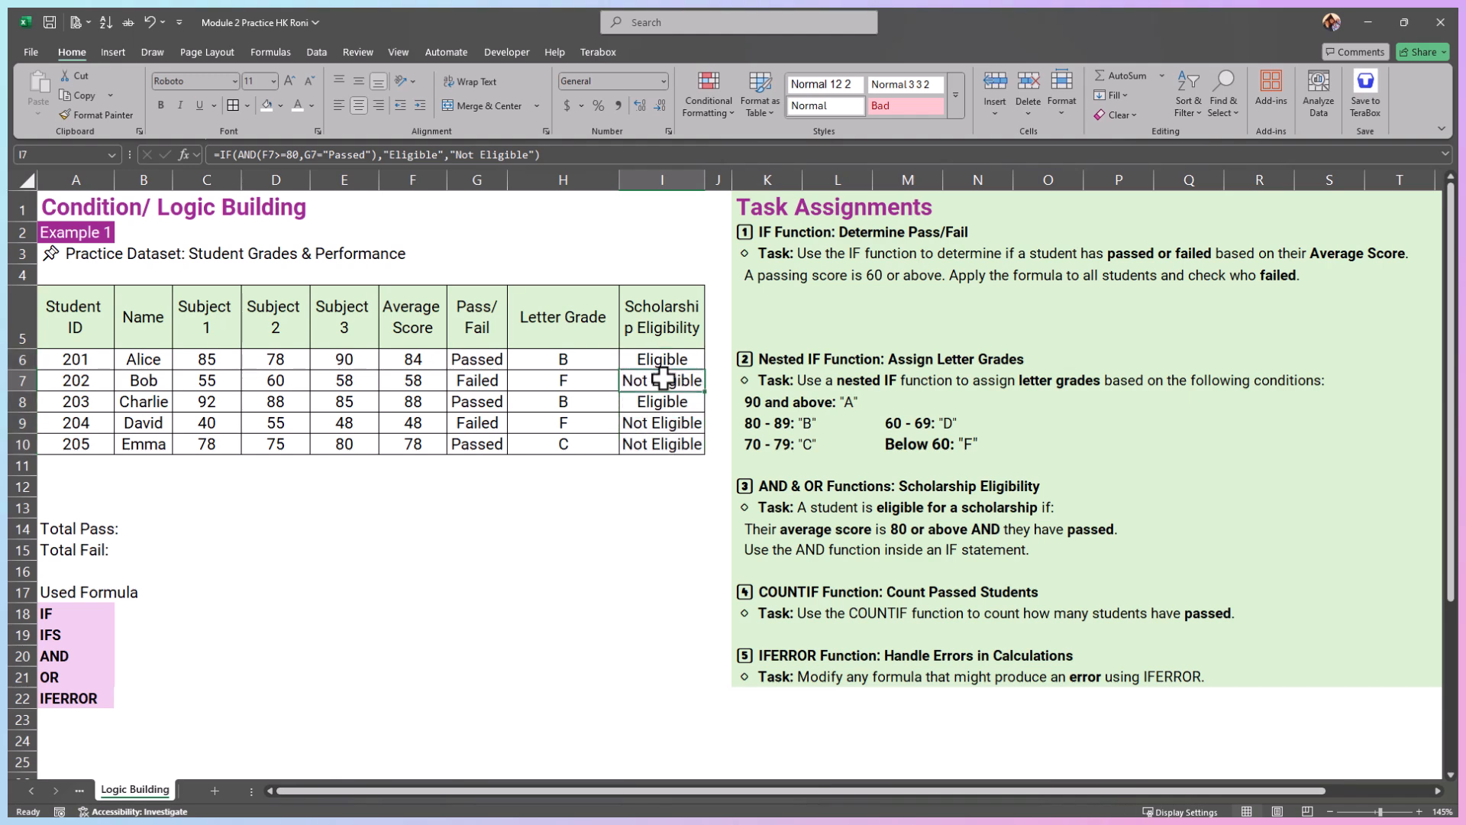
left_click(418, 377)
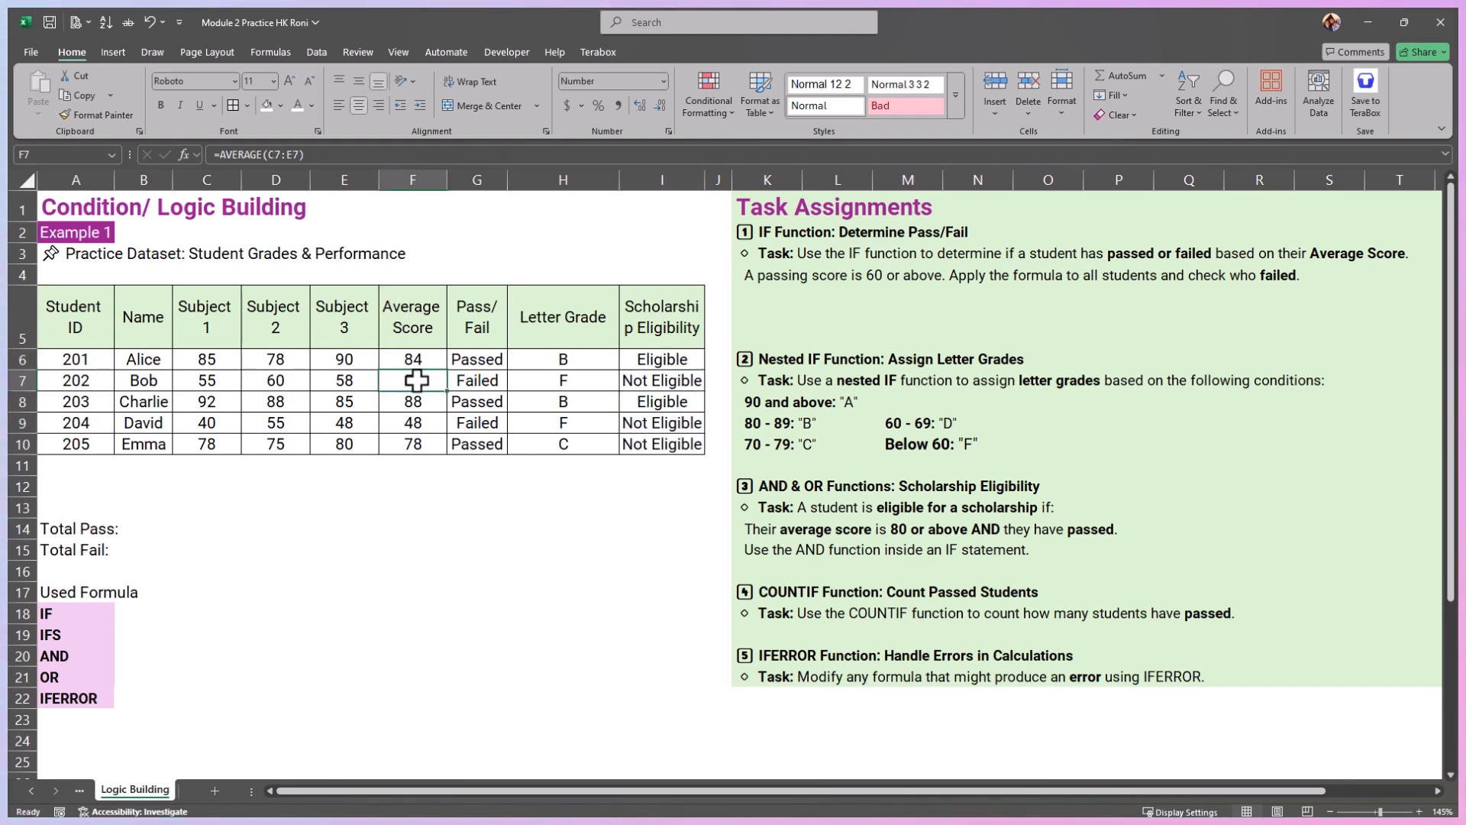
left_click(473, 381)
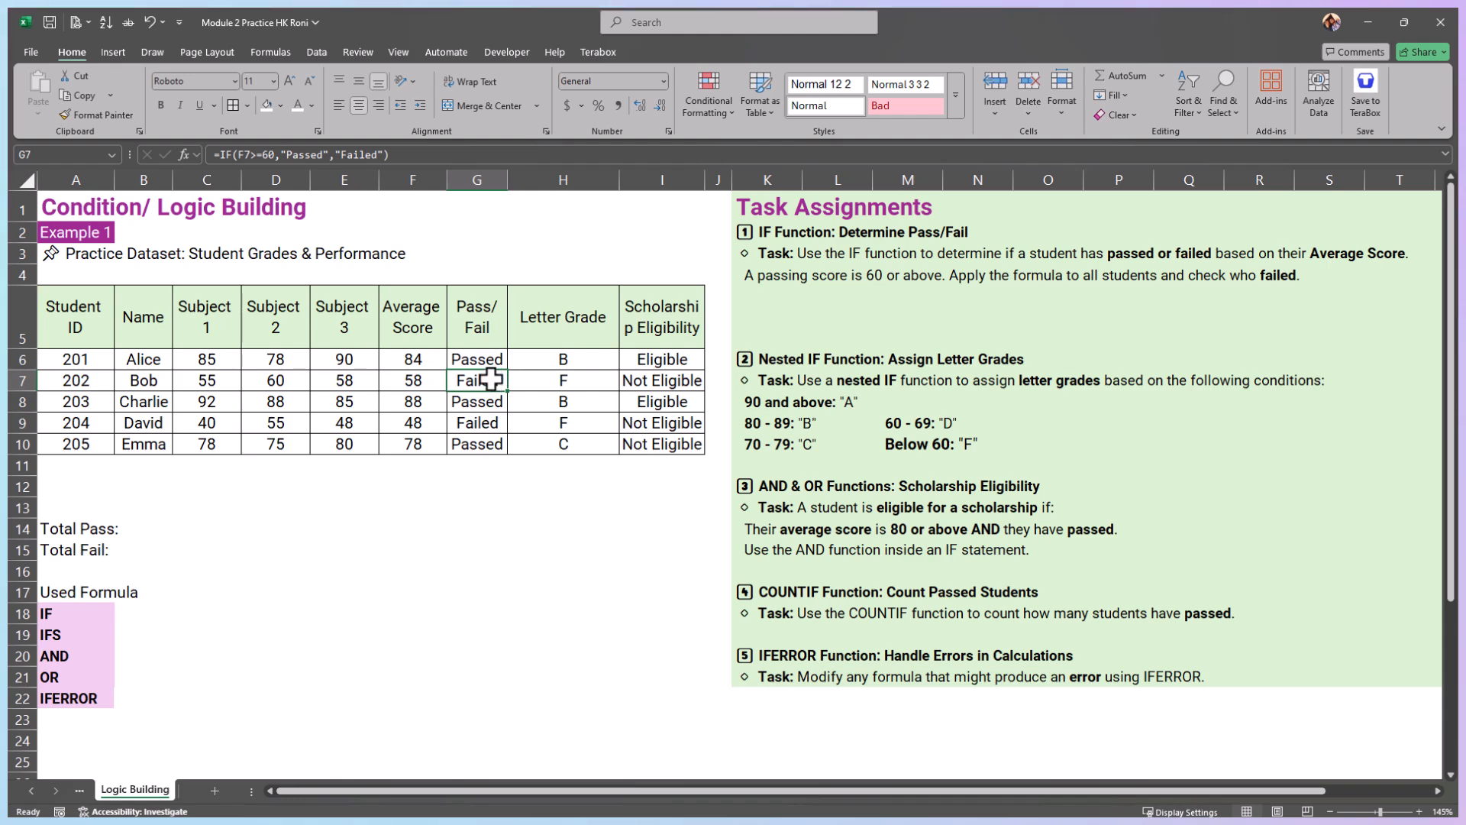
Step: Replace the Pass/Fail formula in G7 with the fixed text Passed as a test, and restore it by filling down from G6
double_click(489, 381)
key("Escape")
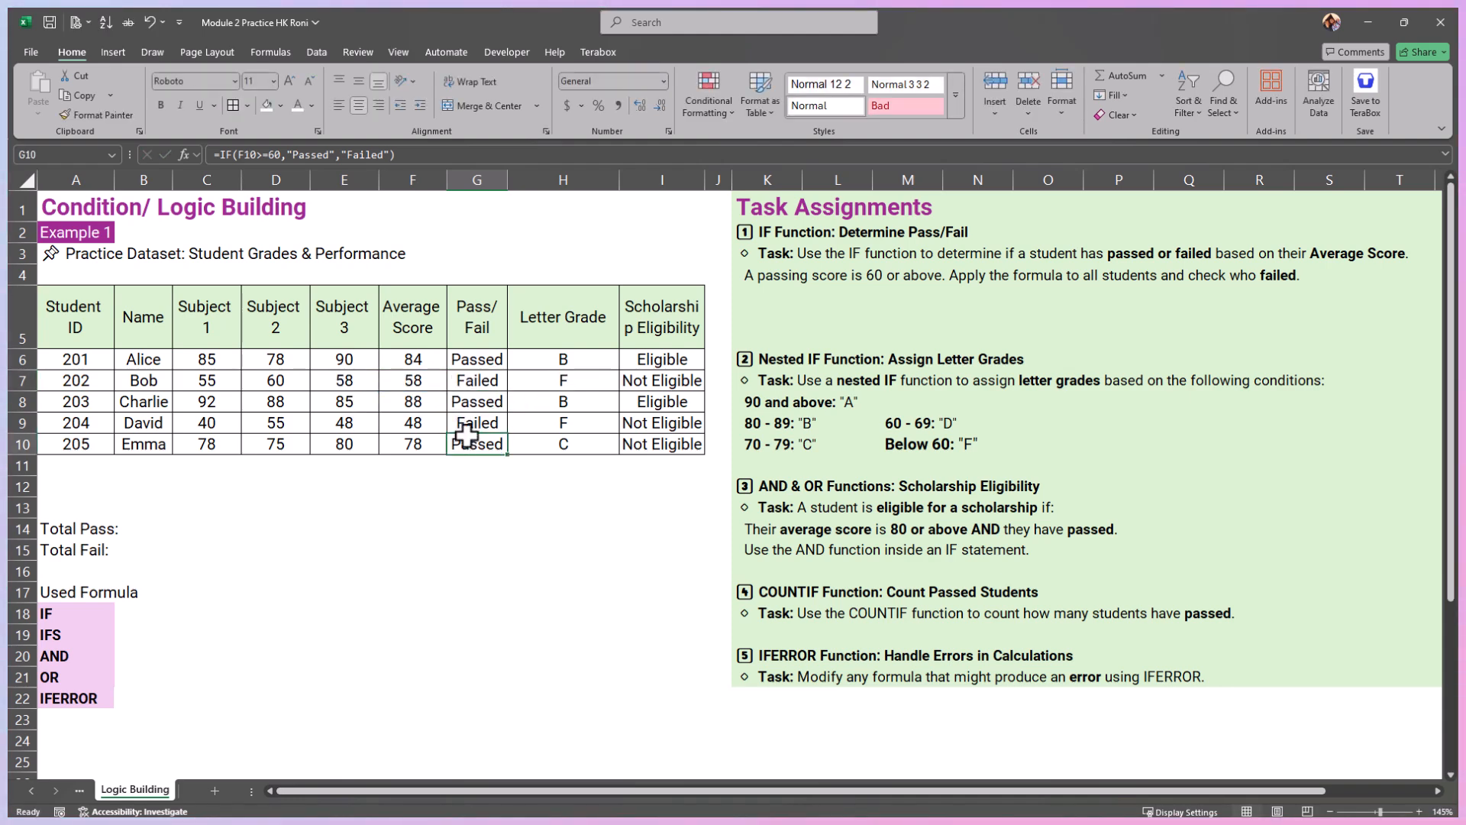
key("F9")
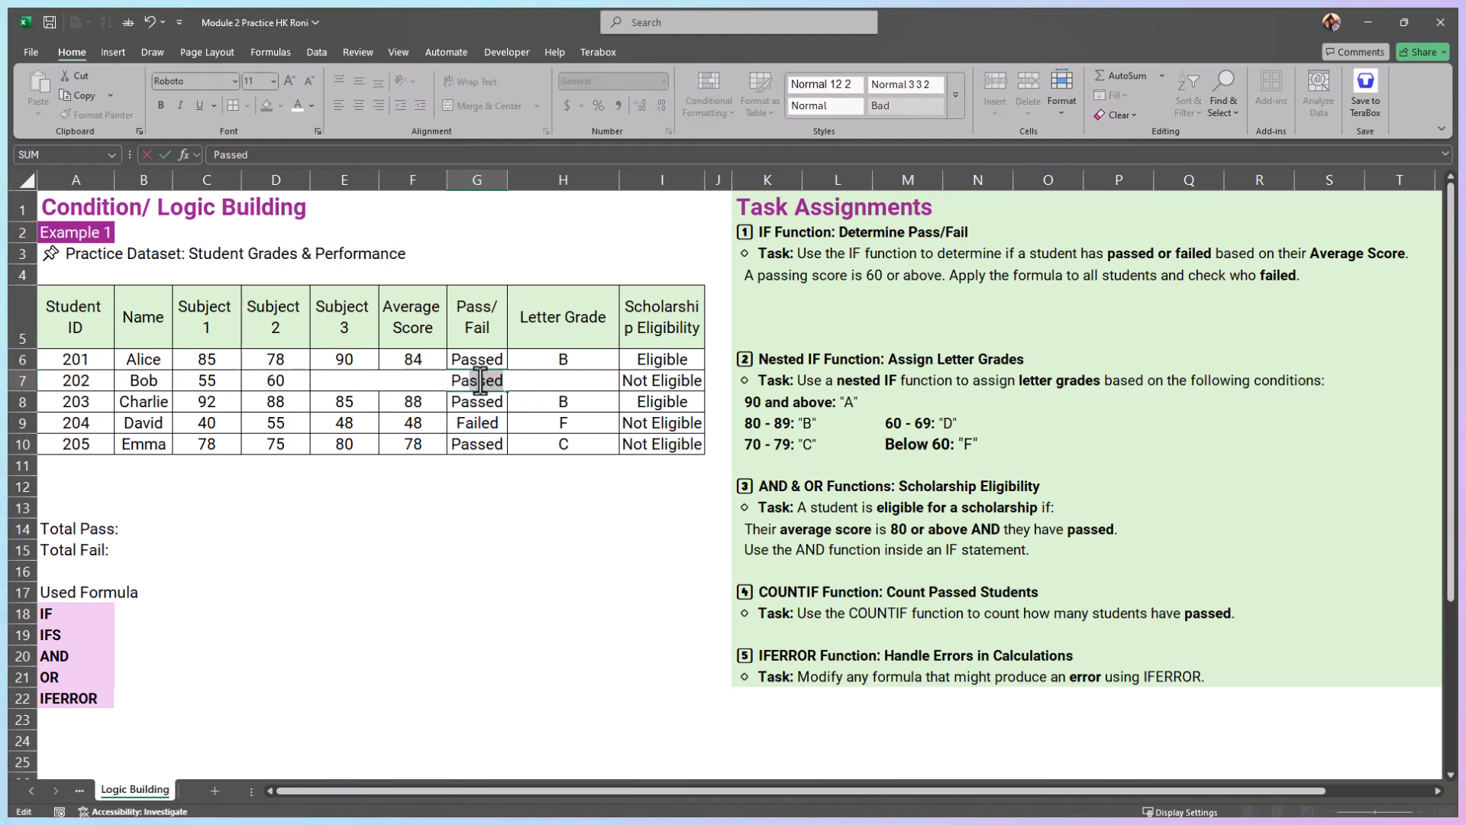
key("Return")
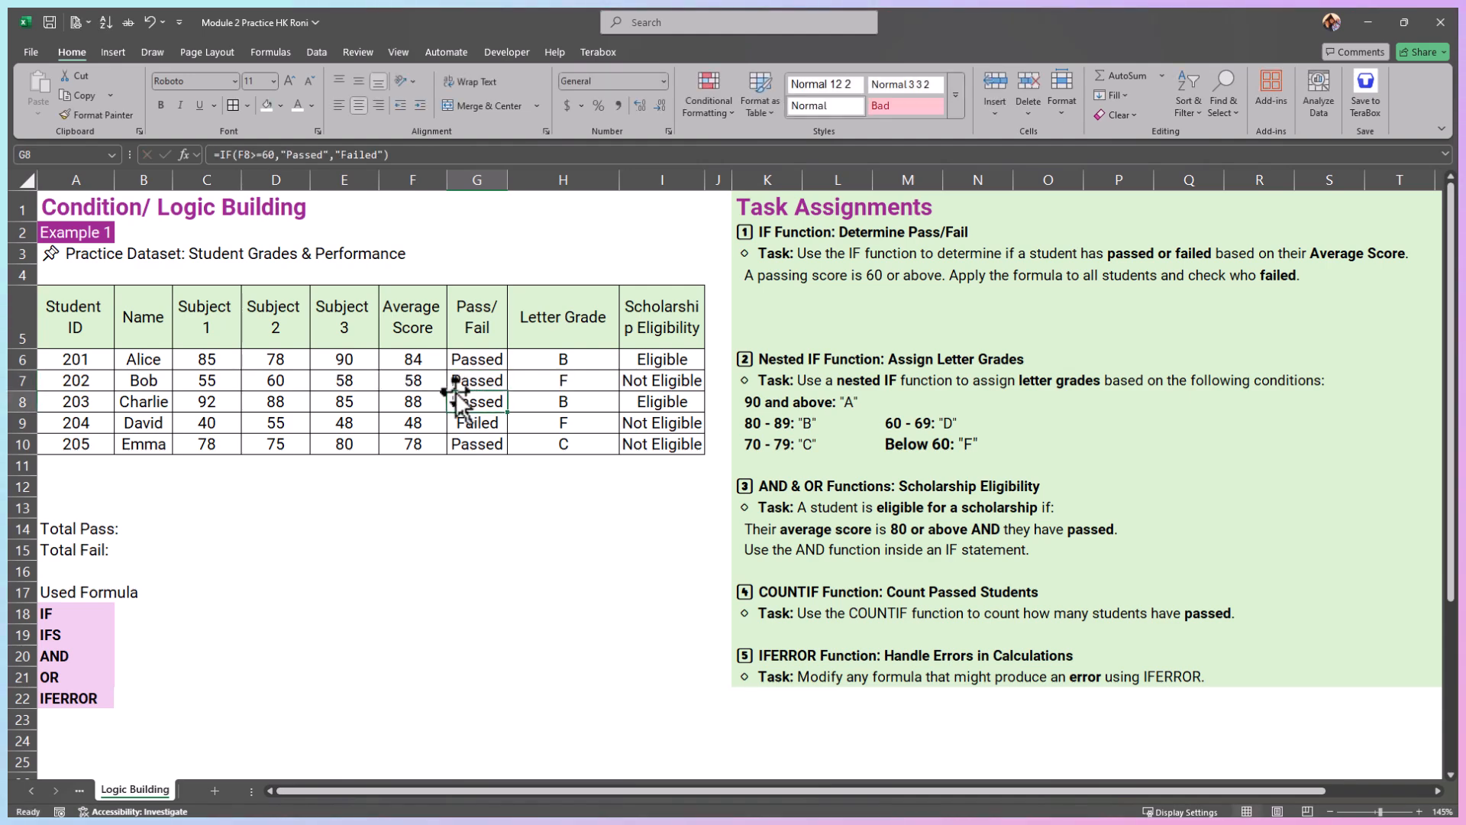
left_click(482, 378)
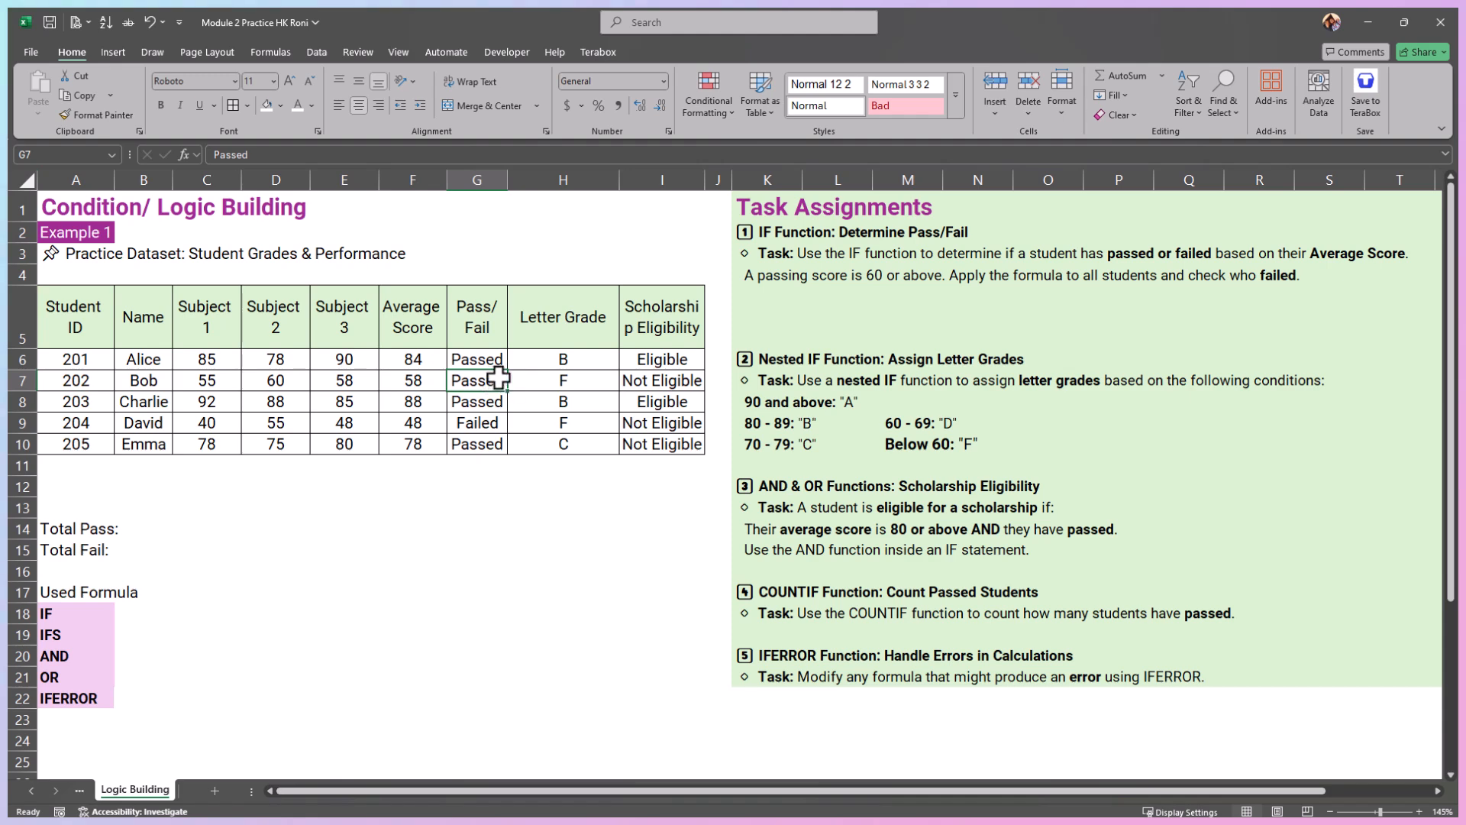
left_click(417, 381)
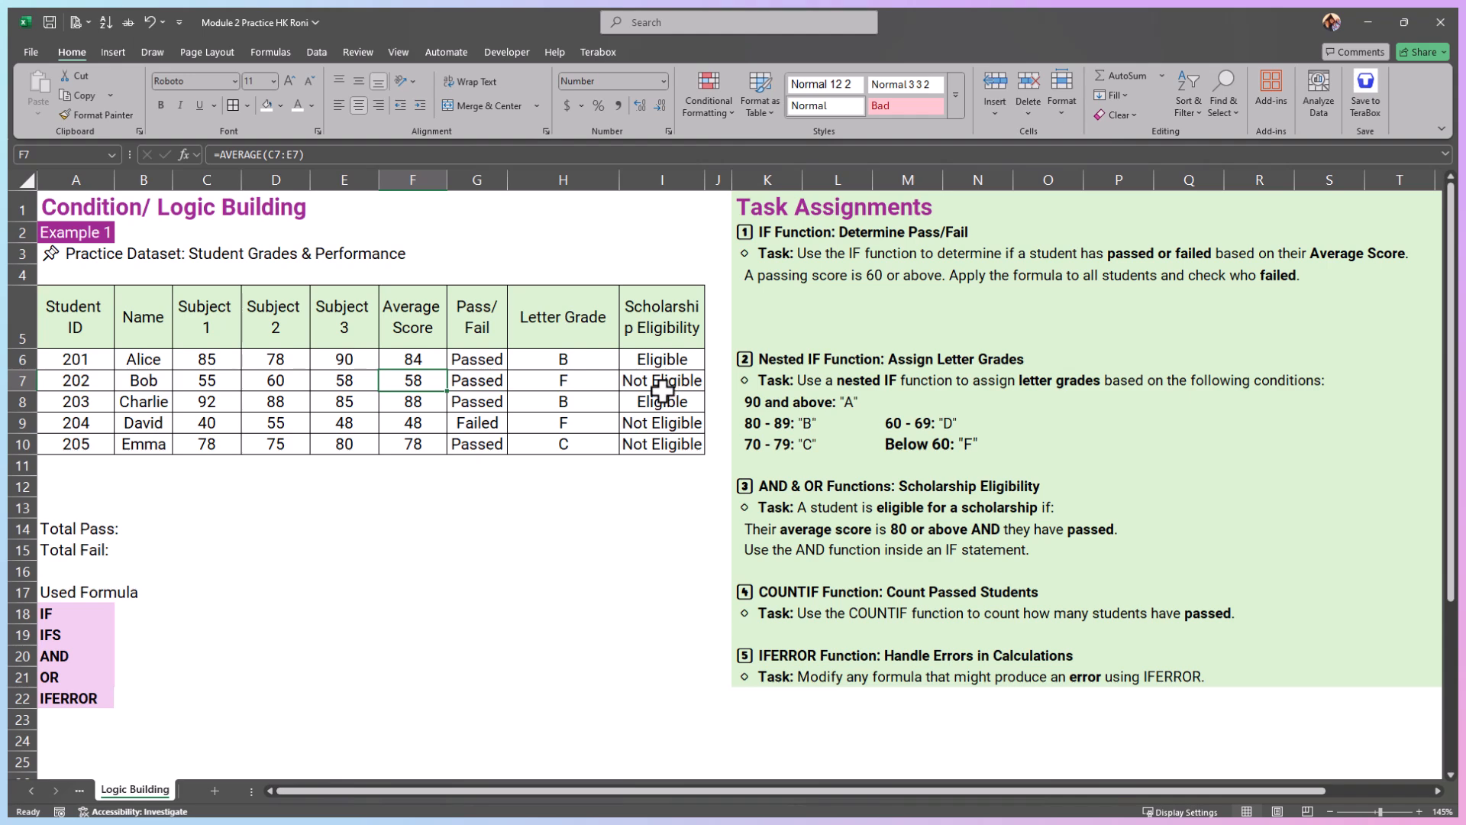
left_click(484, 361)
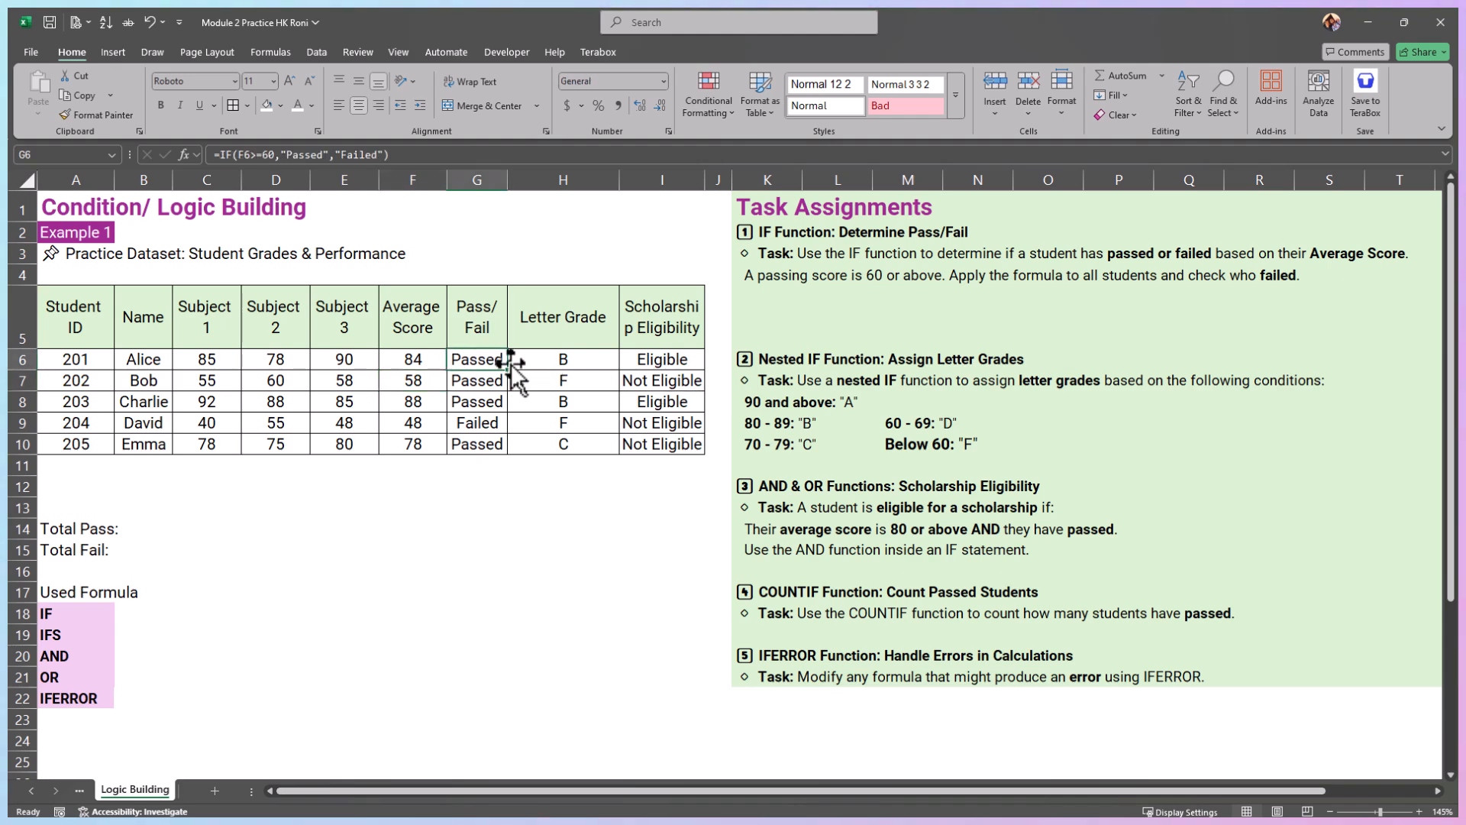
left_click_drag(511, 364, 512, 388)
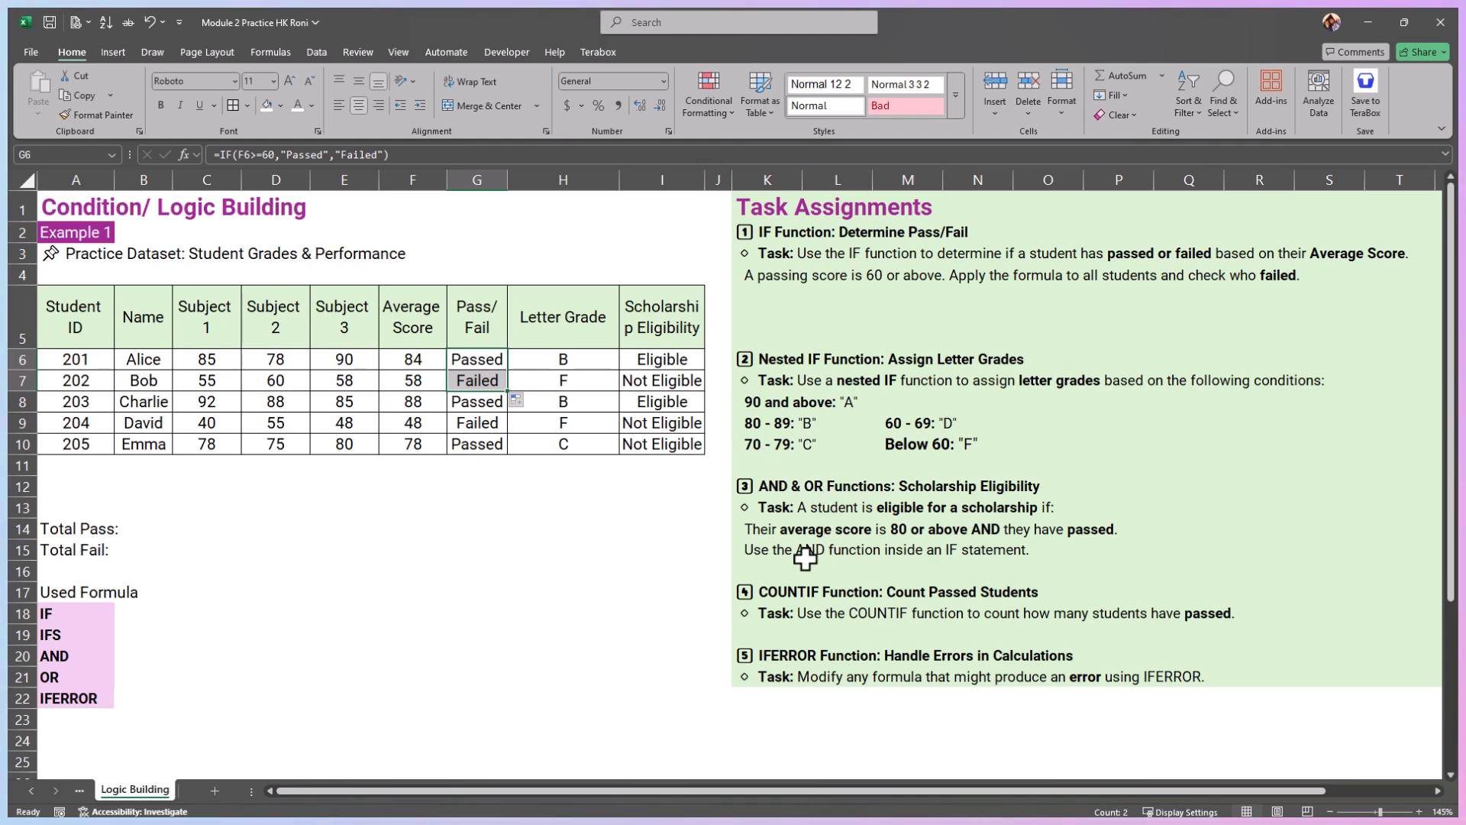
Step: Clear the scholarship results in I6:I10 and start an IF formula in I6 with an OR function as its logical test
left_click_drag(206, 359, 344, 359)
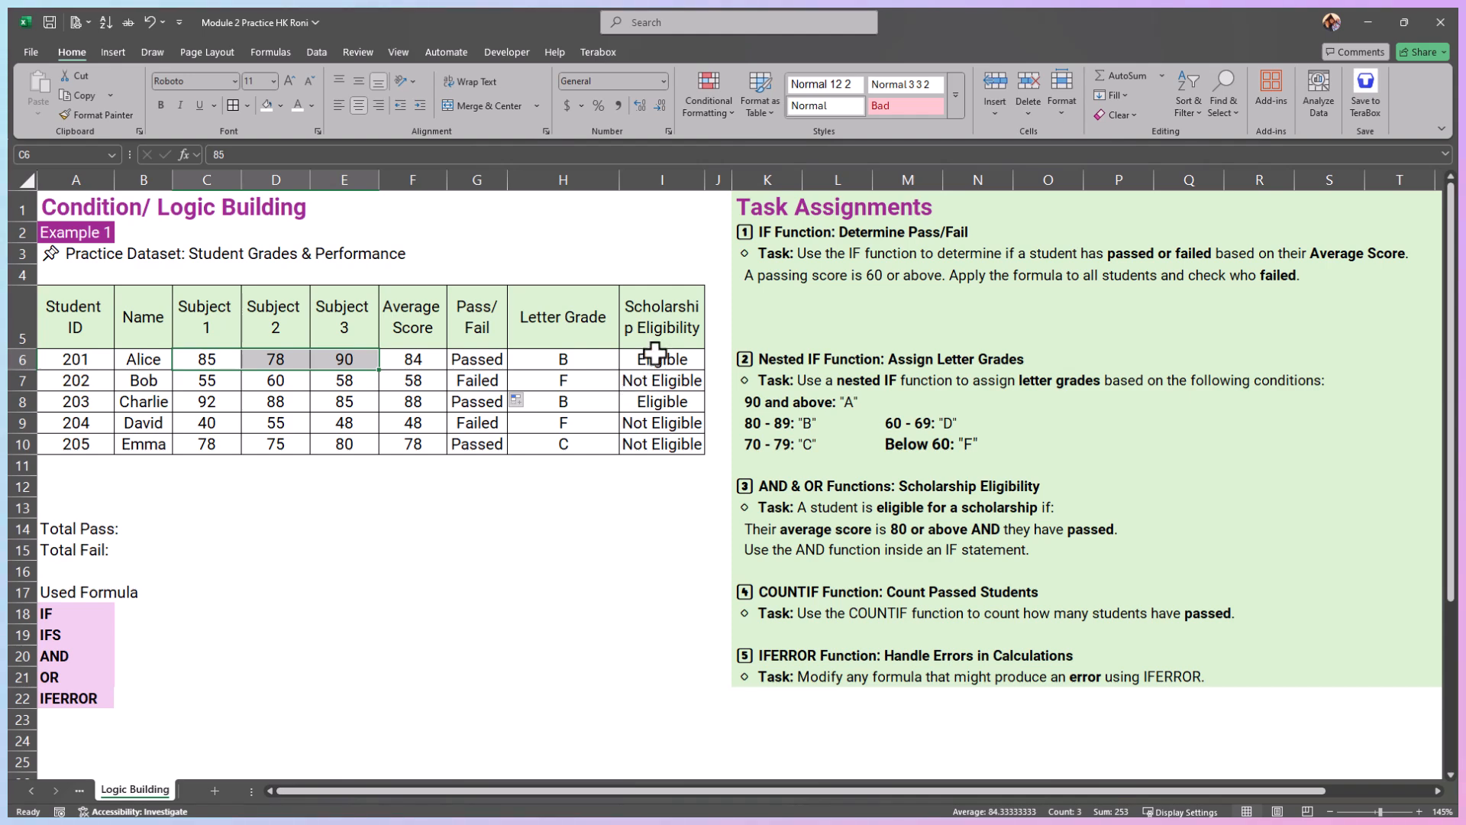
left_click_drag(657, 355, 679, 447)
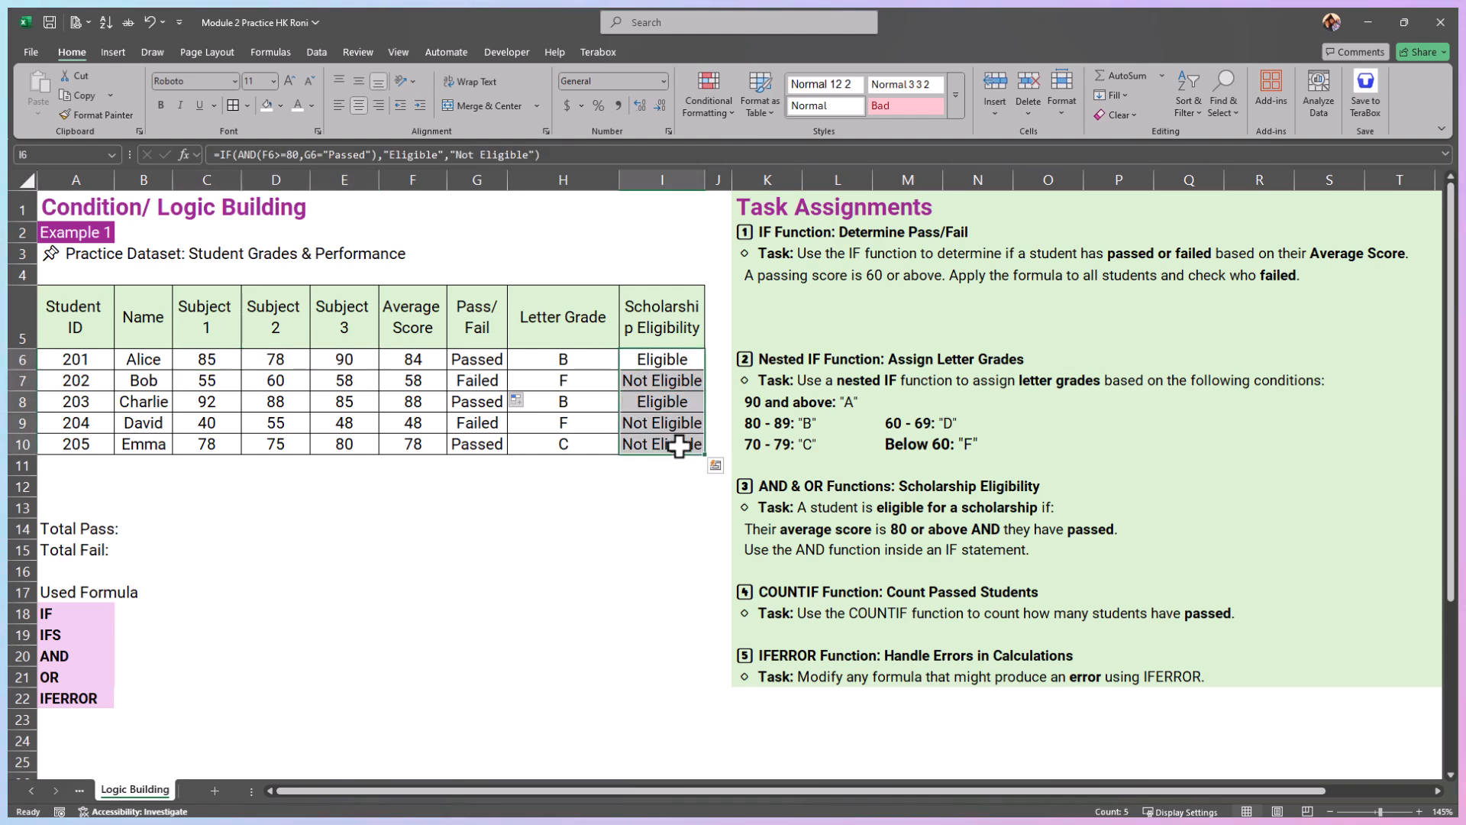
key("Delete")
left_click(652, 363)
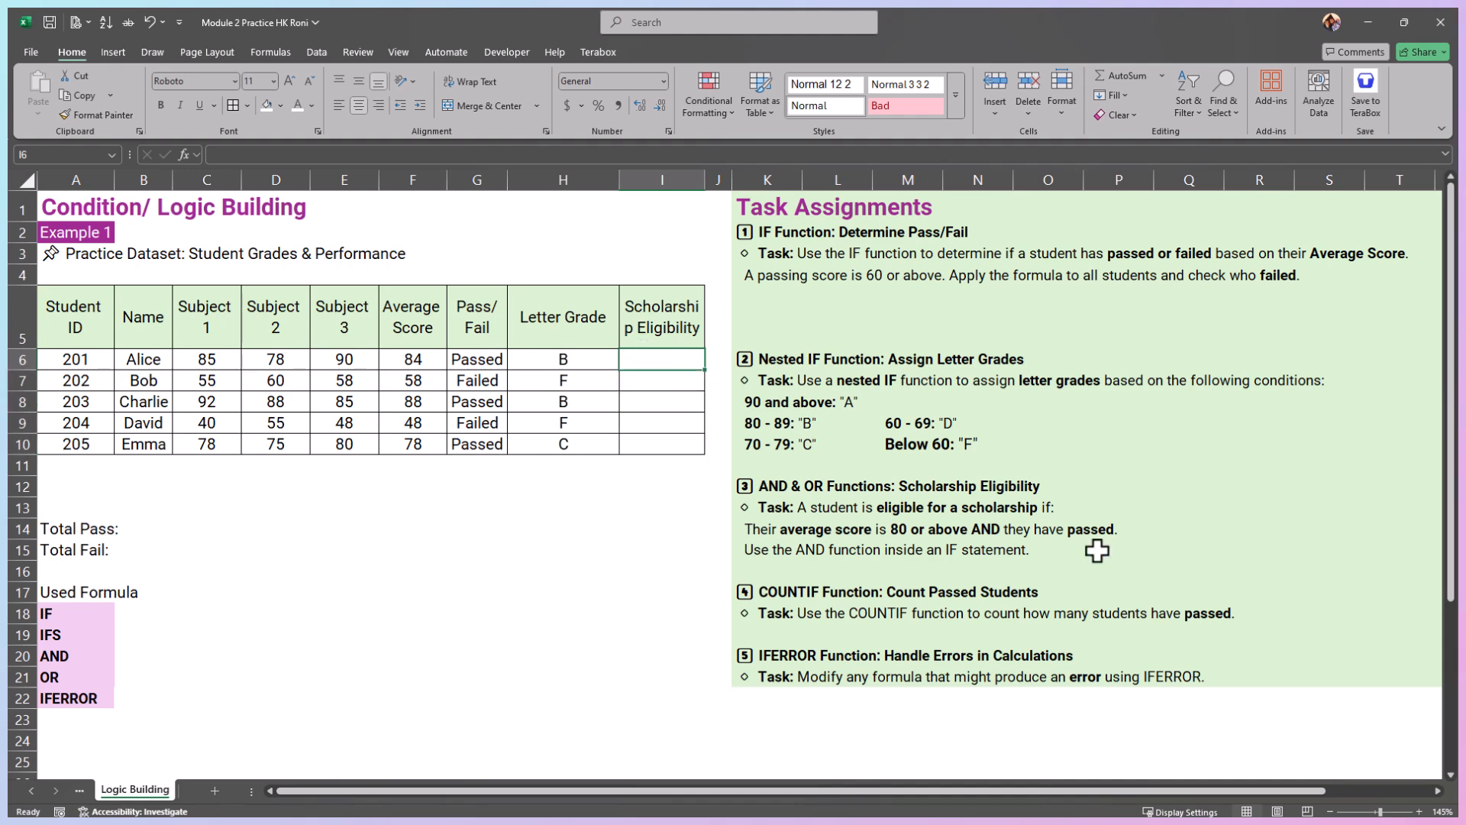
type("=IF(OR()")
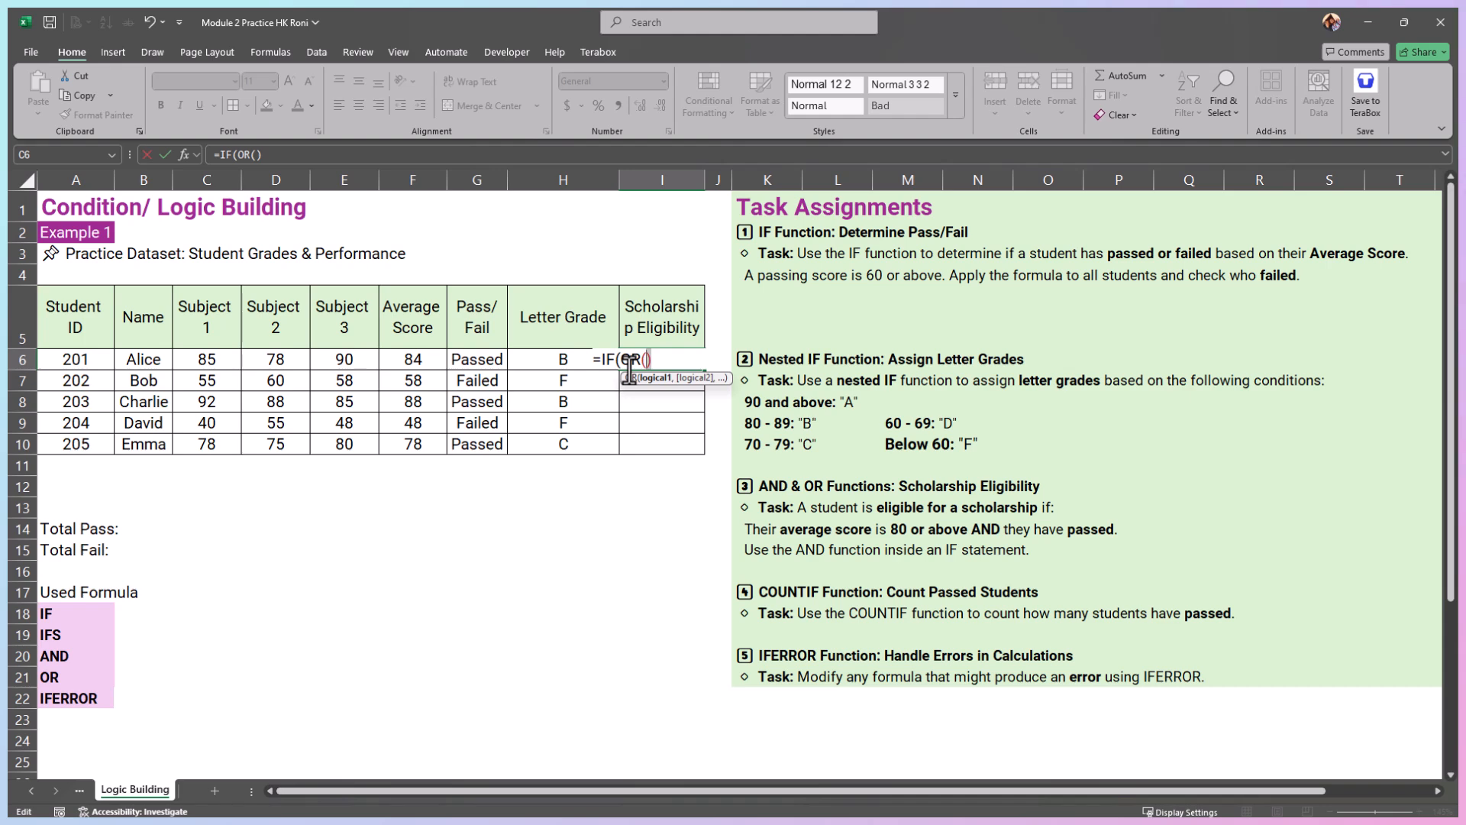
Step: Set the OR conditions in the I6 formula to C6>=80, D6>=80 and E6>=80, and close the OR function
left_click(208, 360)
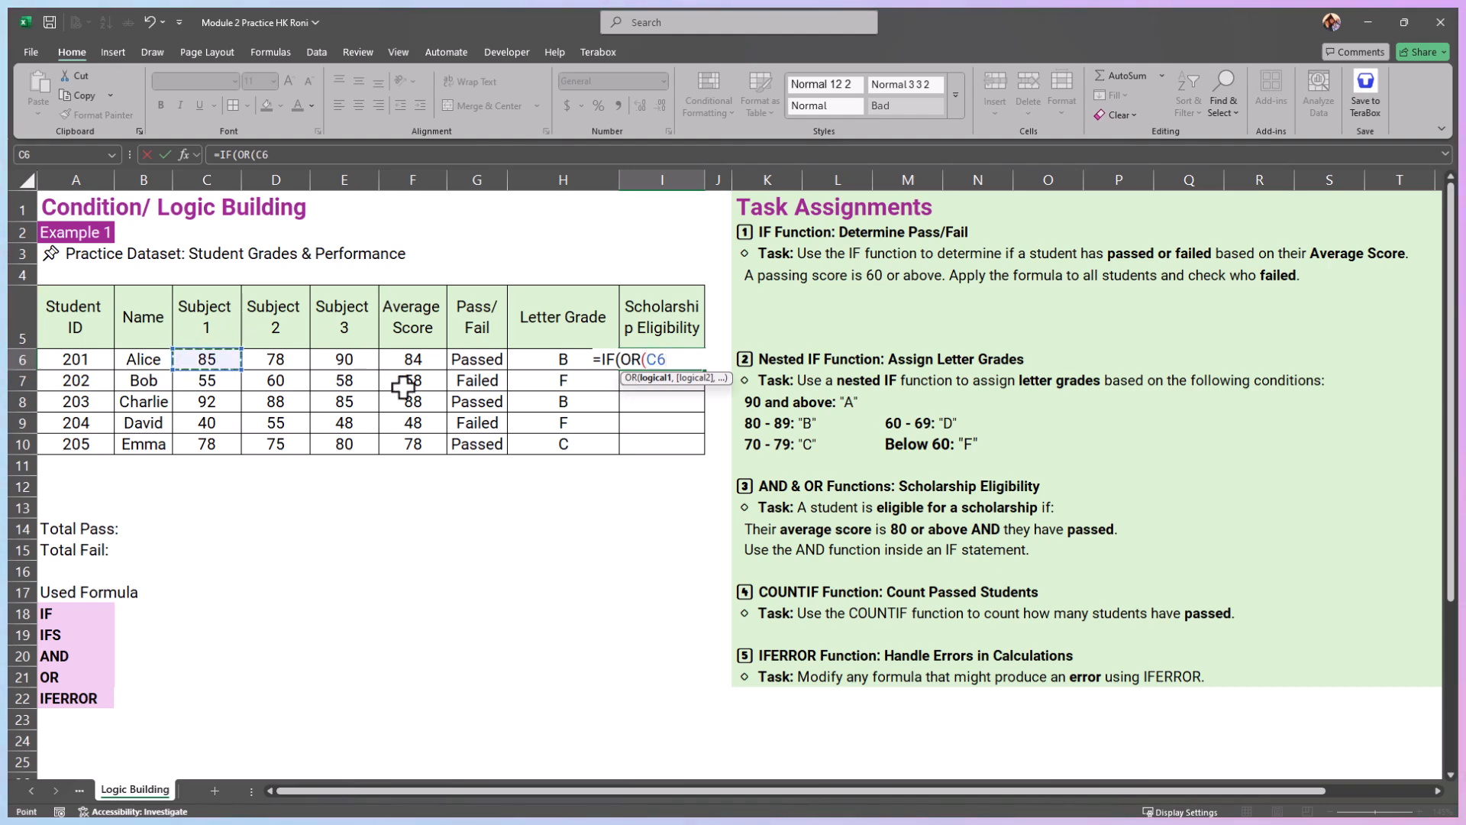
type(">=")
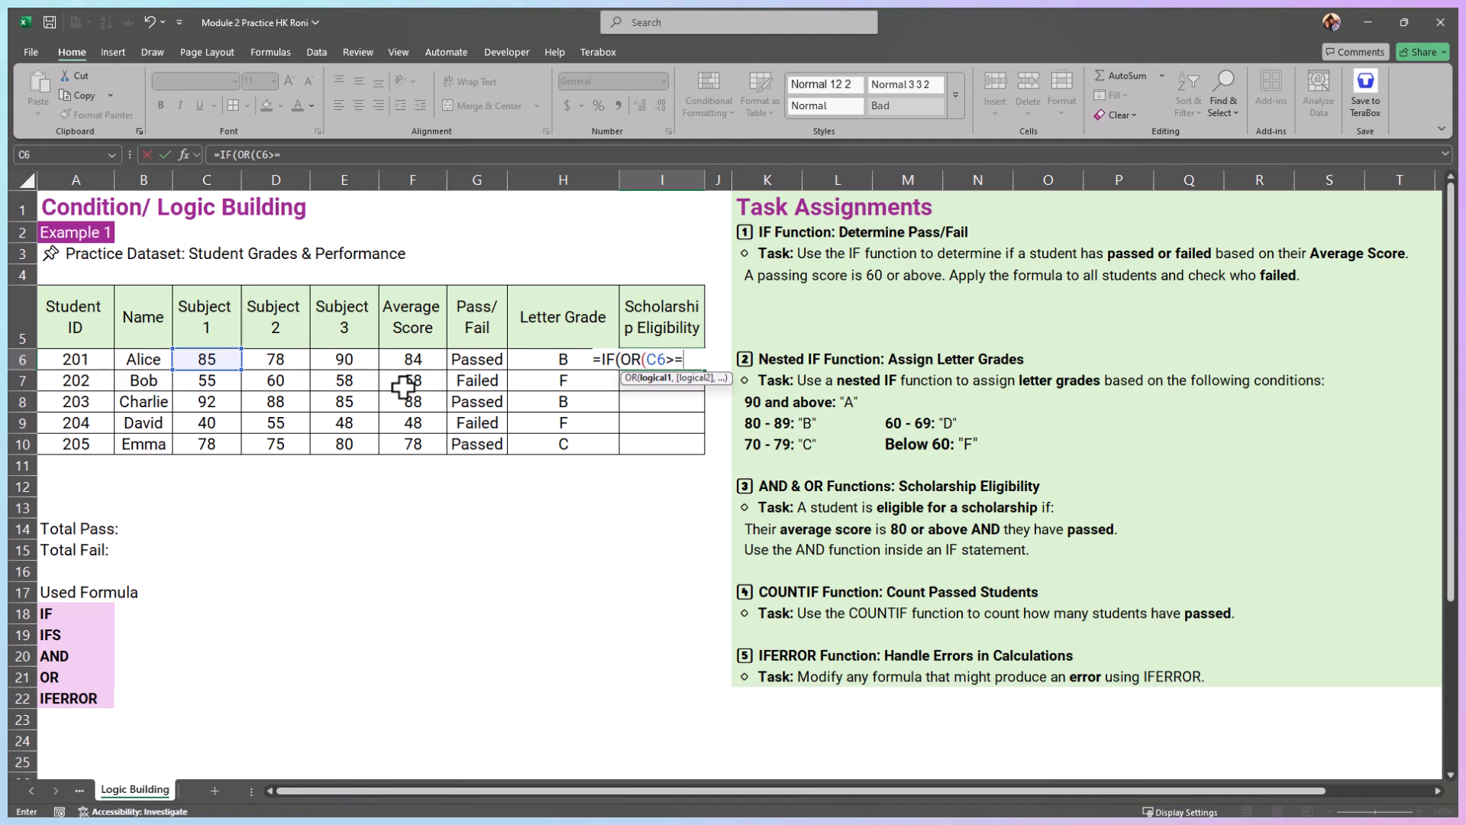
type("80,")
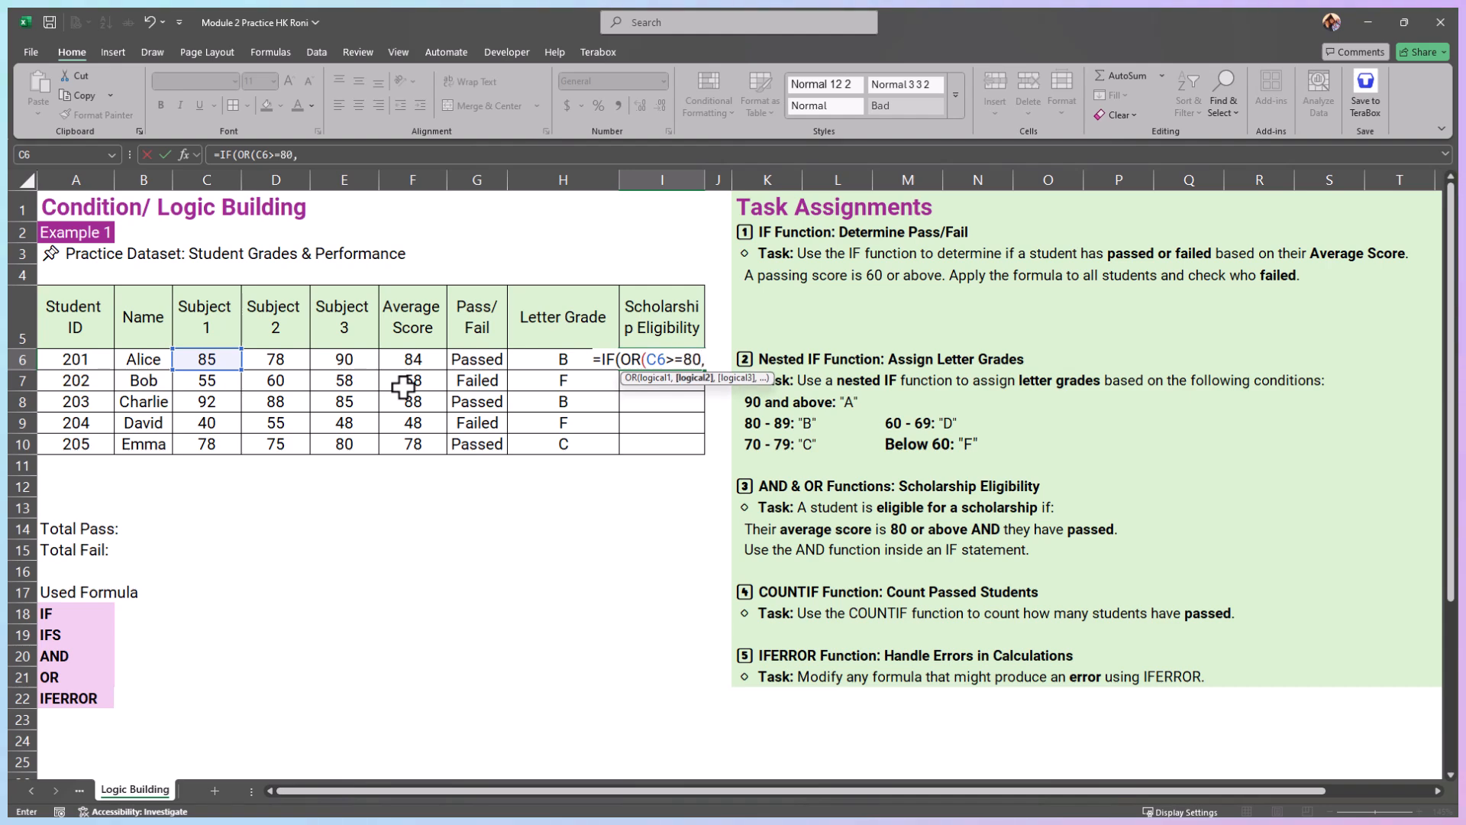
left_click(284, 360)
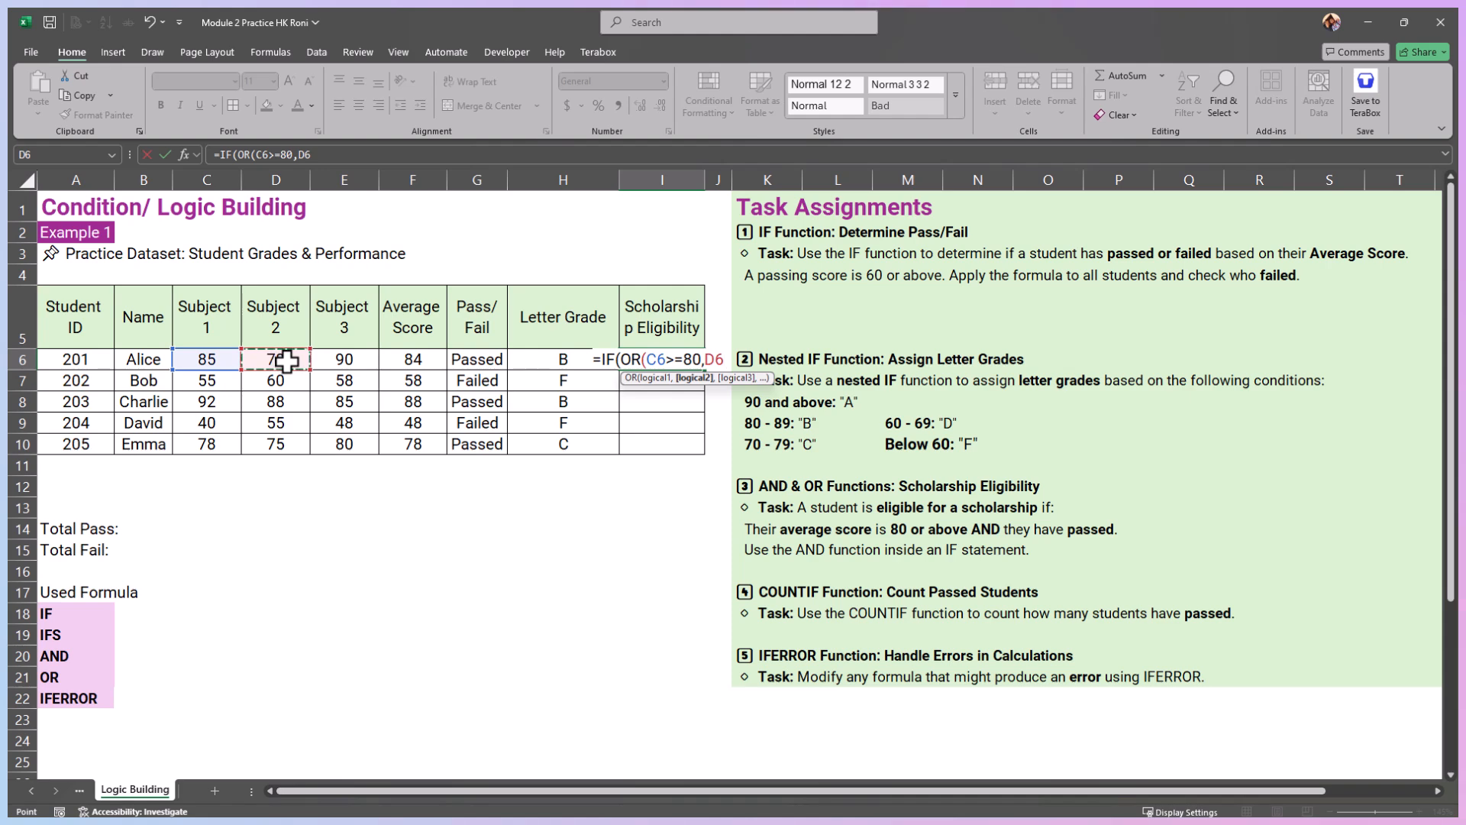
type(">=")
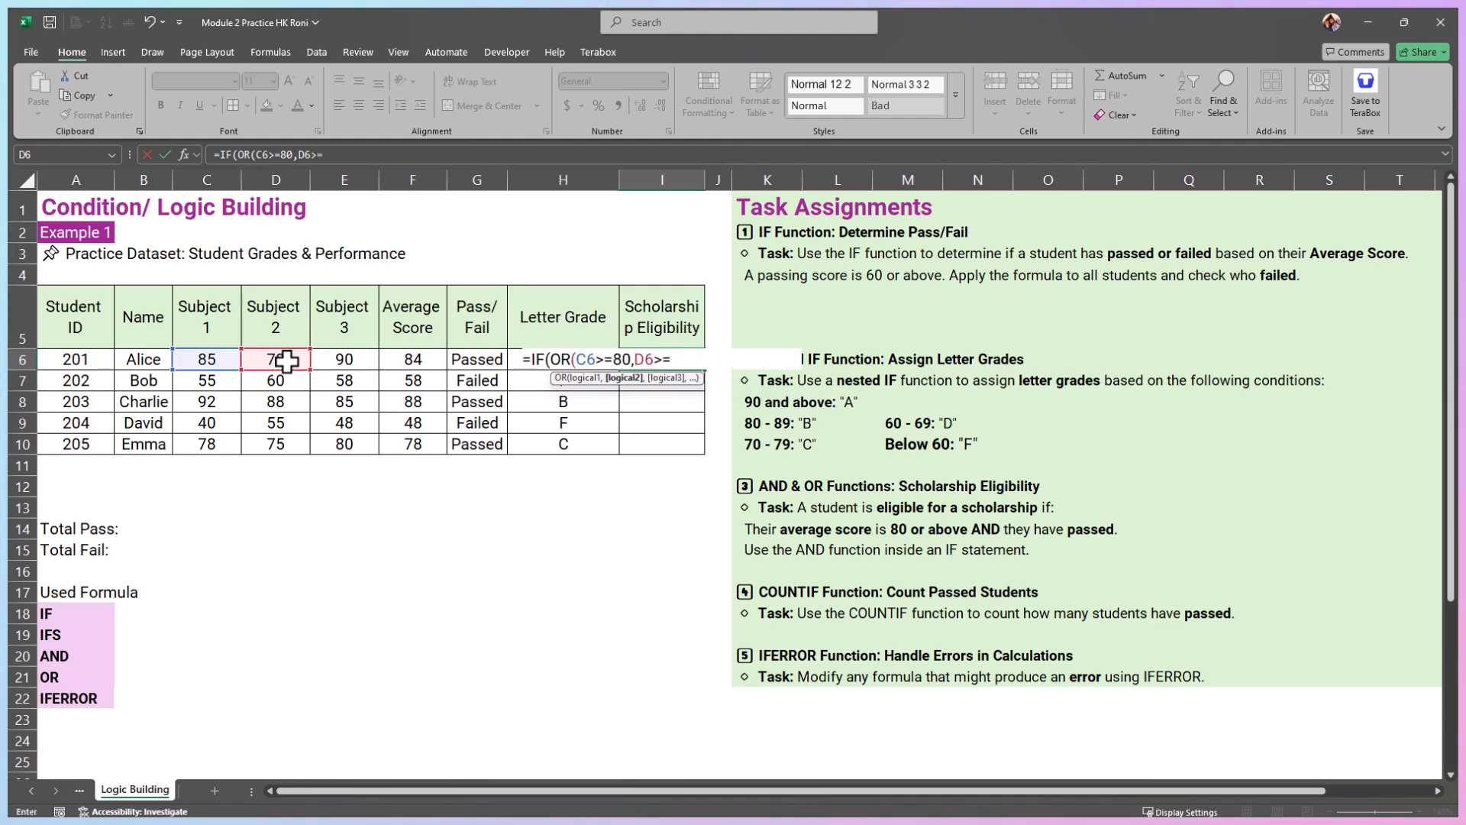
type("80,")
left_click(345, 367)
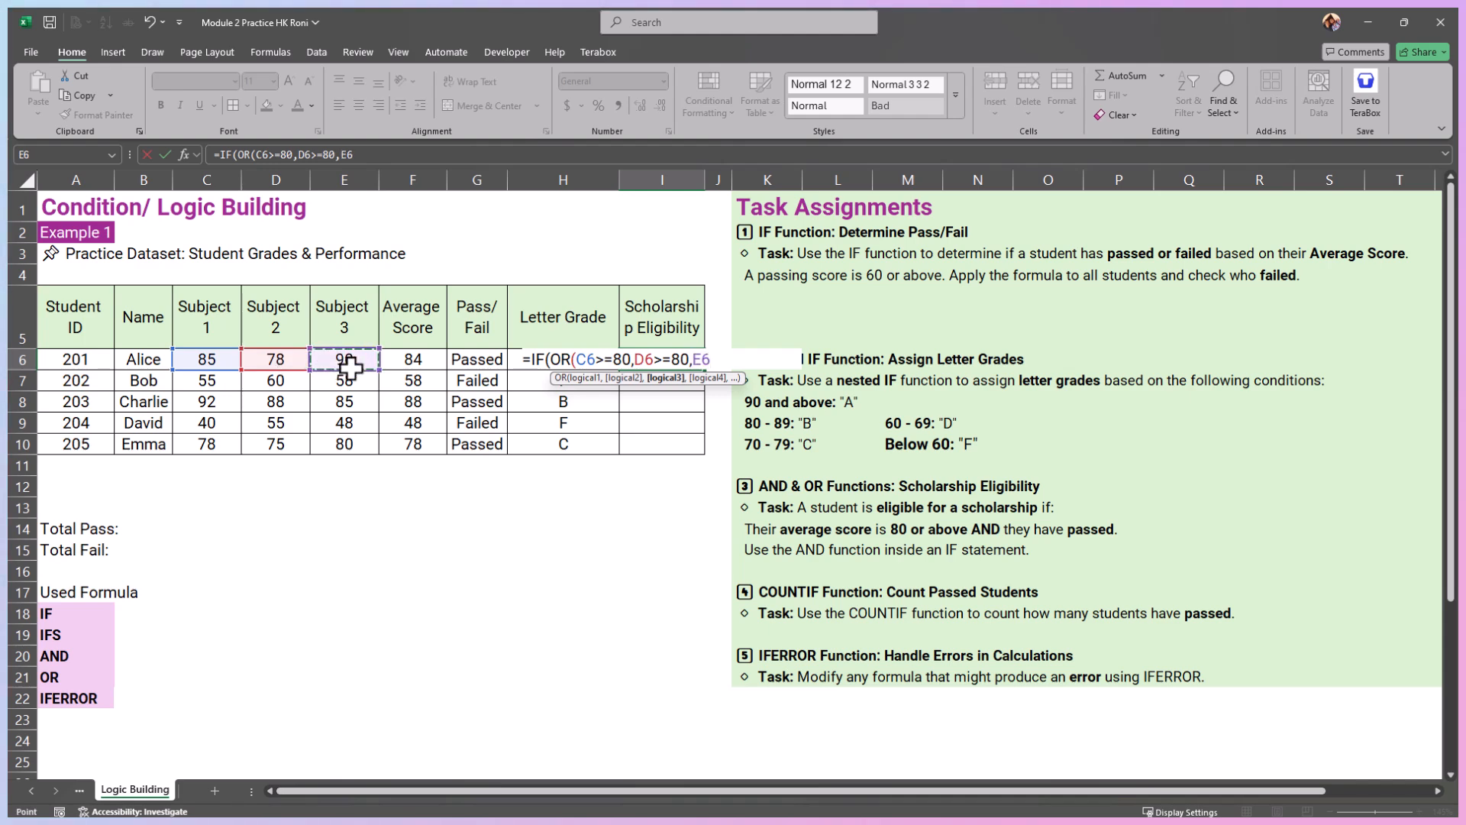
type(">=80")
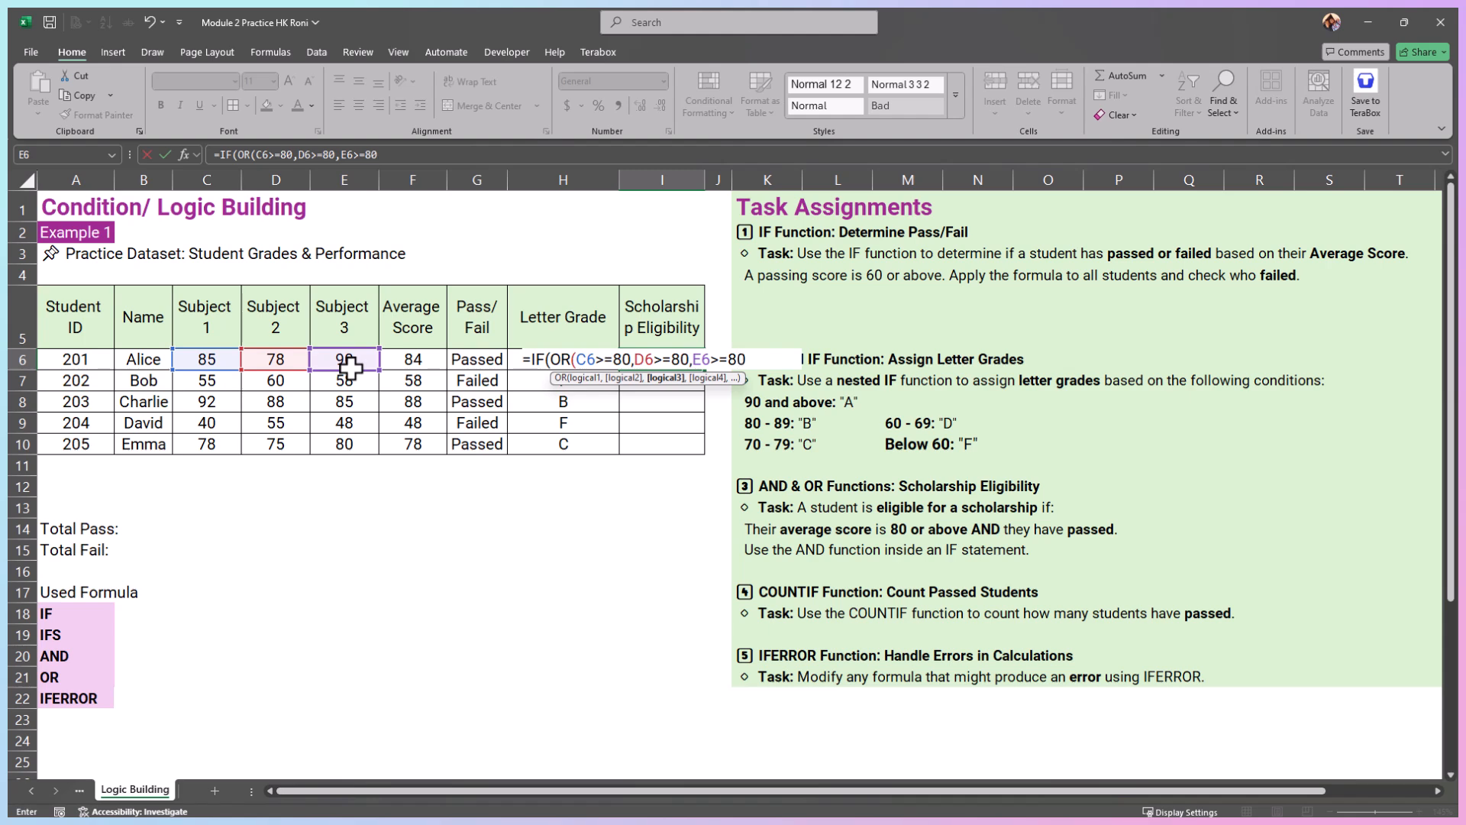
type(")")
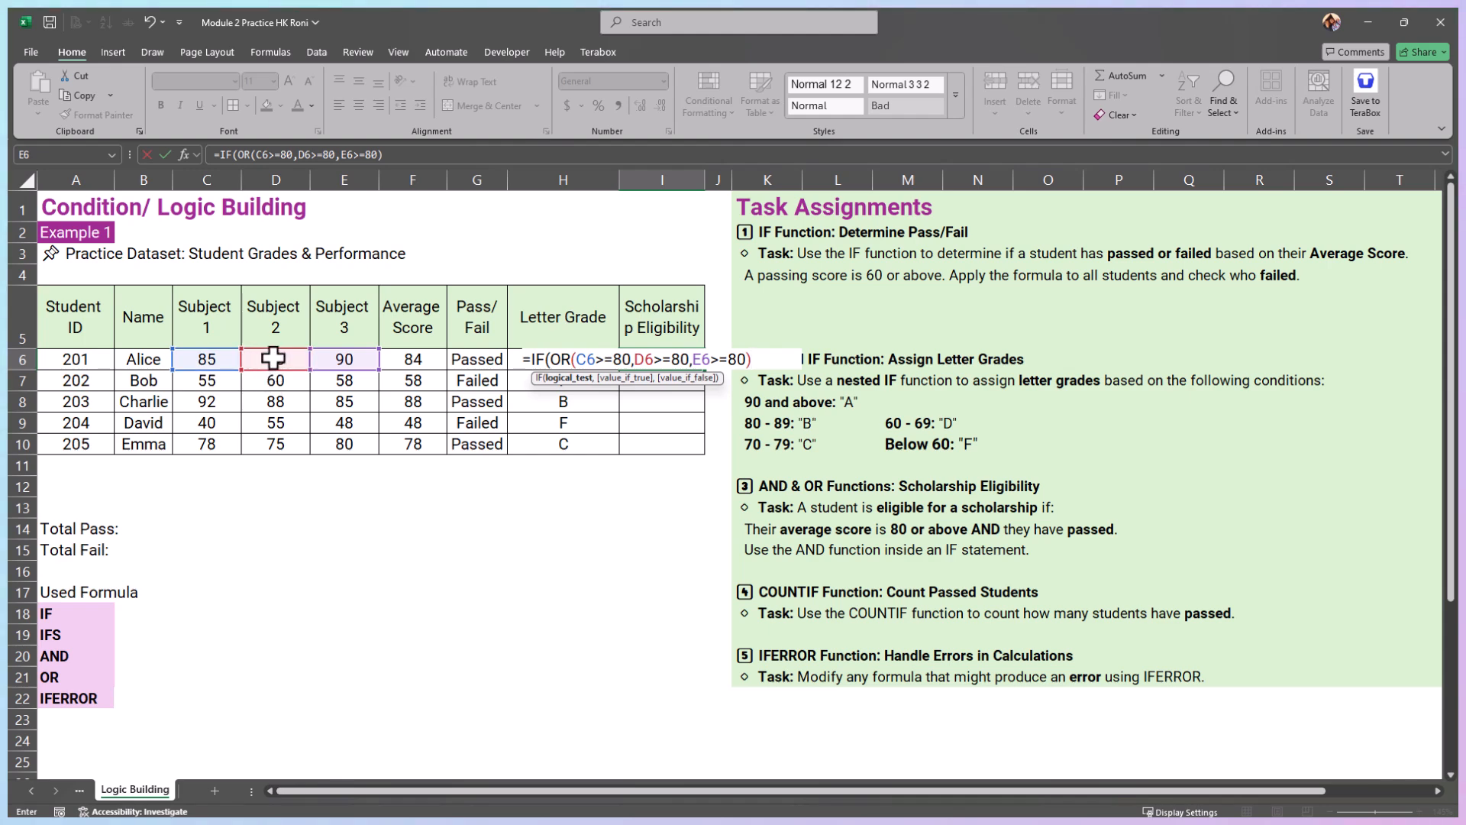
Step: Finish the I6 formula with "Eligible" as the true result and "Not Eligible" as the false result, keeping I6 selected
type(",")
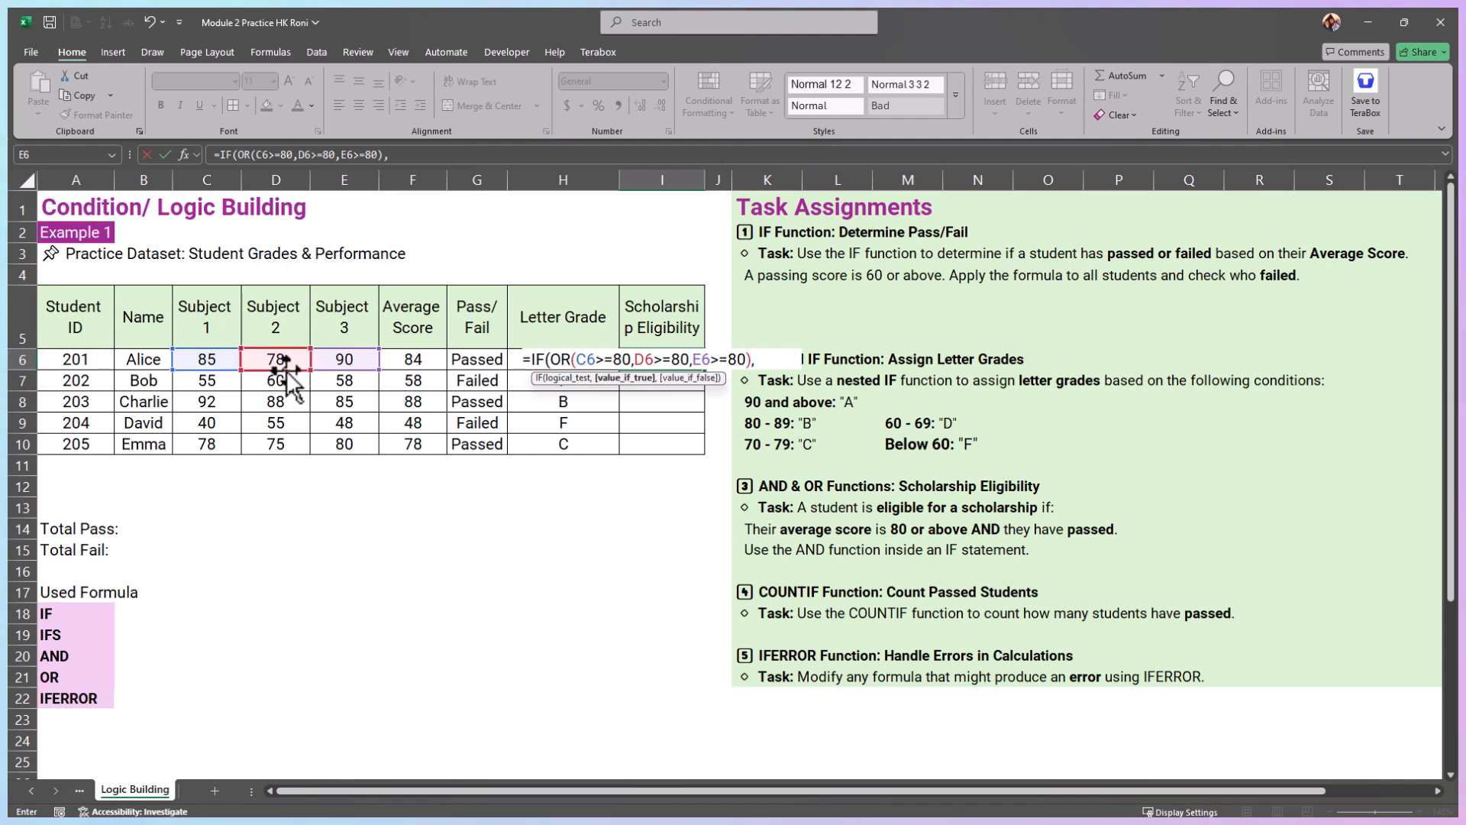
type("\"Eligible")
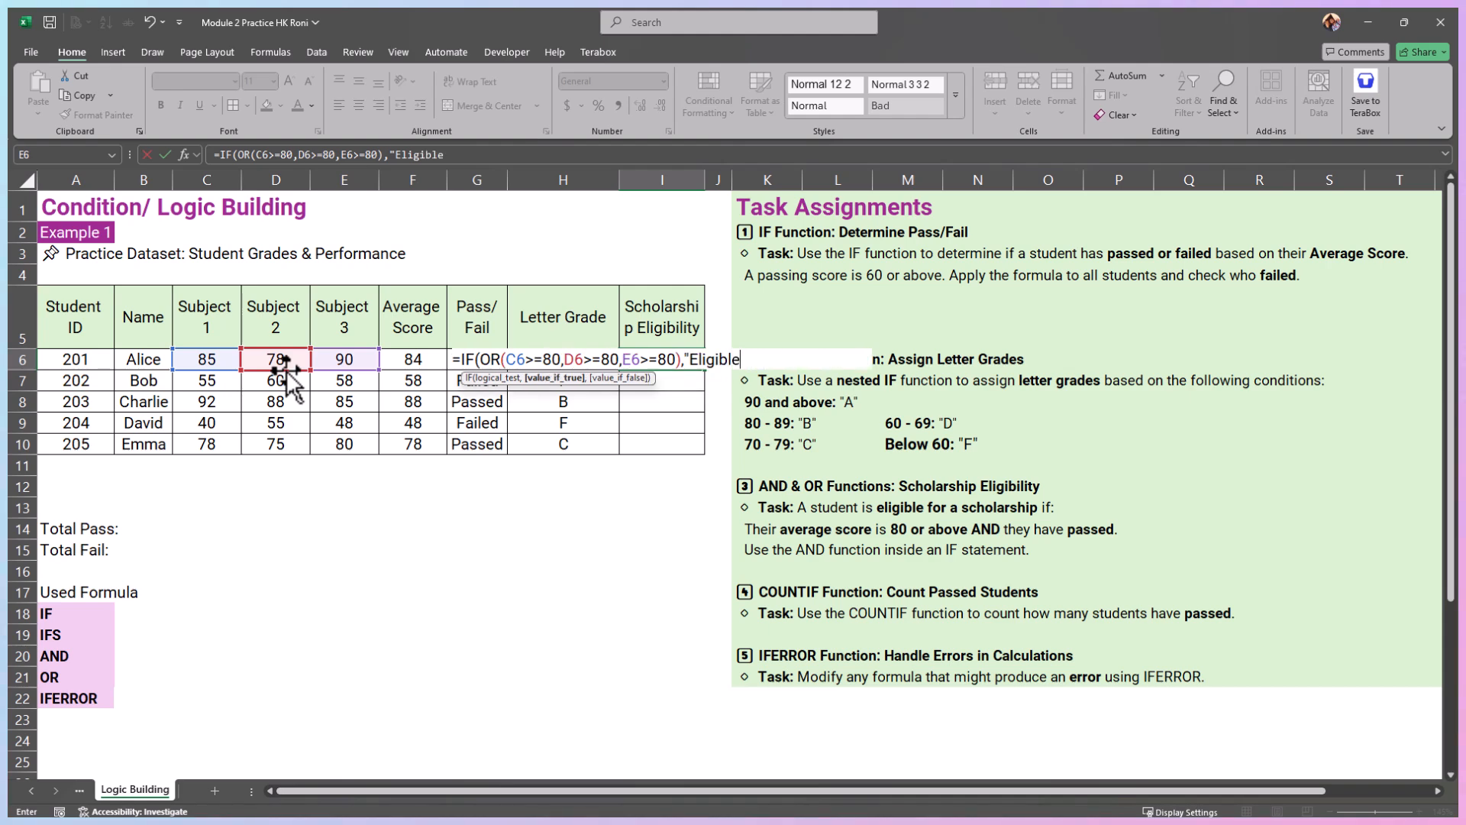
type("\",\"Not Eligible\")")
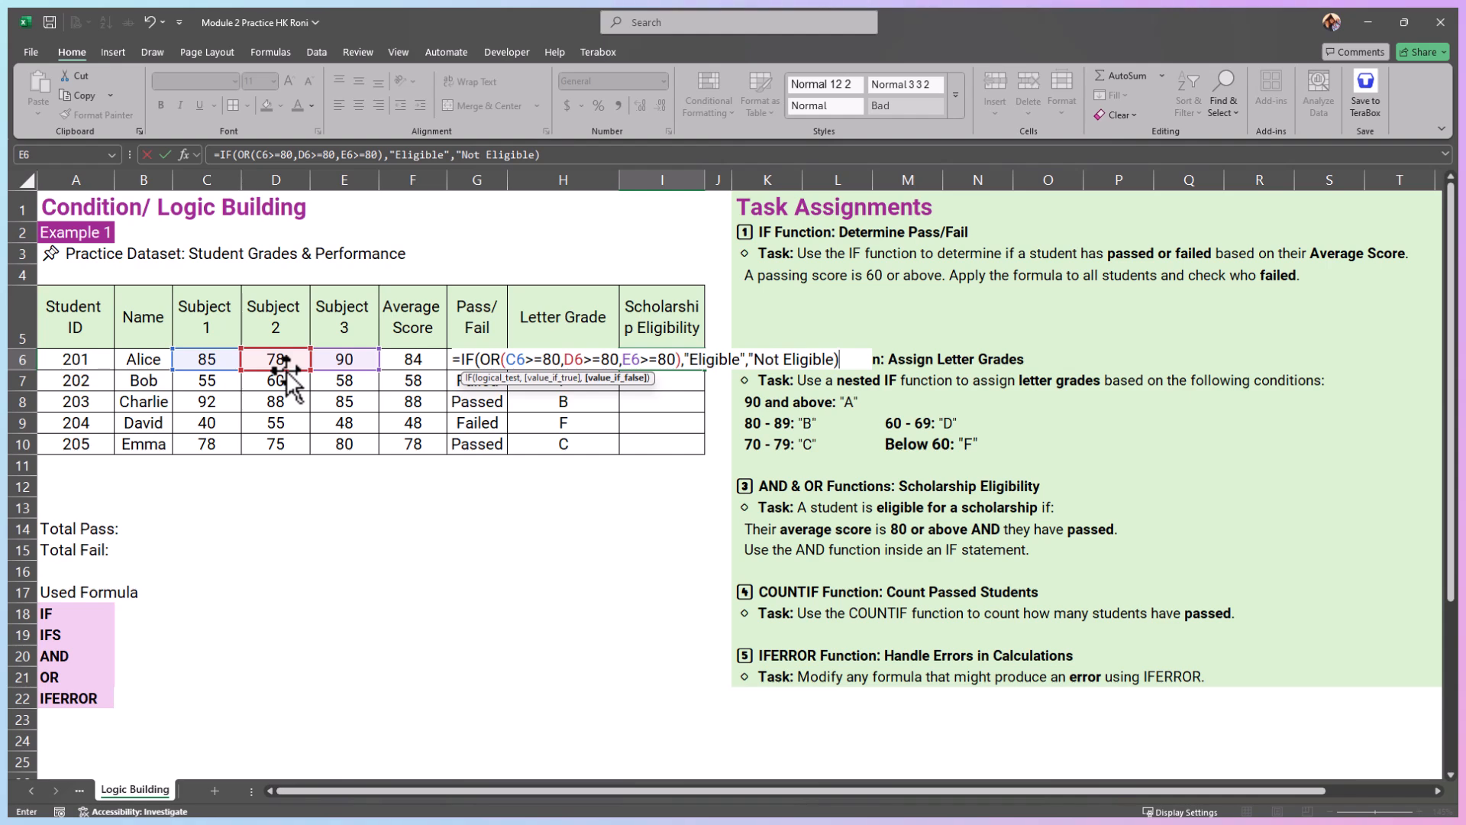
key("ctrl+Return")
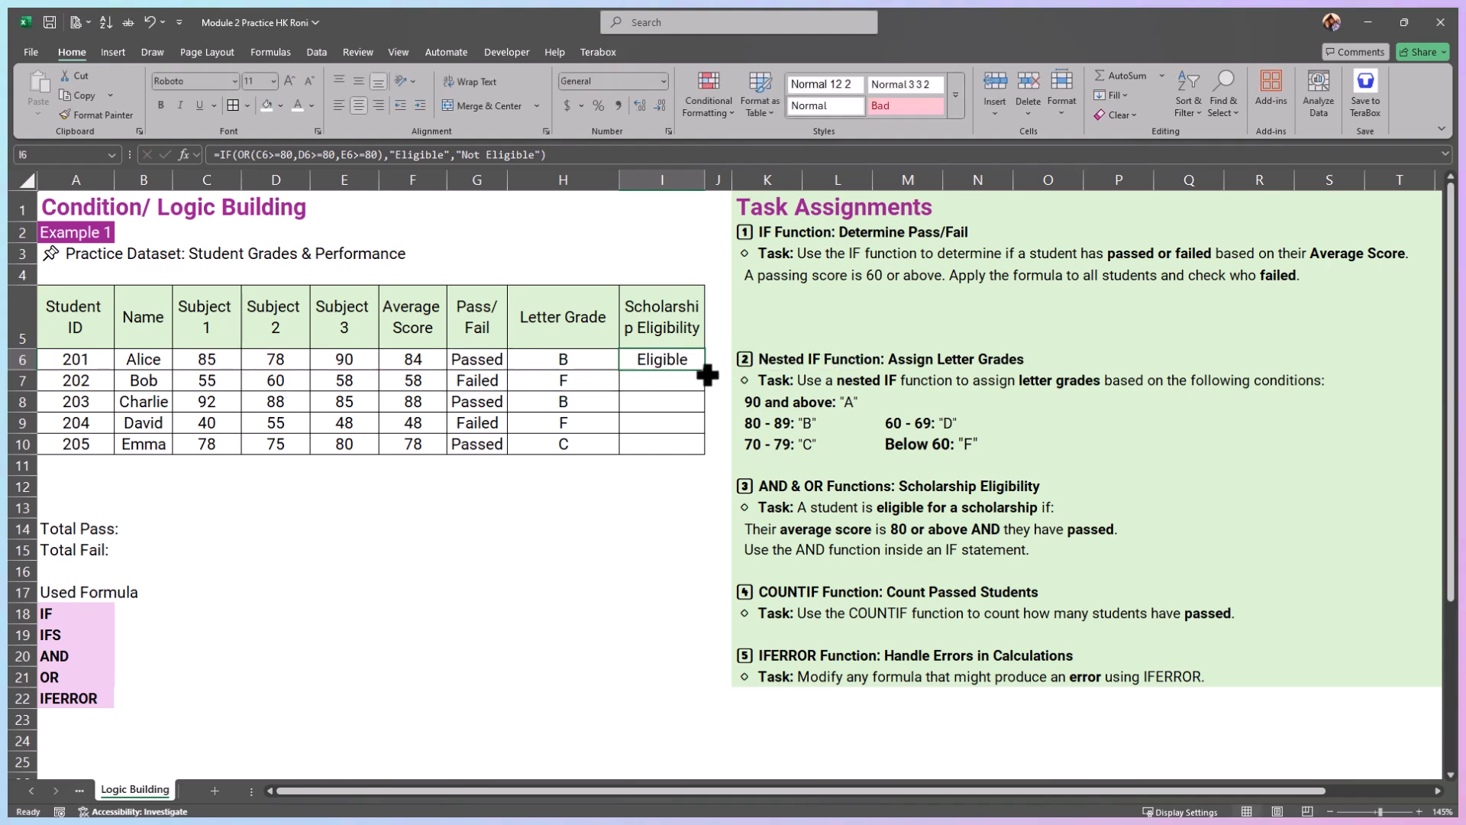
Step: Fill the OR-based eligibility formula from I6 down to I10 and check it against row 7's subject scores
left_click_drag(705, 370, 708, 456)
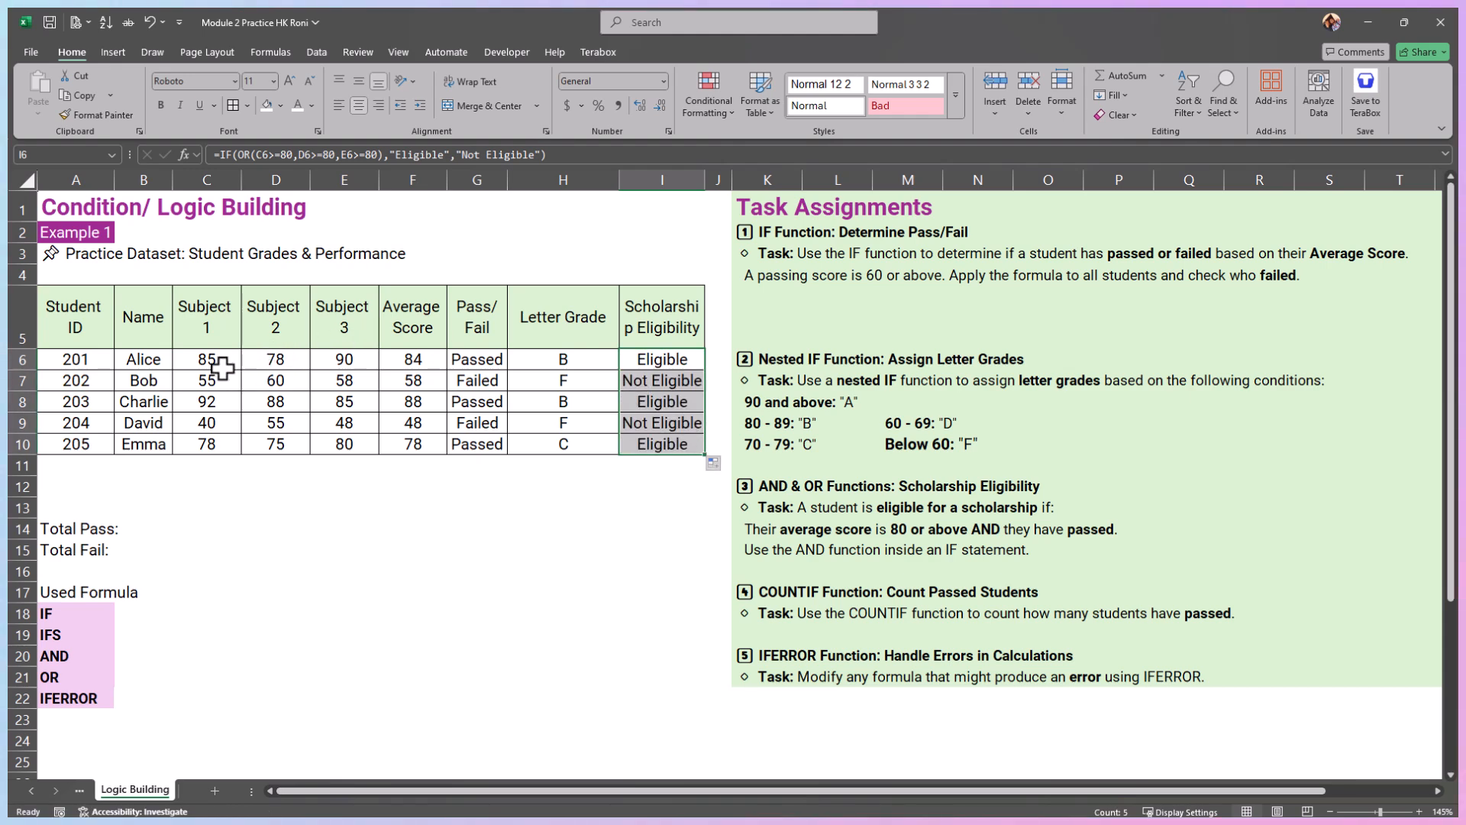
left_click_drag(205, 381, 351, 381)
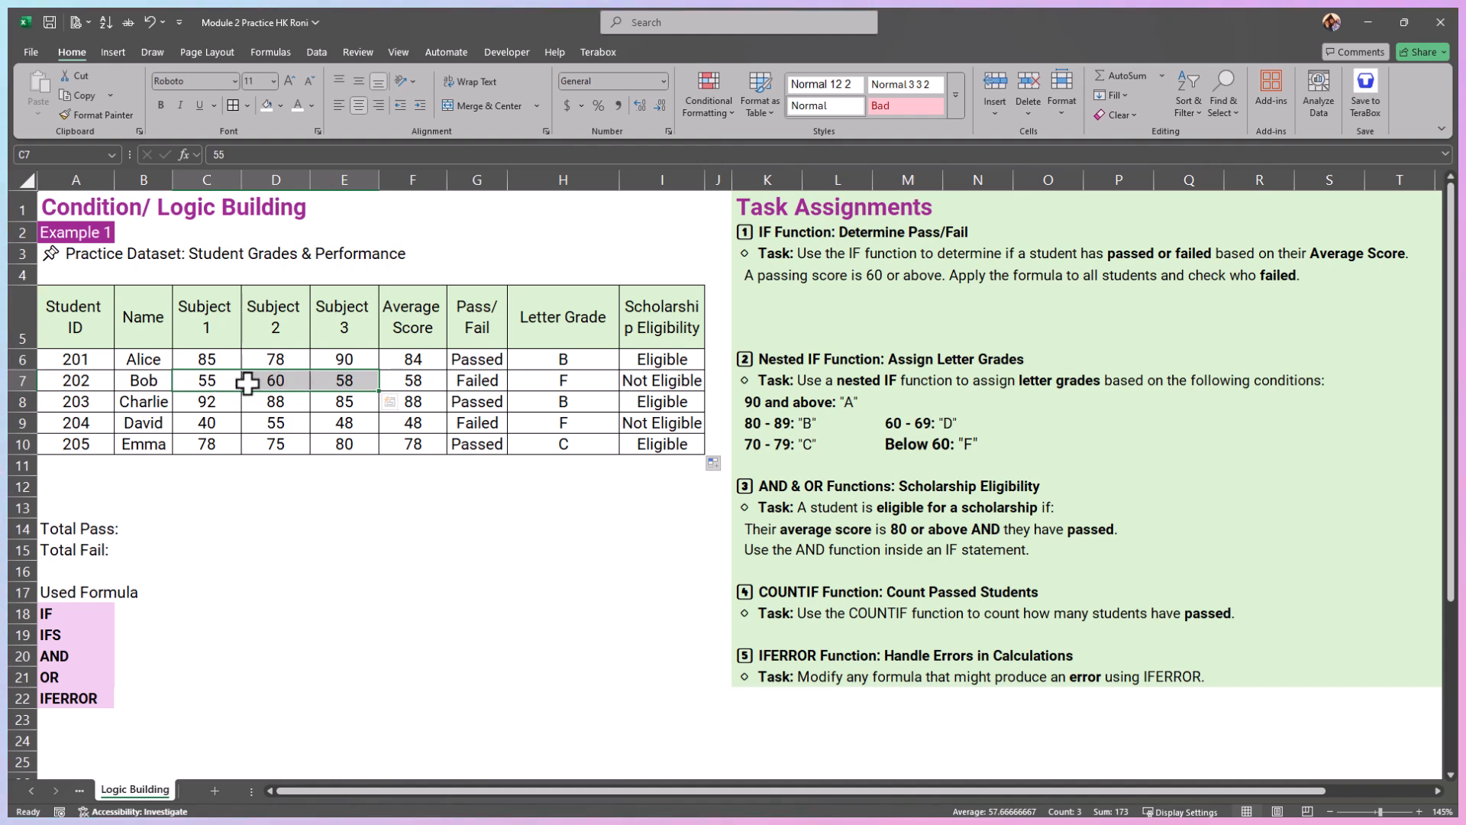
left_click(288, 381)
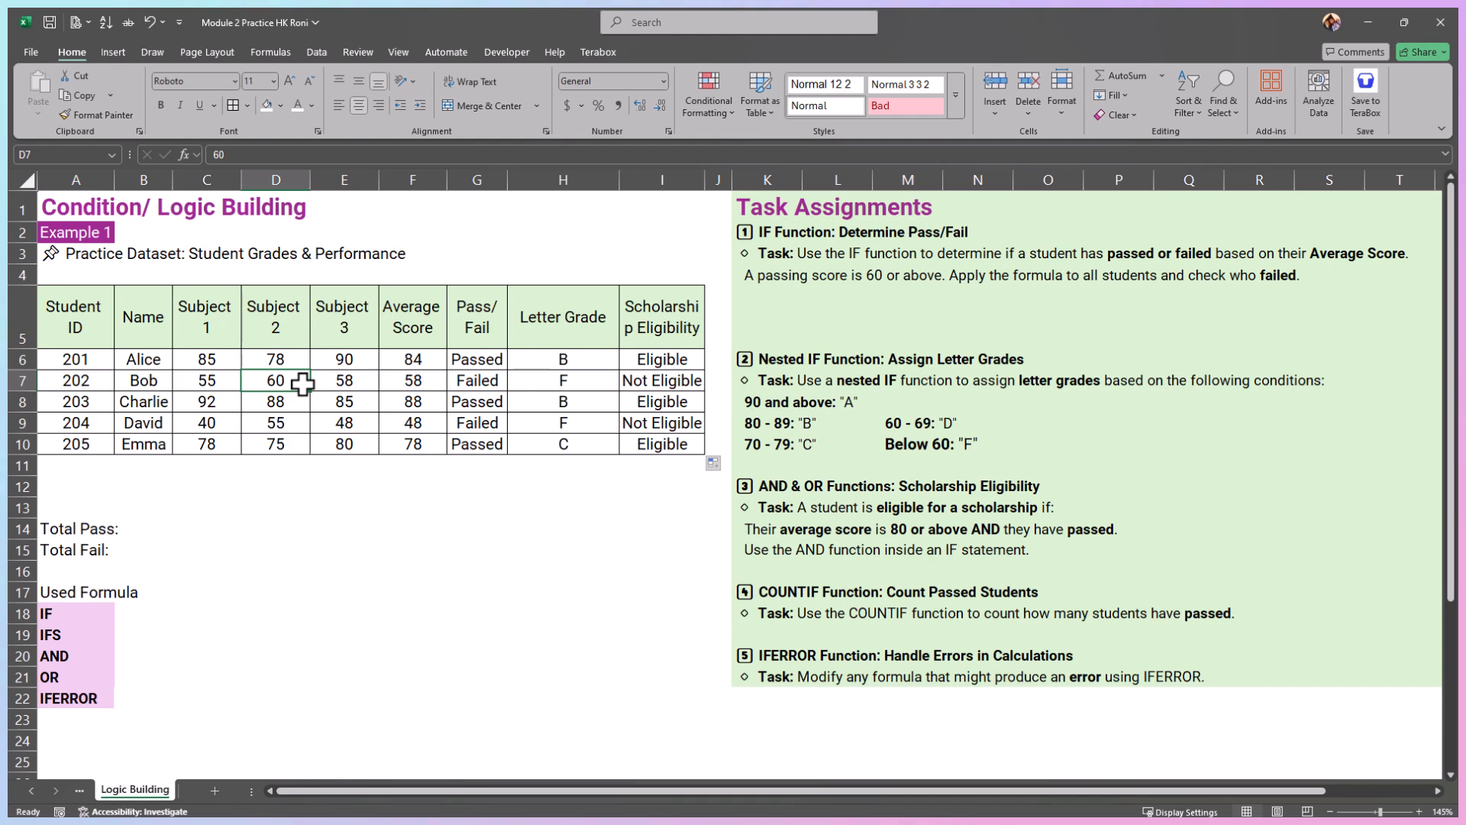
Step: Set the Subject 2 score in D7 to 82 and inspect the scholarship eligibility formula in I7
type("82")
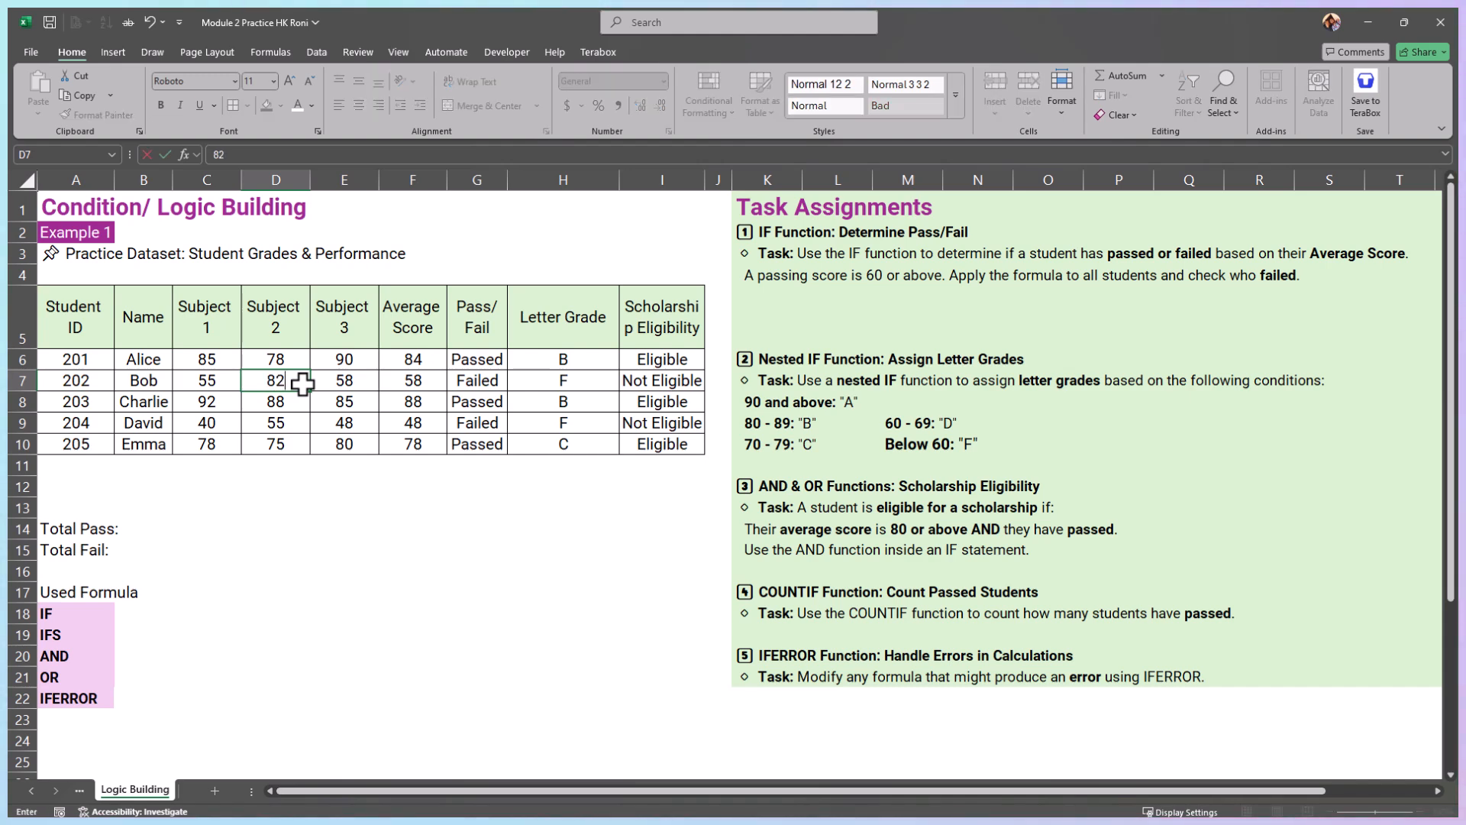
key("Return")
left_click(679, 382)
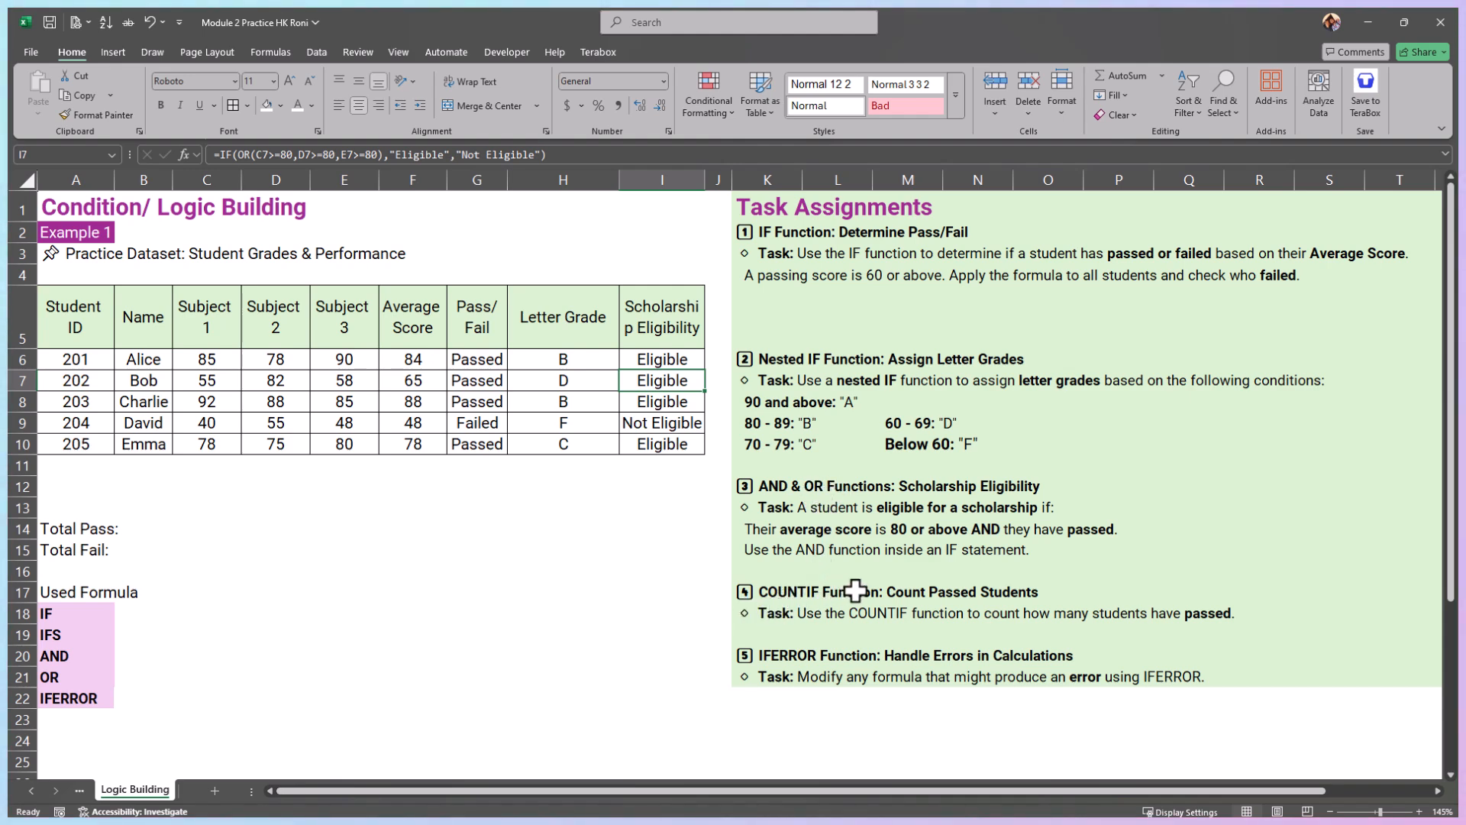
Step: Count the passed students in B14 beside Total Pass with =COUNTIF(G6:G10,"Passed")
left_click_drag(825, 622, 1249, 622)
left_click(170, 528)
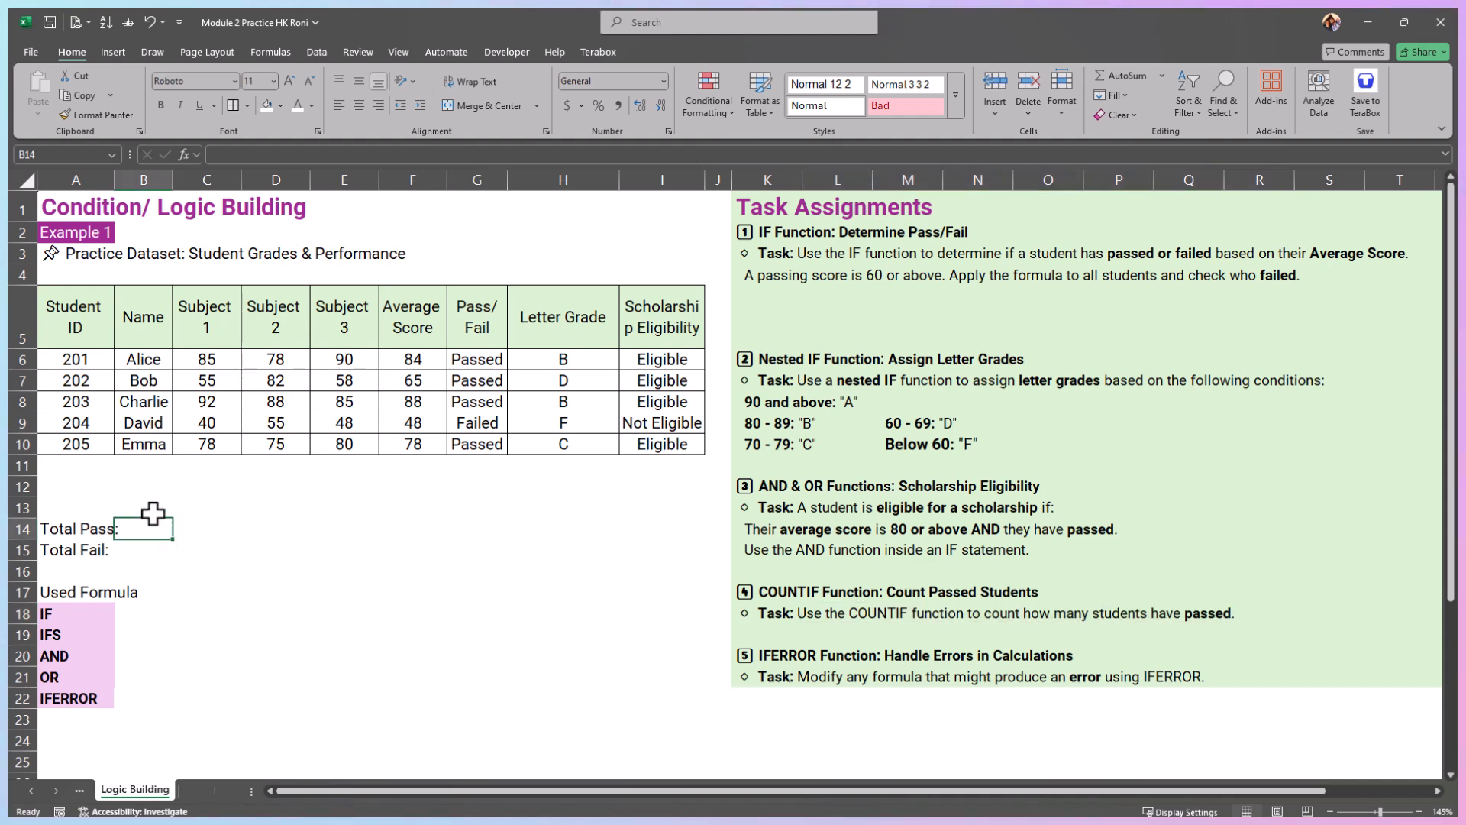
type("=c")
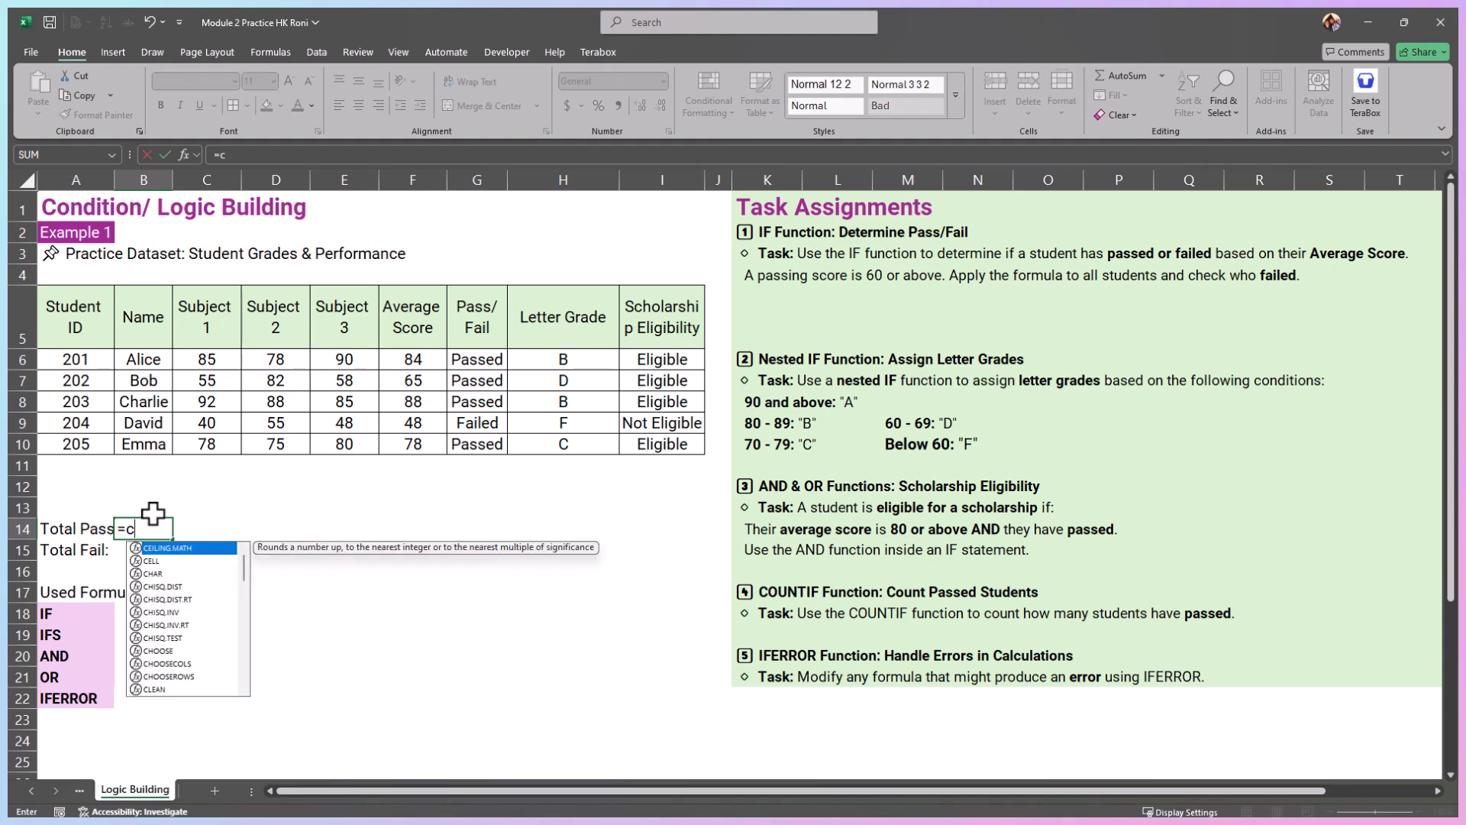
type("ountif")
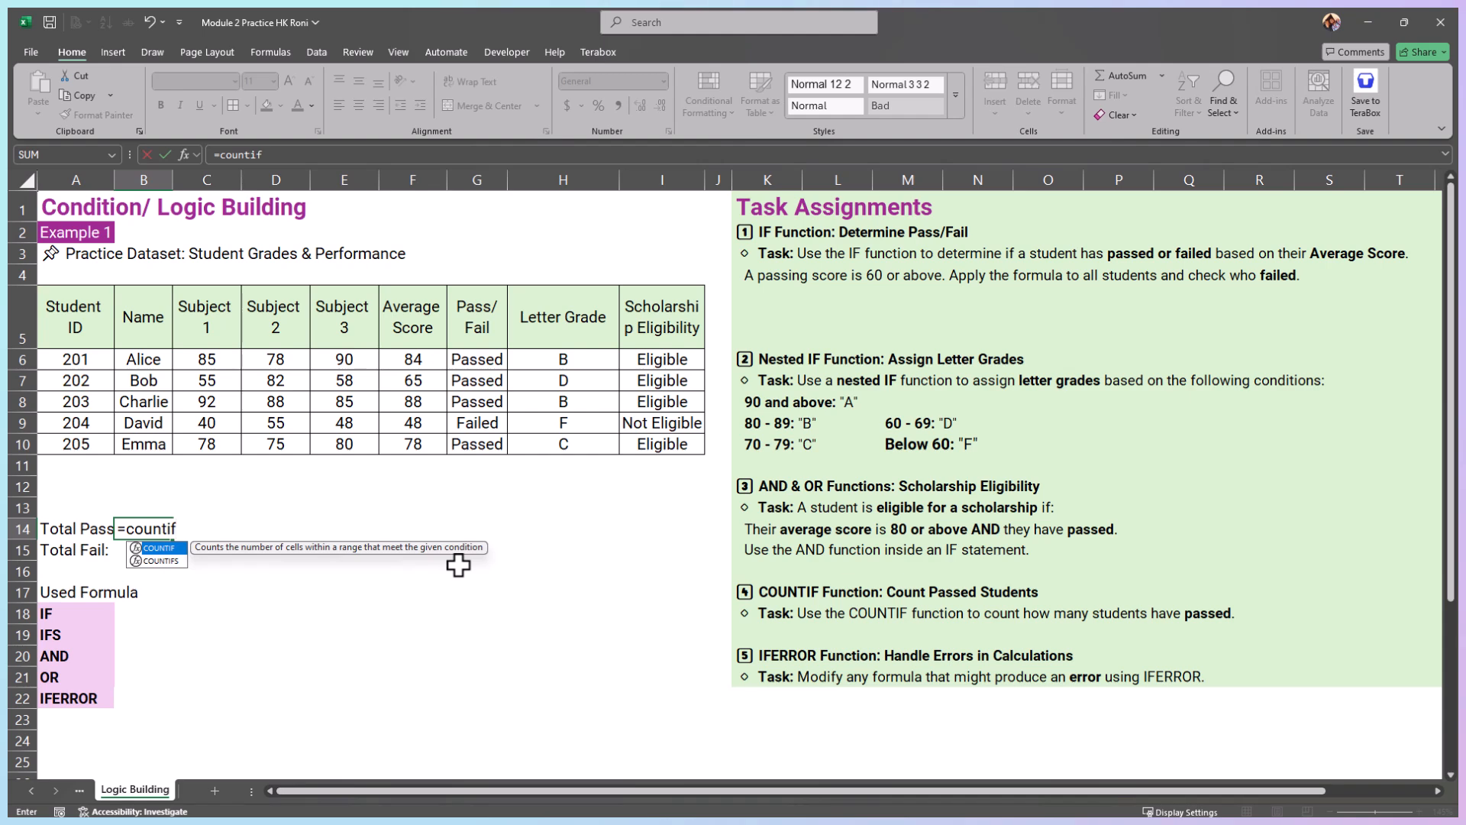
type("(")
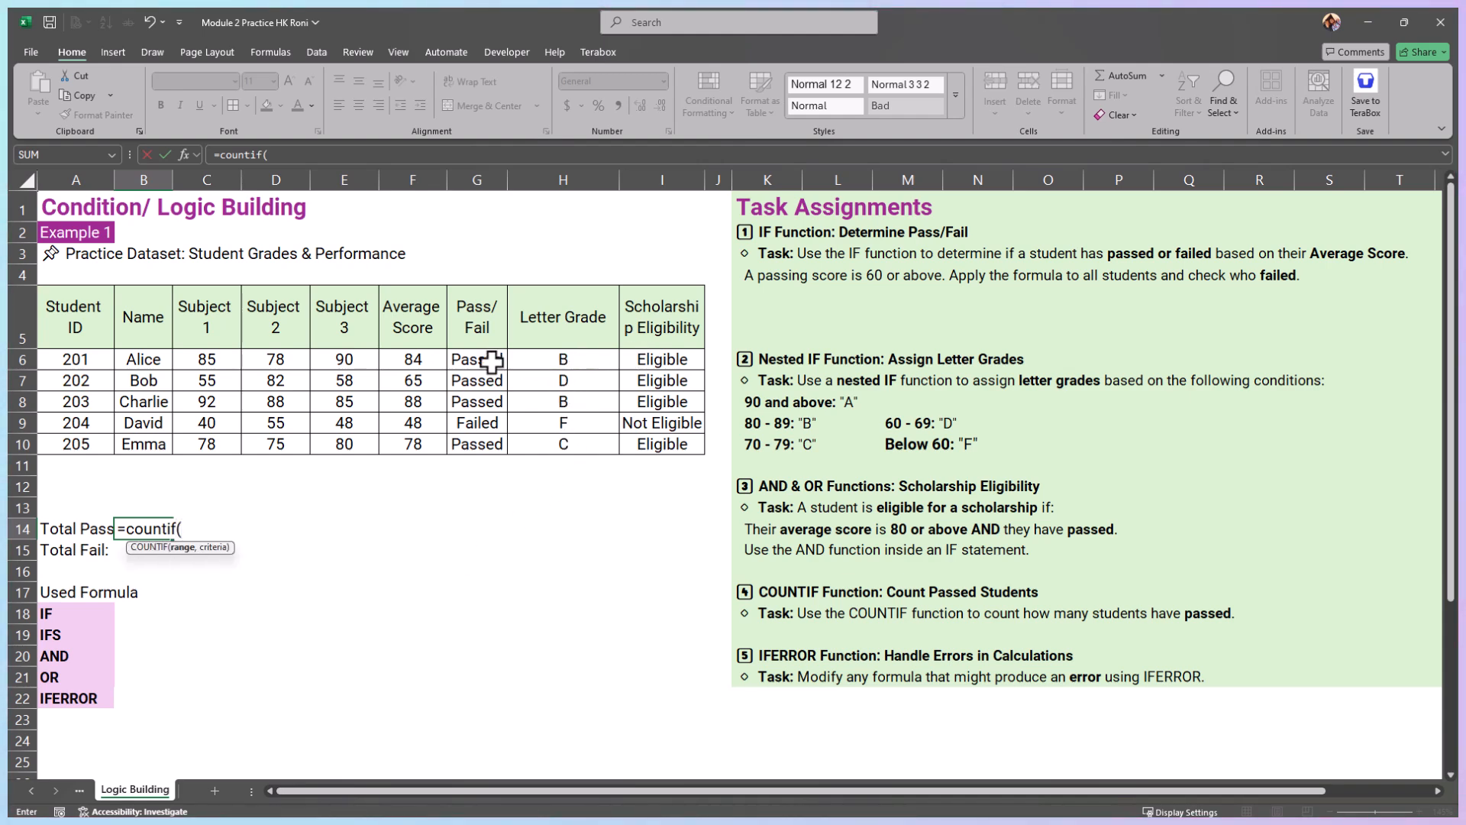
left_click_drag(491, 361, 481, 435)
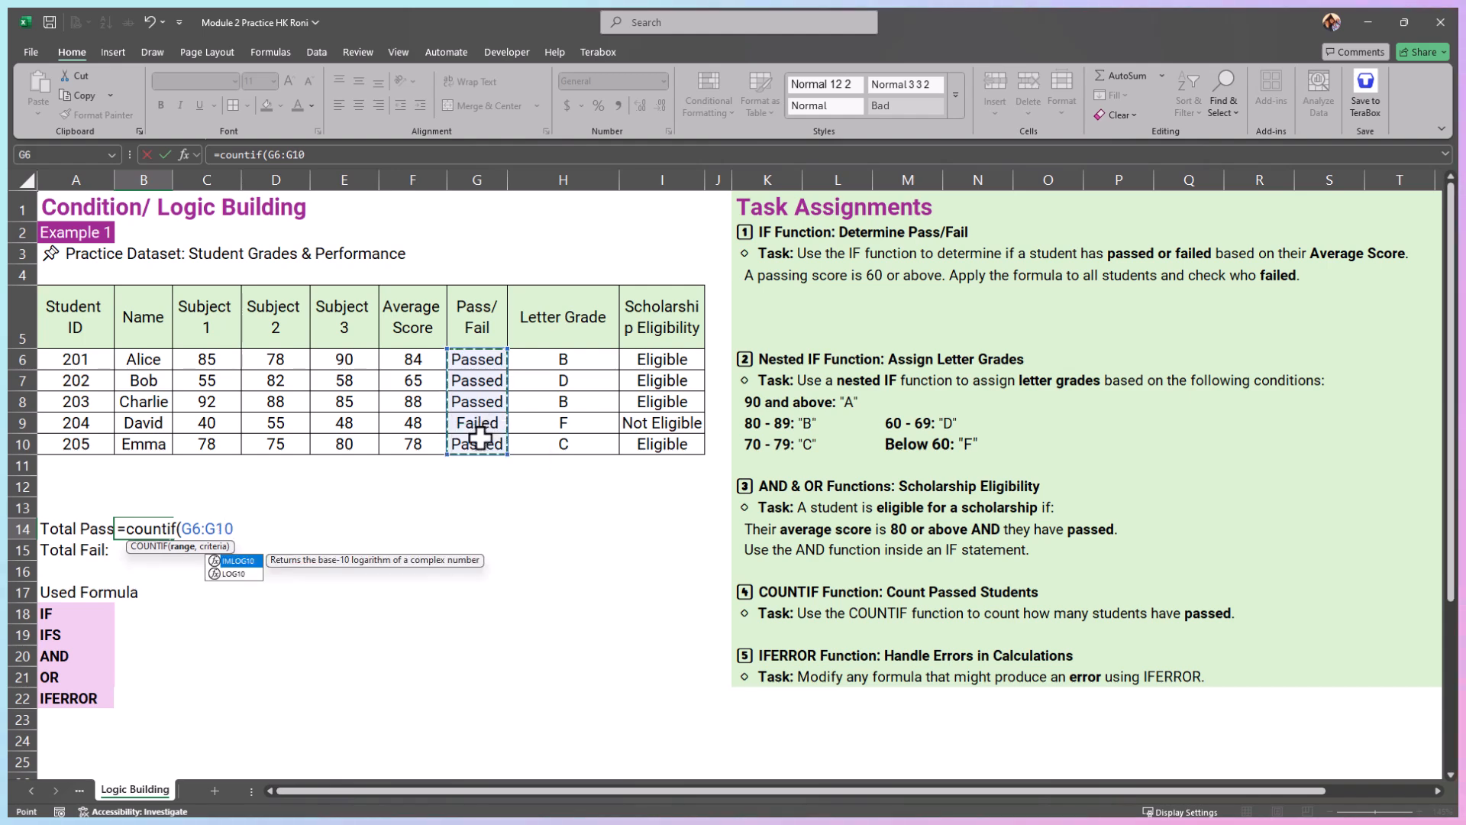
type(",")
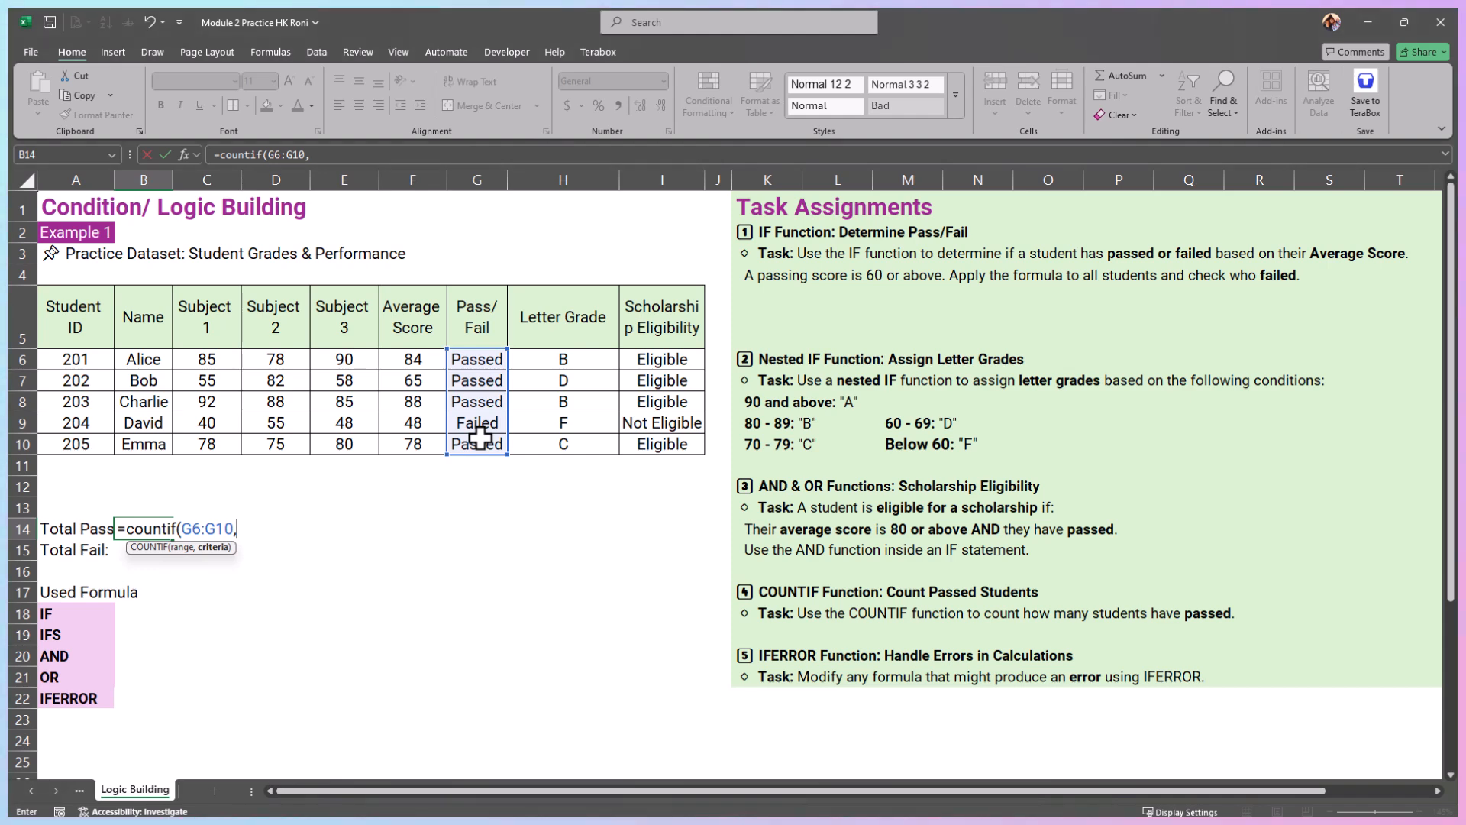
type("\"Passed\")")
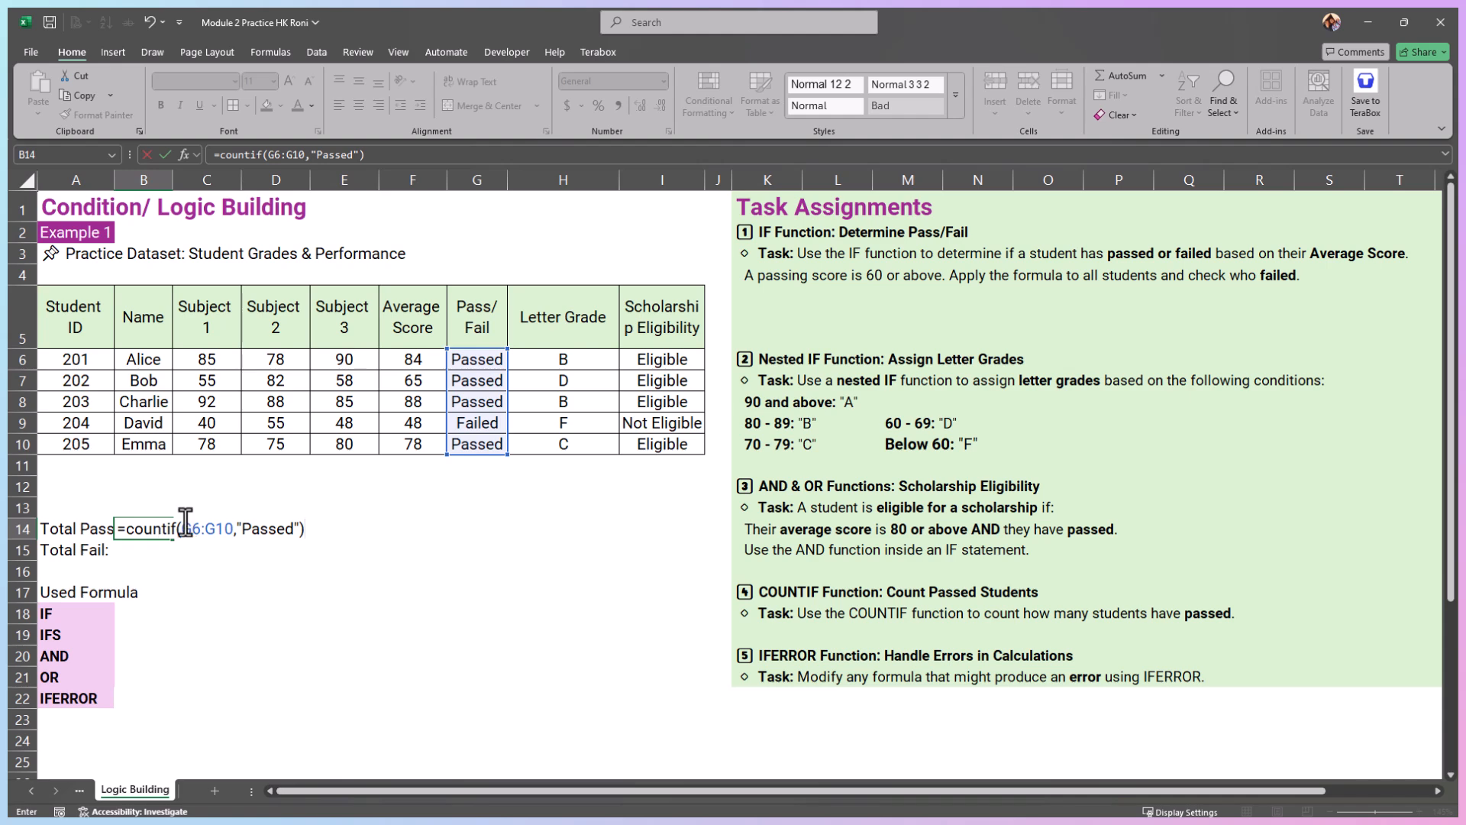
key("Return")
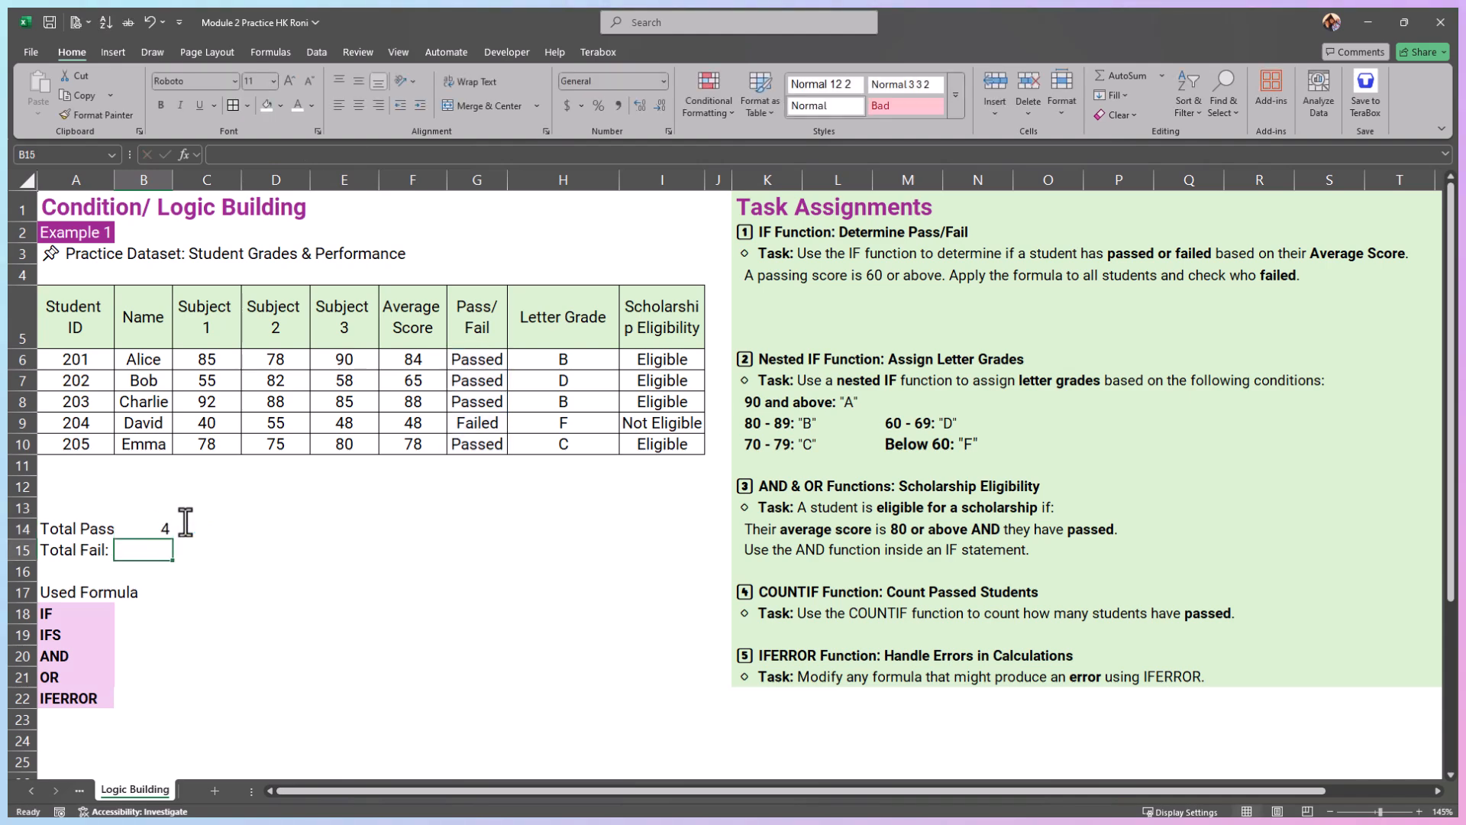
Step: Compare the Total Pass count with the individual results in the Pass/Fail column, G6:G10
left_click_drag(489, 363, 481, 422)
left_click(481, 447)
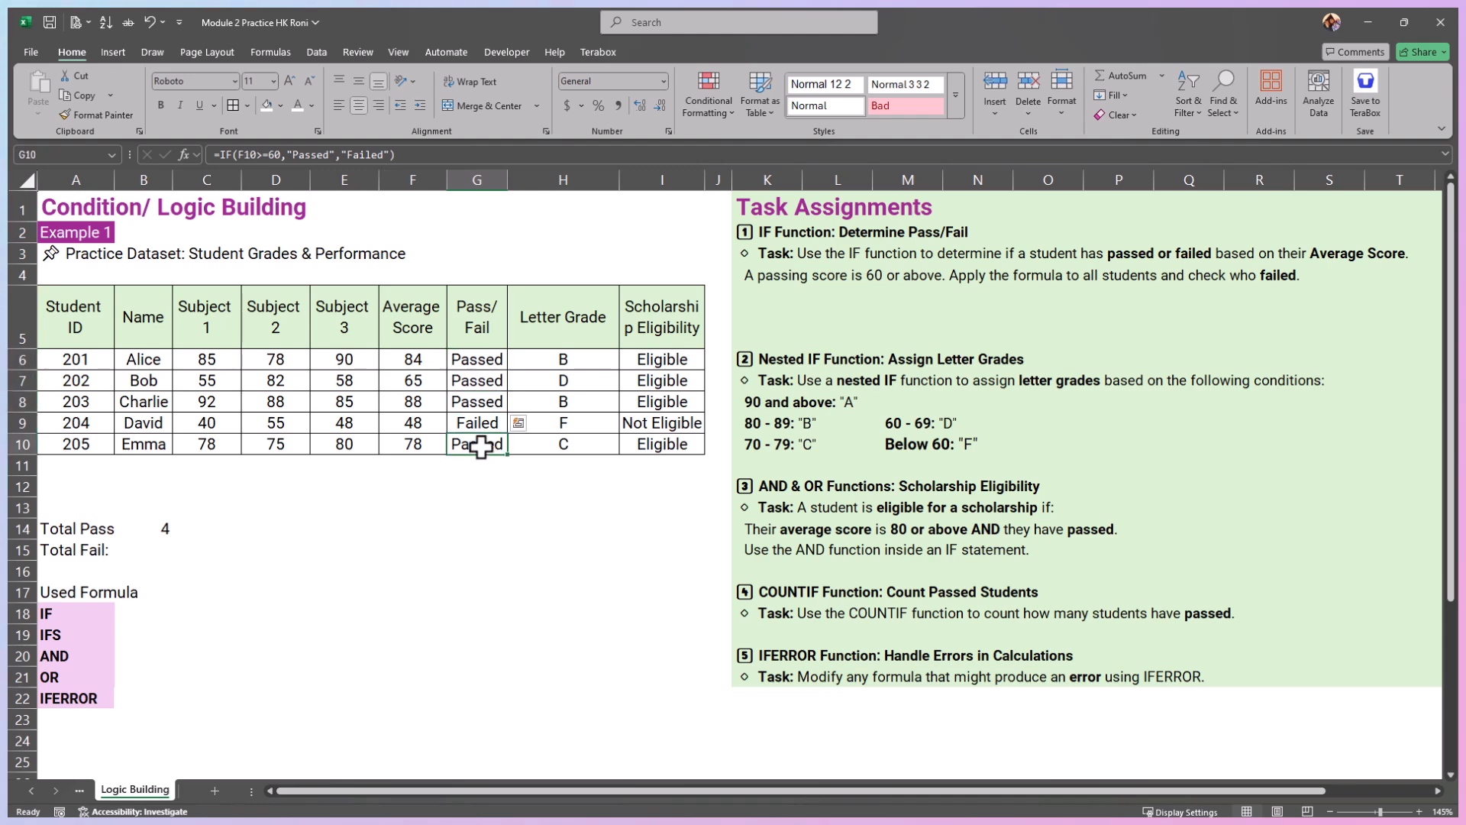
left_click(157, 528)
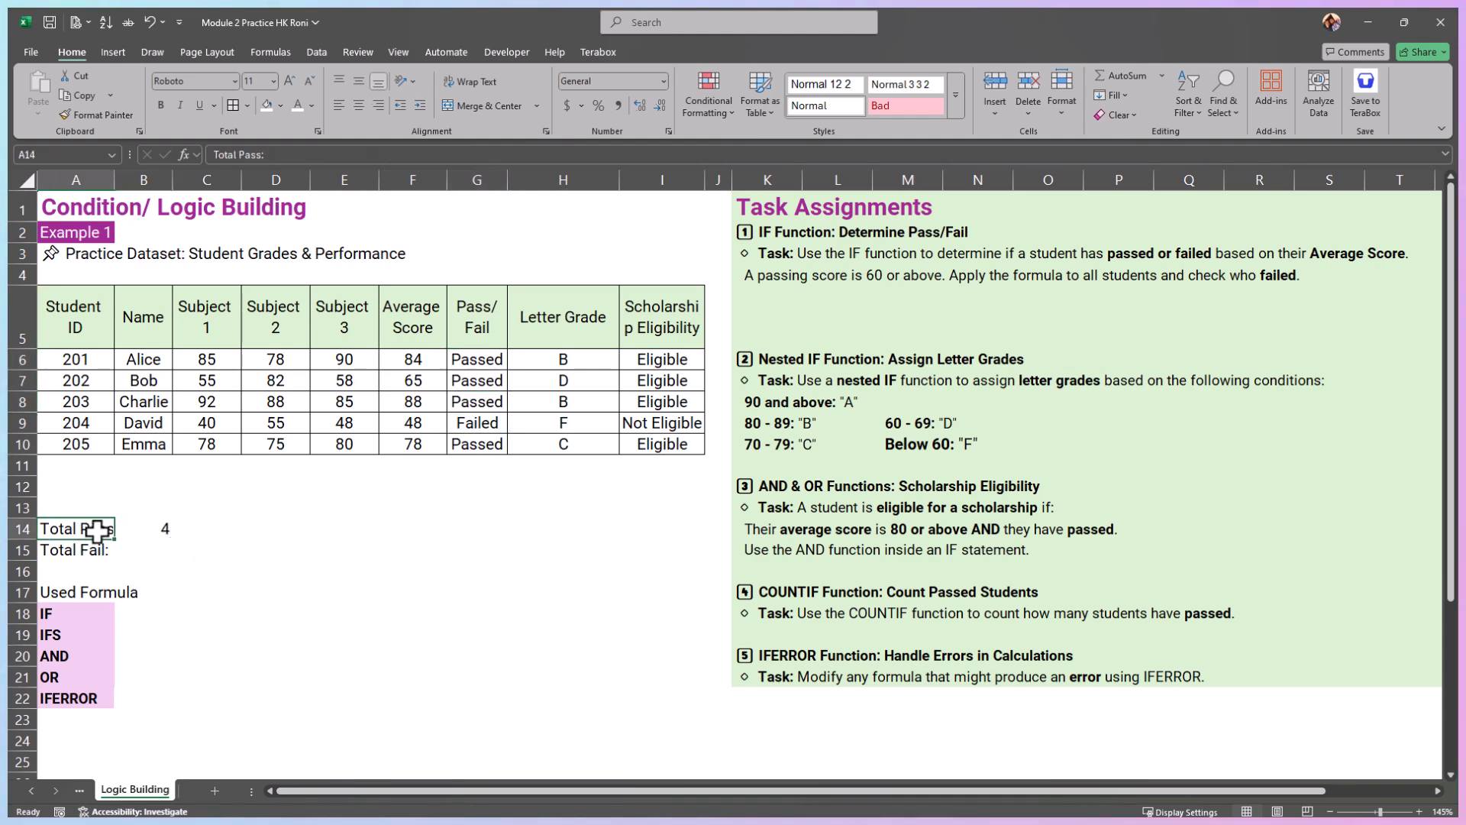
Step: Count the failed students in B15 beside Total Fail with =COUNTIF(G6:G10,"Failed")
left_click(154, 555)
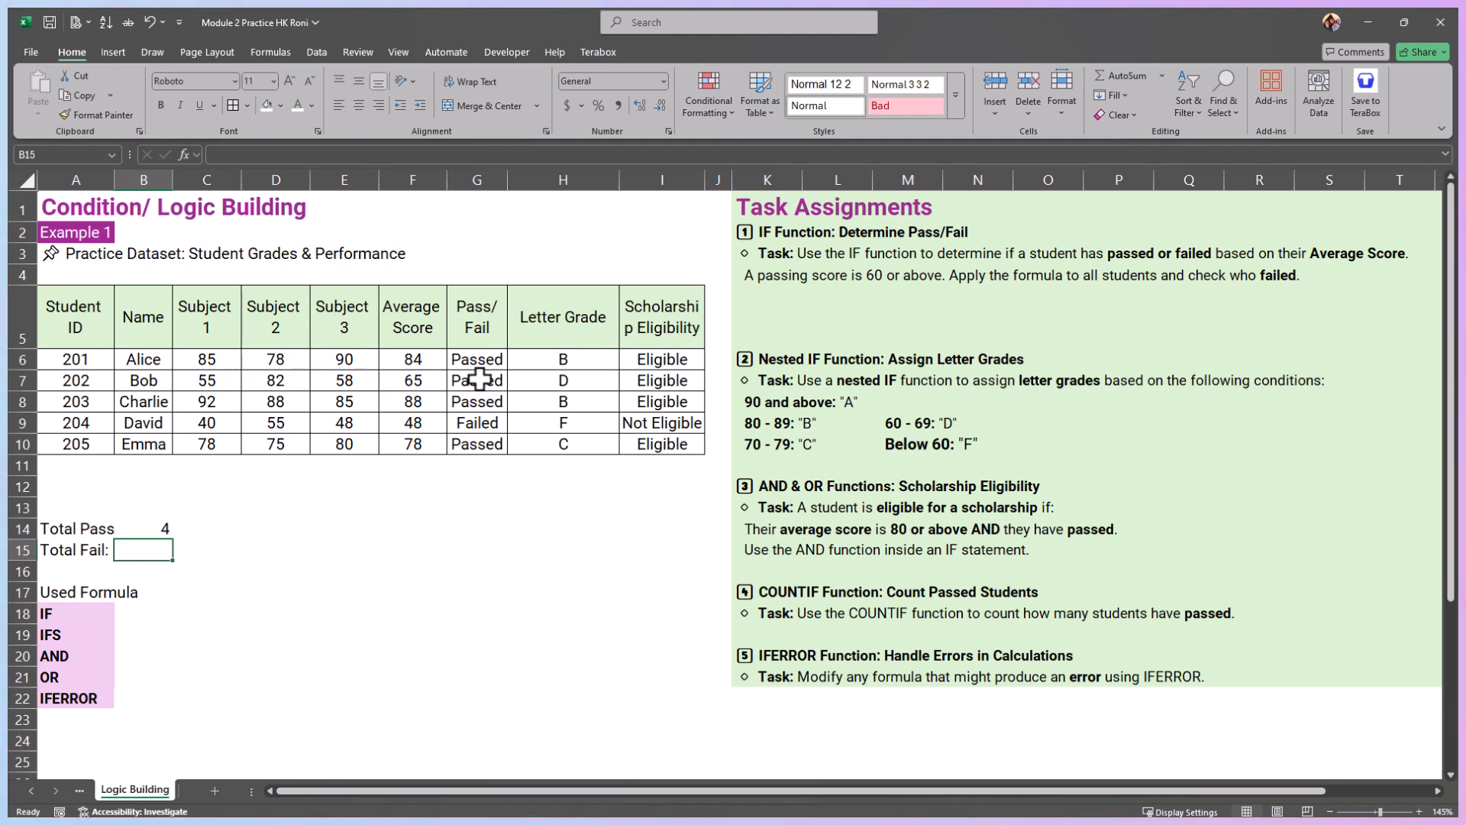
type("=countif(")
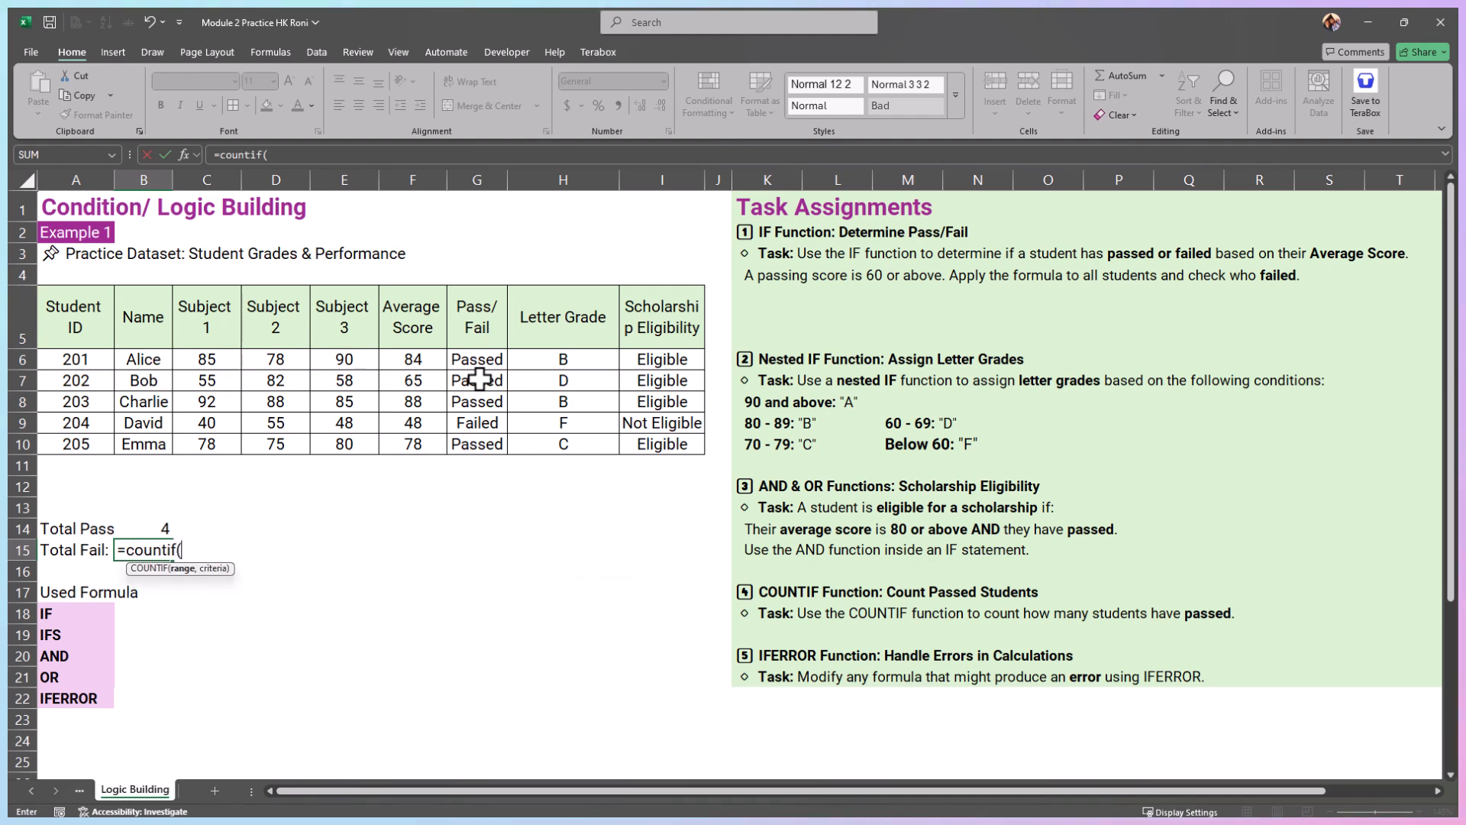
left_click_drag(473, 363, 467, 435)
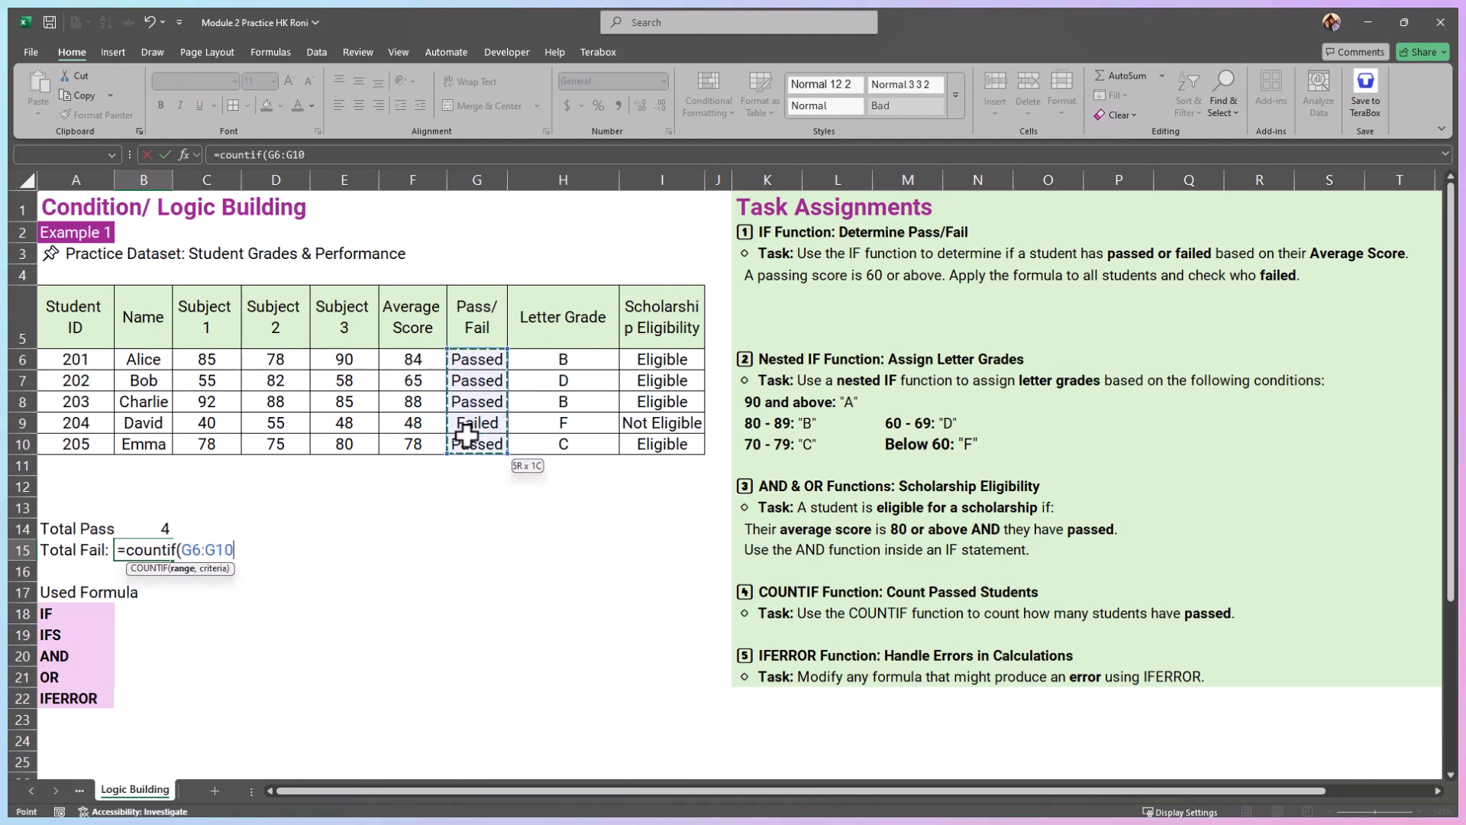
type(",")
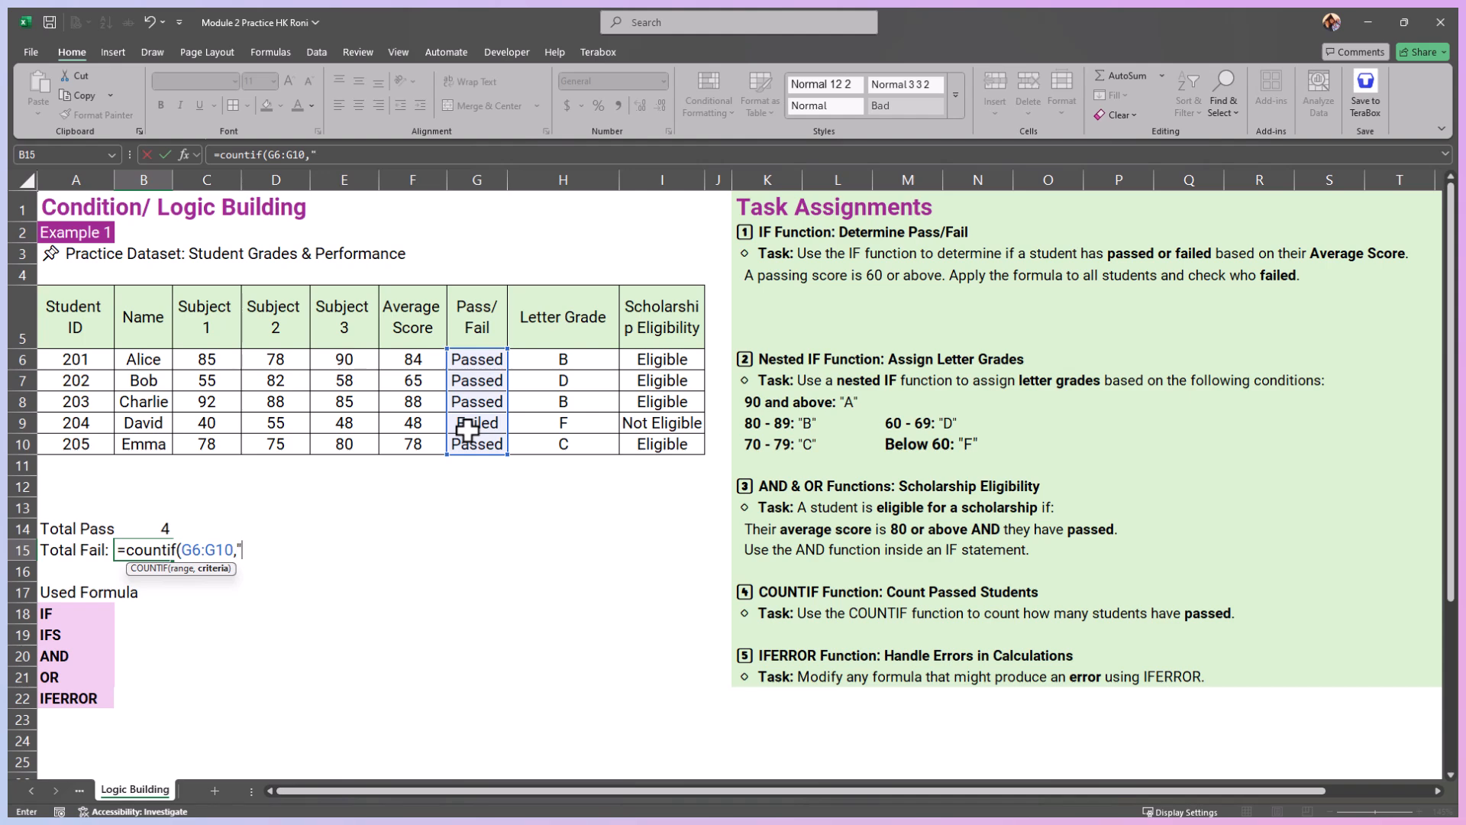
type("\"Faile")
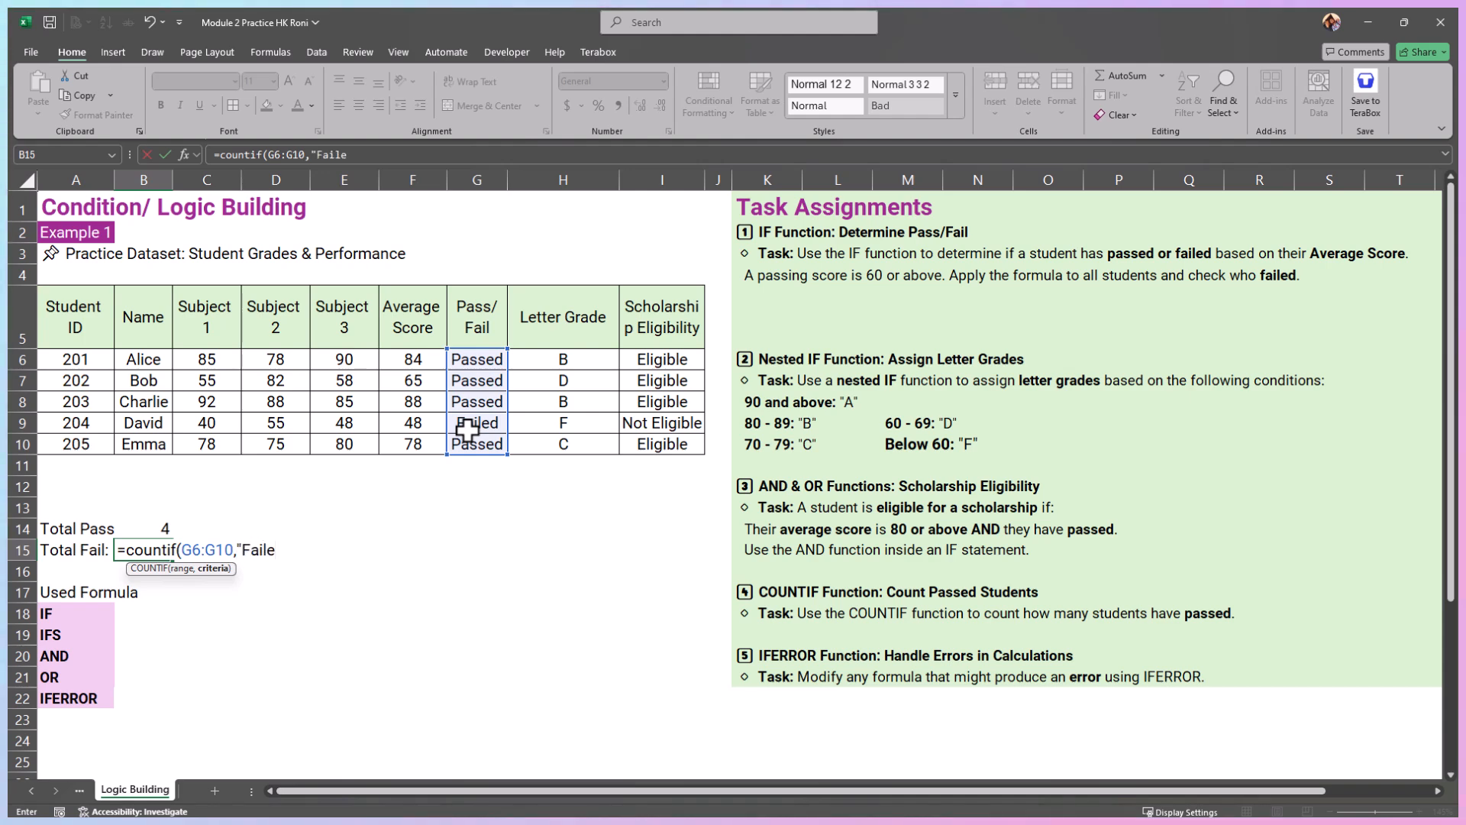
type("d\")")
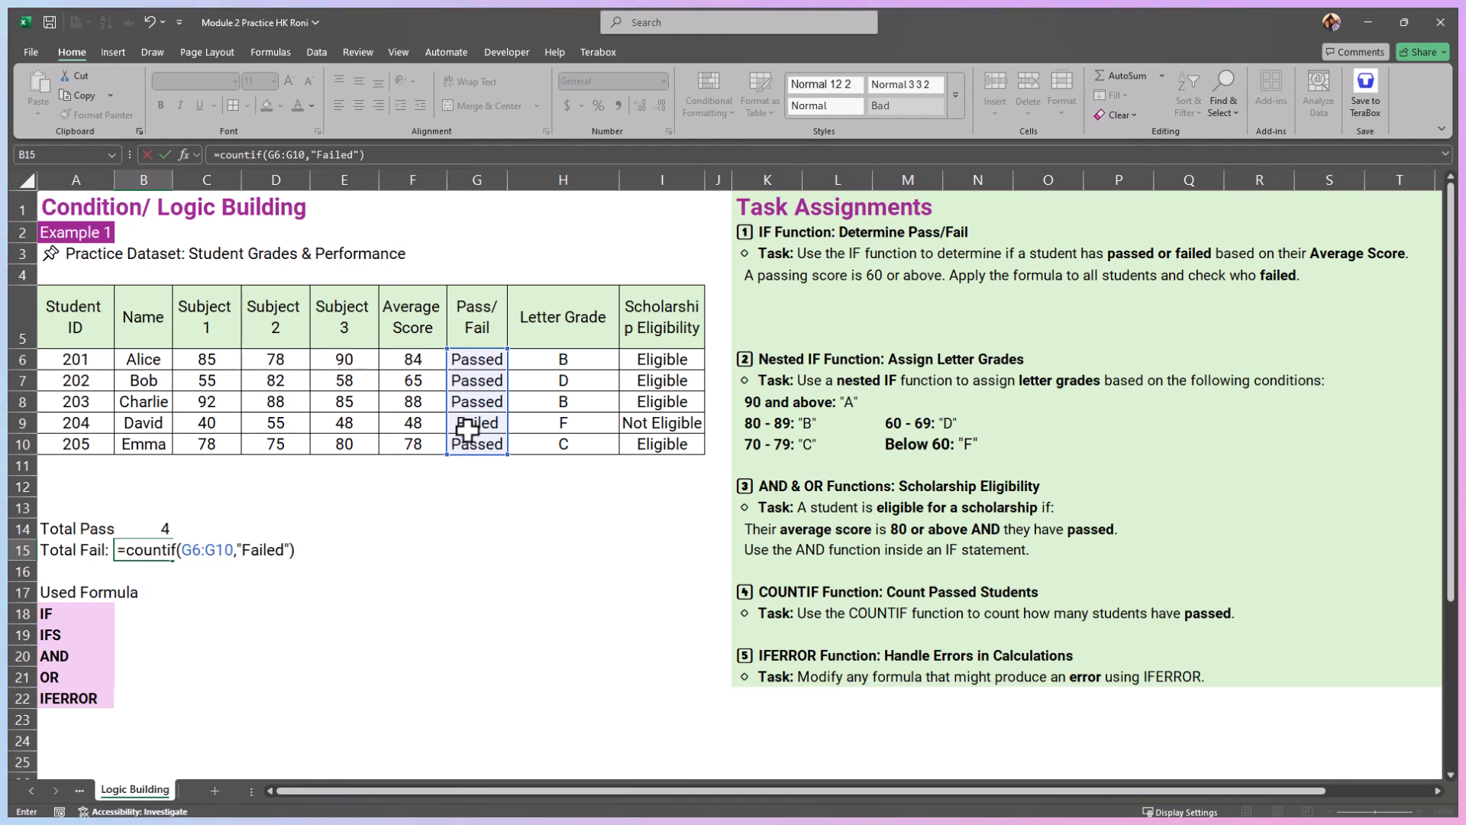
key("Return")
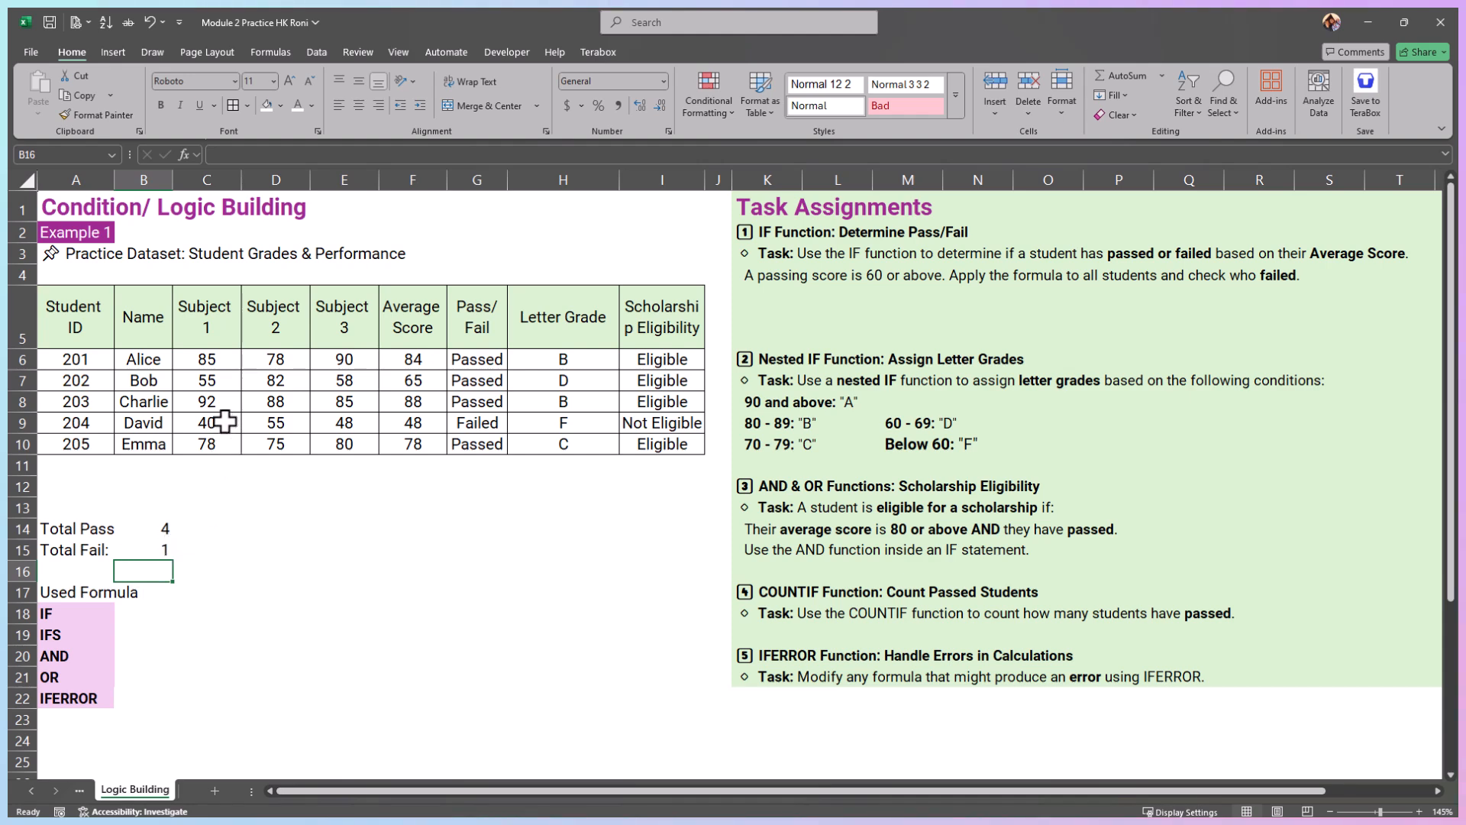
Step: Set the Subject 1 score in C10 to 0 to test the result in G10 and the totals in B14:B15
left_click(197, 446)
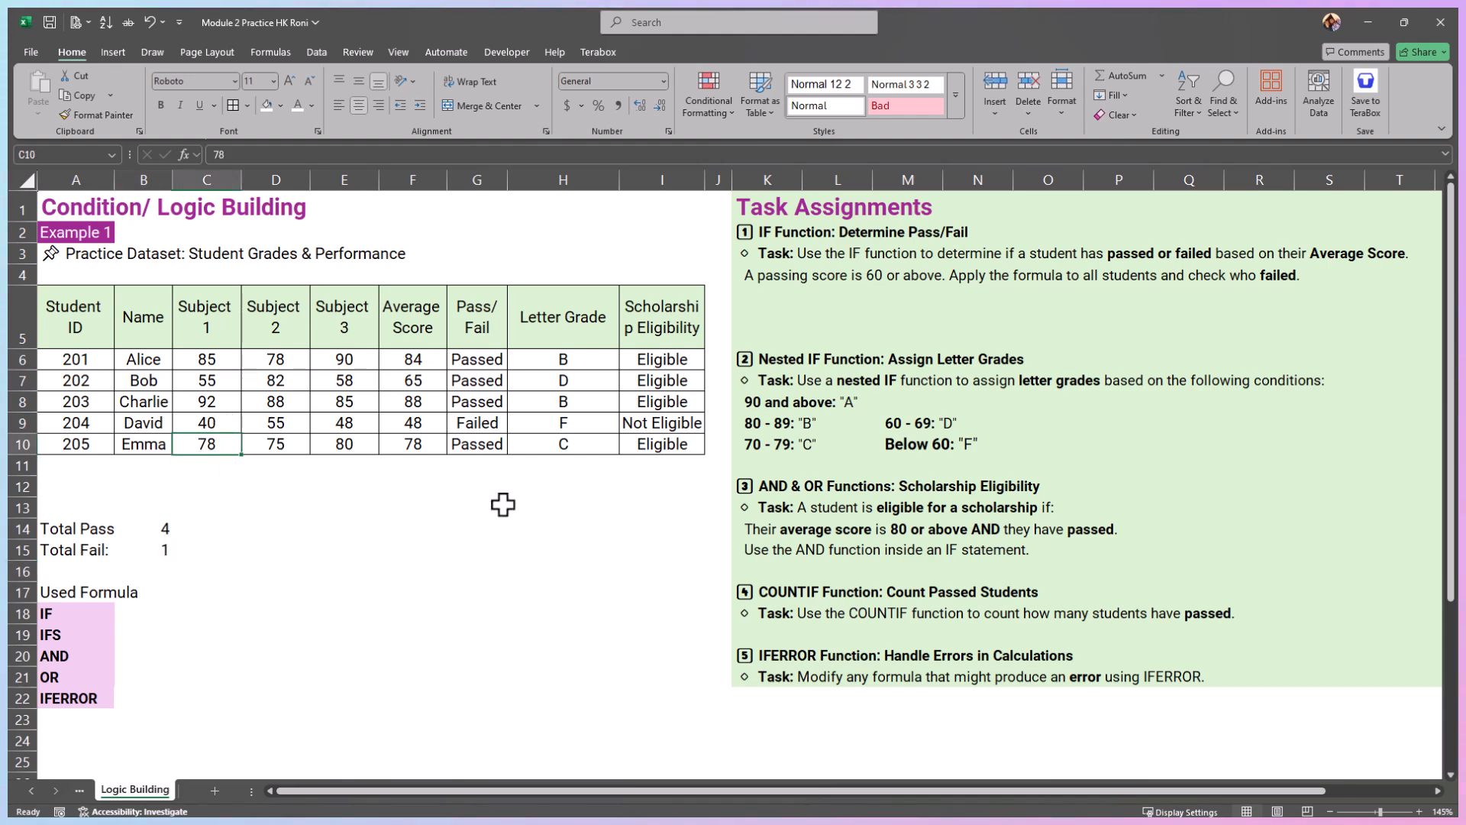
type("0")
key("Tab")
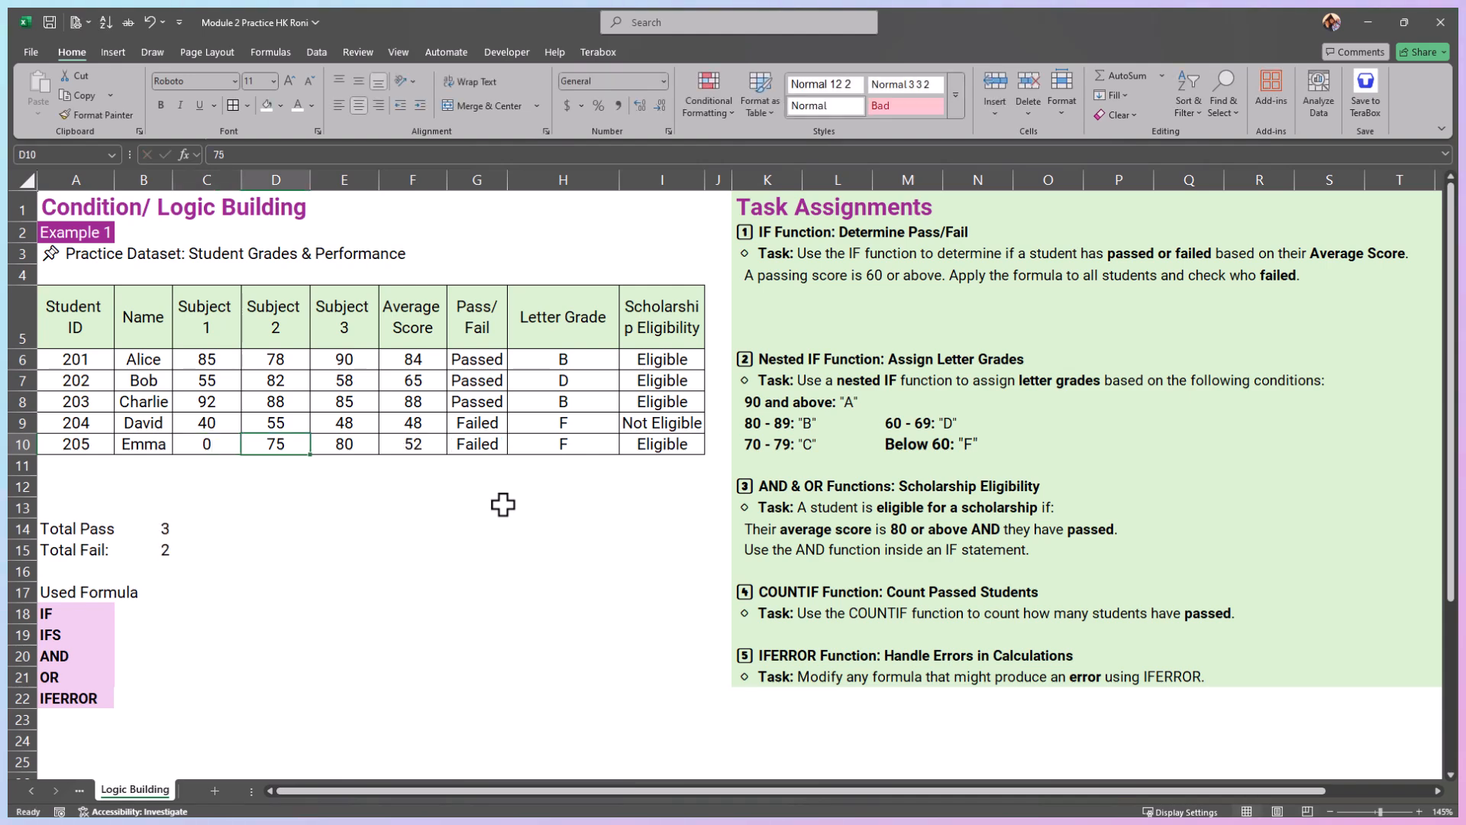
left_click(495, 445)
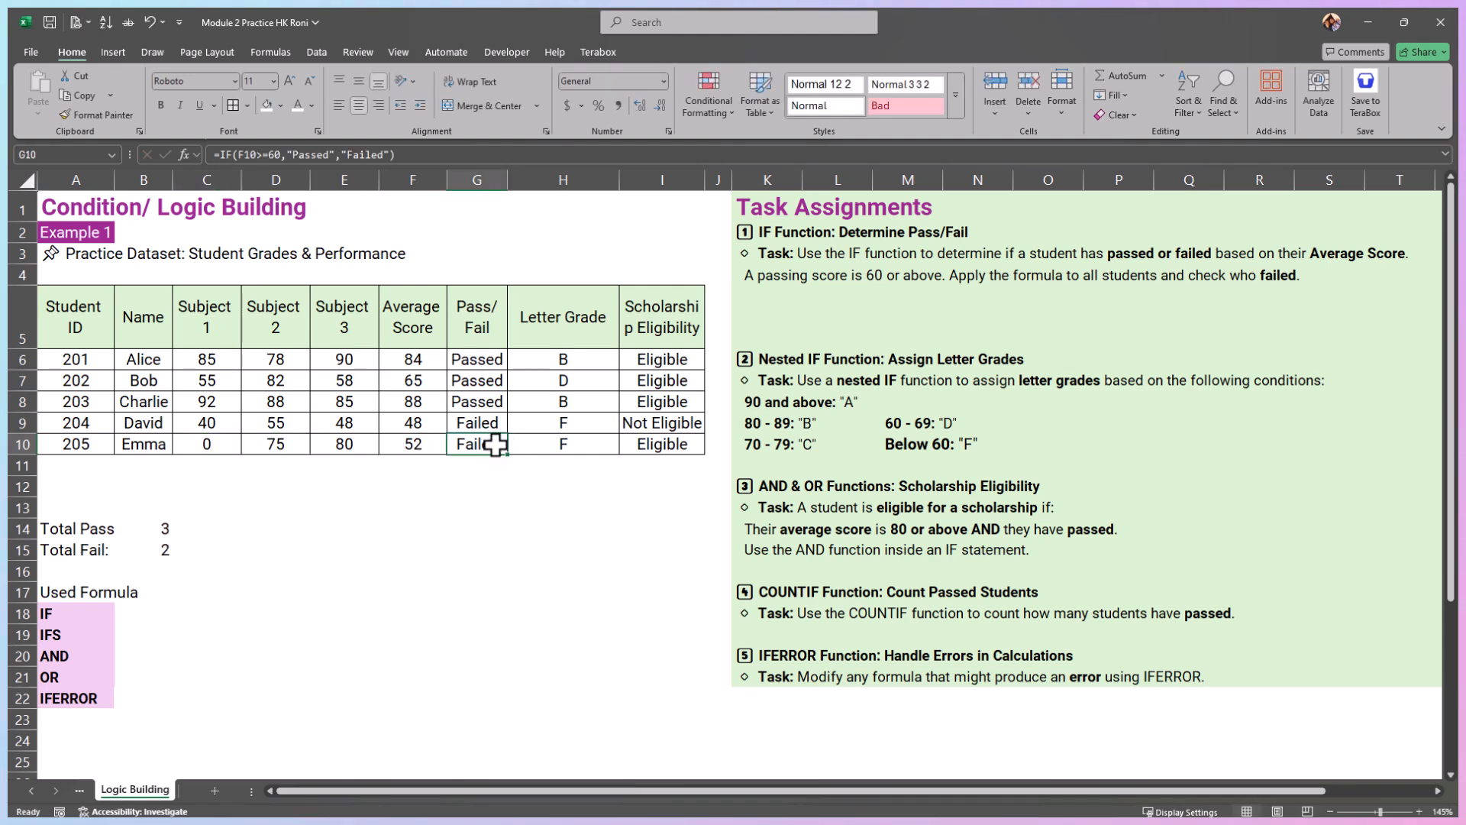
left_click_drag(158, 527, 174, 550)
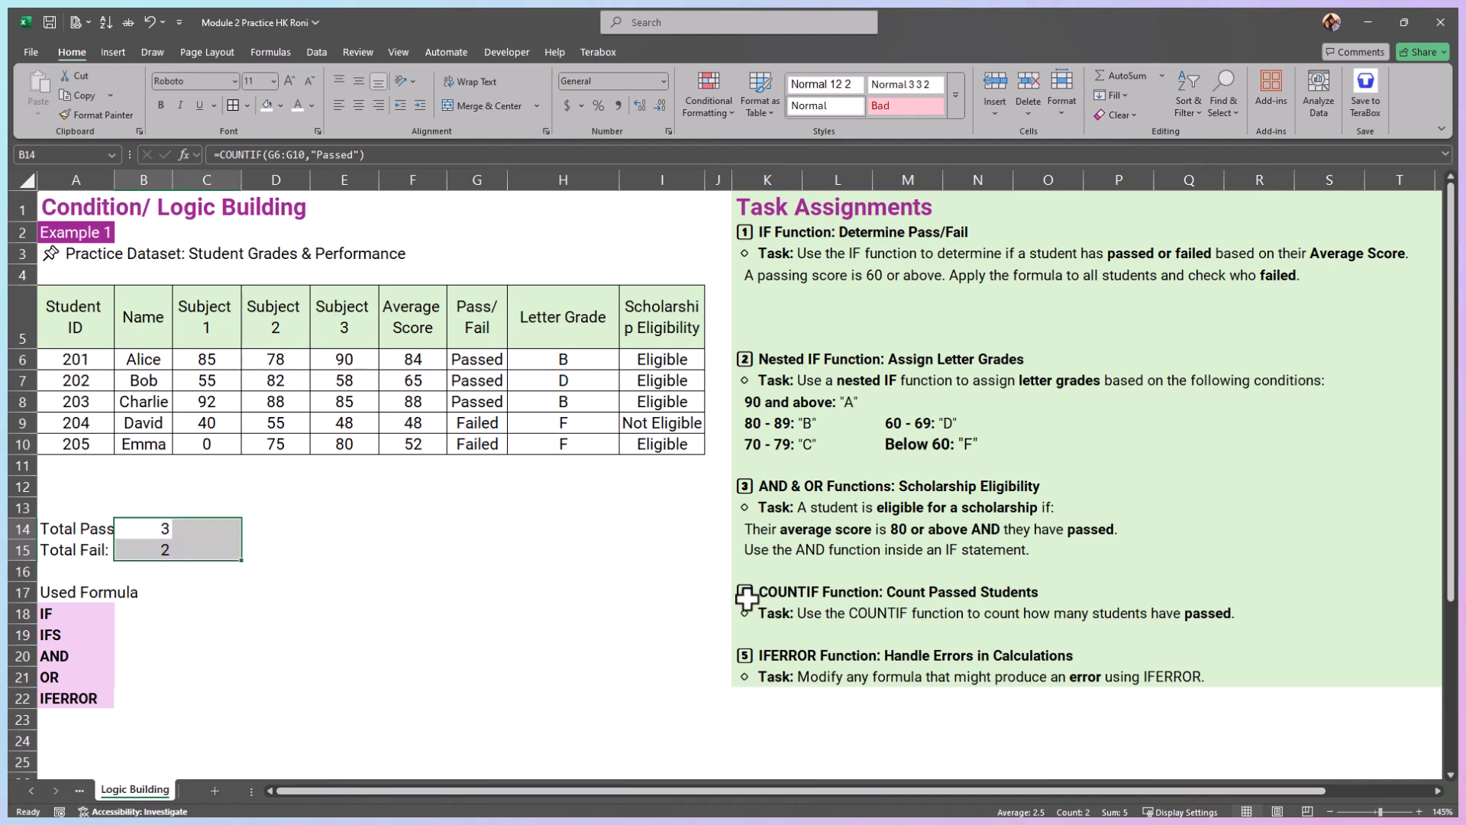
left_click_drag(747, 599, 1250, 607)
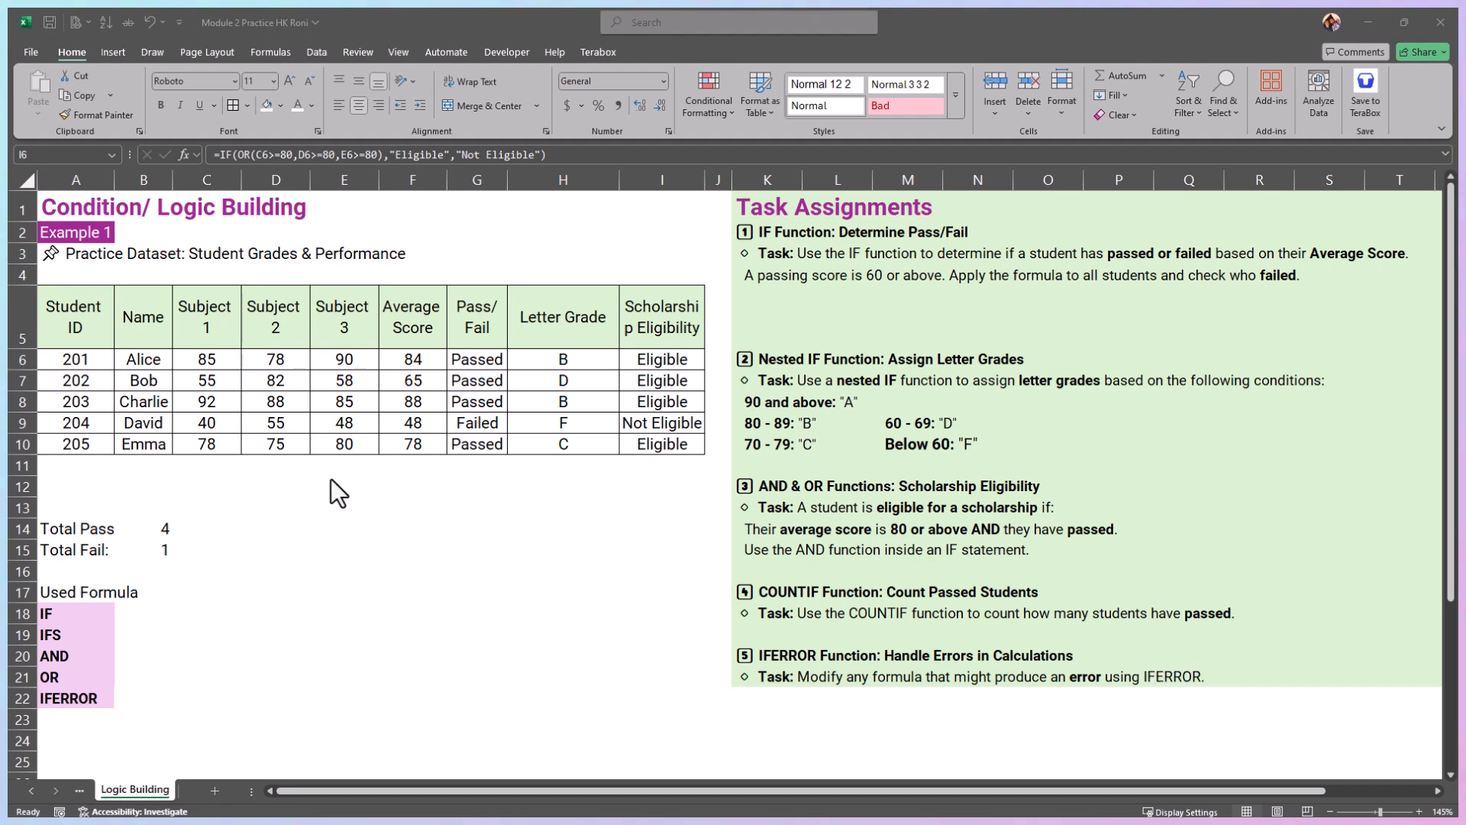
Step: Replace the AVERAGE formula in F10 with =SUM(C10:E10)/3 and keep F10 selected
scroll(235, 462, "up", 2)
left_click(497, 434)
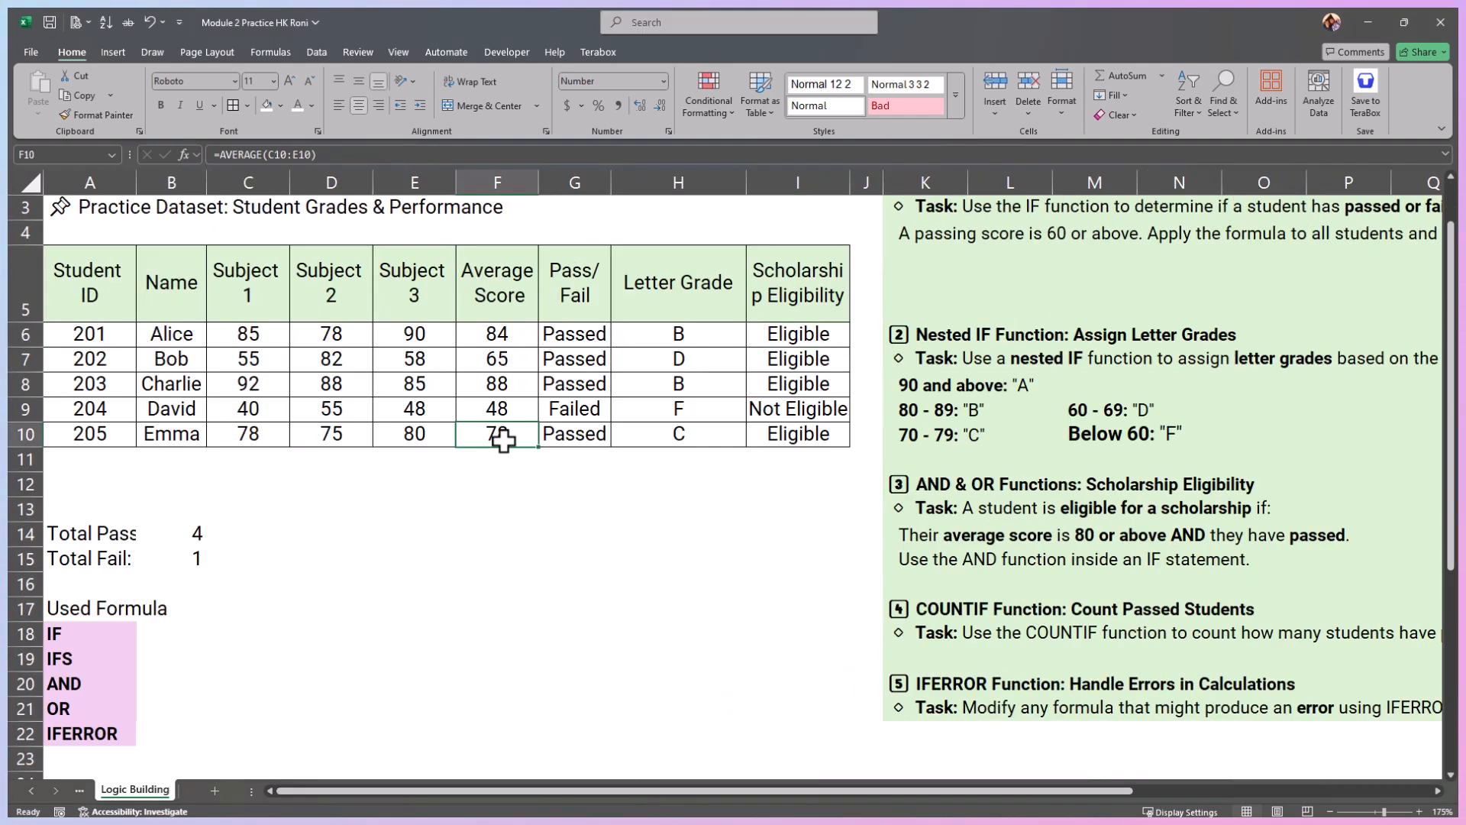
left_click(244, 155)
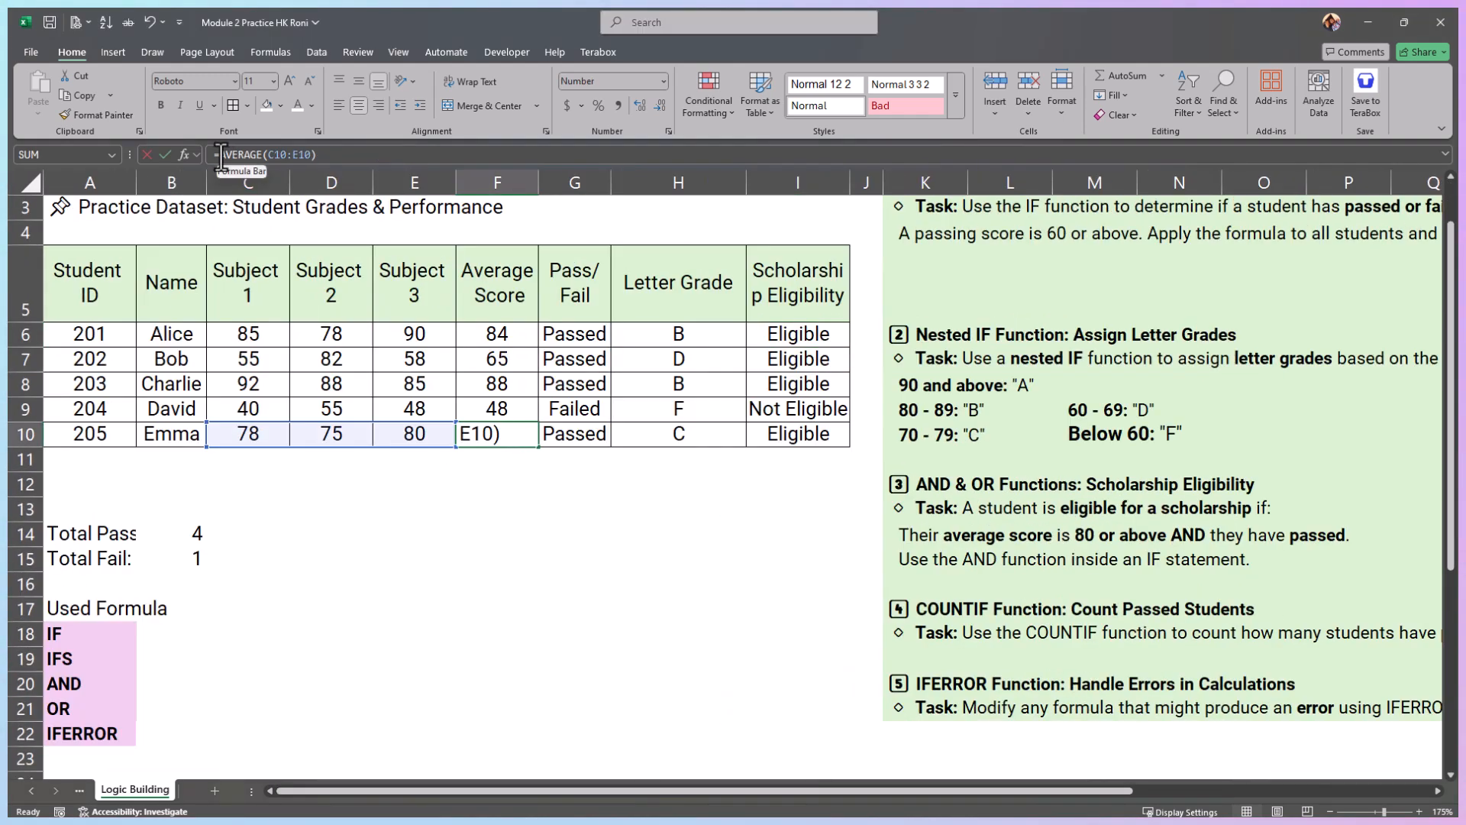
type("s")
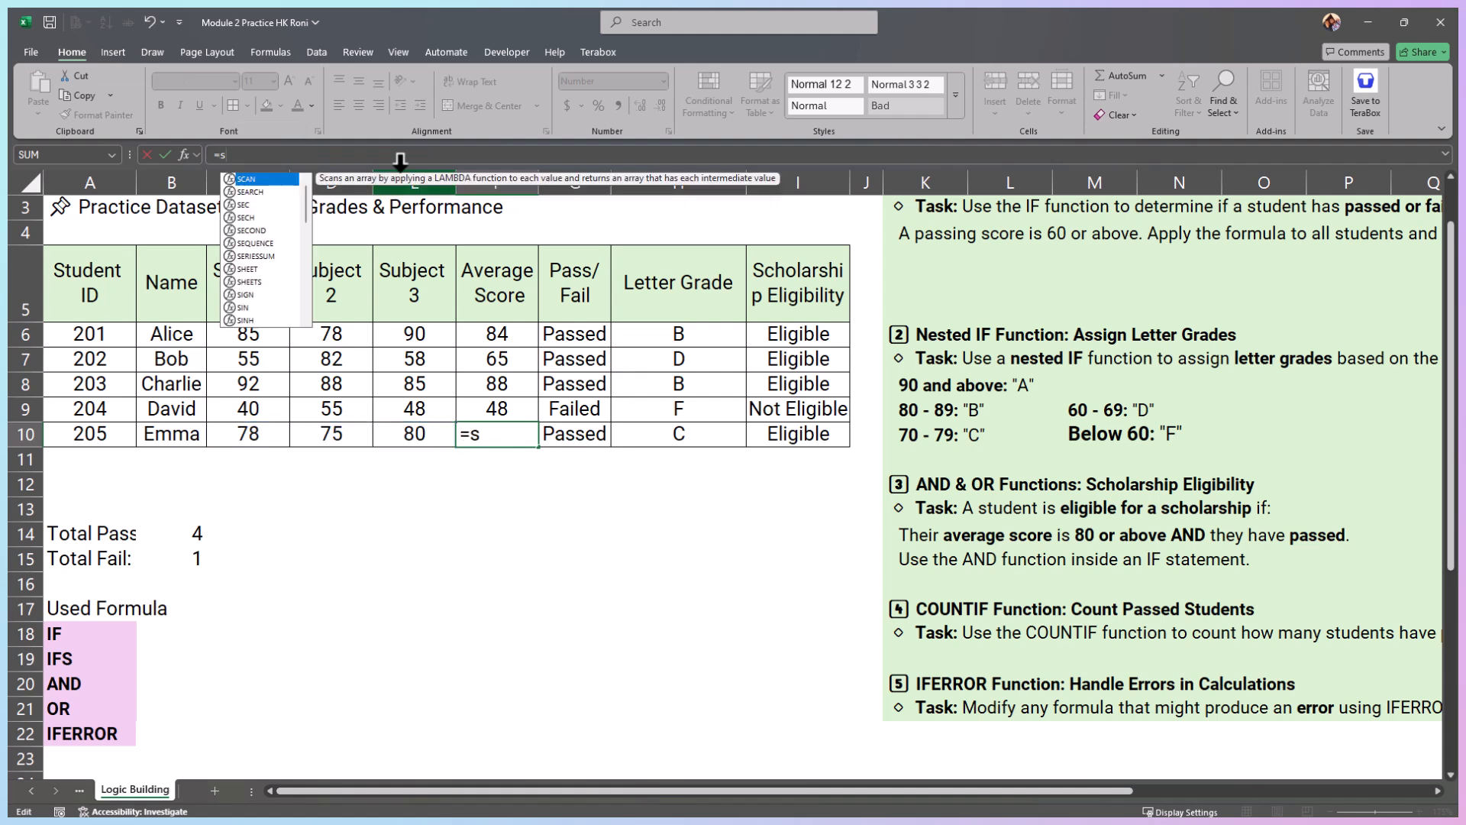
type("um(")
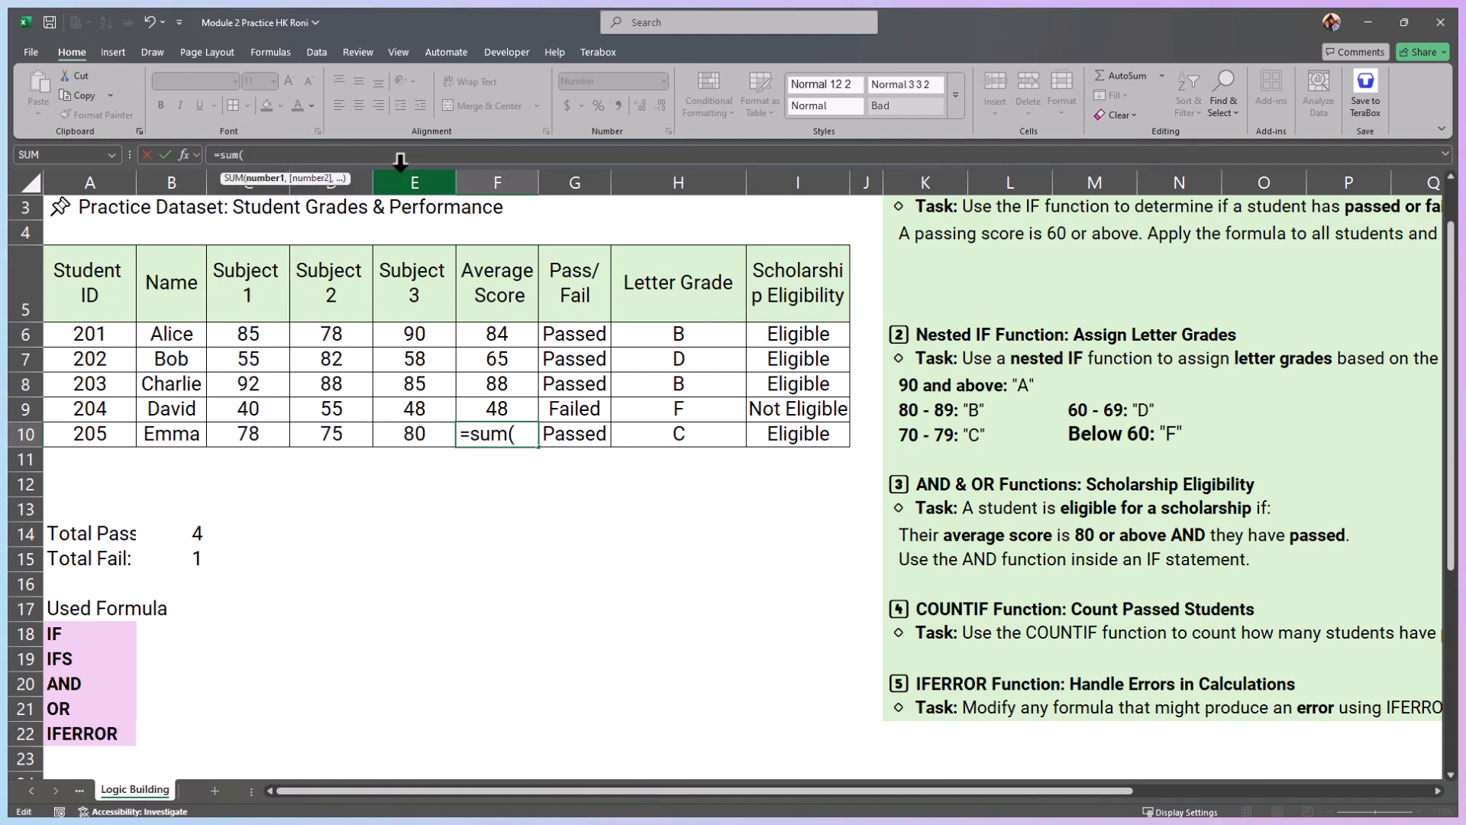
left_click_drag(245, 434, 378, 419)
type(")")
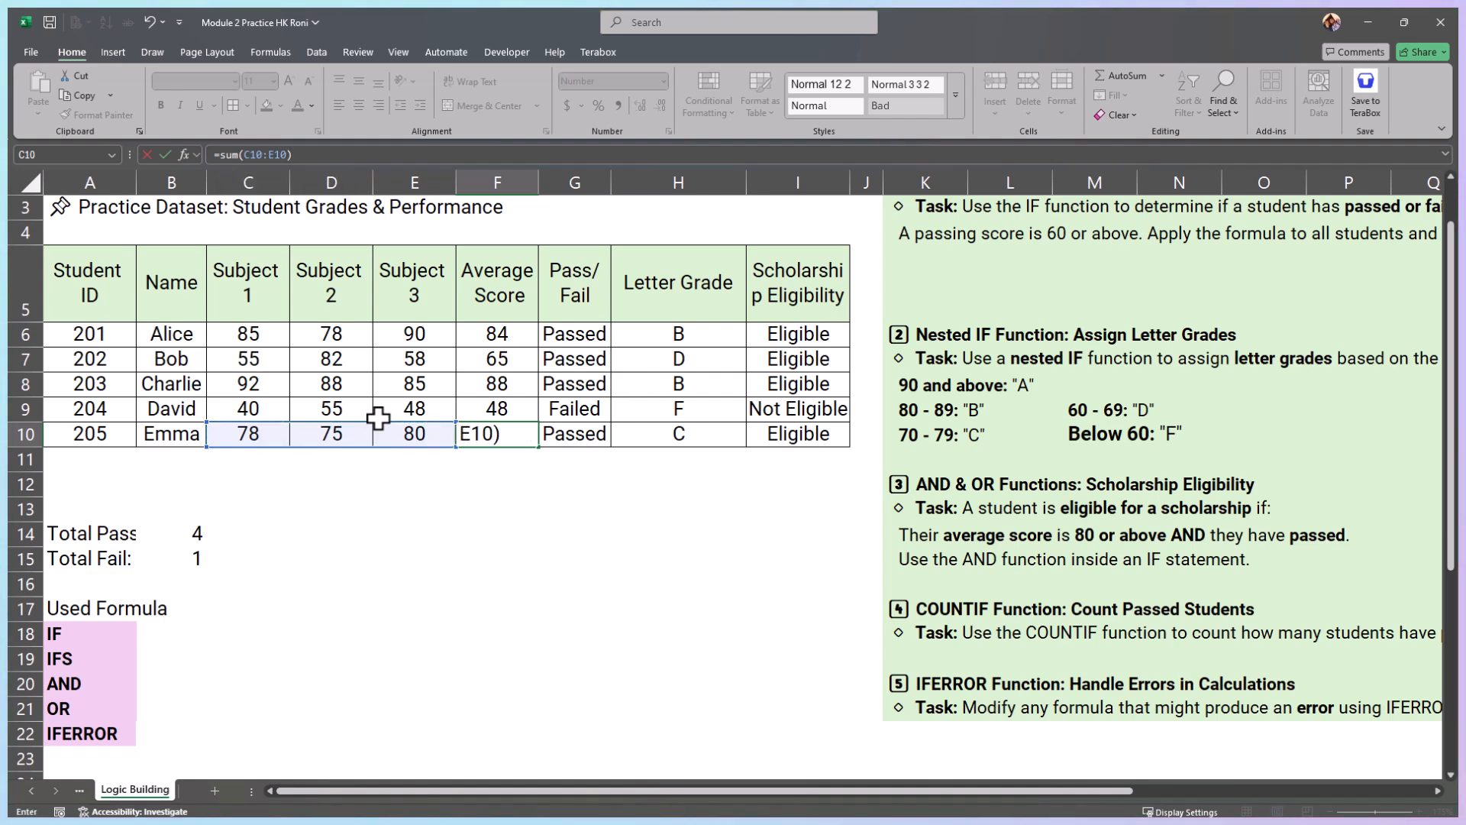
type("/")
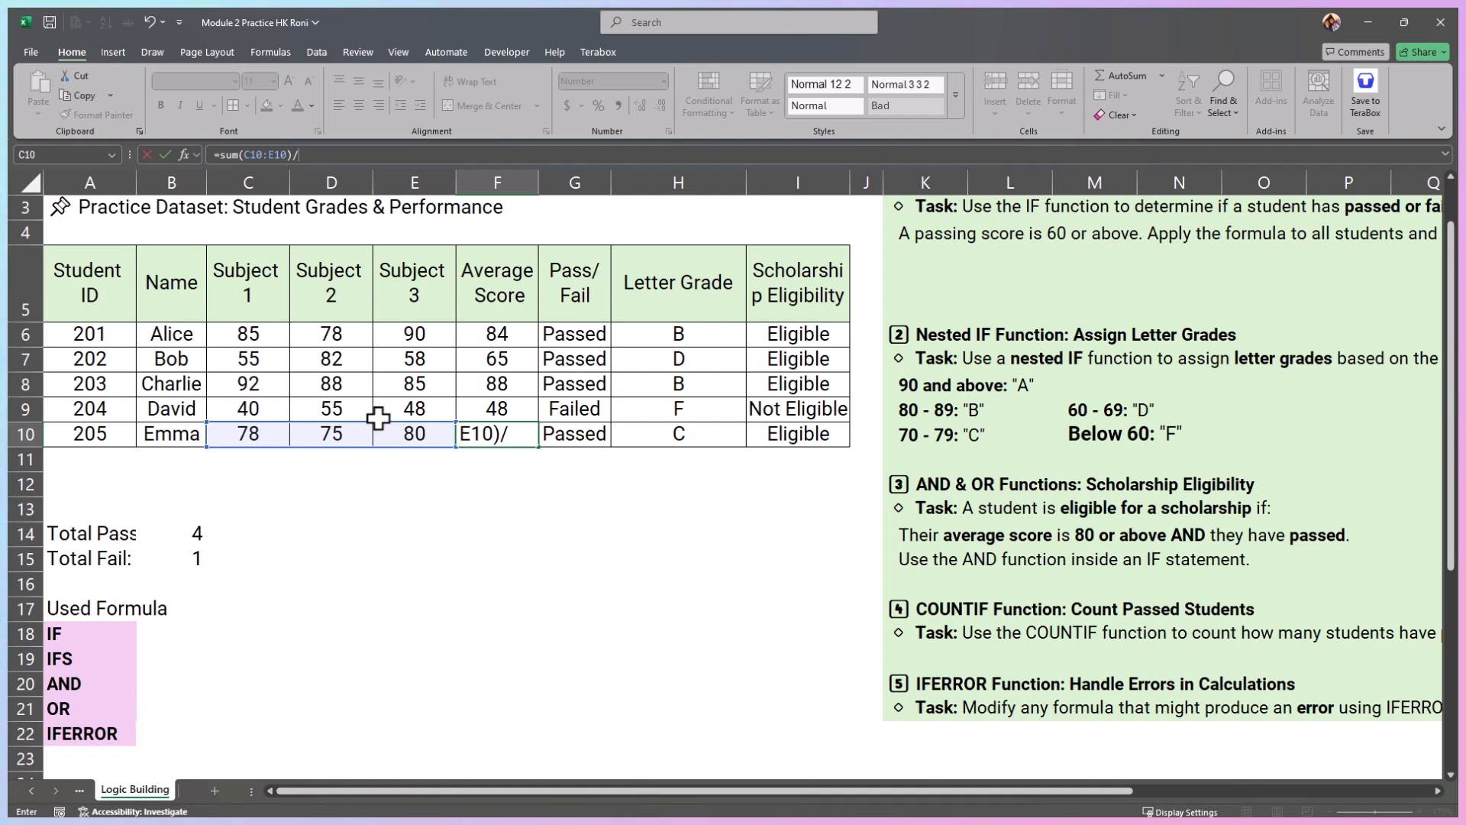
type("3")
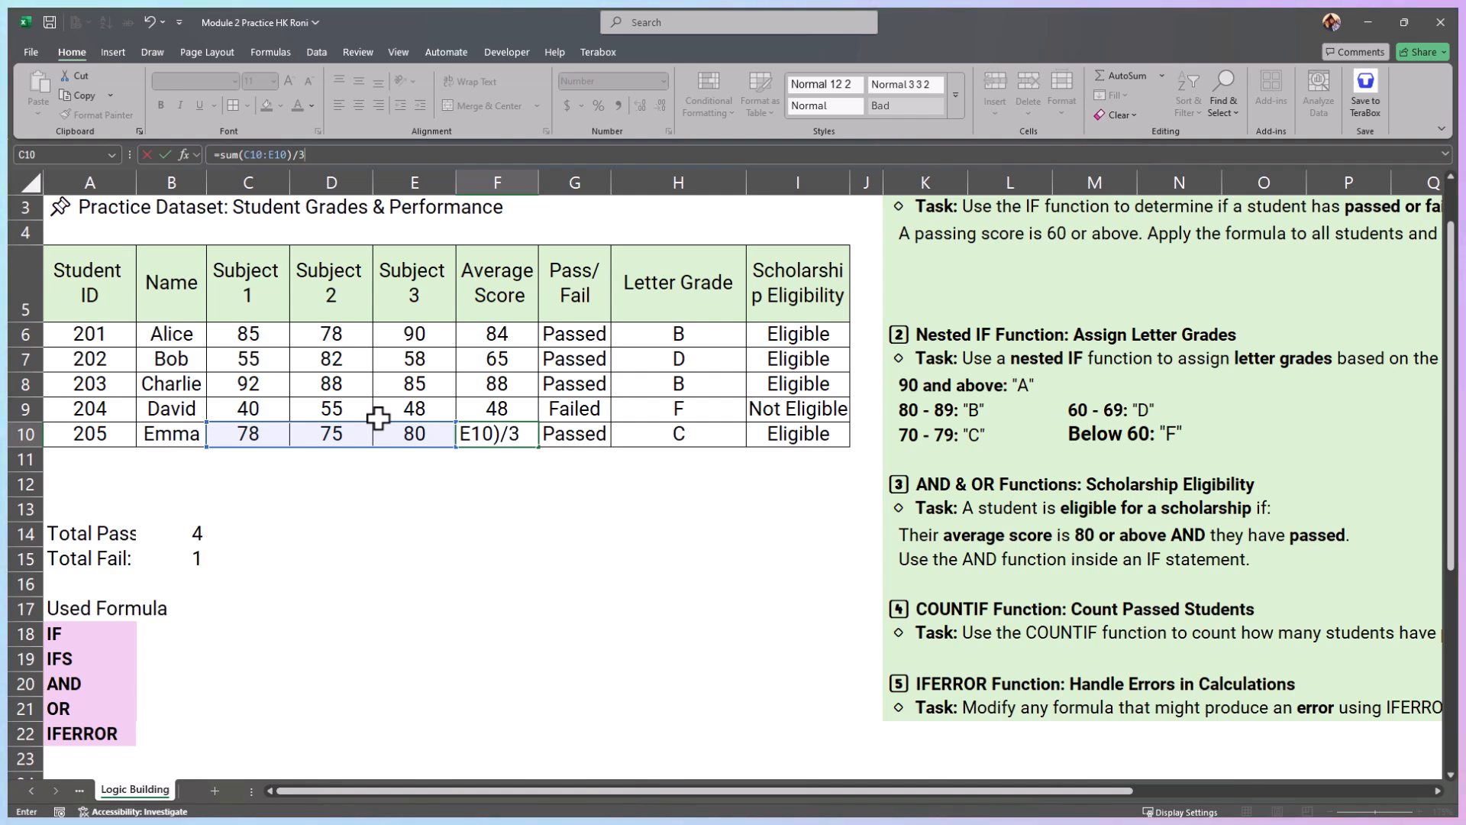
key("Return")
key("Up")
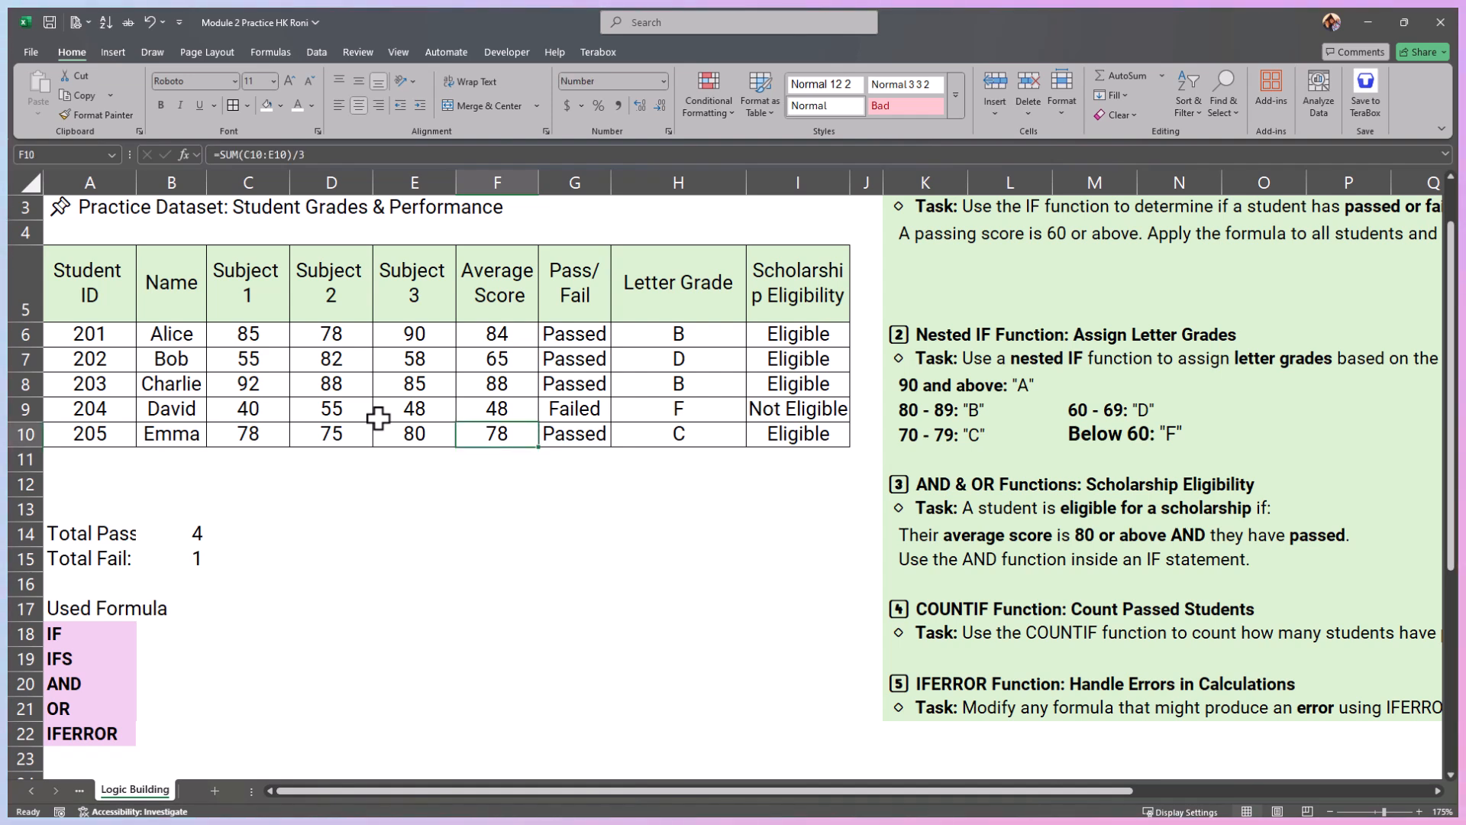
Step: Change the divisor in the F10 formula to 0, making it =SUM(C10:E10)/0, and reselect F10
left_click(344, 155)
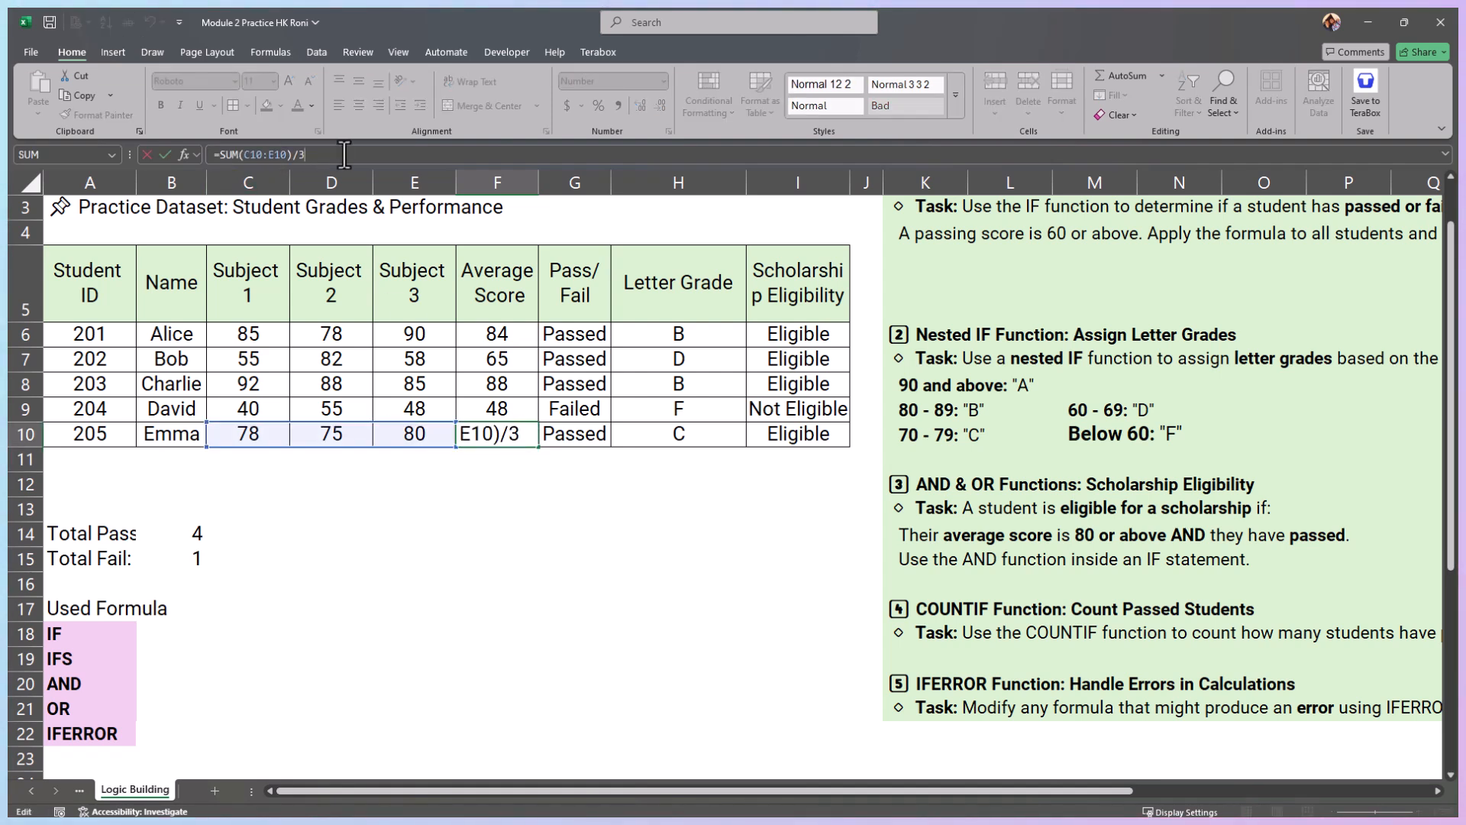
key("BackSpace")
type("0")
key("Return")
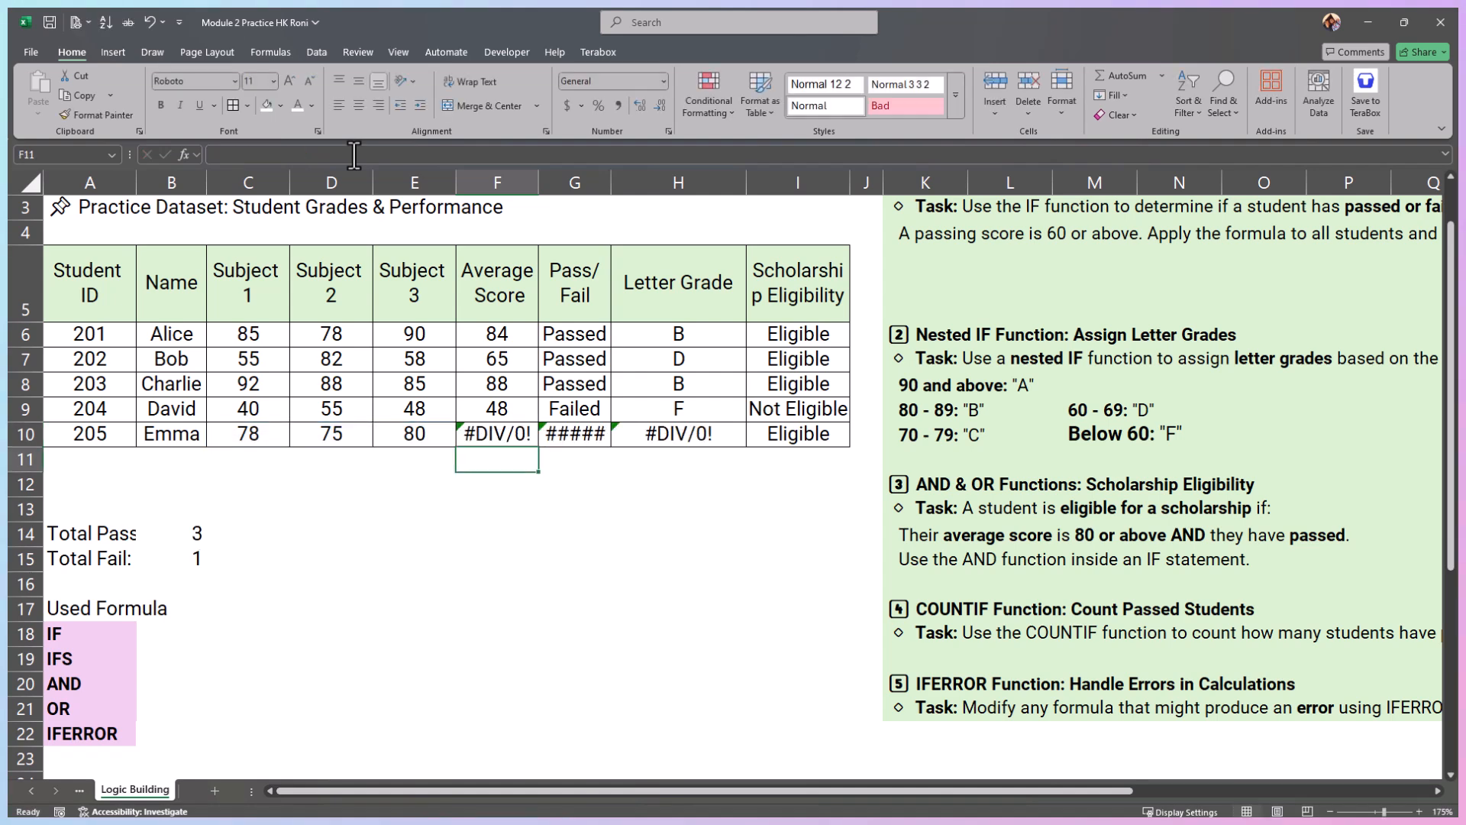
left_click(509, 430)
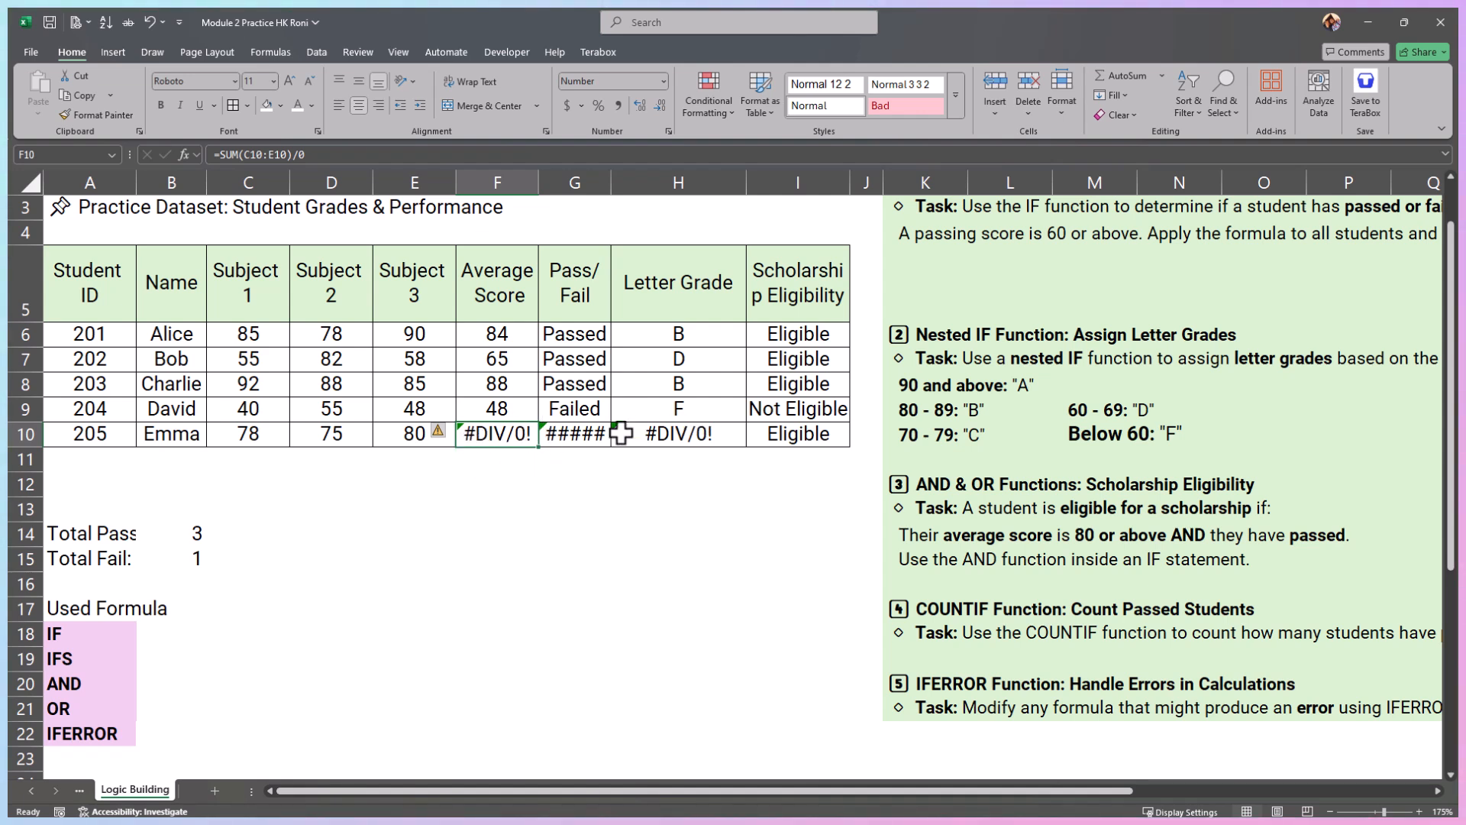
Step: Replace the formula in F10 with =IFERROR(SUM(C10:E10)/3,0) and keep F10 selected
left_click_drag(319, 160, 220, 149)
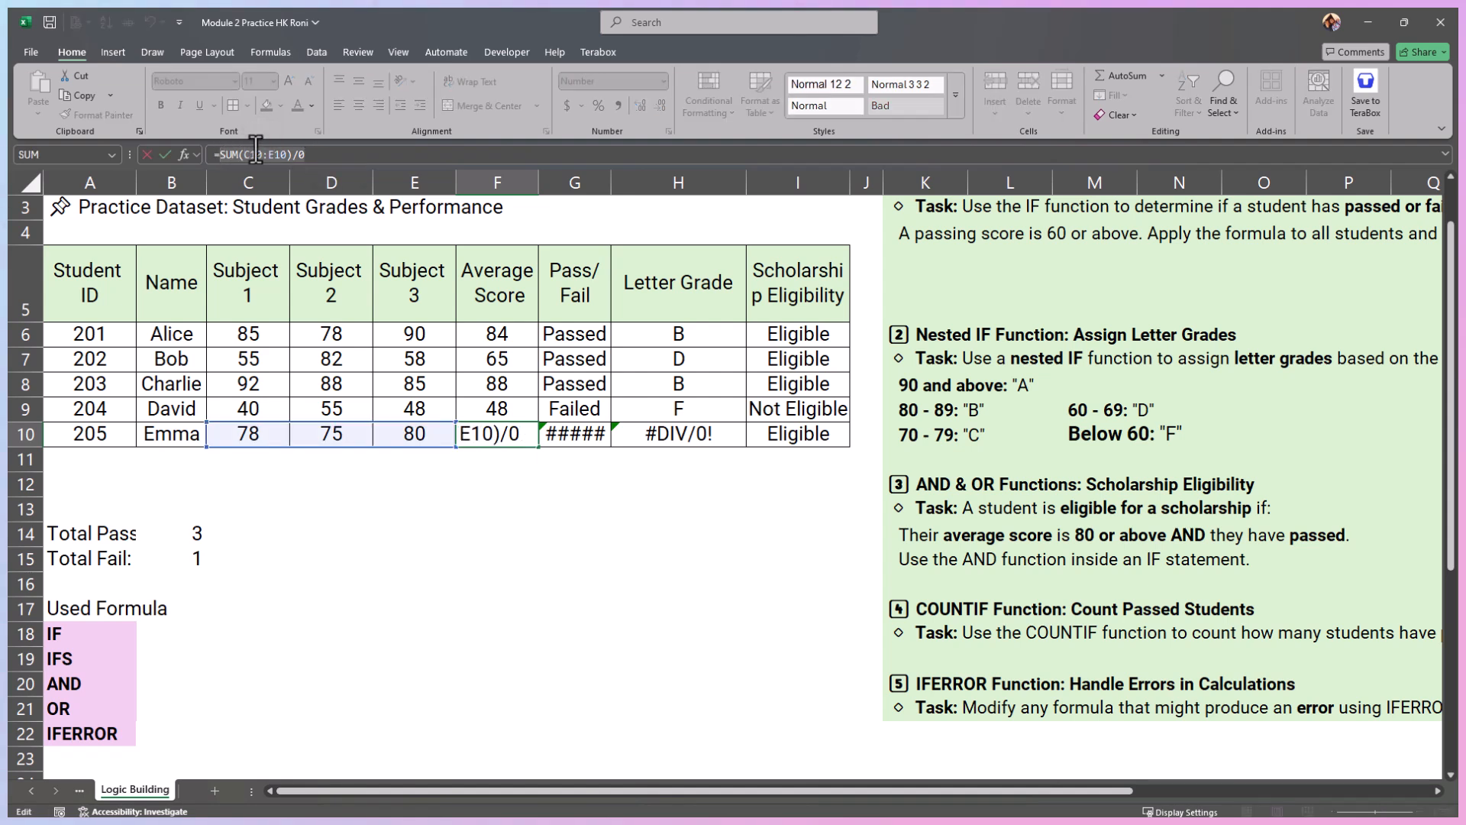
key("BackSpace")
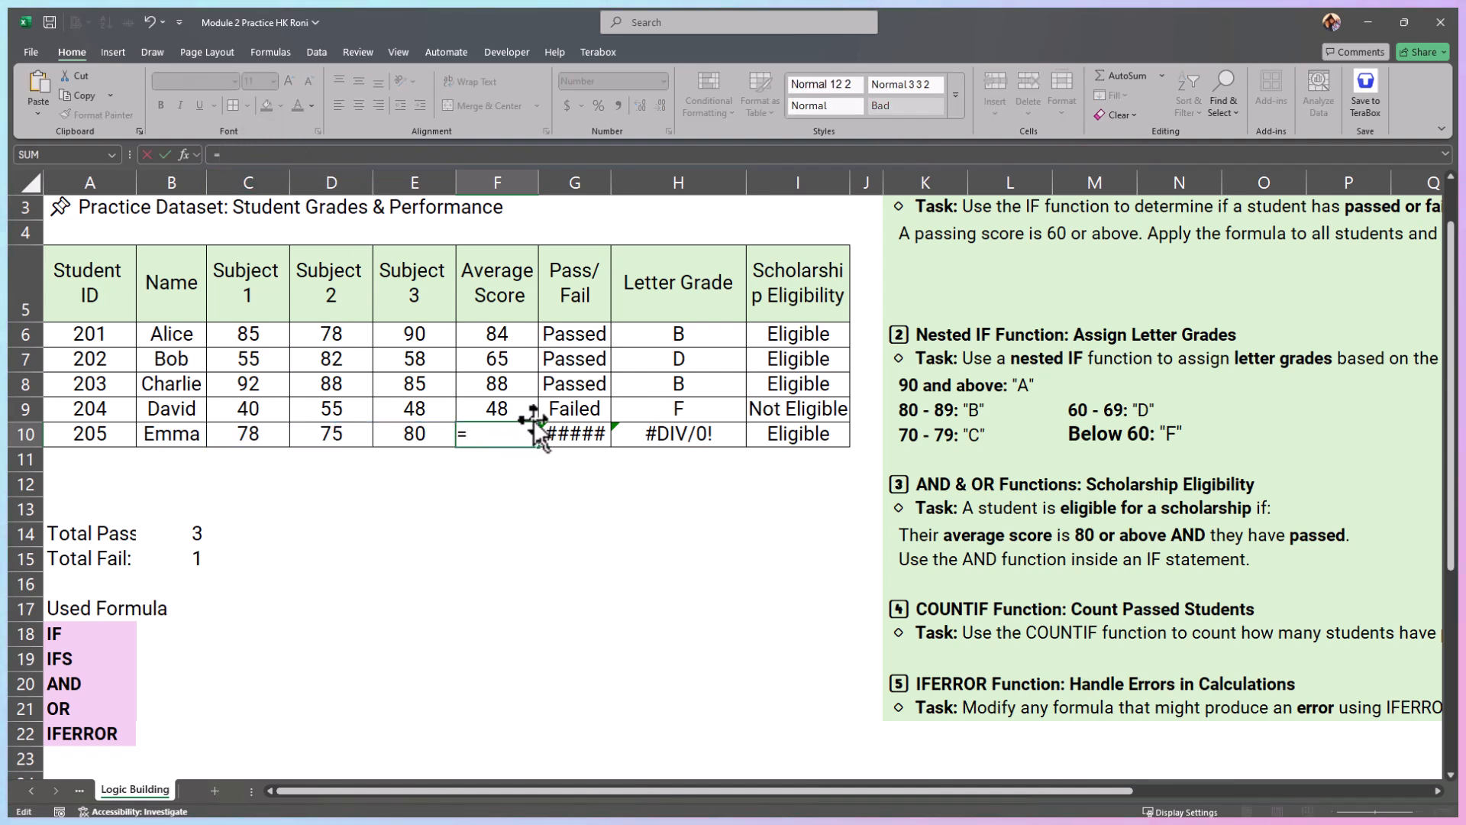
type("IF")
key("Down")
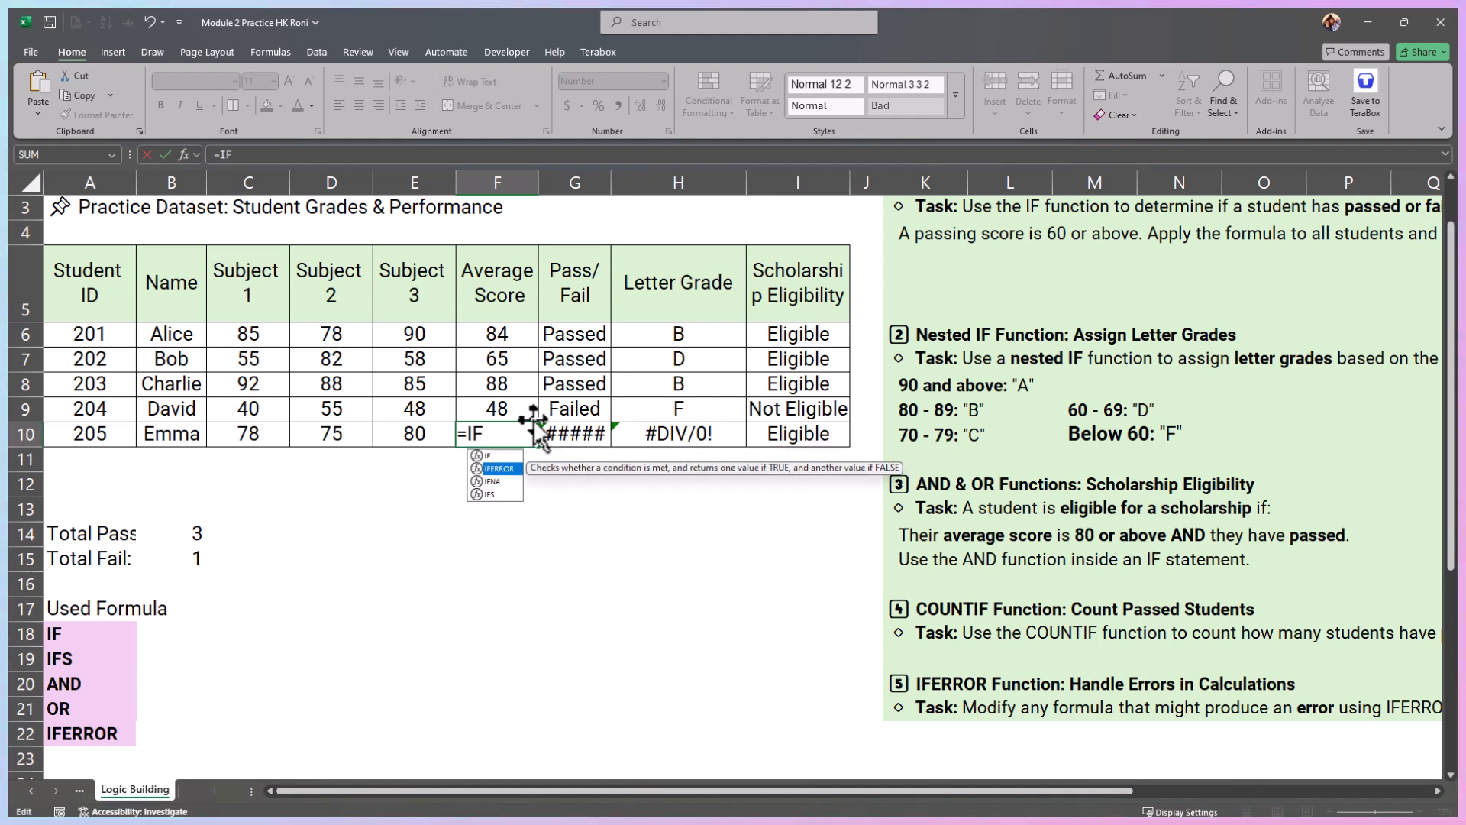
key("Tab")
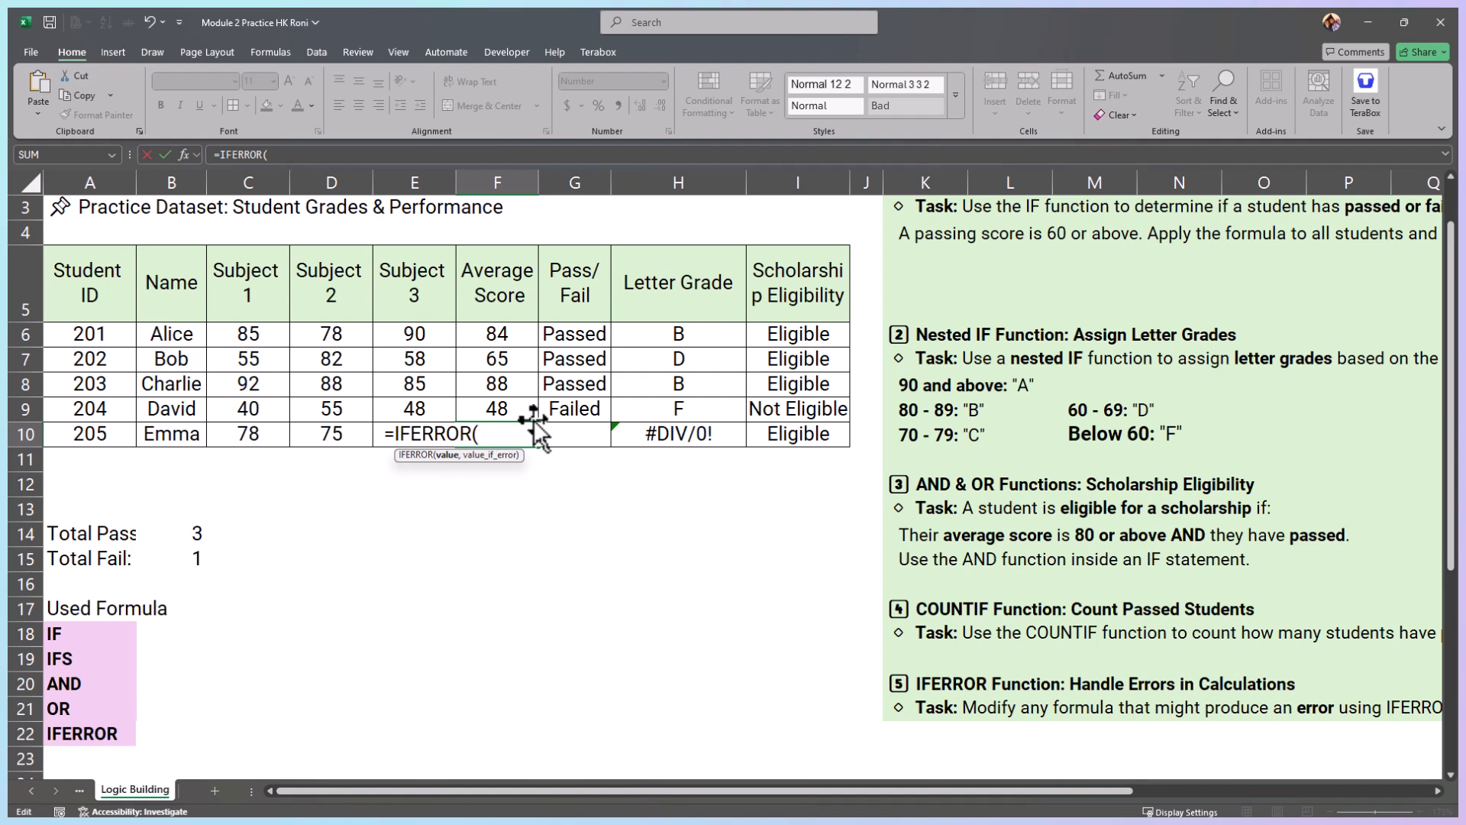
type("SUM(C10:E10)/0")
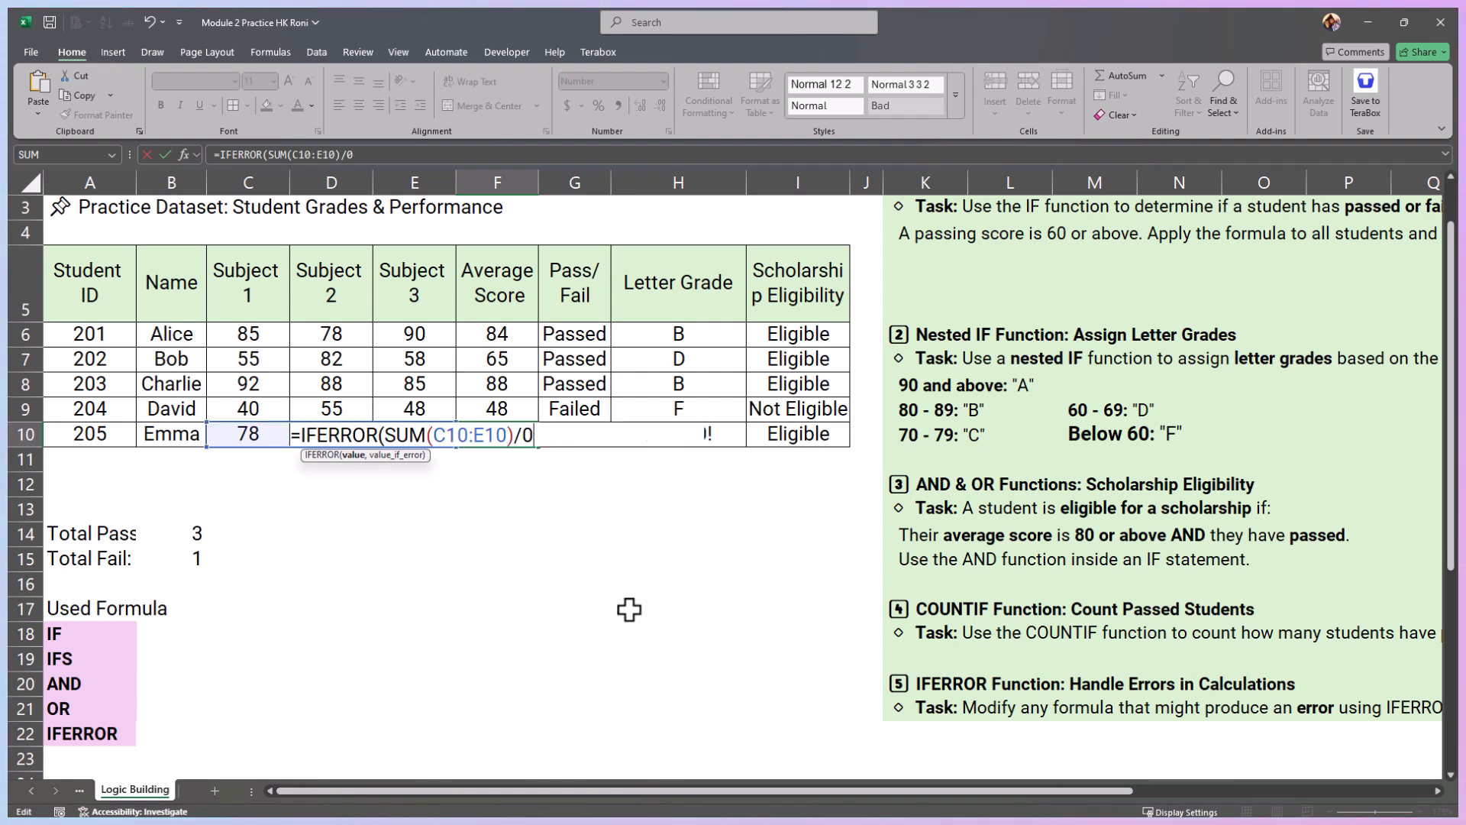
key("BackSpace")
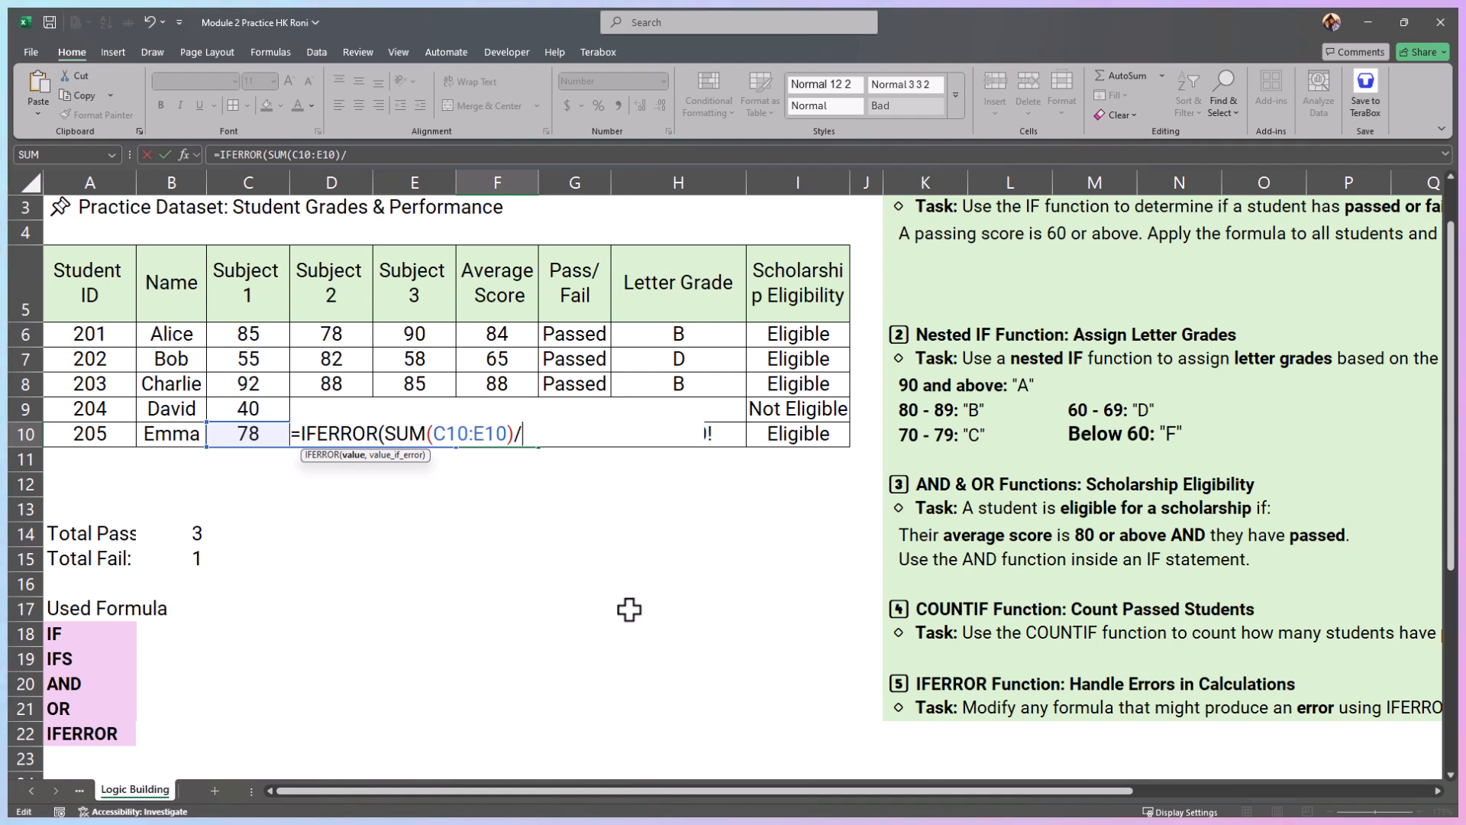
type("3,")
key("BackSpace")
type("0)")
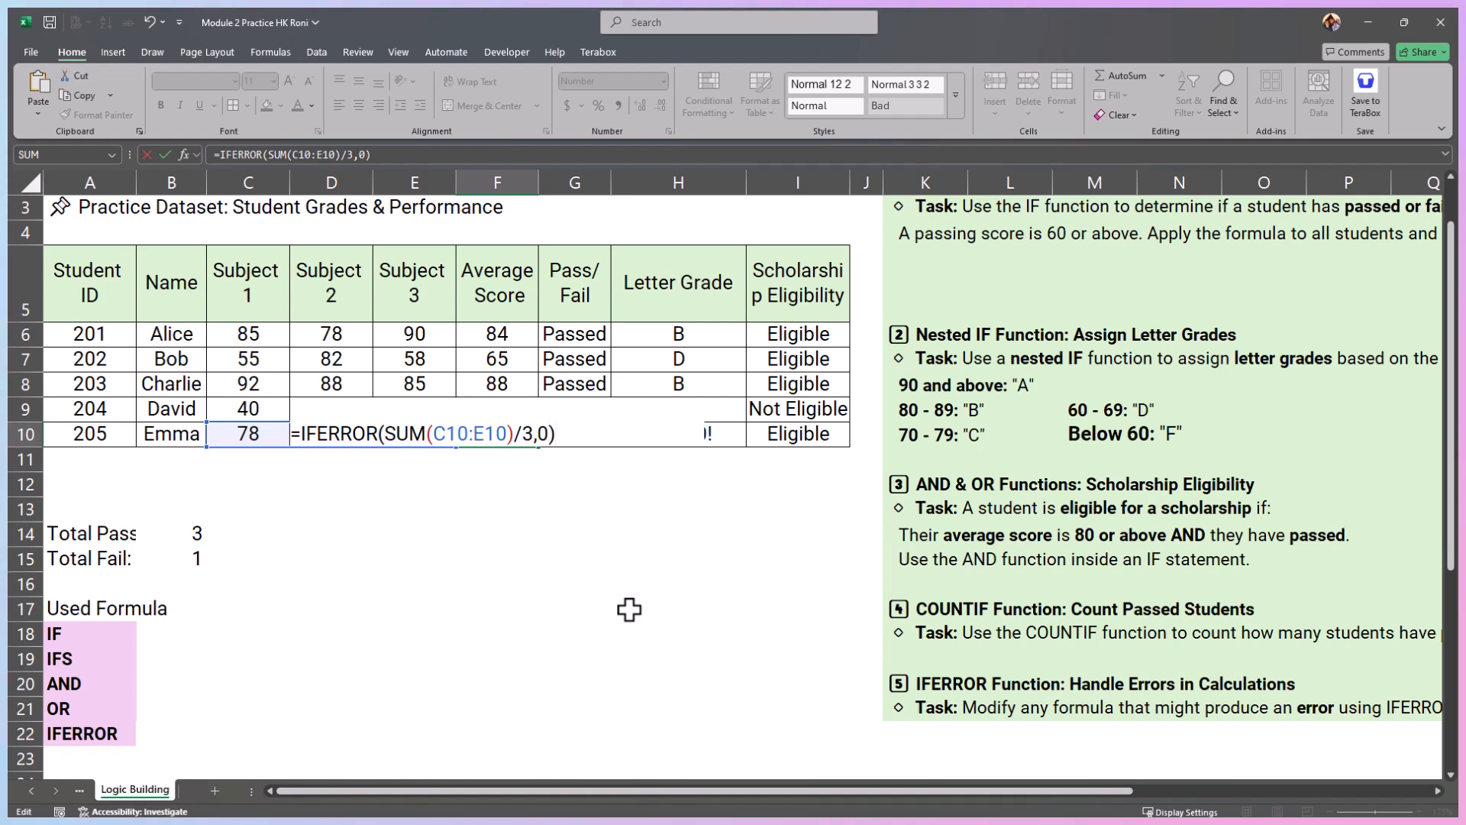
key("Left")
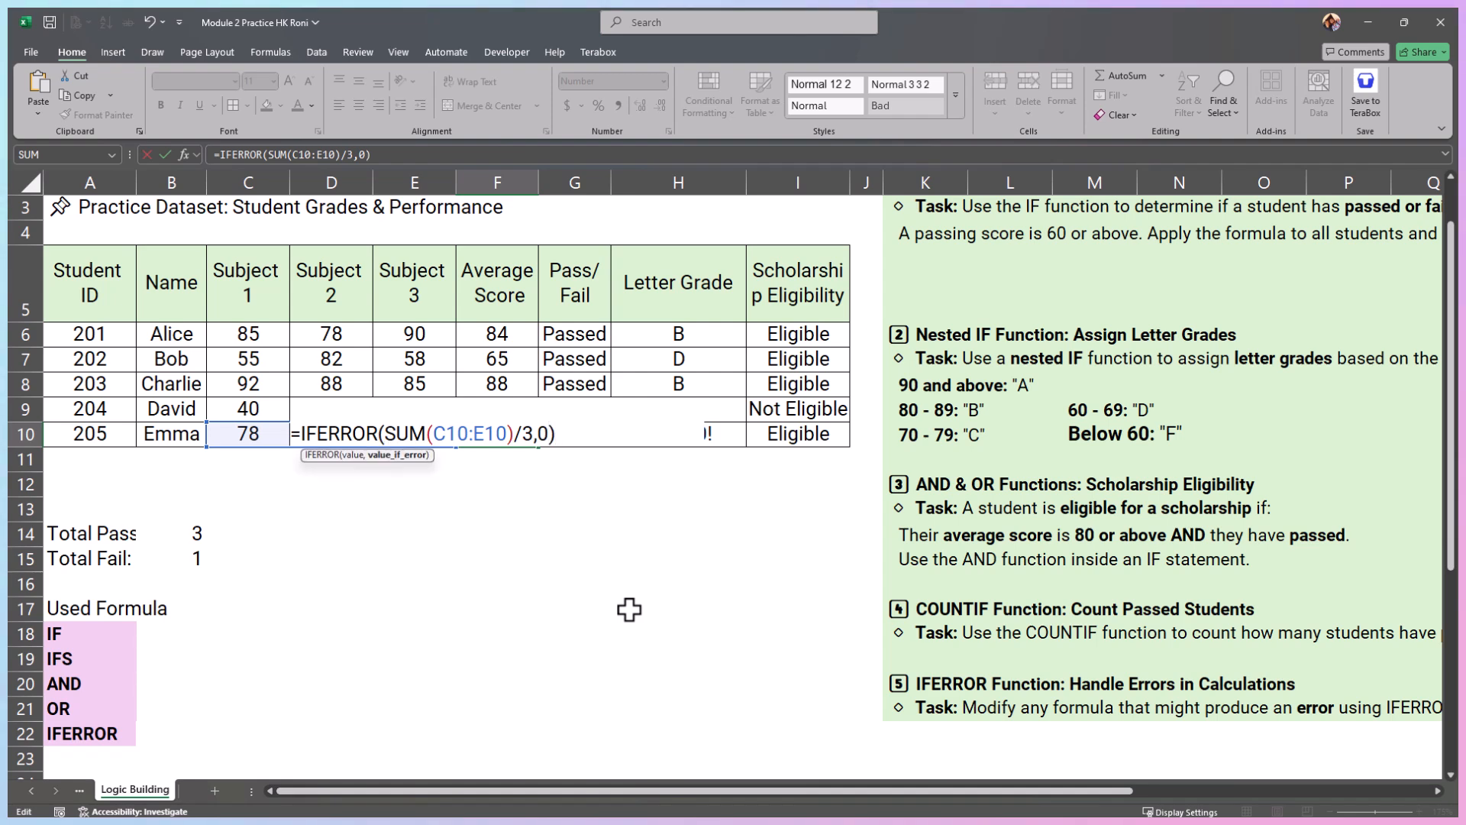
key("ctrl+Return")
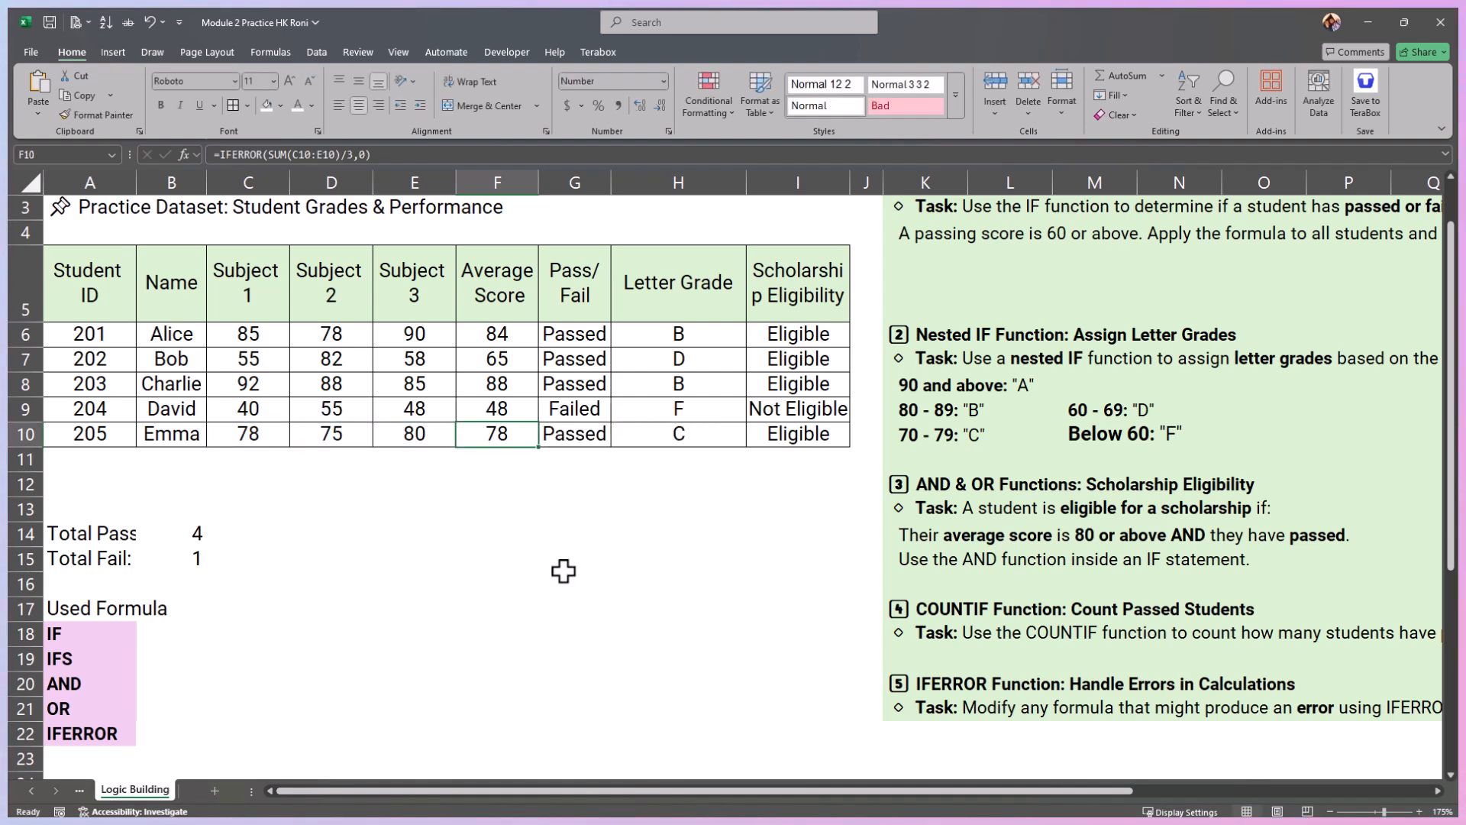
left_click(349, 155)
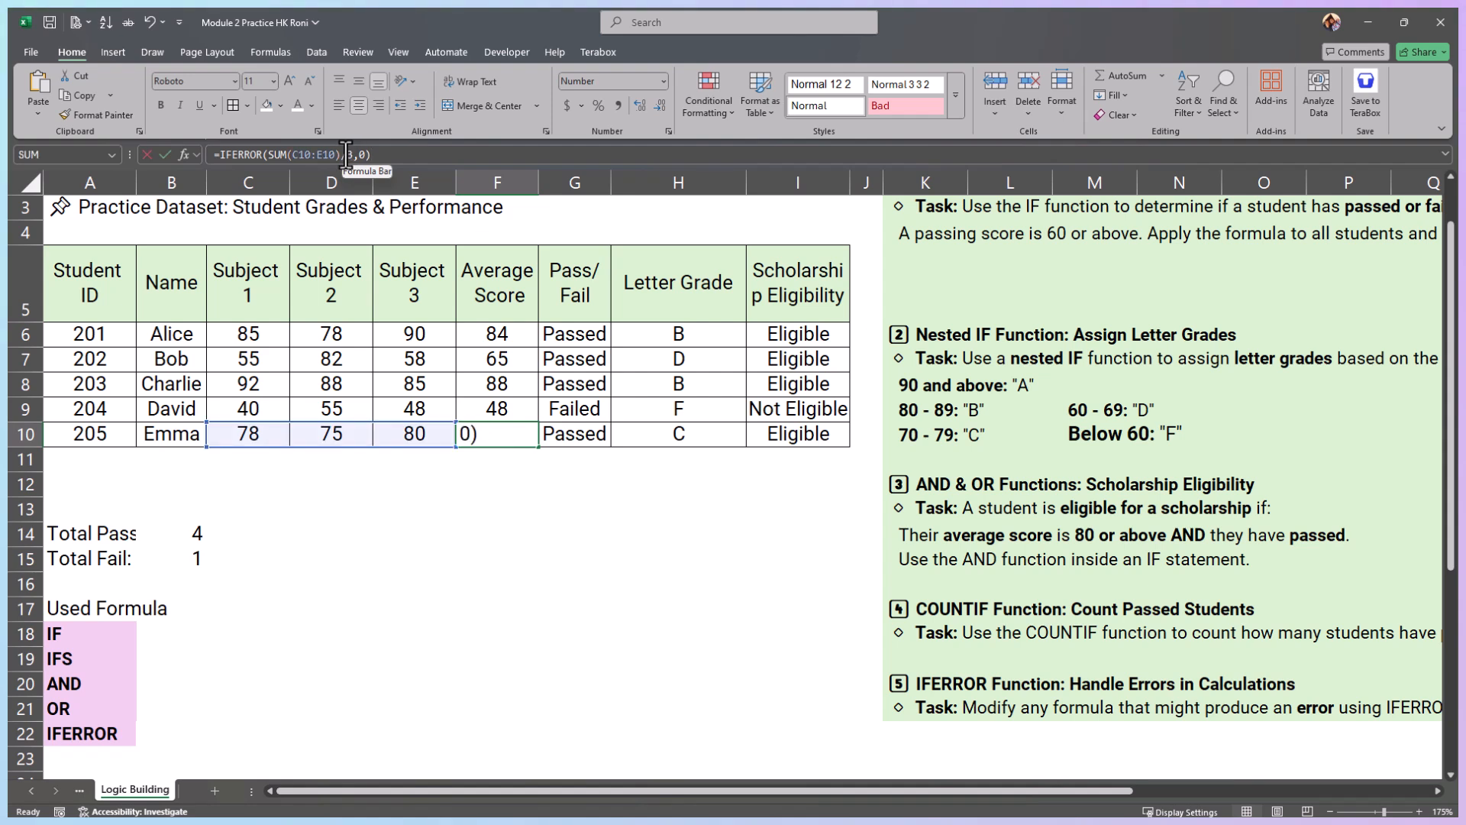
left_click(498, 525)
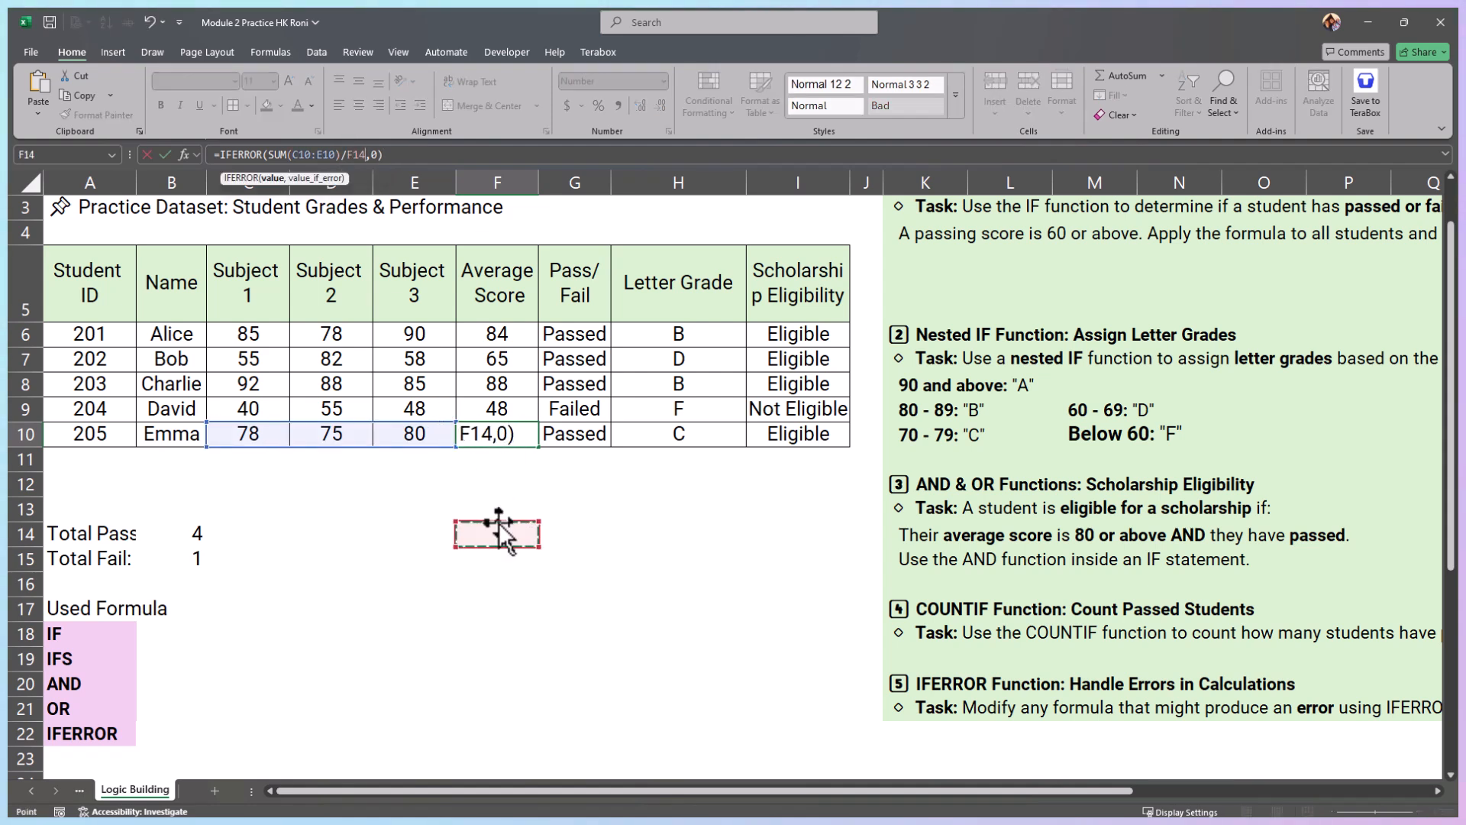
key("Escape")
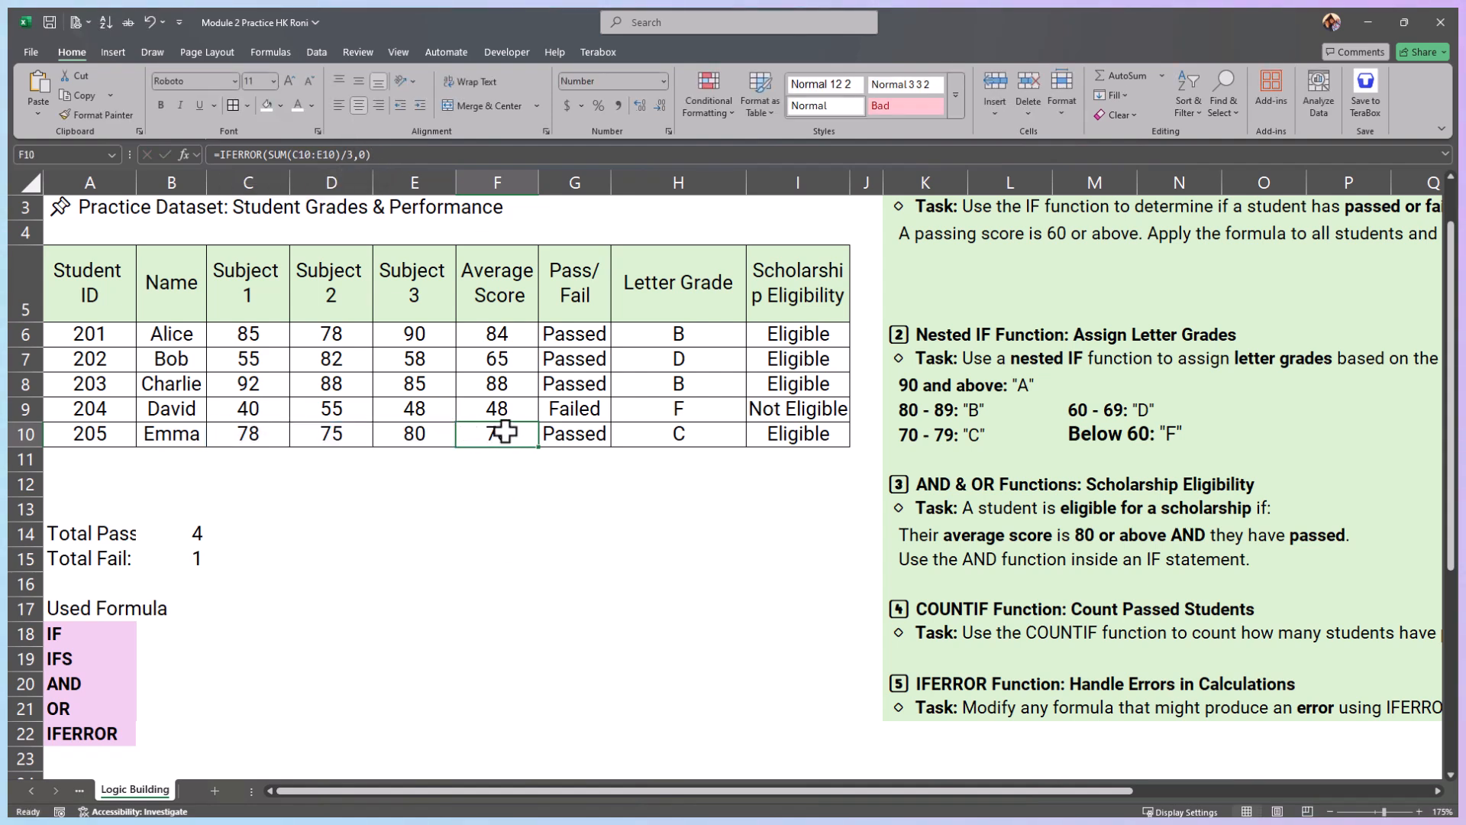
Step: Change the divisor in the F10 formula to 0, making it =IFERROR(SUM(C10:E10)/0,0), and keep F10 selected
left_click(350, 155)
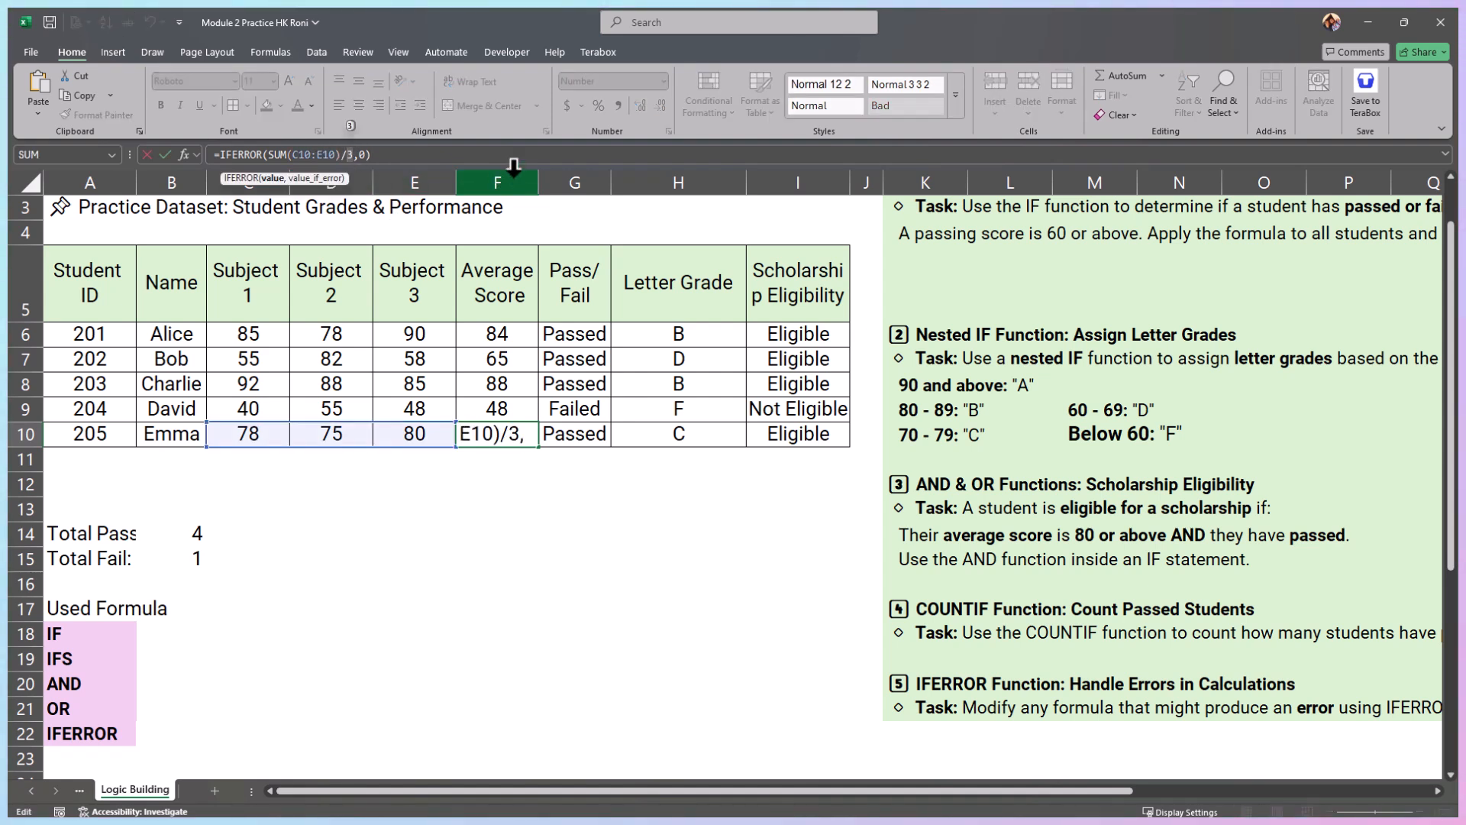
key("Delete")
type("0")
key("ctrl+Return")
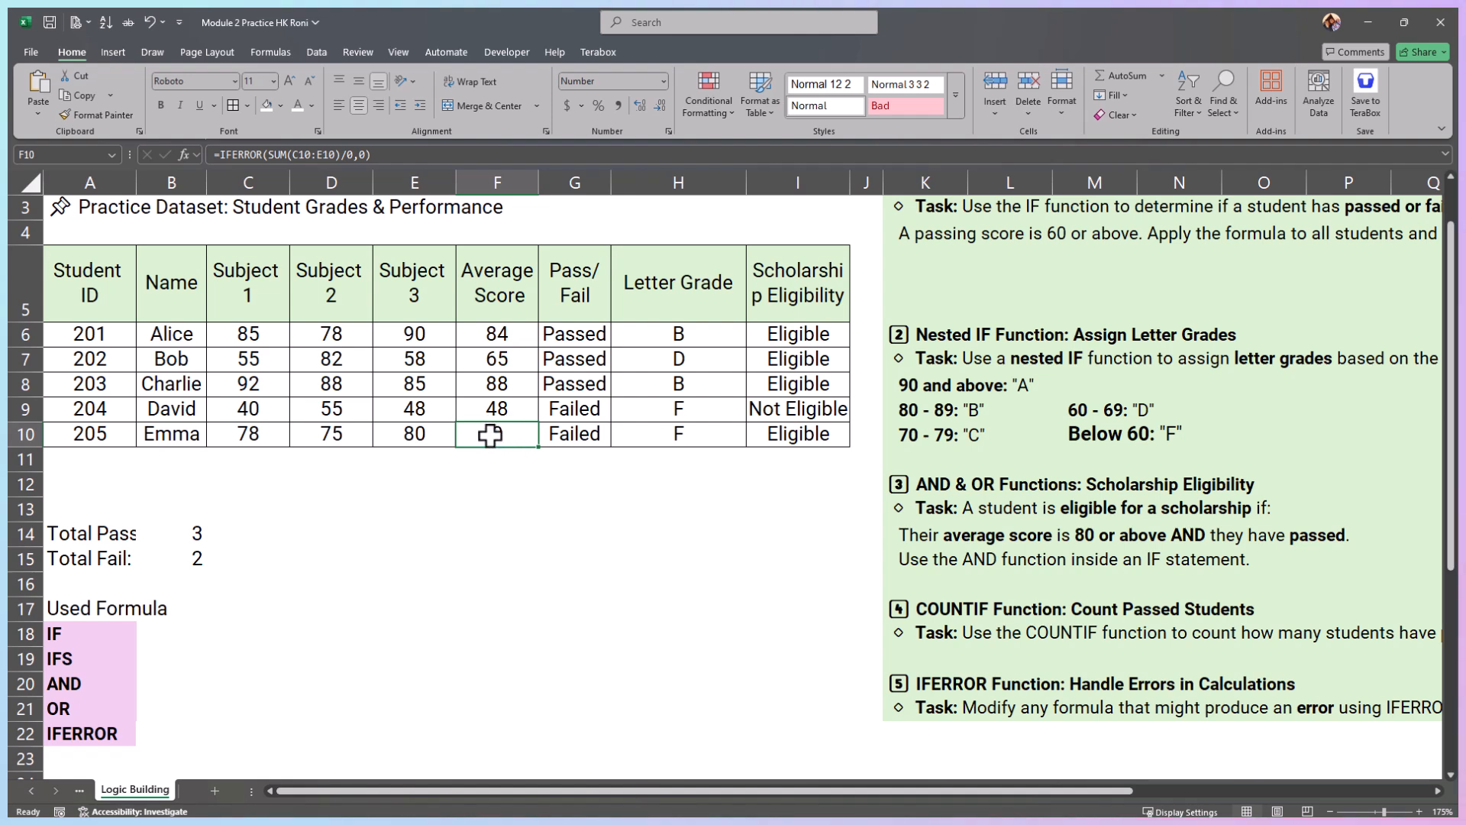
Step: Set the IFERROR fallback in F10 to "Check error" and autofit the Average Score column to its contents
left_click(361, 155)
left_click(483, 432)
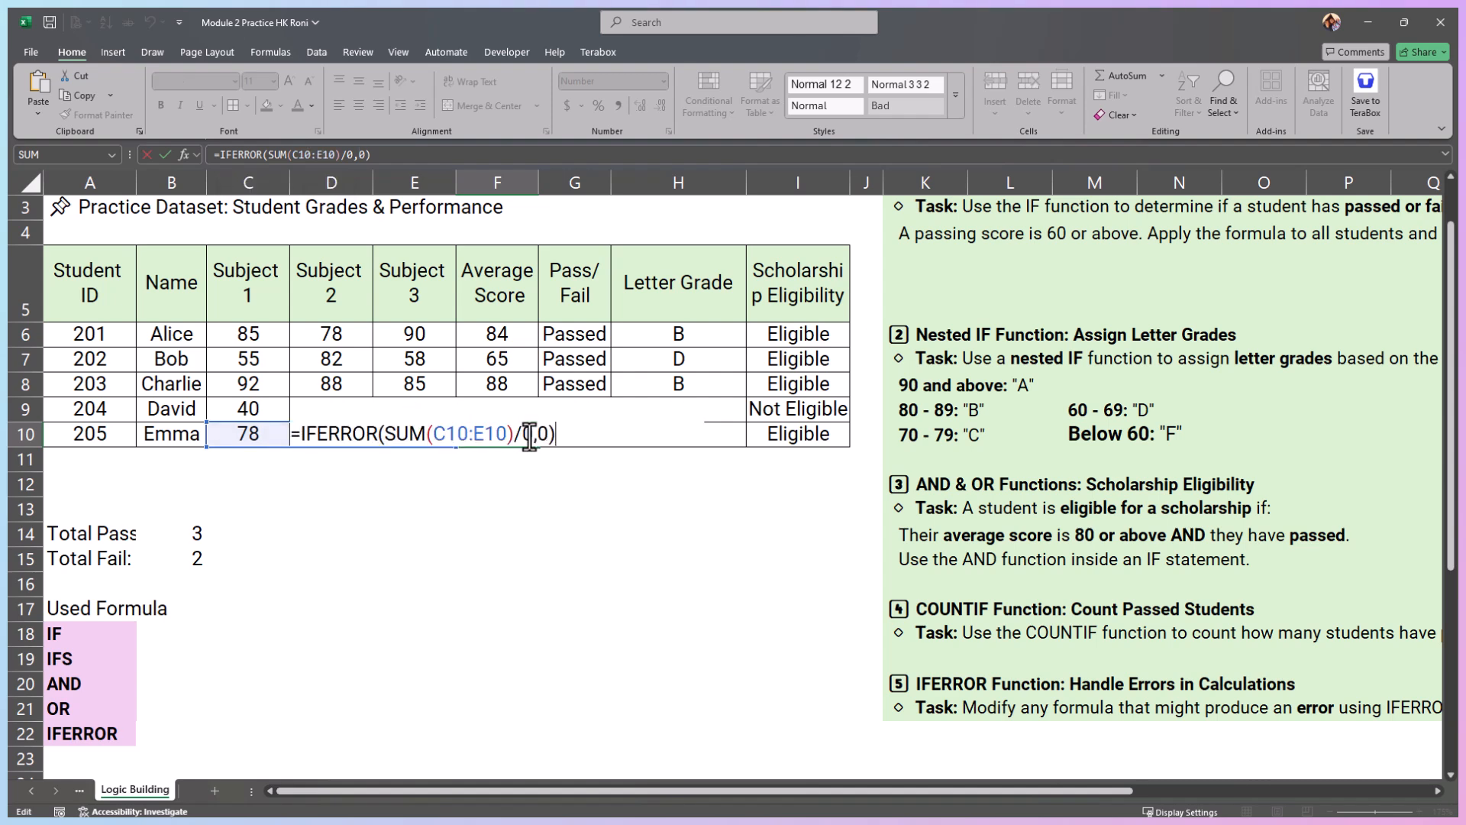
left_click(543, 434)
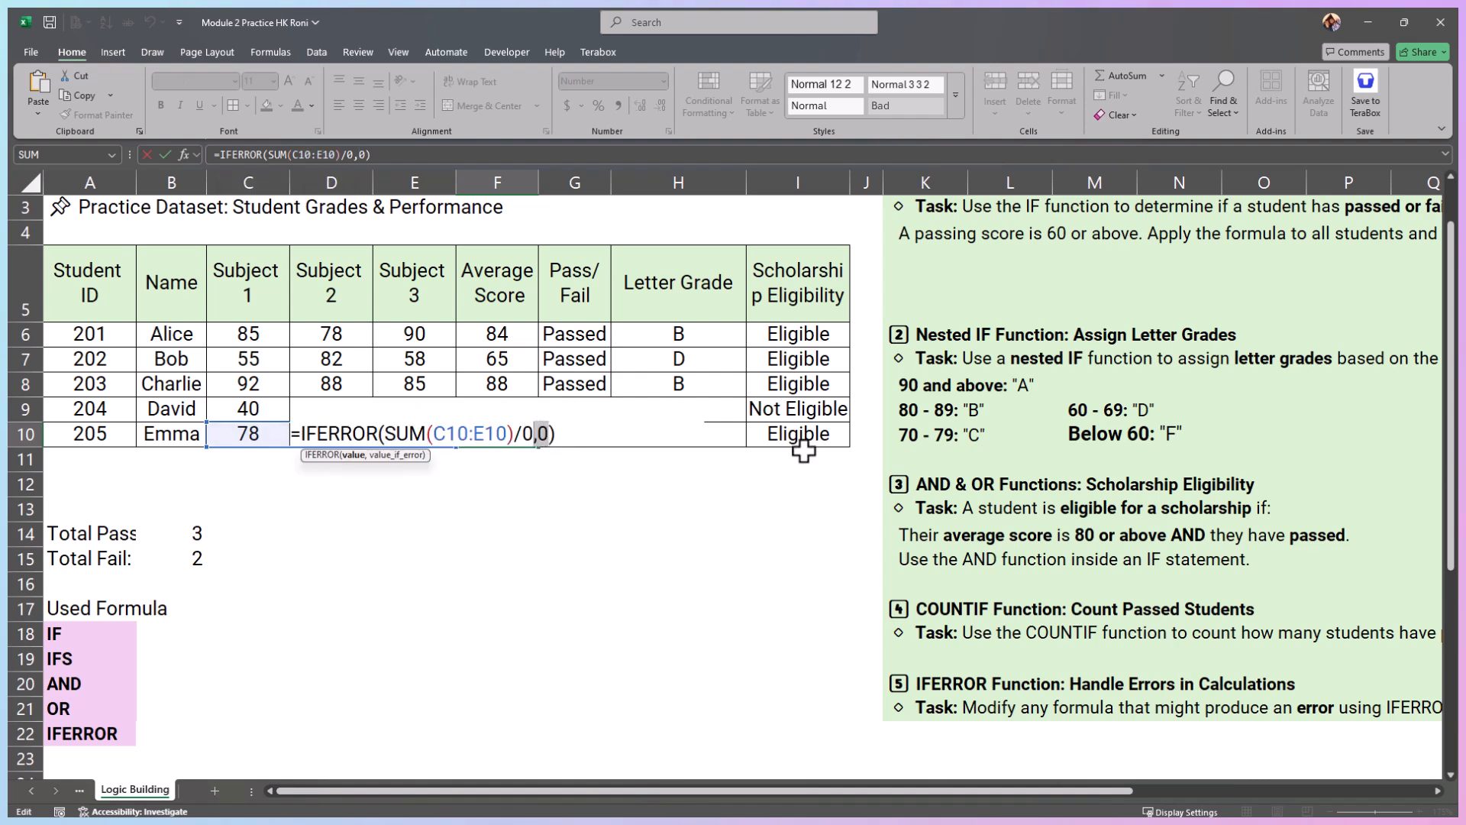
type("\"Check error")
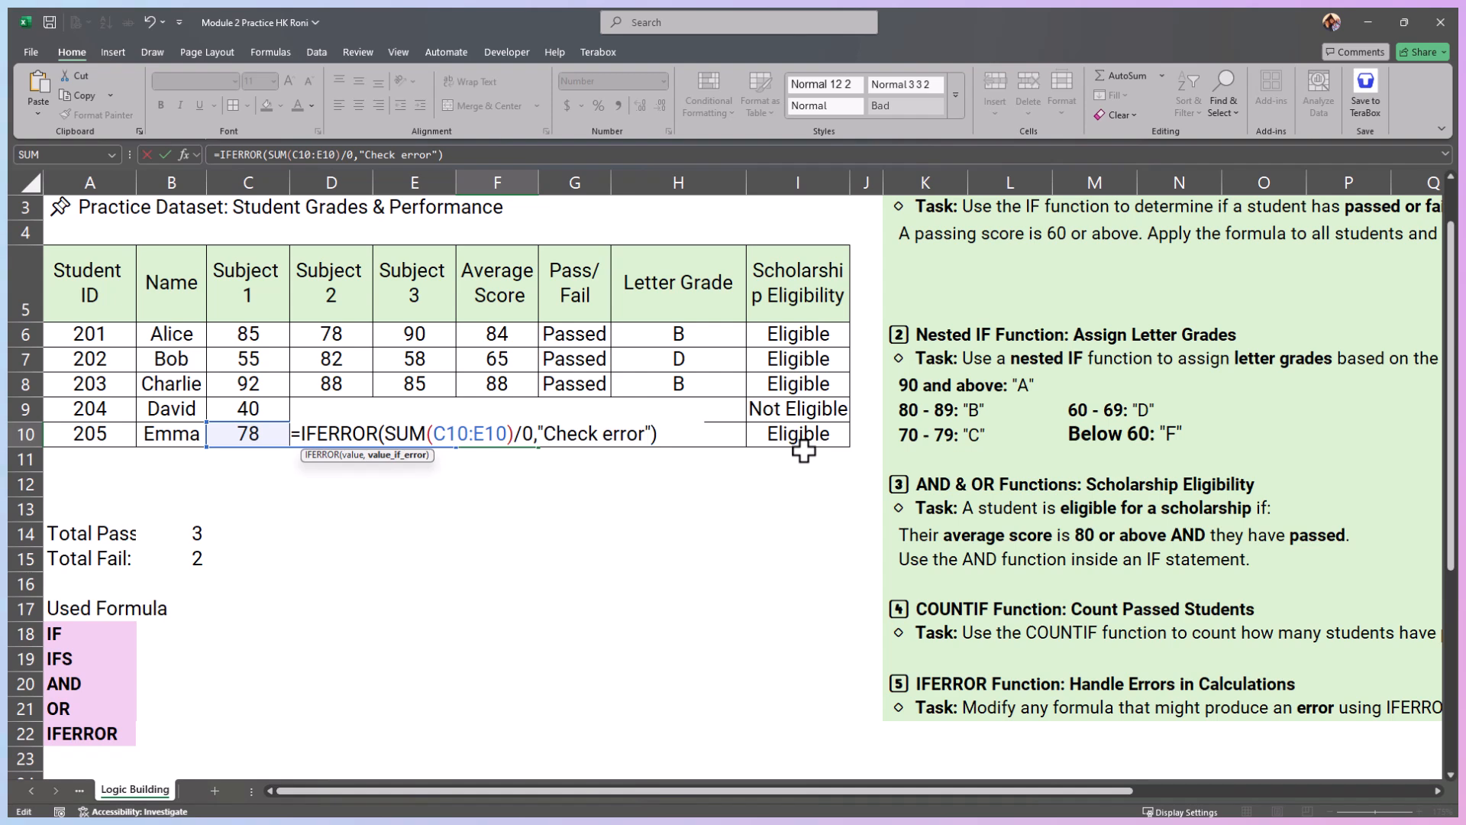
key("Return")
key("Up")
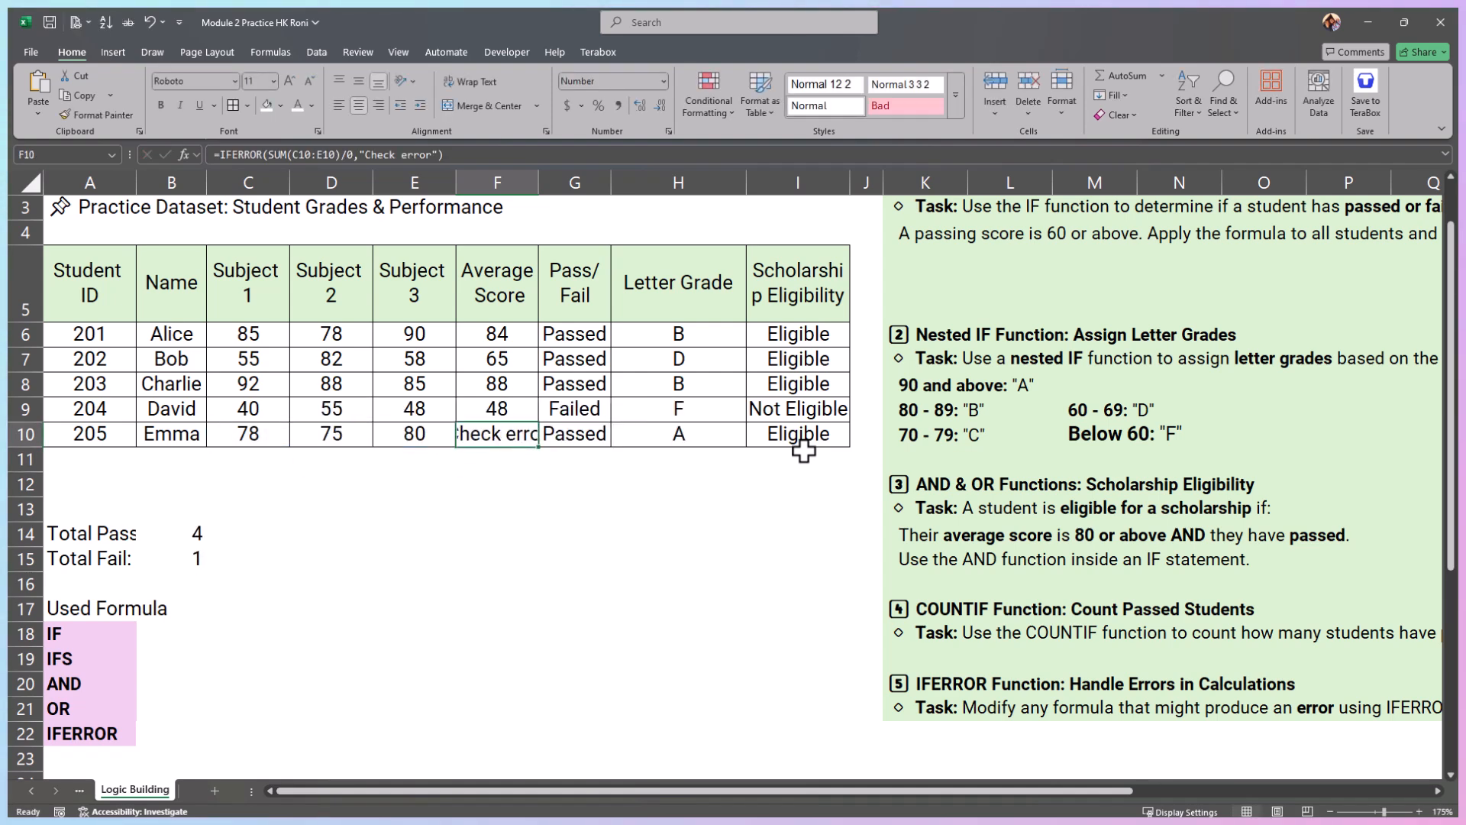
double_click(539, 182)
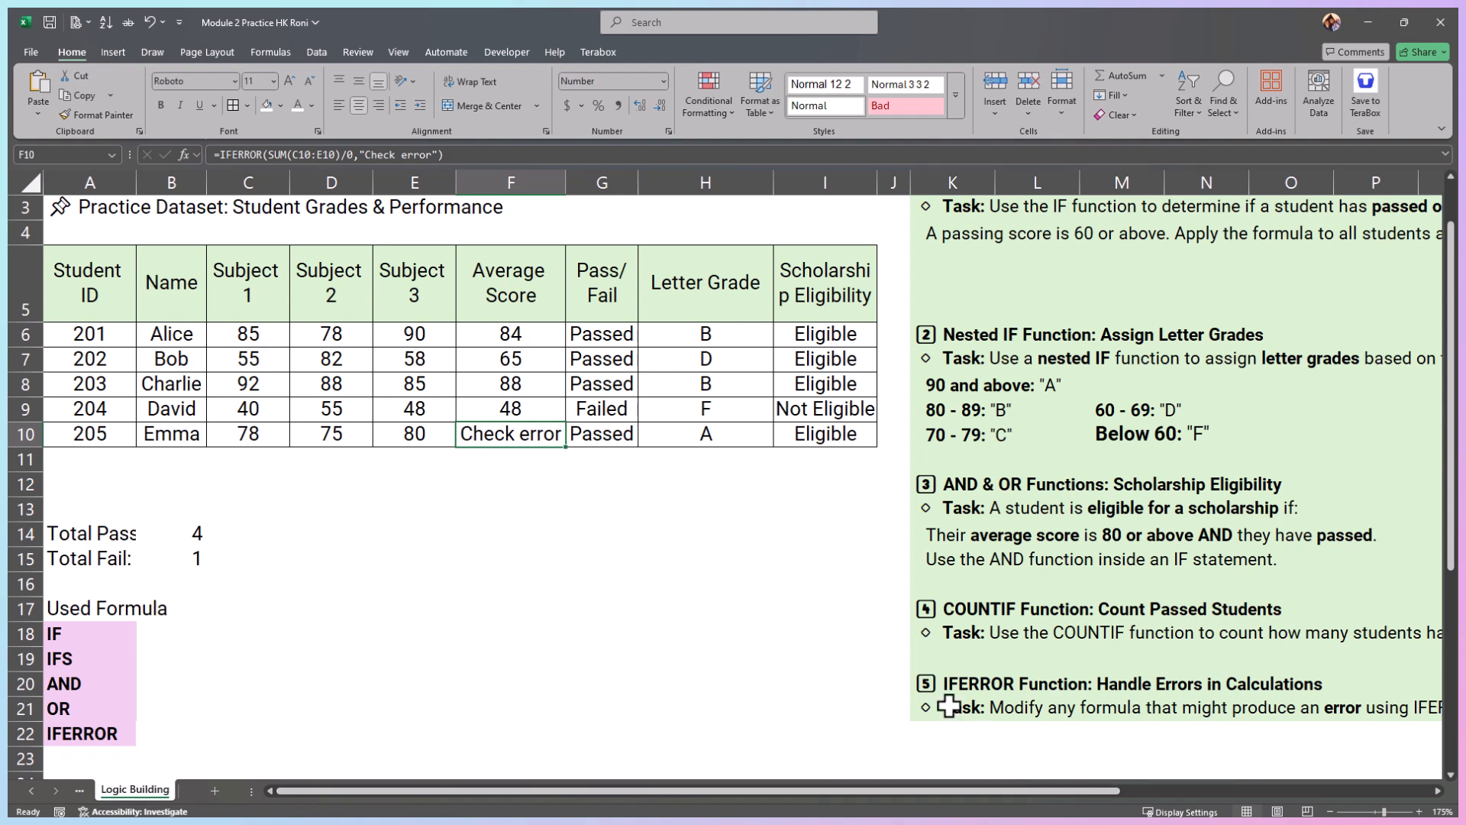
Step: Review the IFERROR task heading, the completed grades table and the Used Formula list in A18:A22
left_click(973, 684)
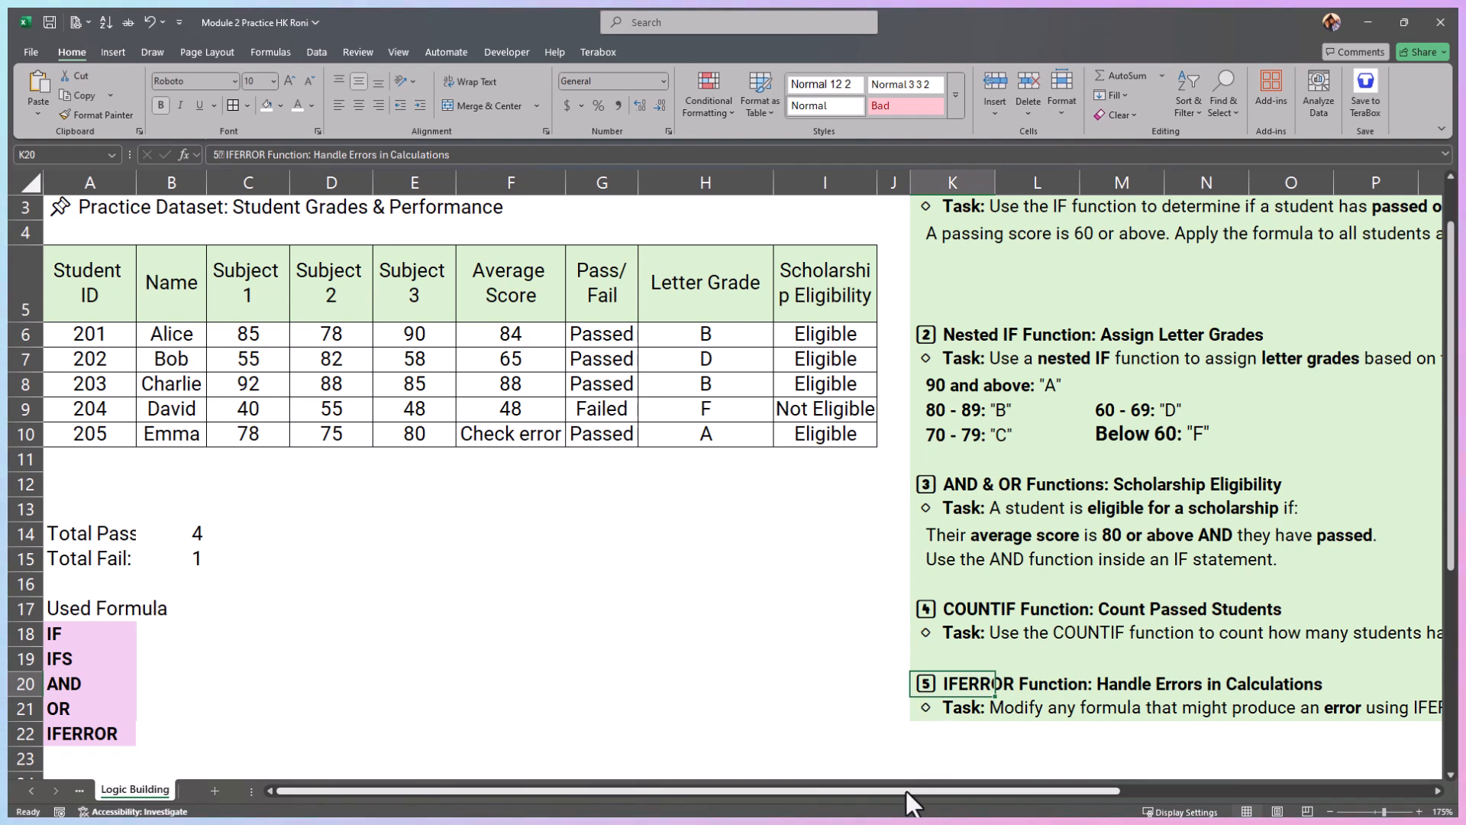
mouse_move(906, 791)
left_mouse_down()
mouse_move(970, 777)
mouse_move(882, 776)
left_mouse_up()
scroll(535, 590, "up", 1)
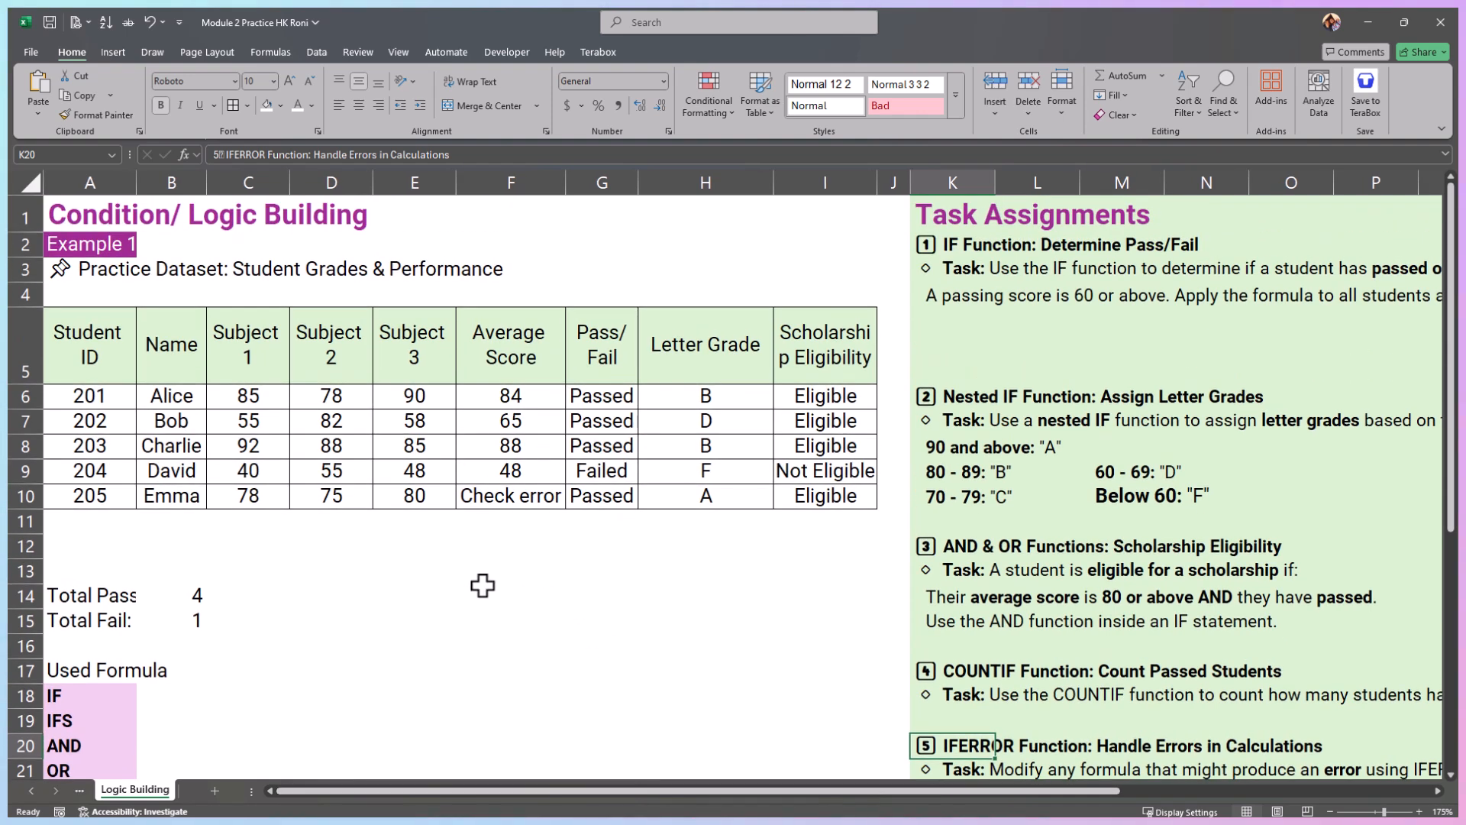
scroll(428, 585, "down", 1)
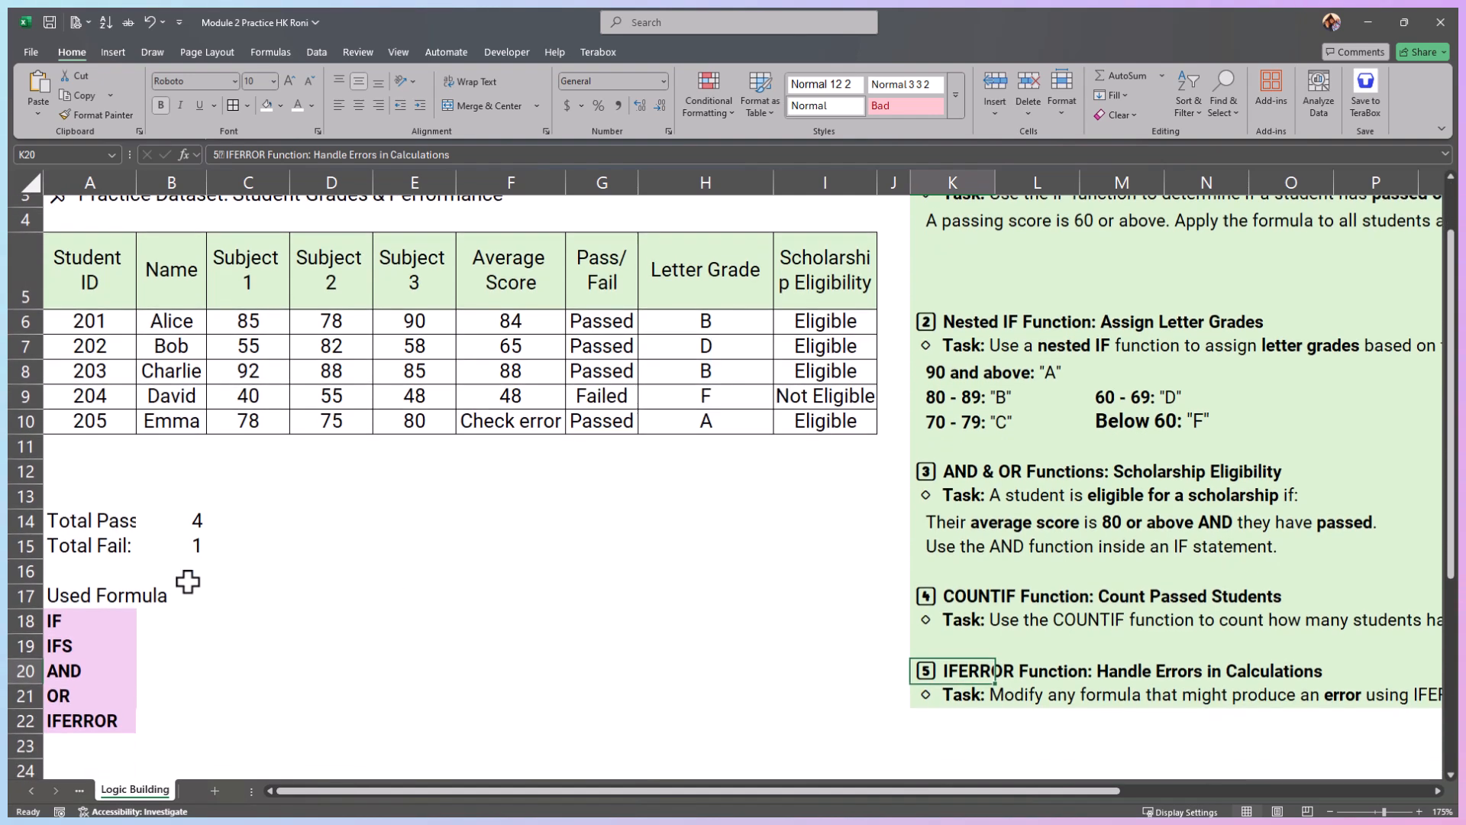
left_click(59, 620)
left_click(85, 646)
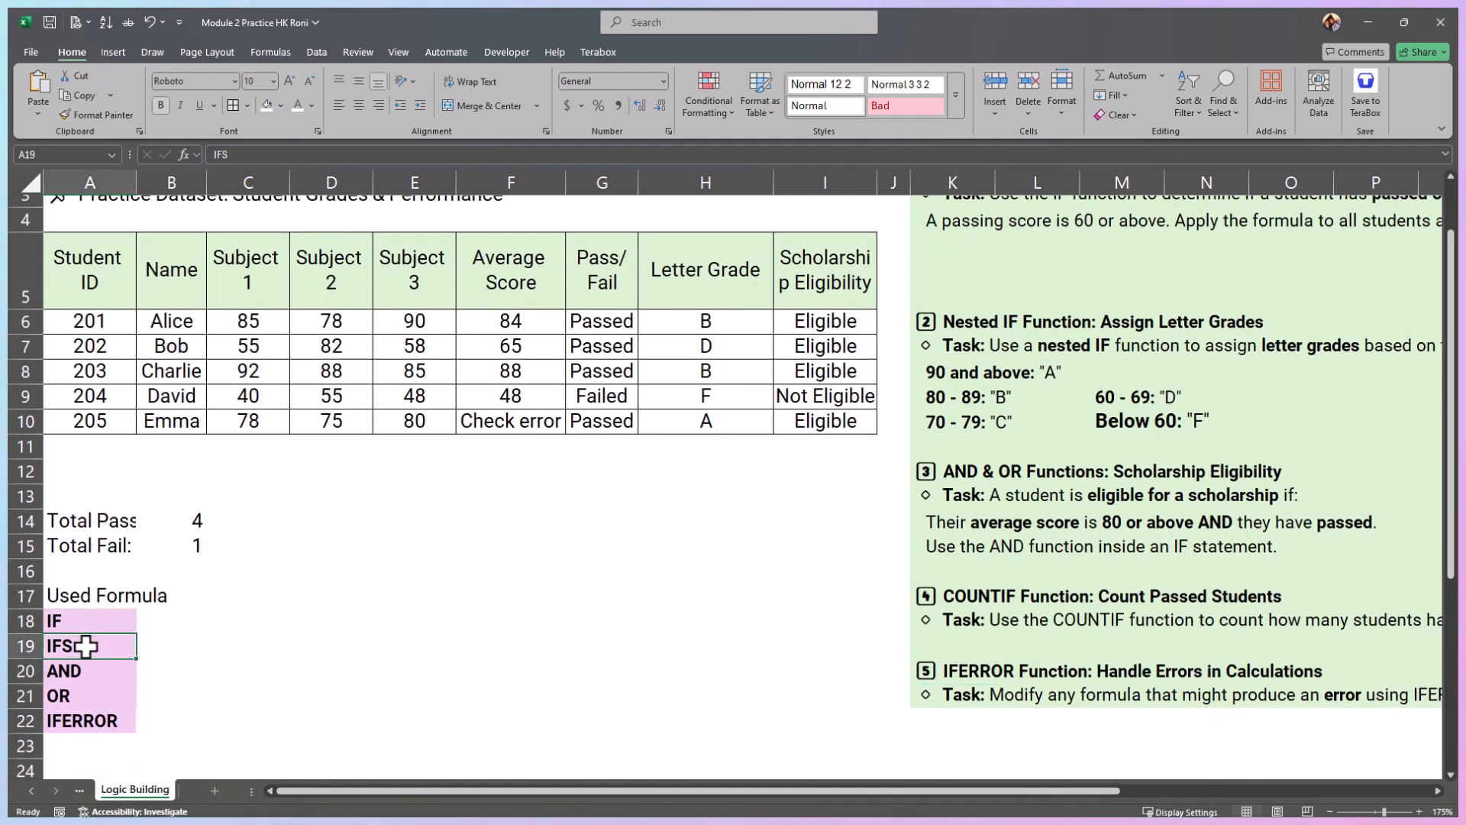
left_click_drag(89, 669, 76, 693)
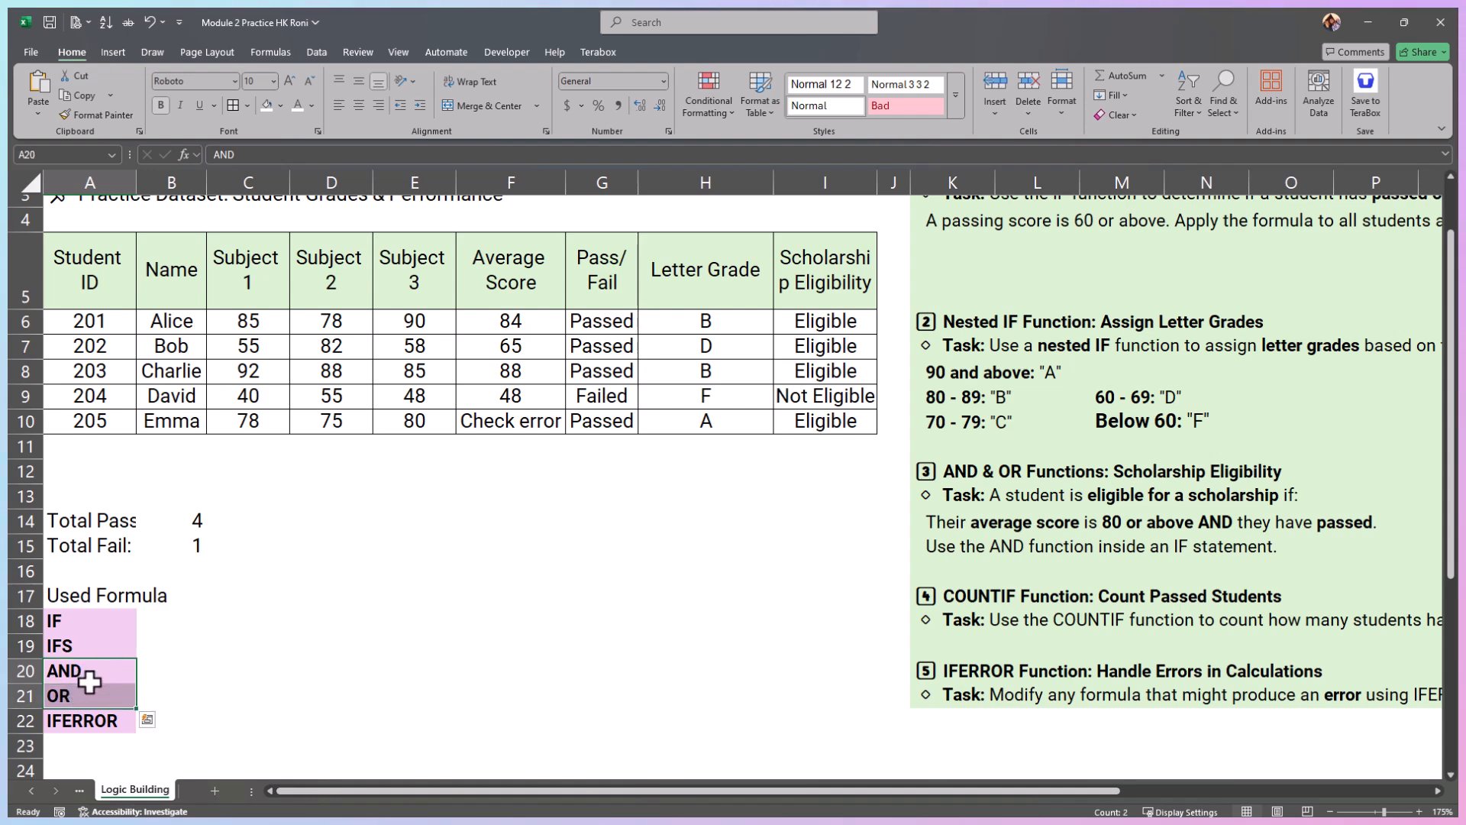
left_click(94, 723)
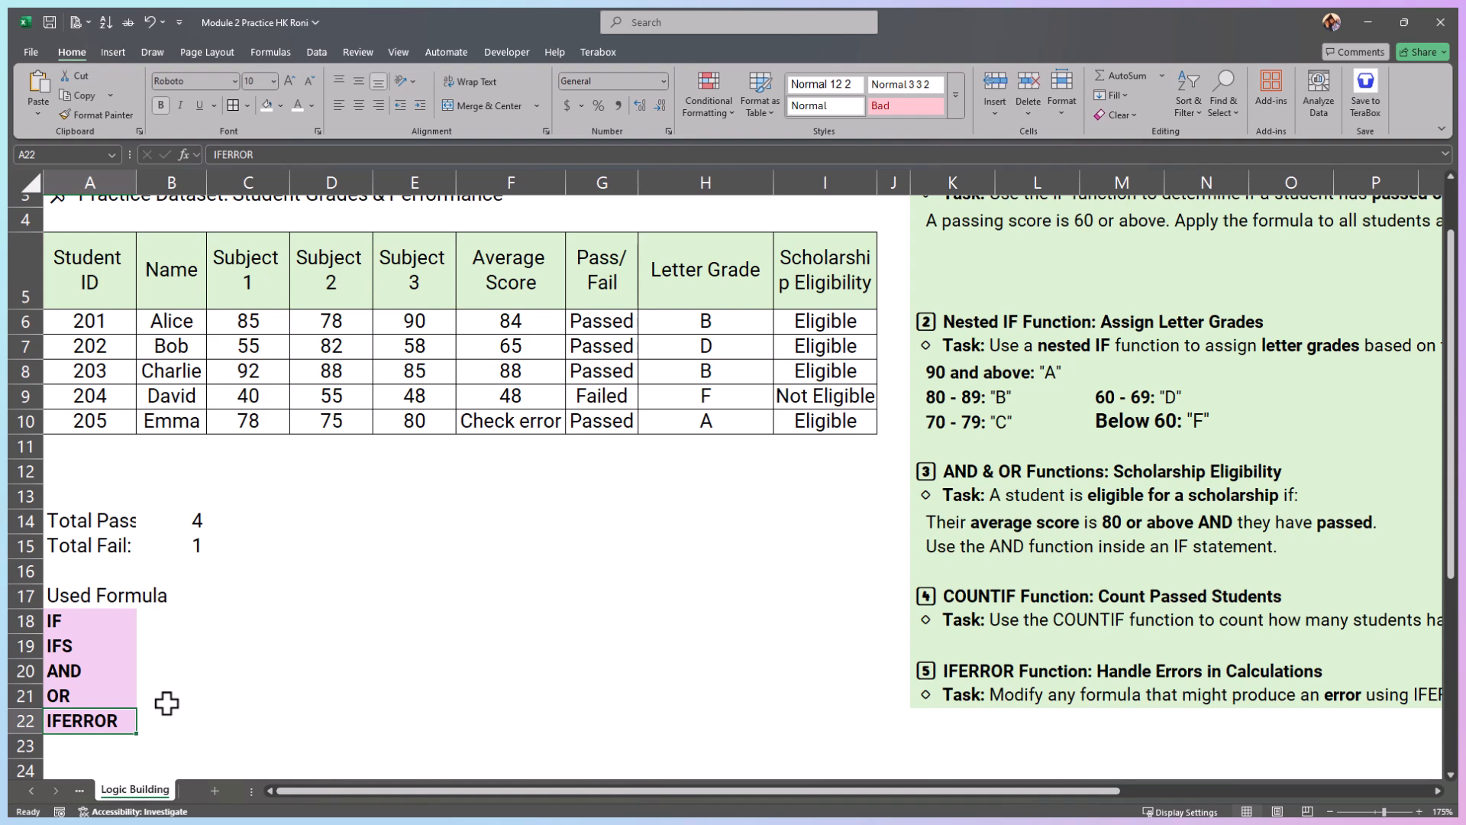
scroll(391, 623, "up", 1)
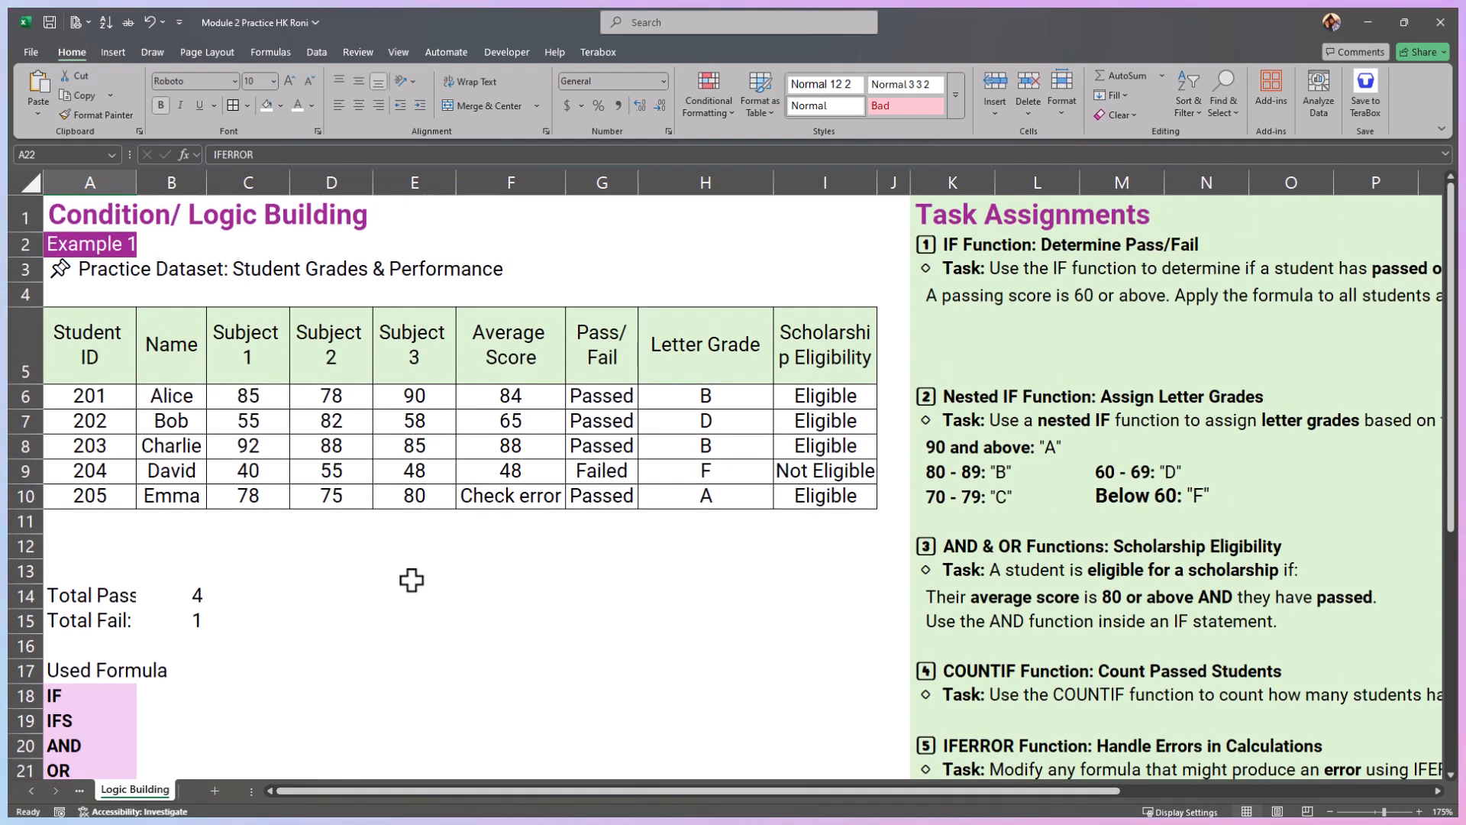
scroll(409, 580, "down", 1)
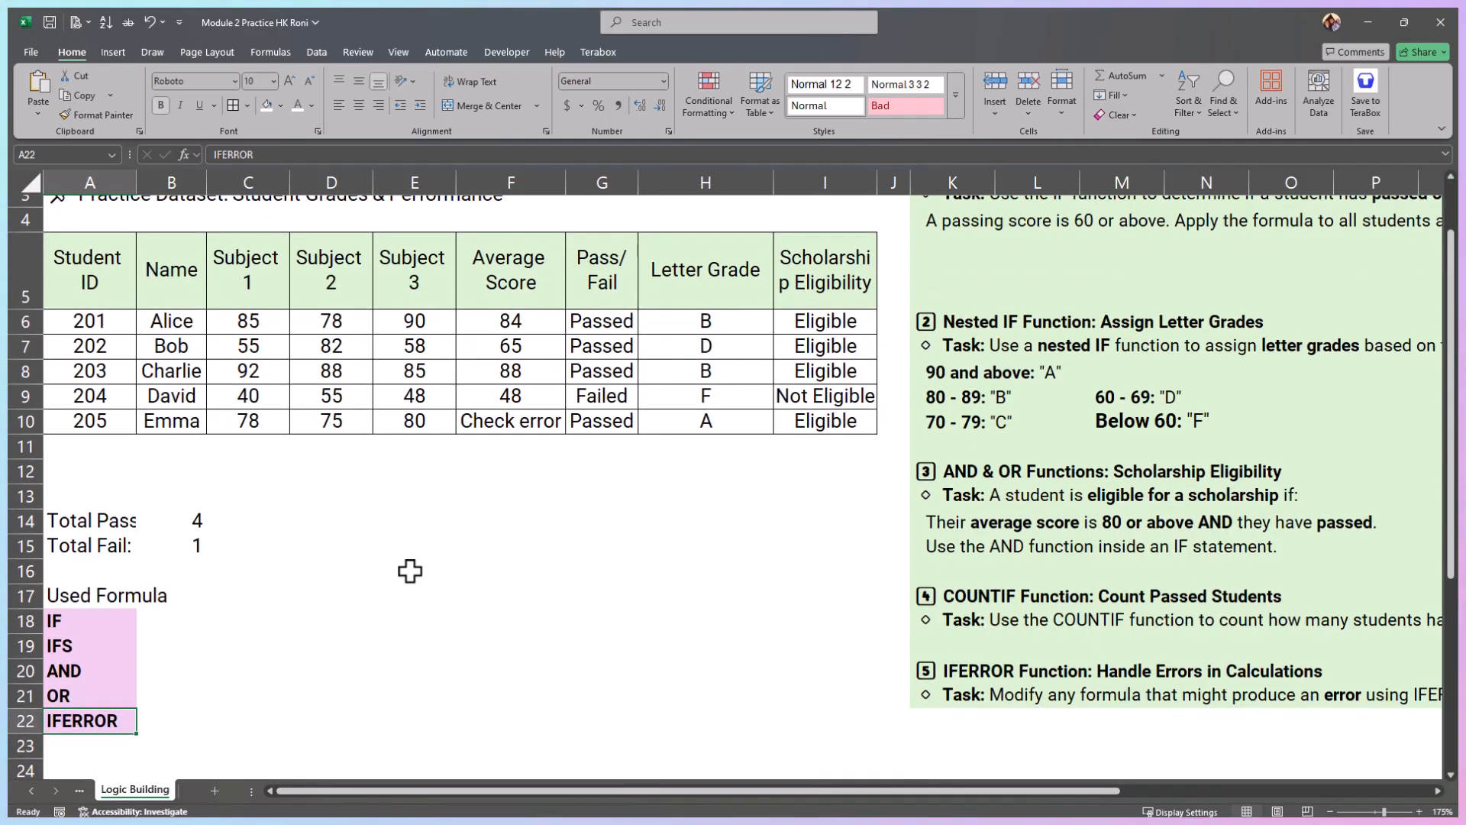
scroll(410, 572, "up", 1)
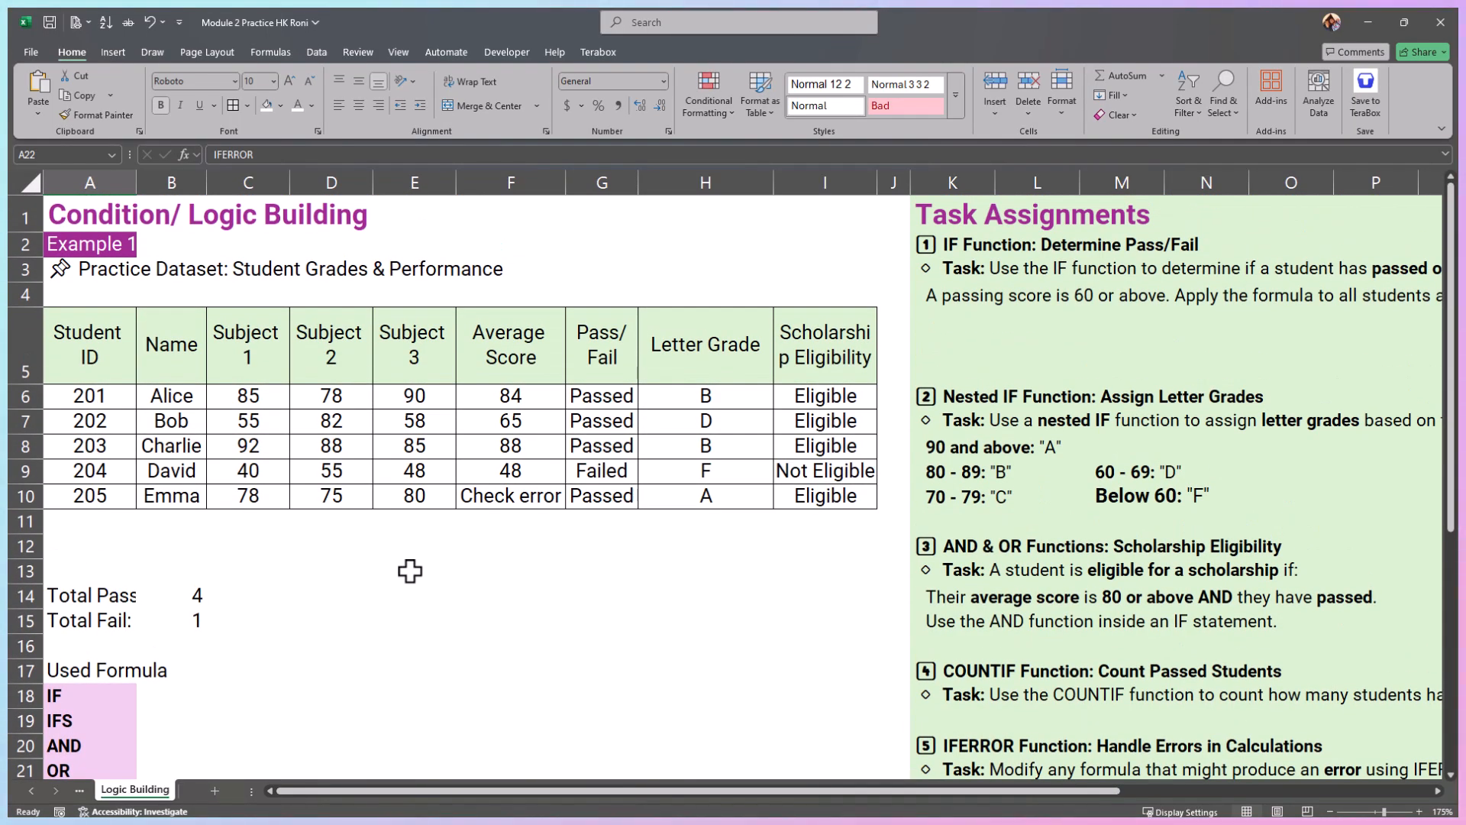